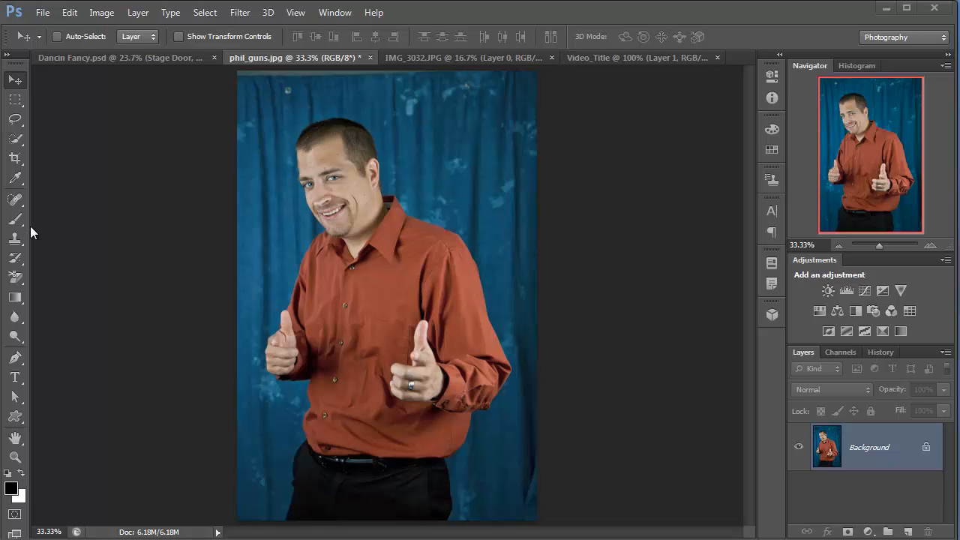
Select the man with the Quick Selection Tool, subtracting the blue backdrop picked up below his thumbs-up hand
left_click(15, 201)
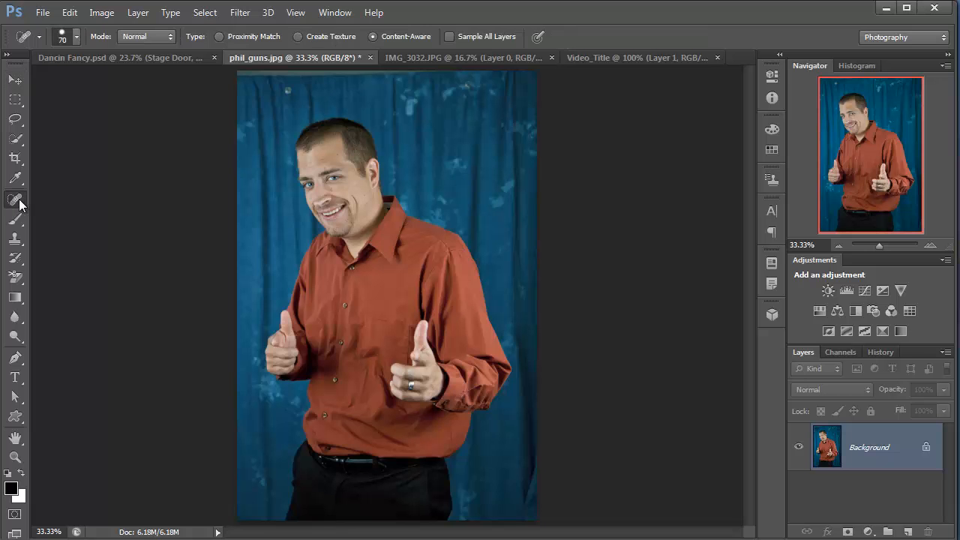
left_click(18, 140)
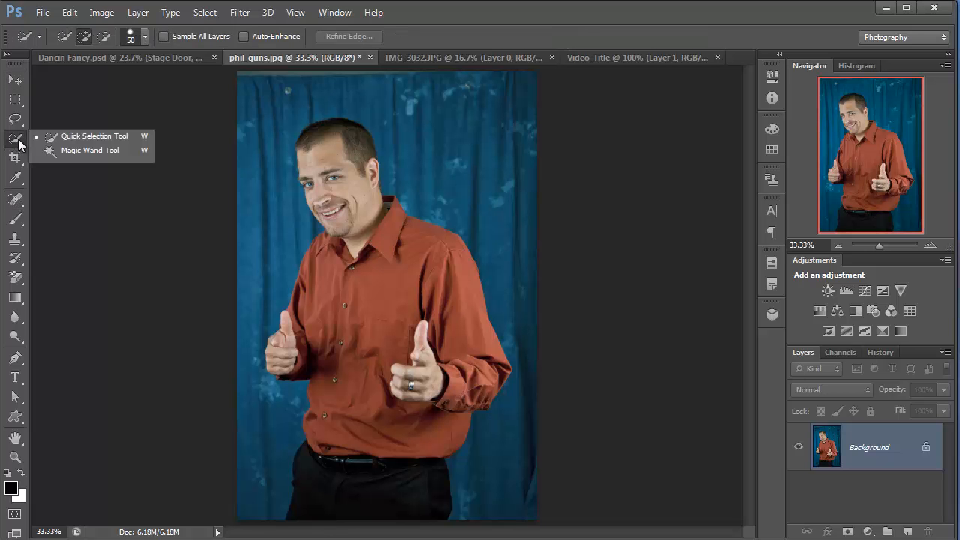
left_click(105, 136)
mouse_move(337, 147)
left_mouse_down()
mouse_move(347, 202)
mouse_move(400, 308)
mouse_move(356, 341)
mouse_move(408, 259)
mouse_move(491, 352)
left_mouse_up()
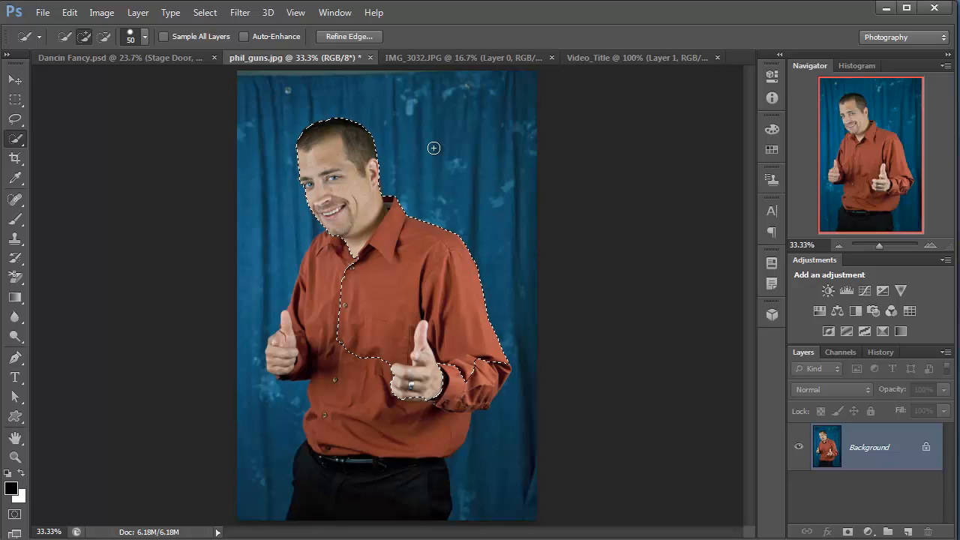
mouse_move(346, 282)
left_mouse_down()
mouse_move(289, 350)
mouse_move(327, 428)
mouse_move(336, 508)
left_mouse_up()
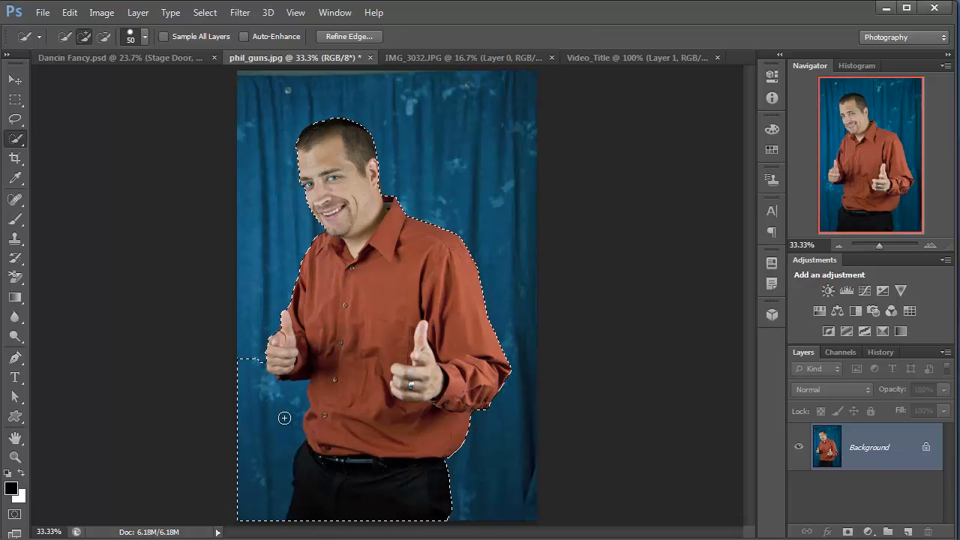
key("alt")
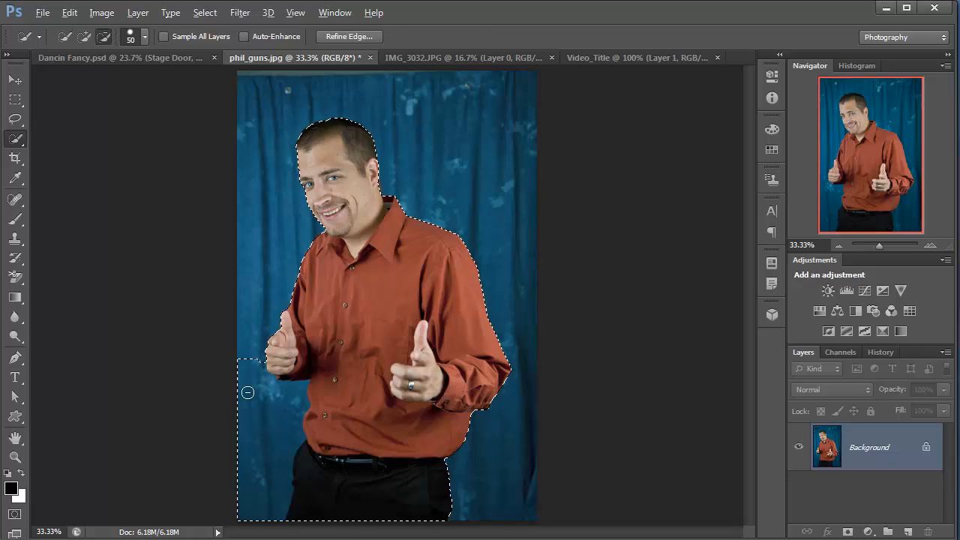
mouse_move(248, 392)
left_mouse_down()
mouse_move(251, 426)
mouse_move(296, 390)
mouse_move(302, 400)
mouse_move(292, 399)
left_mouse_up()
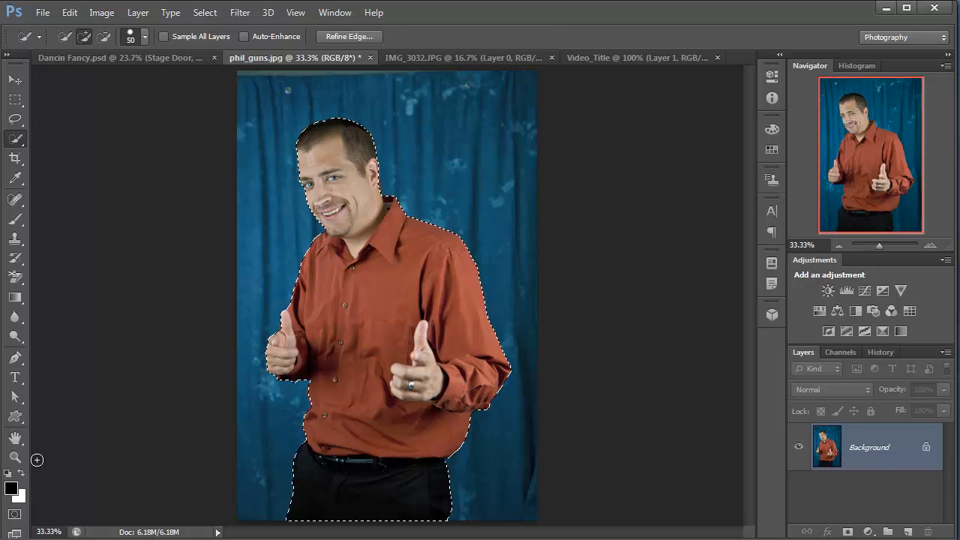
Add the missed eyebrow and back-of-neck areas to the selection with a Quick Selection brush of size 10
left_click(15, 457)
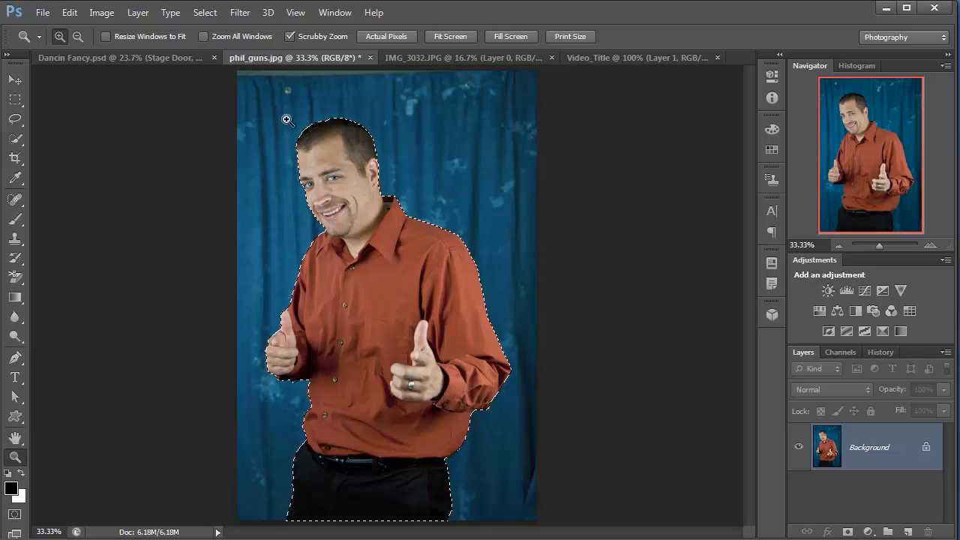
left_click_drag(285, 120, 353, 210)
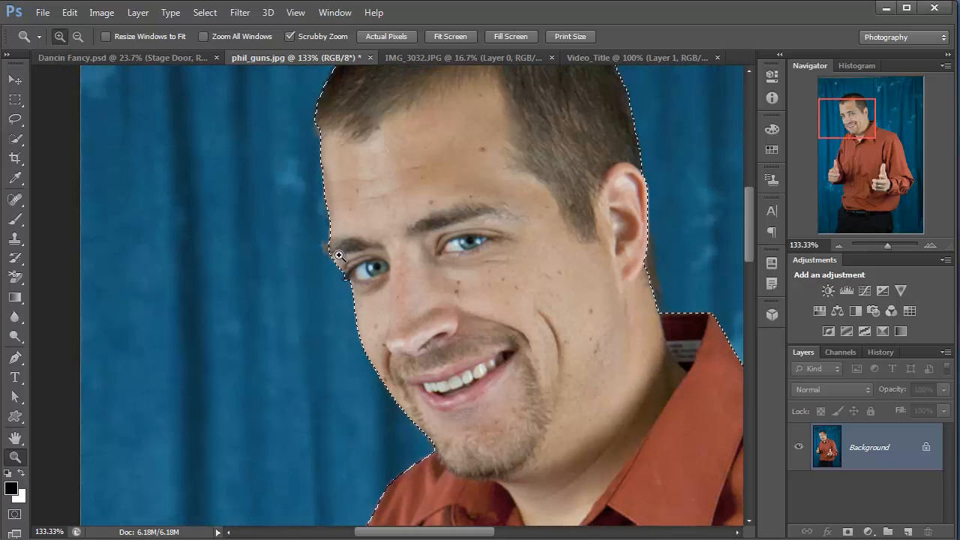
left_click(15, 138)
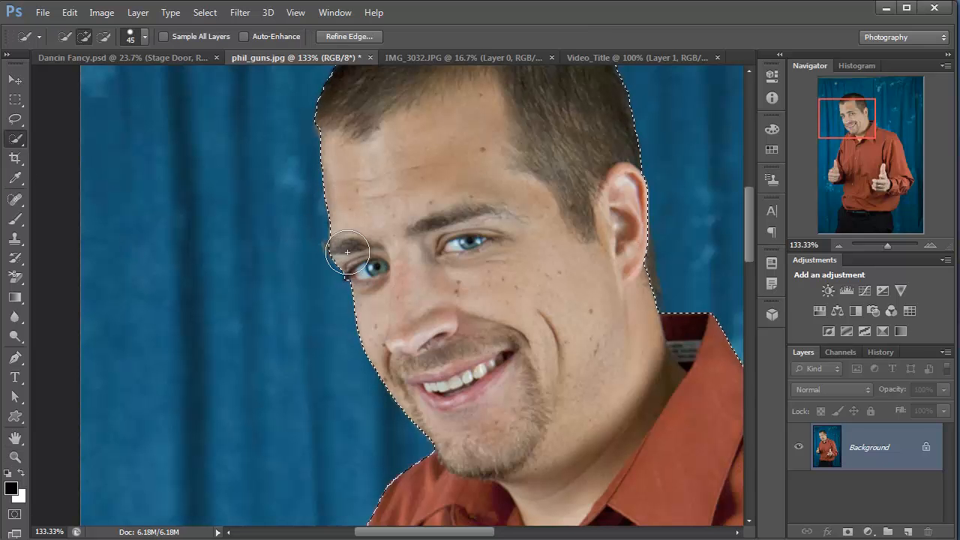
key("bracketleft")
key("bracketleft")
key("bracketleft")
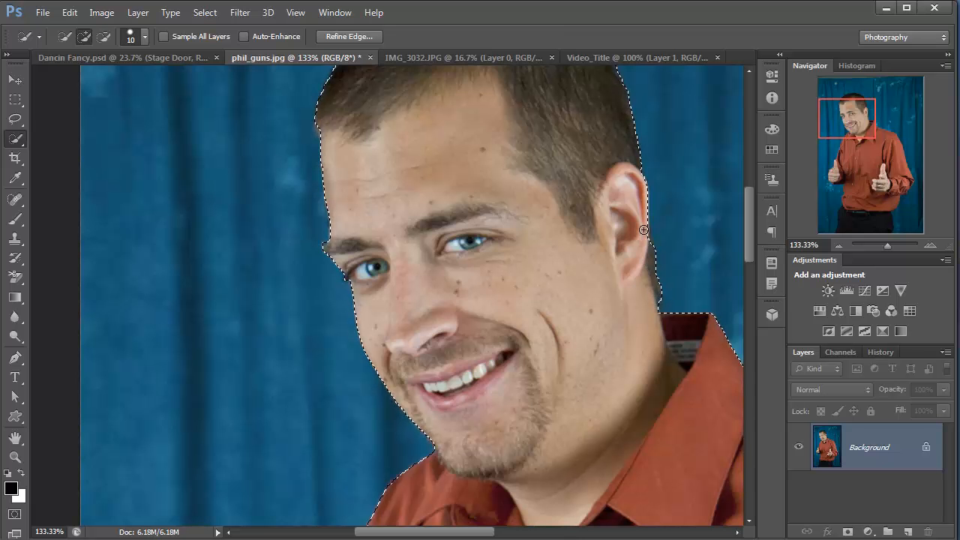
Clean up the selection along the shirt's side above the belt and subtract the backdrop sliver under the sleeve
left_click_drag(535, 392, 475, 227)
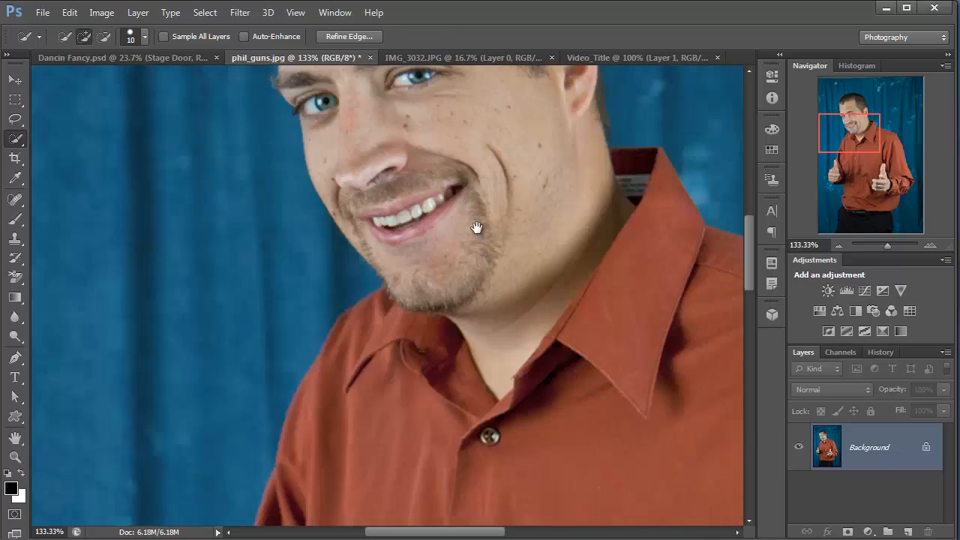
left_click_drag(409, 439, 359, 332)
left_click_drag(368, 517, 449, 174)
left_click_drag(383, 471, 450, 130)
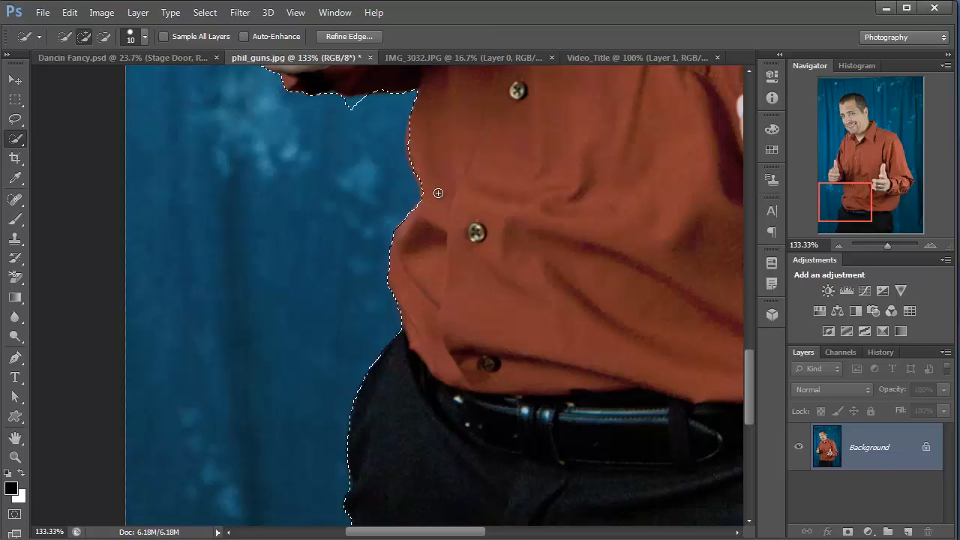
mouse_move(438, 193)
left_mouse_down()
mouse_move(412, 164)
mouse_move(410, 141)
left_mouse_up()
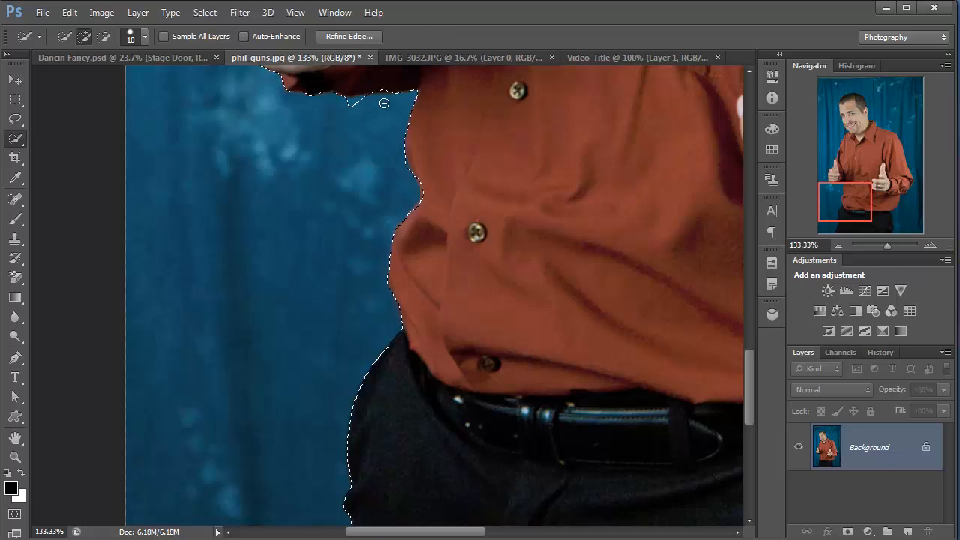
left_click_drag(377, 103, 353, 99)
Check the remaining selection outline, start Refine Edge and set Smooth to 6
mouse_move(377, 422)
left_mouse_down()
mouse_move(293, 173)
mouse_move(264, 199)
left_mouse_up()
left_click_drag(529, 222, 100, 359)
left_click_drag(256, 264, 392, 482)
left_click_drag(464, 310, 336, 368)
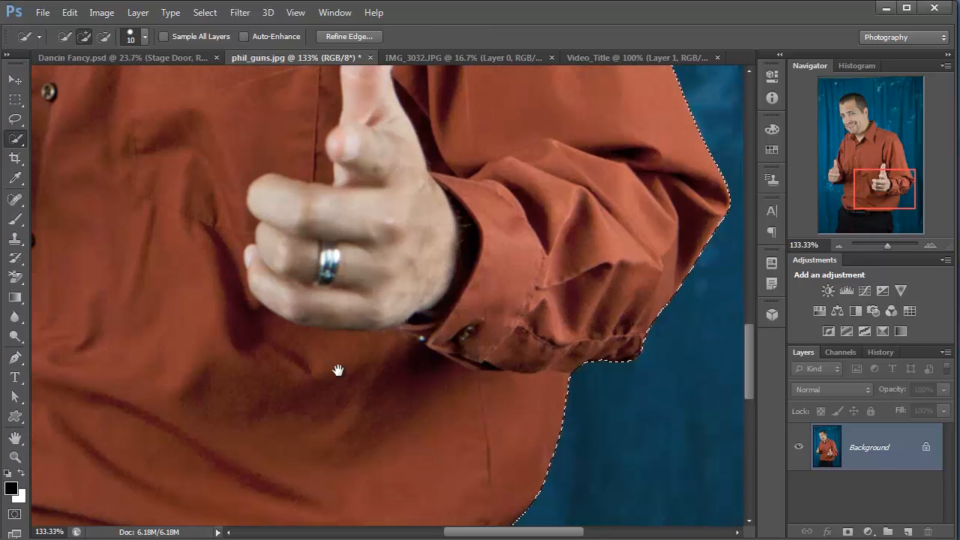
left_click_drag(195, 105, 368, 454)
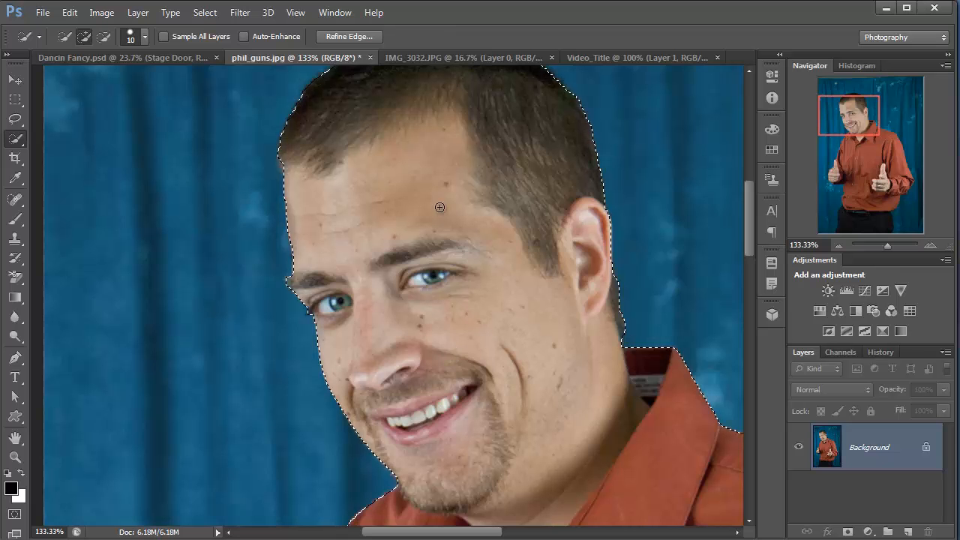
left_click(349, 36)
left_click_drag(329, 269, 269, 349)
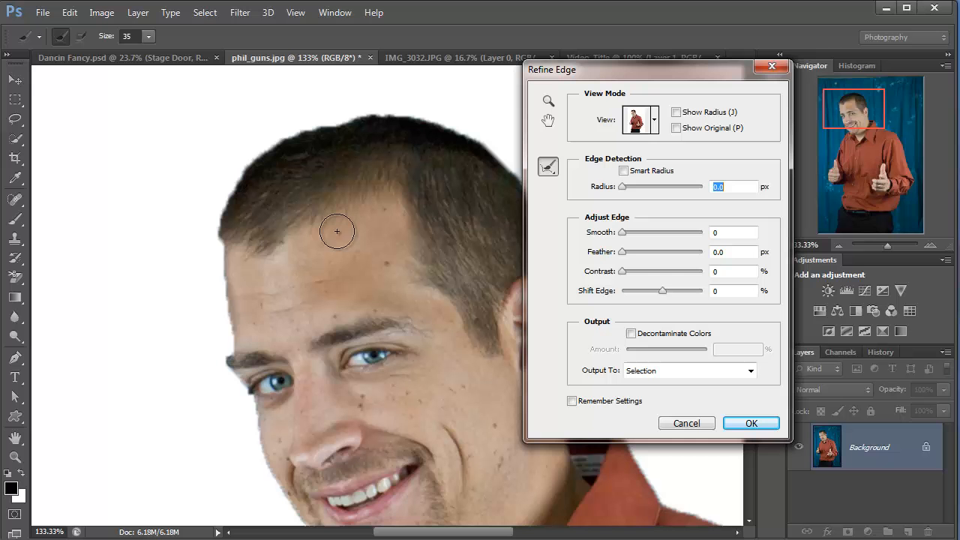
left_click(626, 232)
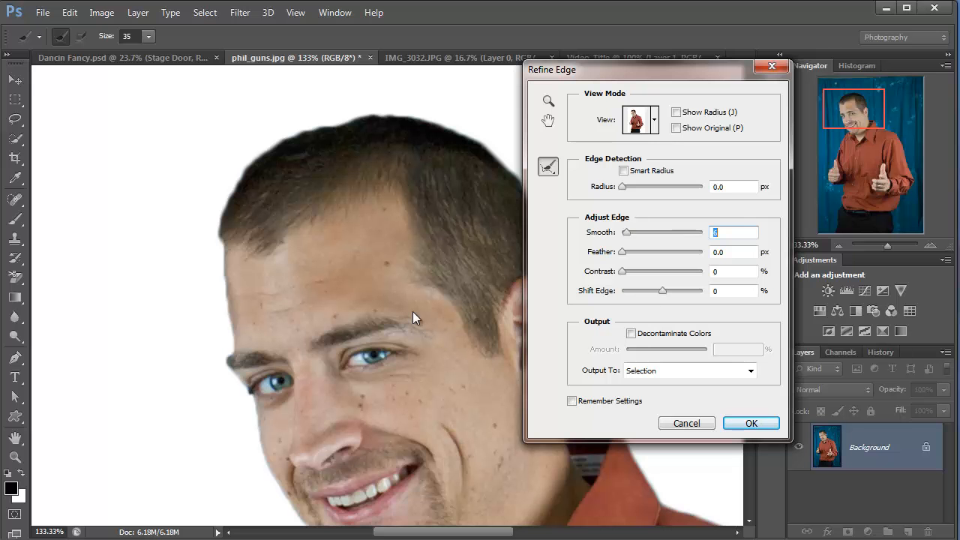
Preview the selection on black, then set Shift Edge to -42% and Feather to 0.5 px
left_click(656, 127)
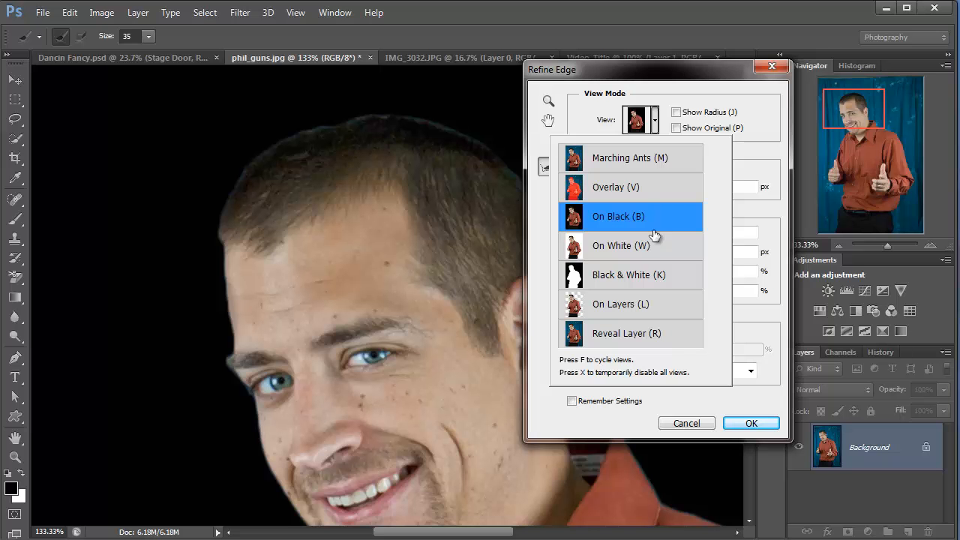
left_click(726, 69)
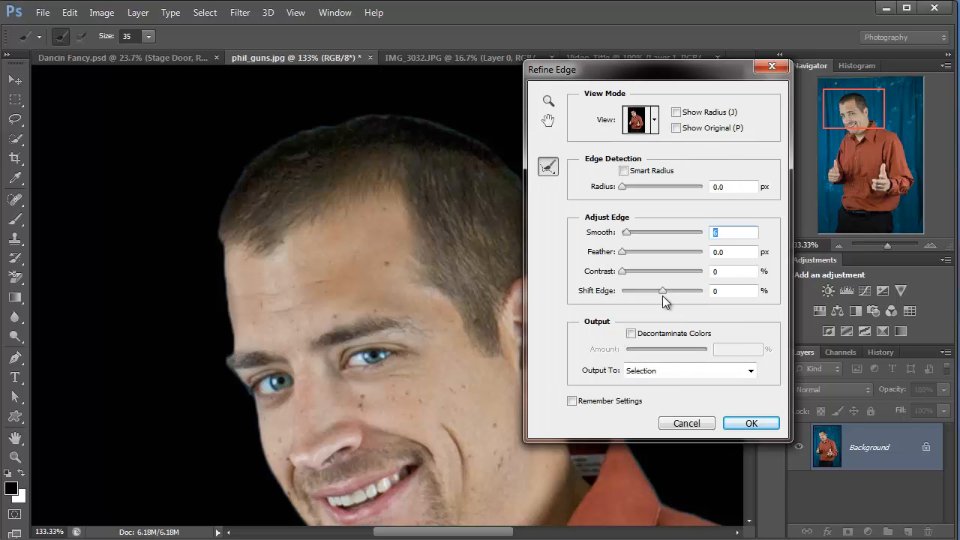
left_click_drag(662, 295, 645, 290)
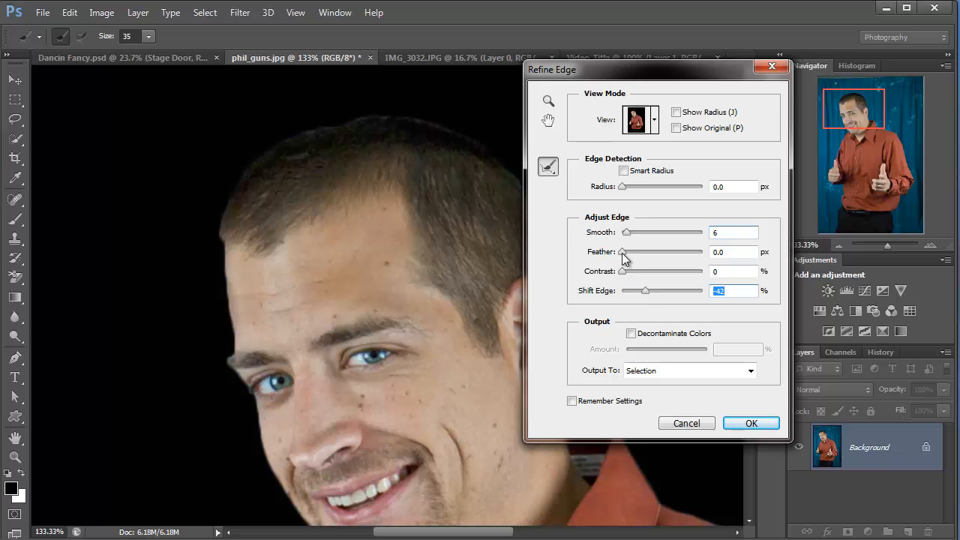
left_click_drag(625, 253, 631, 261)
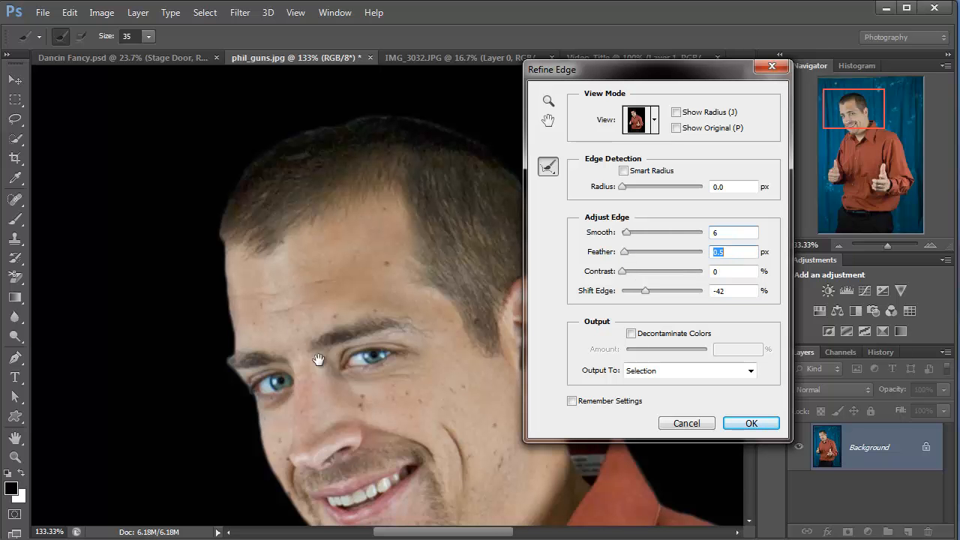
Inspect the cutout's edges around the body and brush away the blue backdrop remnant beneath the sleeve with the Refine Radius Tool
left_click_drag(302, 337, 200, 227)
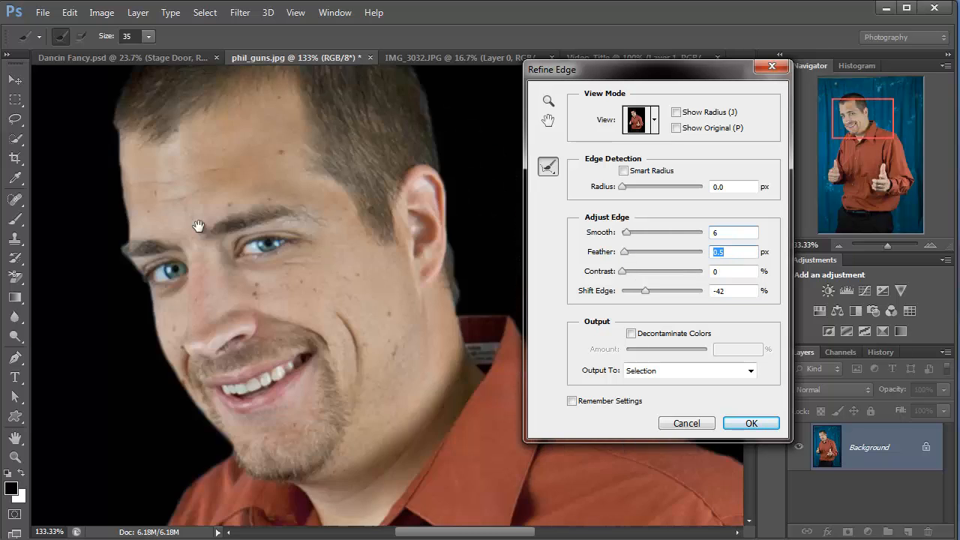
left_click_drag(394, 347, 215, 256)
left_click_drag(570, 480, 442, 395)
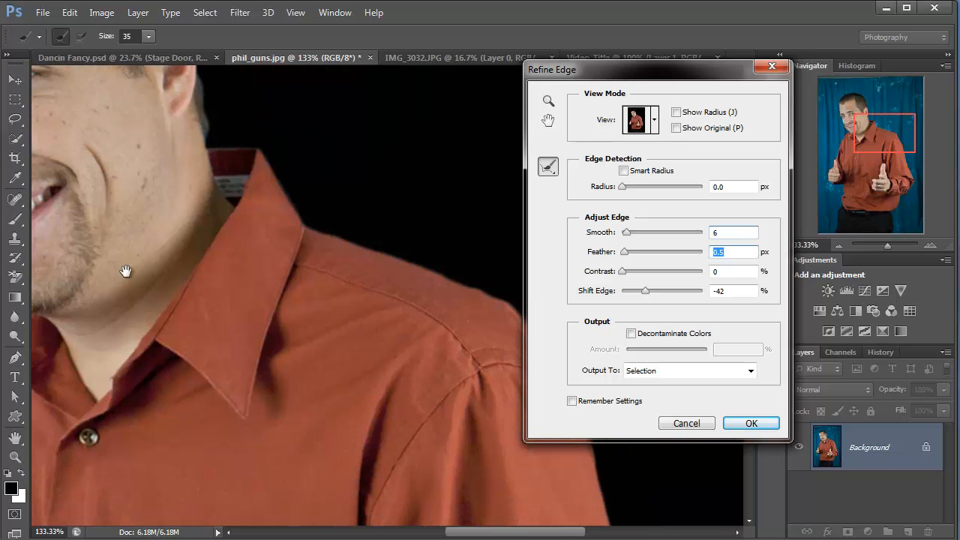
left_click_drag(435, 273, 165, 135)
left_click_drag(262, 514, 309, 143)
left_click_drag(253, 310, 276, 313)
left_click_drag(244, 399, 627, 347)
left_click_drag(113, 280, 322, 328)
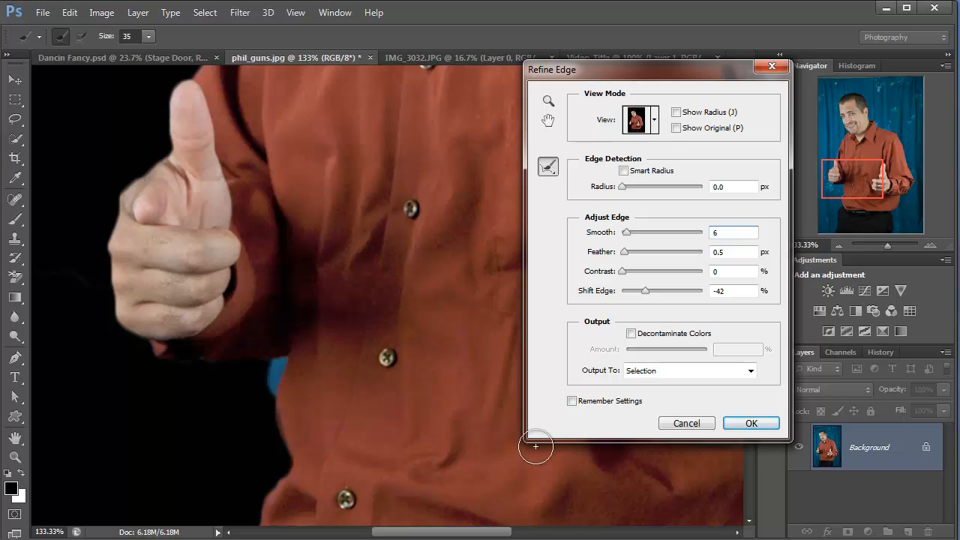
left_click_drag(206, 362, 244, 362)
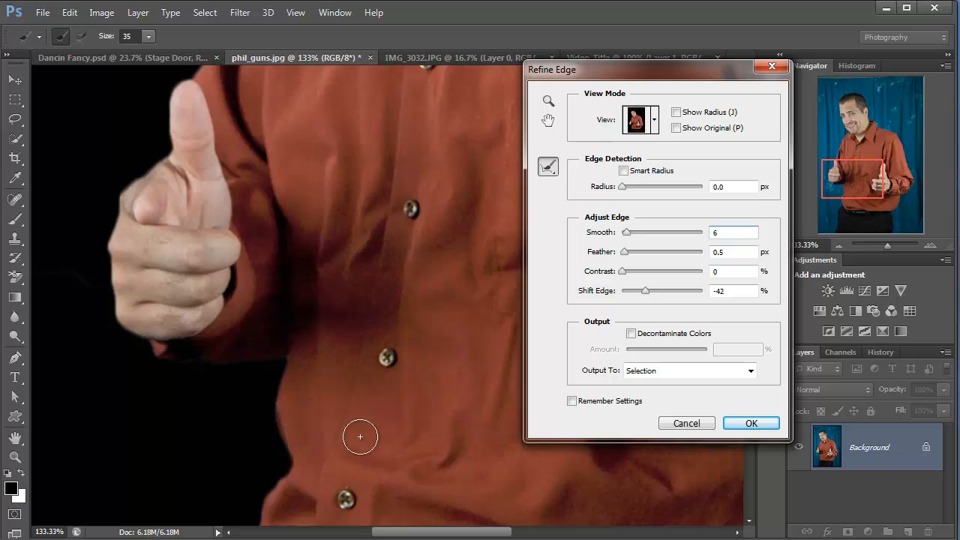
Preview the selection on white and examine the edges from the hand up to the head
mouse_move(387, 510)
left_mouse_down()
mouse_move(309, 274)
mouse_move(293, 92)
mouse_move(257, 323)
mouse_move(354, 409)
mouse_move(385, 503)
left_mouse_up()
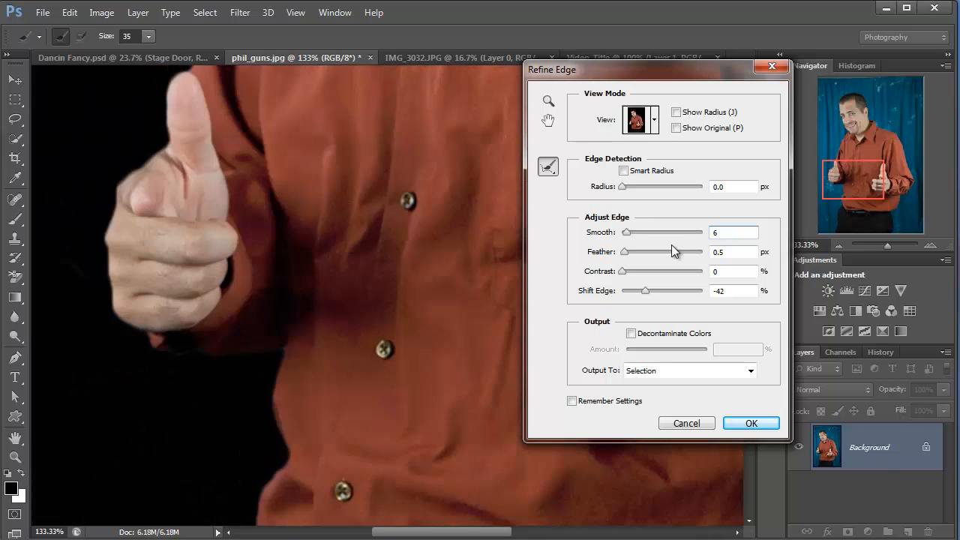
left_click(655, 120)
left_click(610, 249)
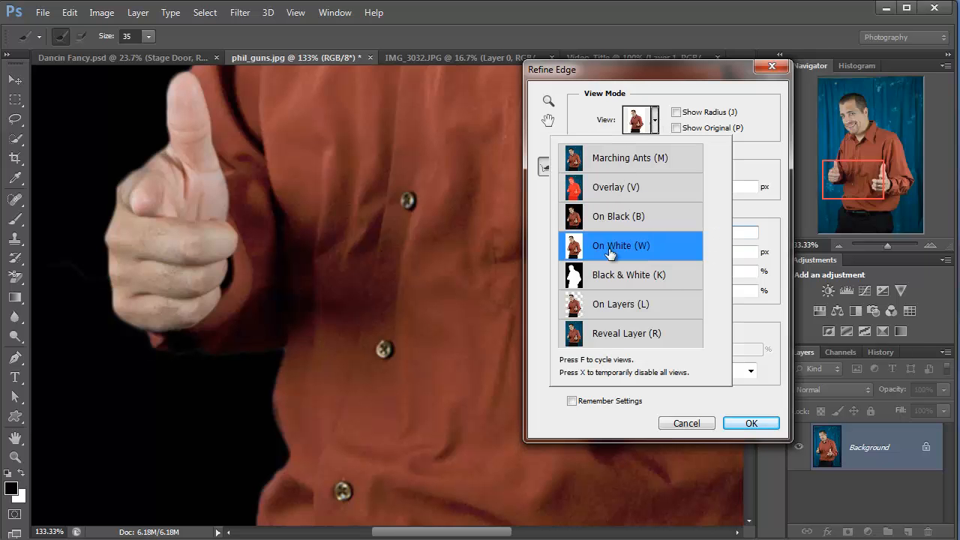
left_click_drag(340, 252, 303, 523)
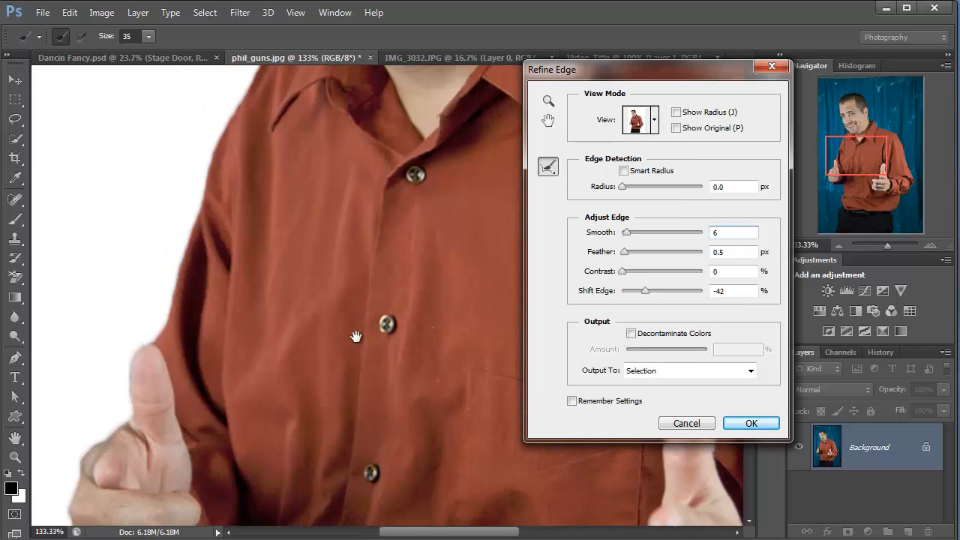
mouse_move(351, 77)
left_mouse_down()
mouse_move(325, 285)
mouse_move(347, 411)
left_mouse_up()
mouse_move(388, 217)
left_mouse_down()
mouse_move(350, 413)
mouse_move(306, 358)
mouse_move(310, 396)
mouse_move(326, 416)
left_mouse_up()
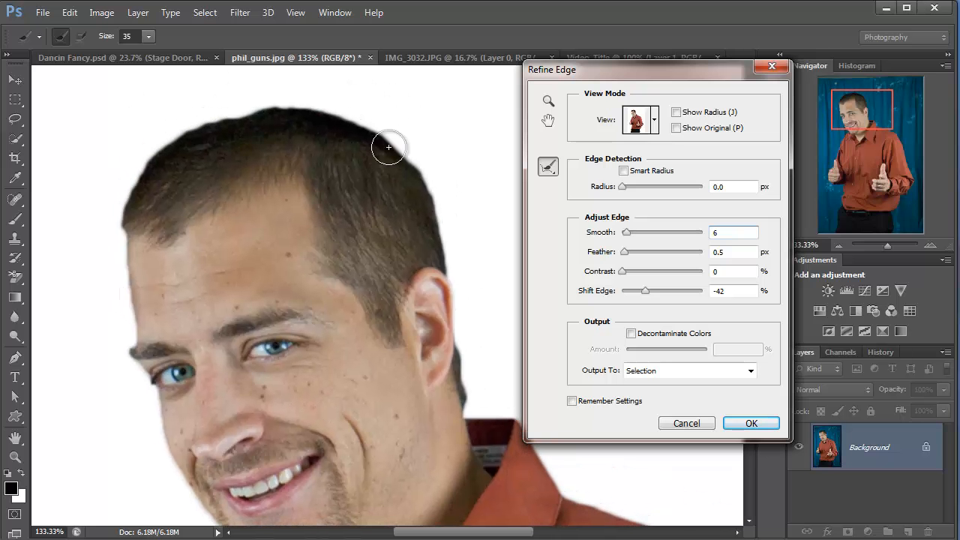
Preview the selection on black and brush along the hair edge on top of the head with the Refine Radius Tool
left_click(653, 126)
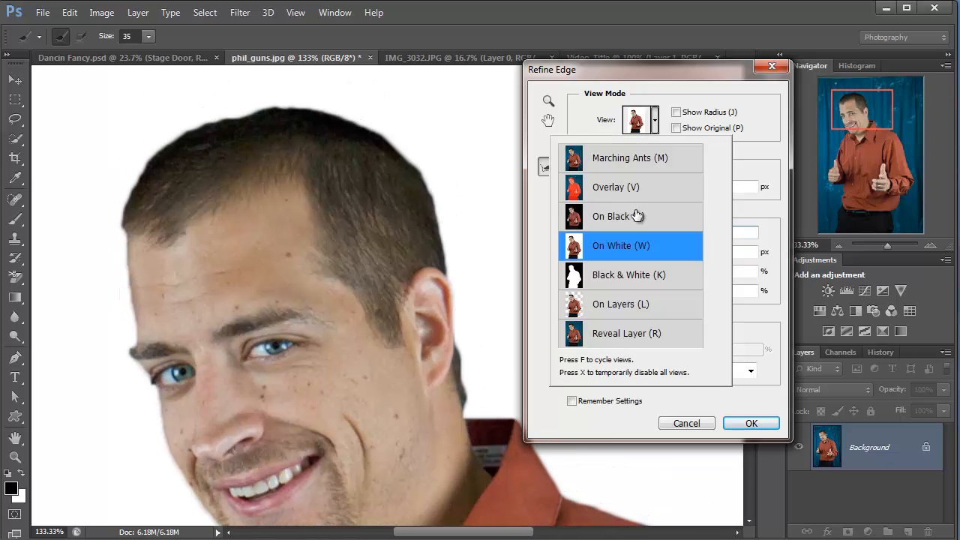
mouse_move(326, 127)
left_mouse_down()
mouse_move(260, 118)
mouse_move(220, 129)
left_mouse_up()
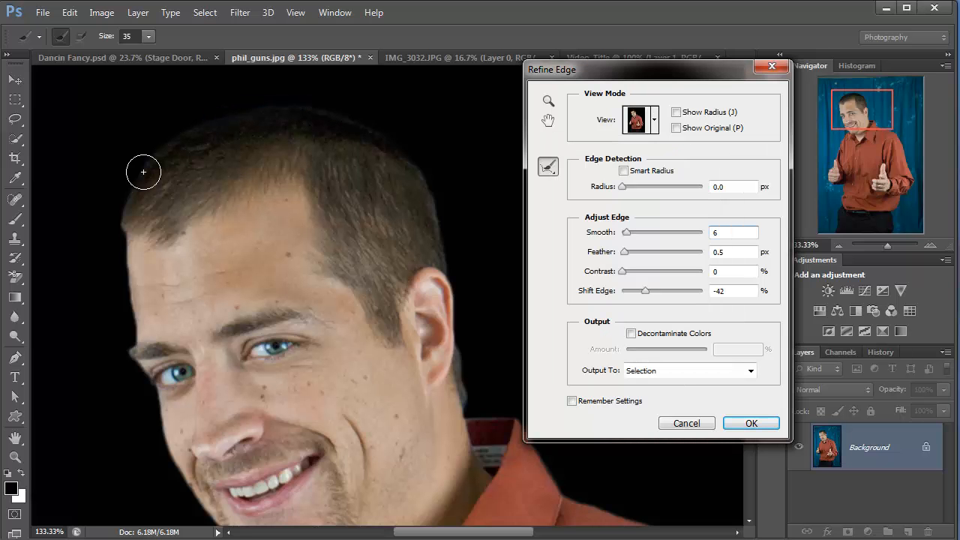
left_click_drag(143, 170, 178, 199)
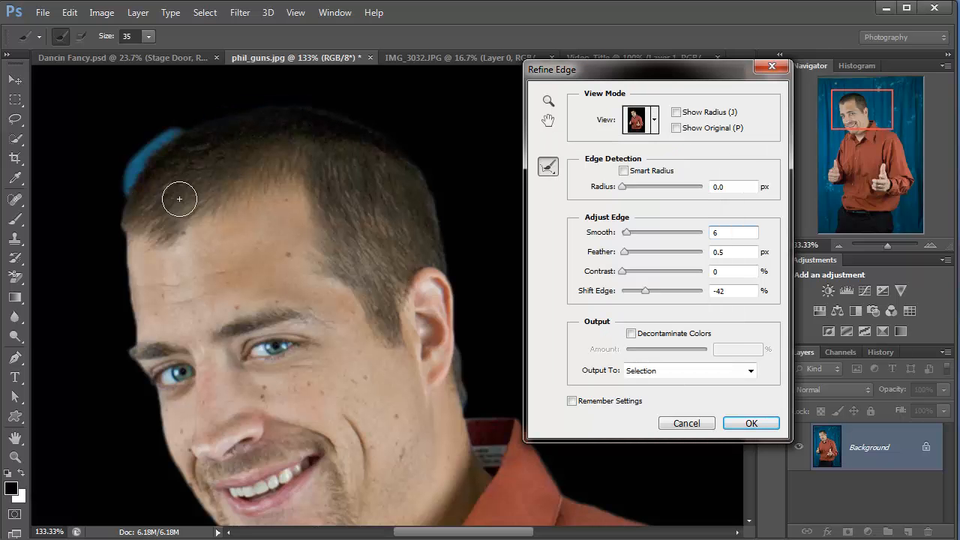
Preview the selection on white and restore the greyed hair on top of the head with the Erase Refinements Tool
left_click(653, 126)
left_click(621, 245)
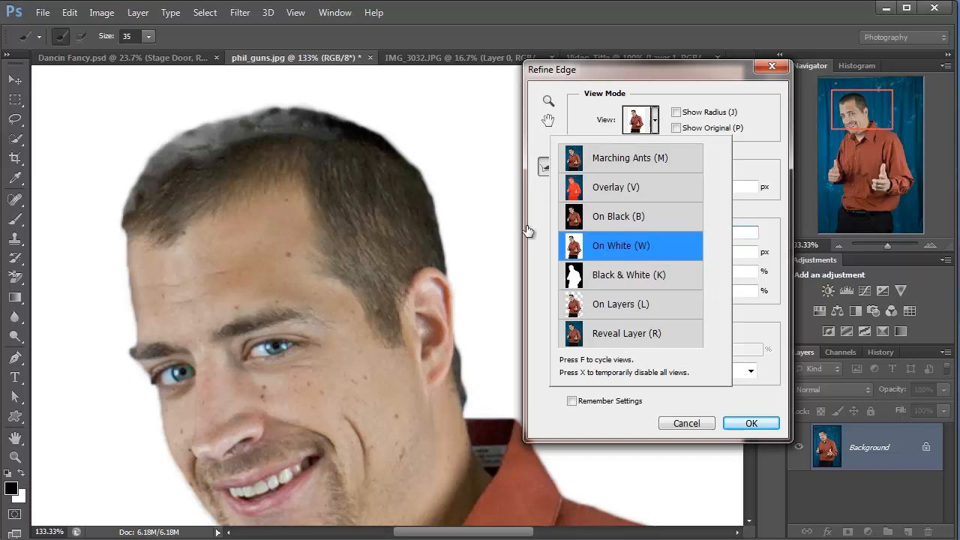
left_click(592, 98)
left_click(547, 169)
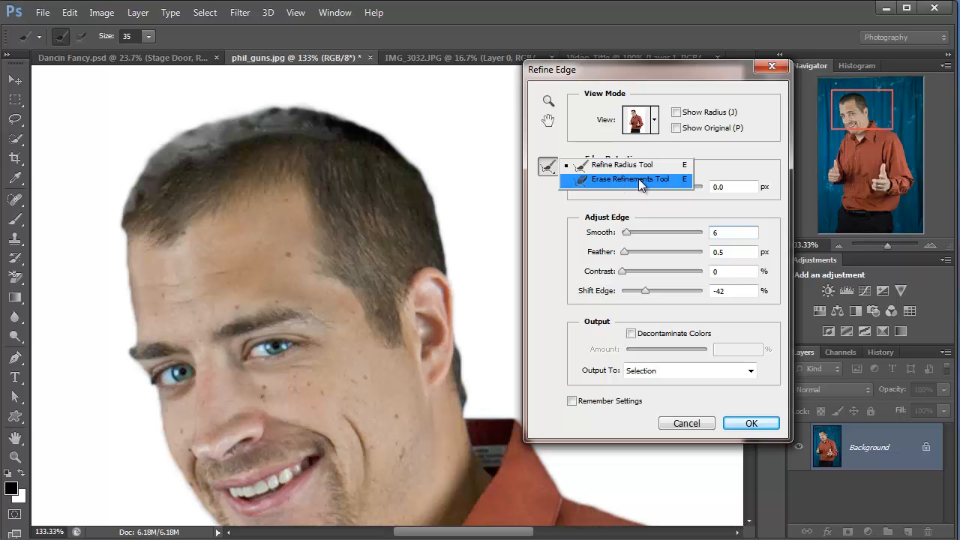
left_click(647, 179)
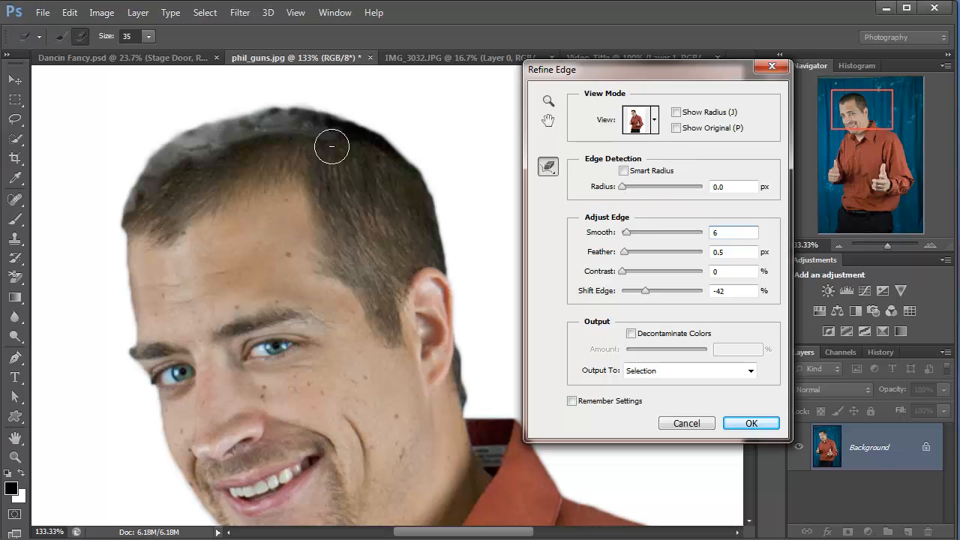
mouse_move(360, 143)
left_mouse_down()
mouse_move(284, 124)
mouse_move(237, 128)
mouse_move(163, 166)
mouse_move(141, 229)
left_mouse_up()
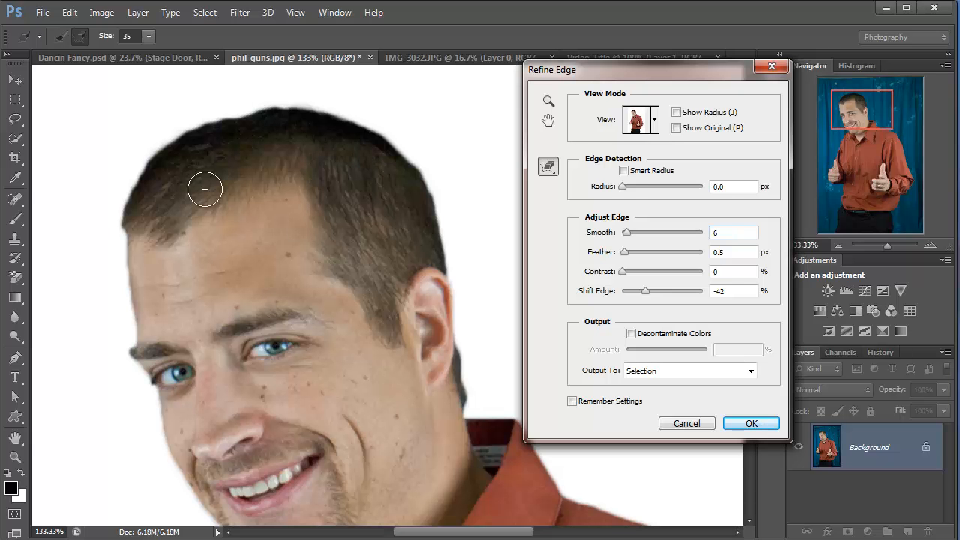
Preview the selection on black, enable Decontaminate Colors and output the refined cutout to a new layer with layer mask
left_click(653, 122)
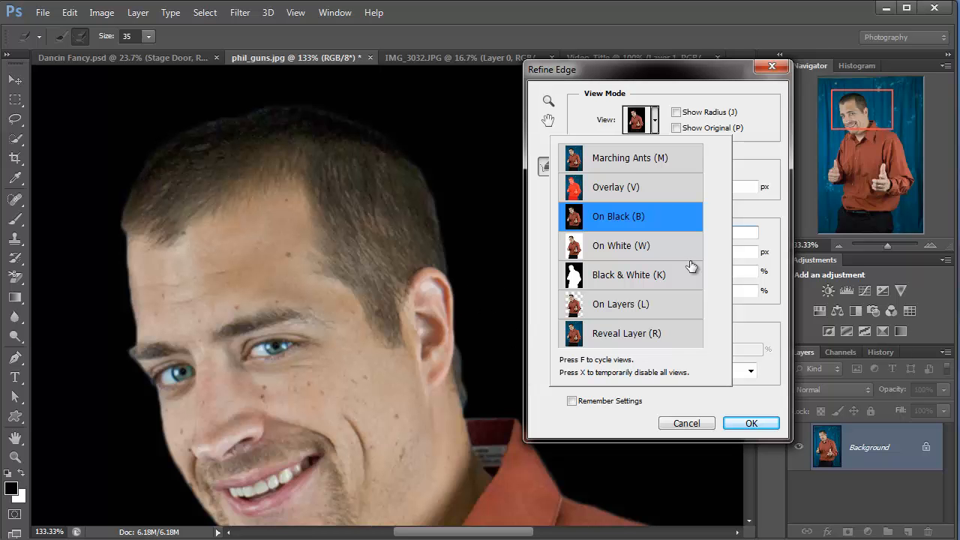
left_click(757, 392)
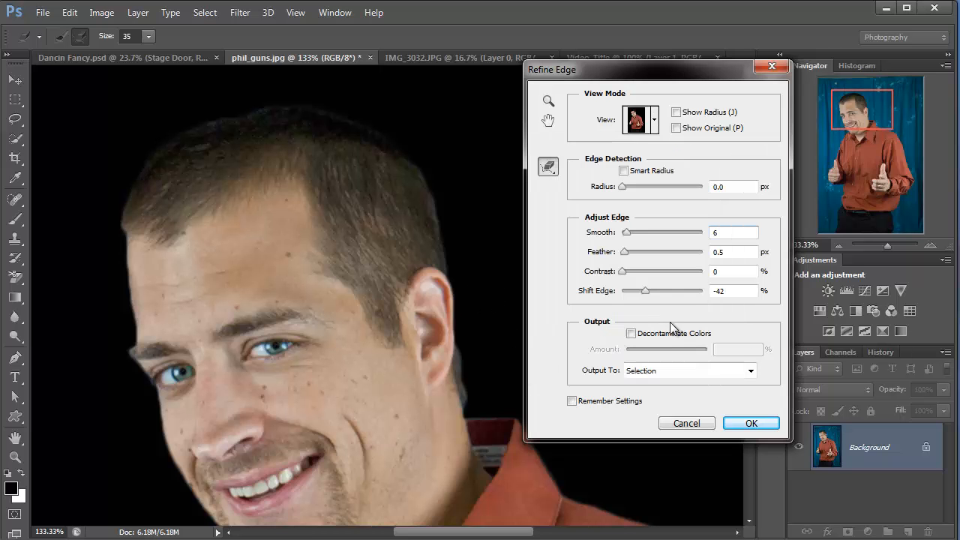
left_click(632, 334)
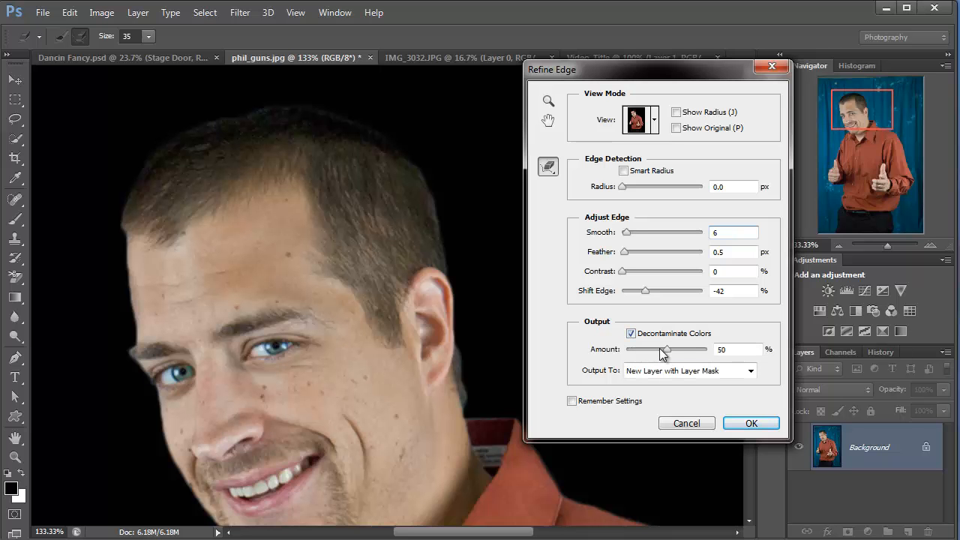
left_click(703, 372)
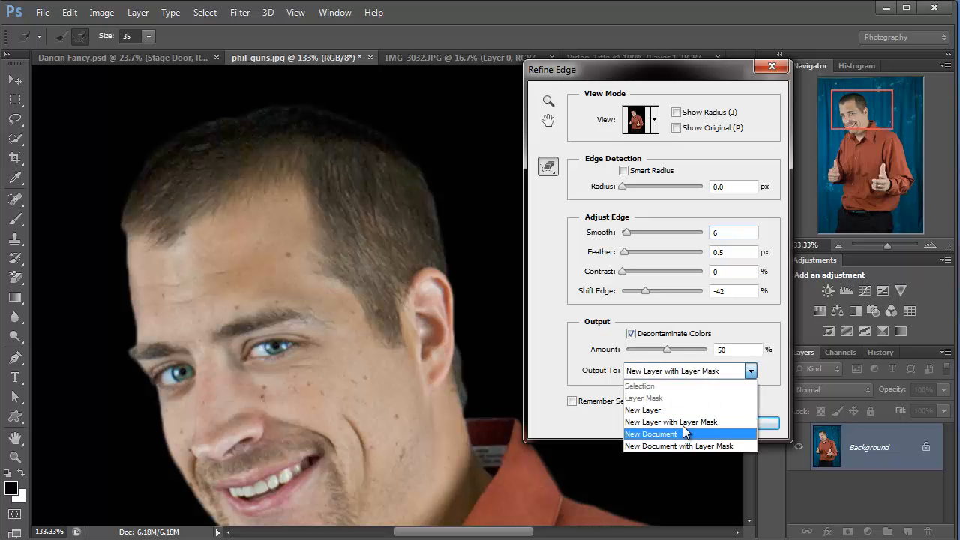
left_click(687, 422)
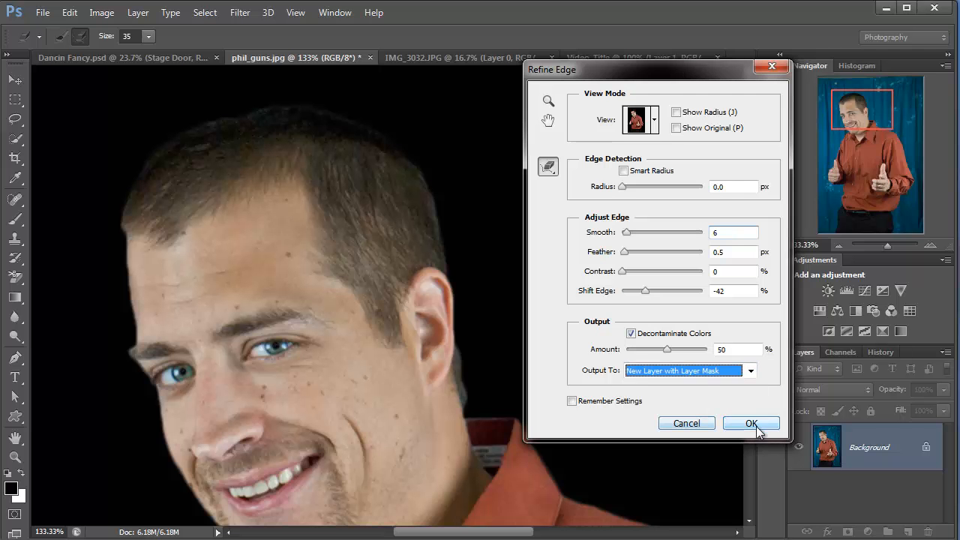
left_click(759, 423)
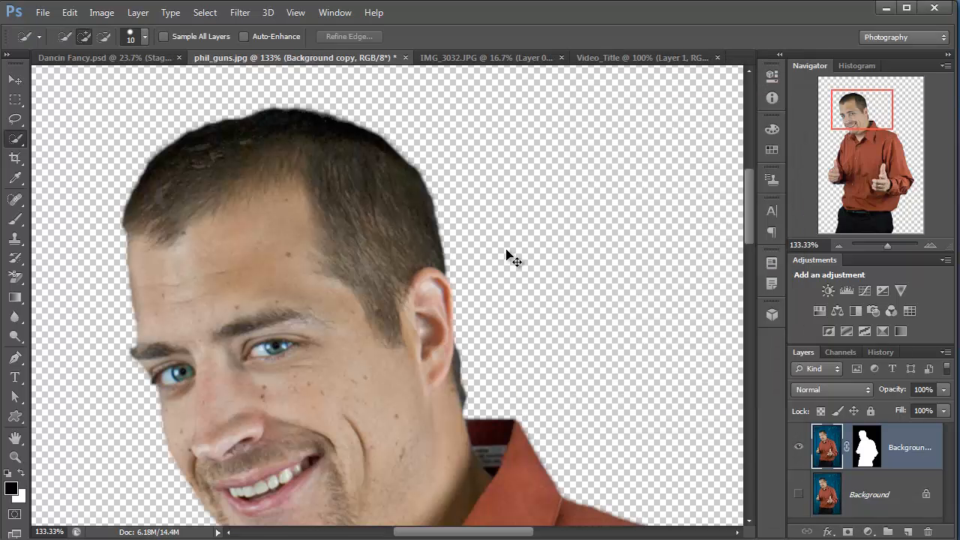
Apply the layer mask of the Background copy layer permanently to the man's cutout
key("ctrl+minus")
key("ctrl+minus")
key("ctrl+minus")
key("ctrl+minus")
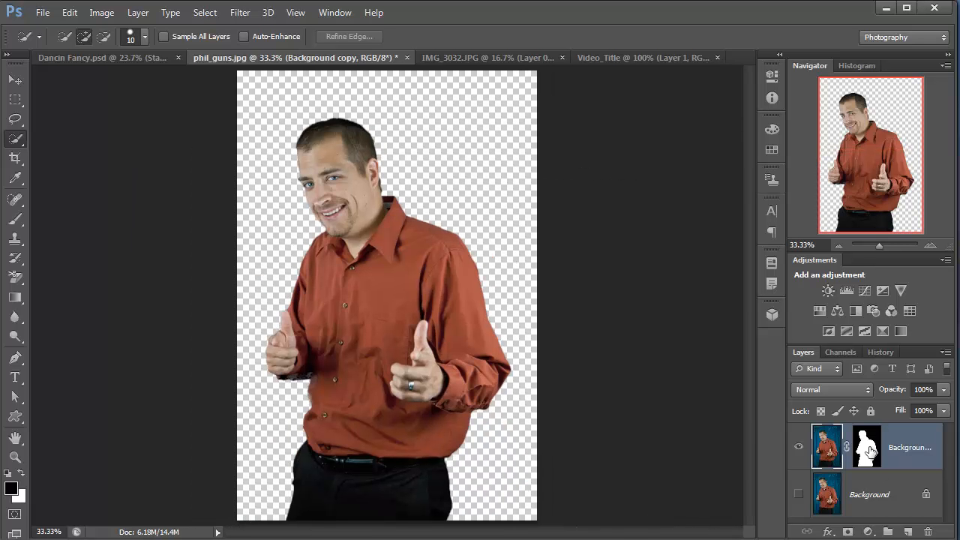
left_click(868, 445)
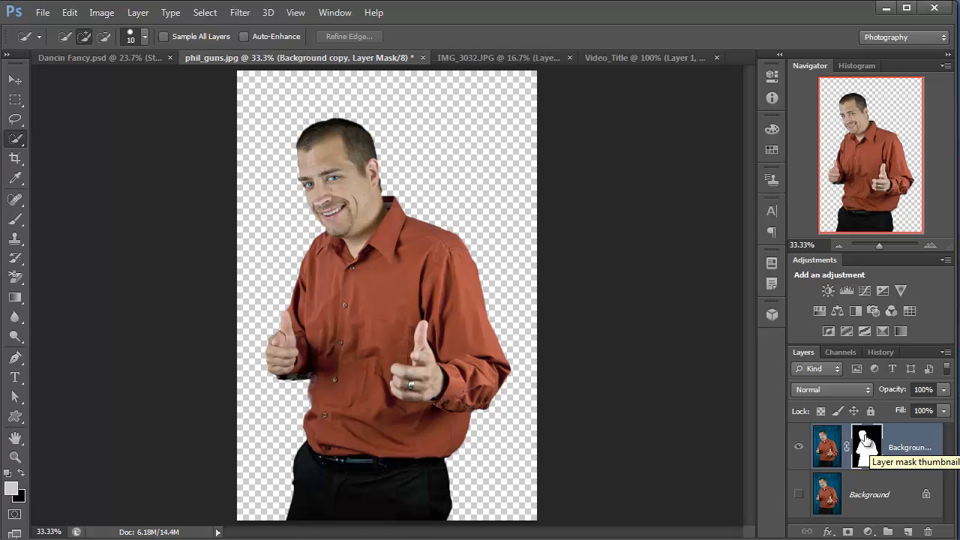
right_click(866, 441)
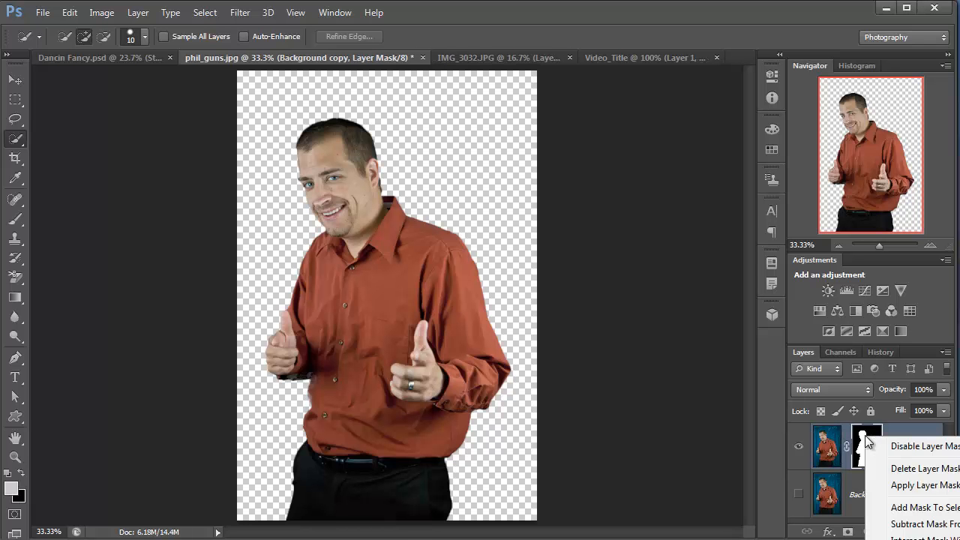
left_click(900, 489)
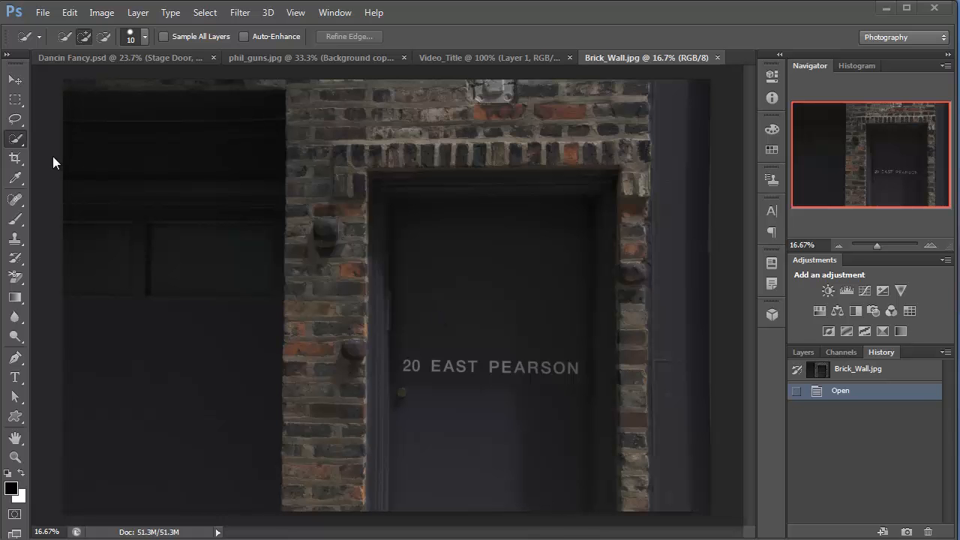
Crop Brick_Wall.jpg on both sides and at the top to the doorway and its brick surround, excluding the metal fixture
left_click(15, 158)
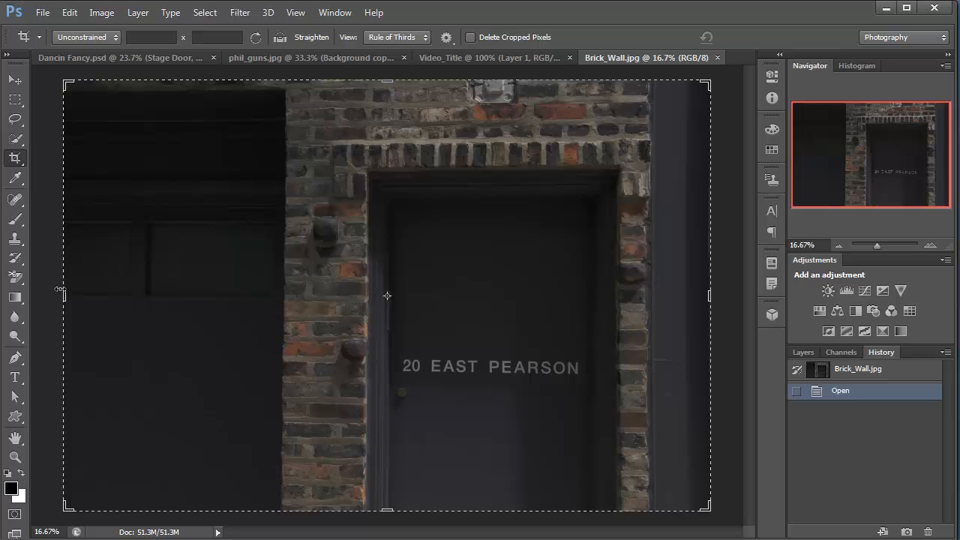
left_click_drag(64, 292, 176, 314)
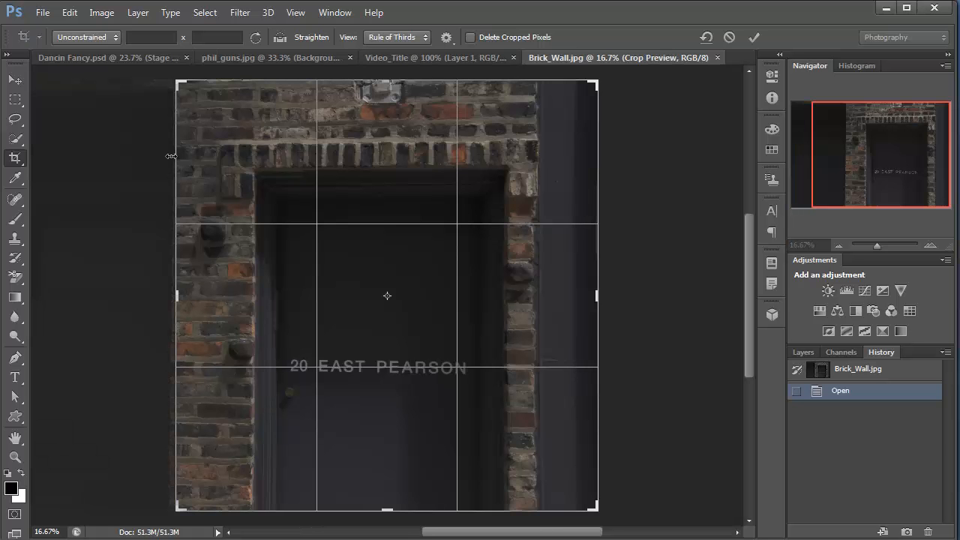
left_click_drag(597, 297, 565, 323)
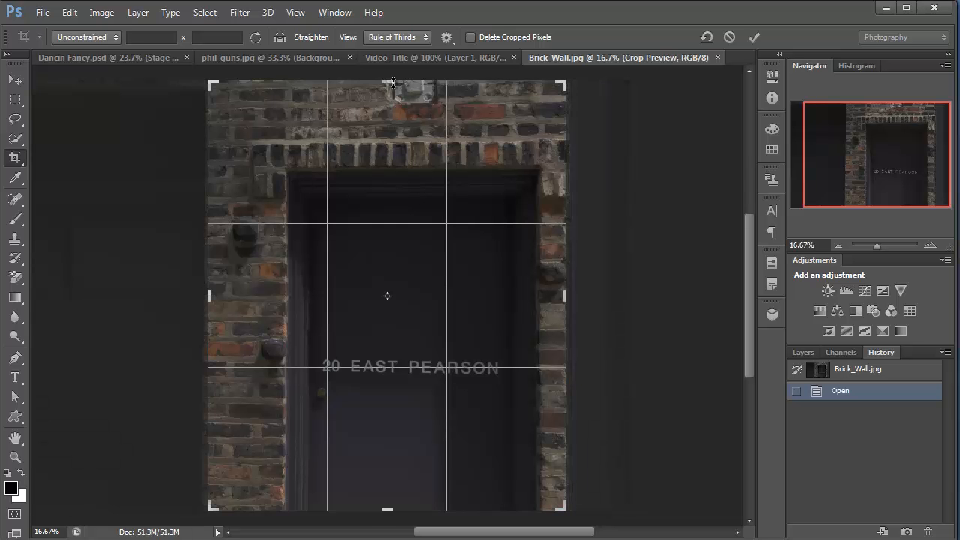
left_click_drag(393, 81, 396, 95)
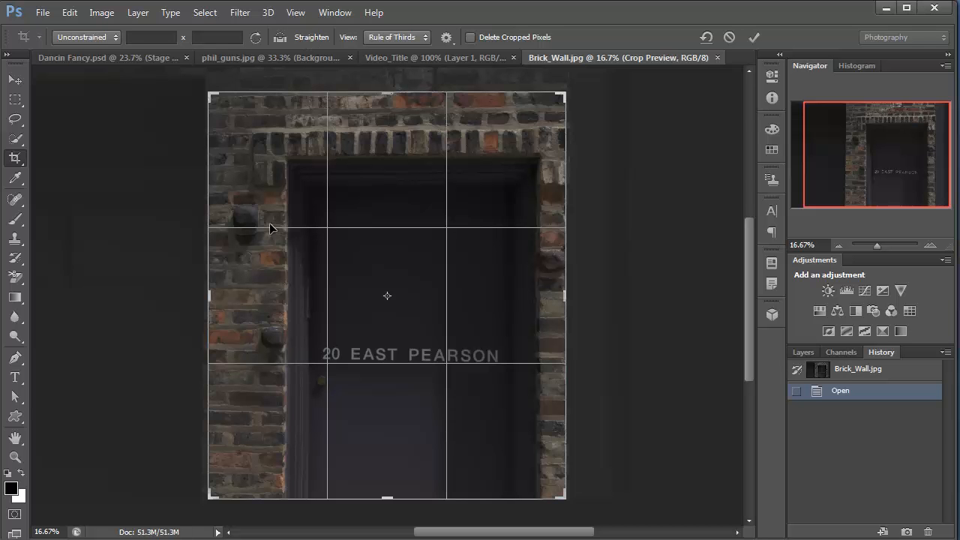
left_click(310, 38)
key("Return")
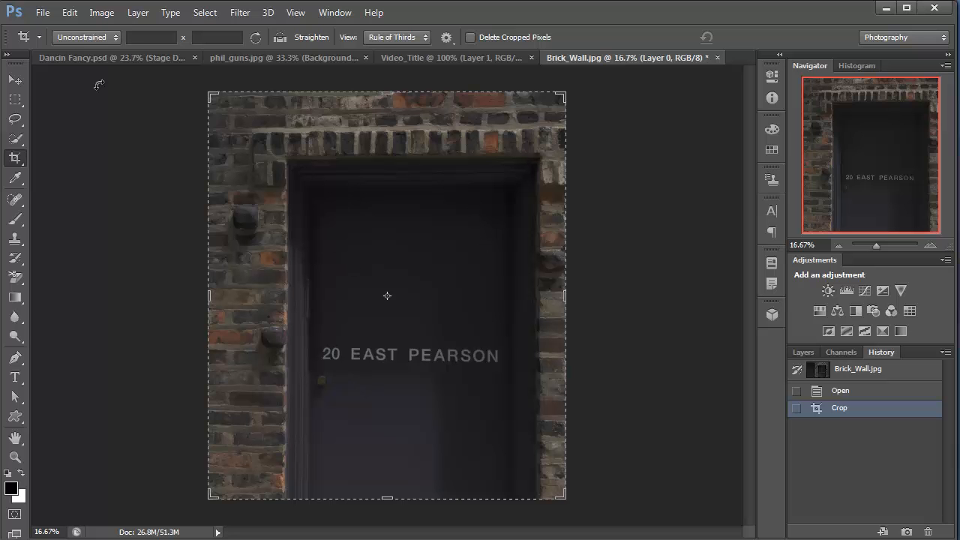
Copy the entire cropped brick wall image and paste it into phil_guns.jpg, accepting the color profile conversion
left_click(21, 82)
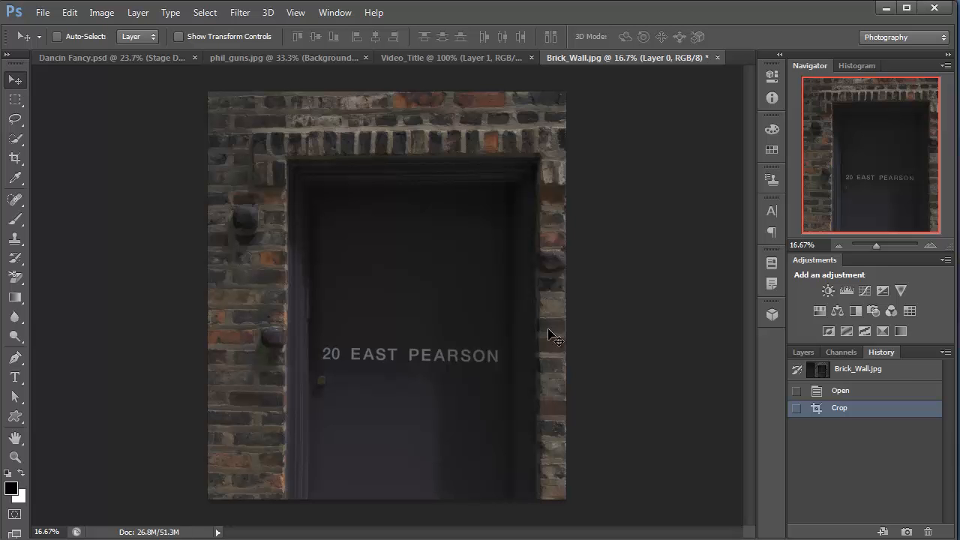
key("ctrl+a")
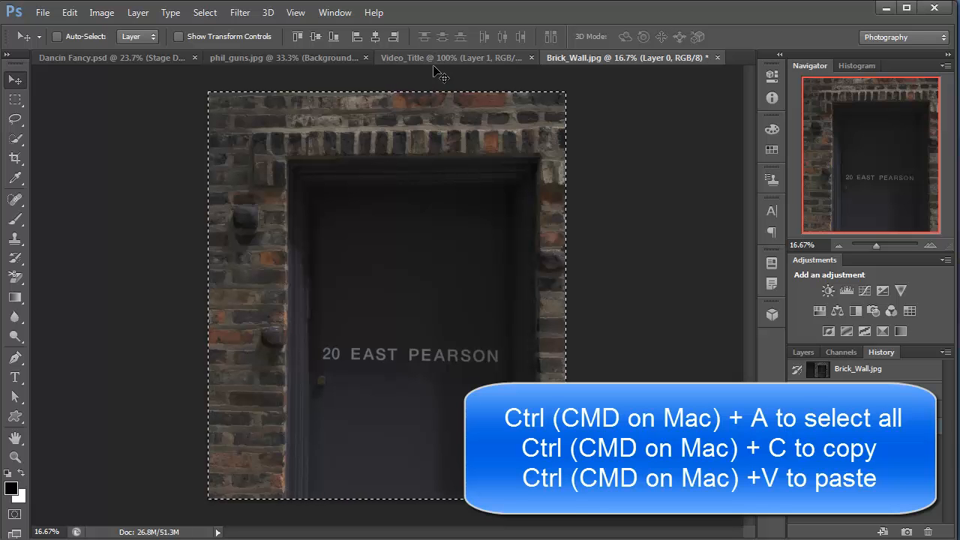
left_click(255, 57)
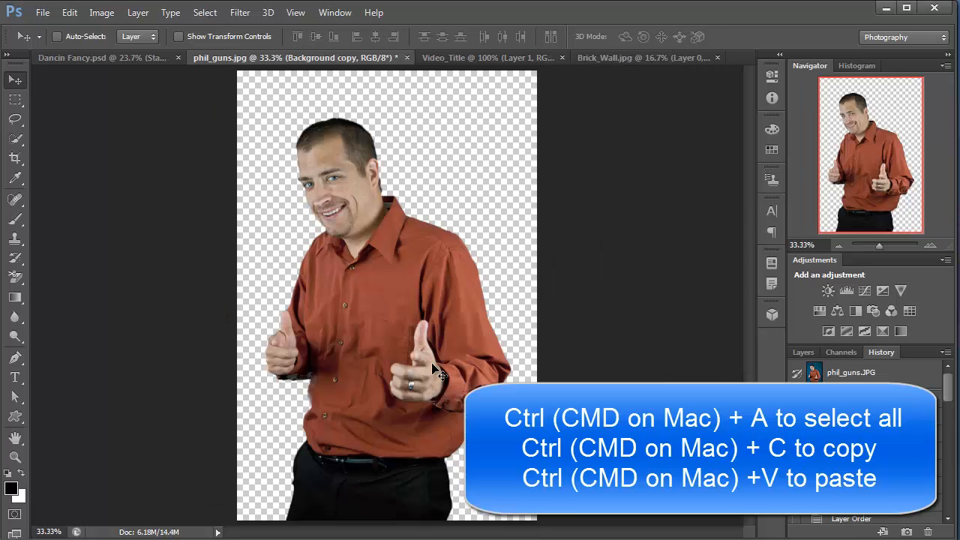
key("ctrl+v")
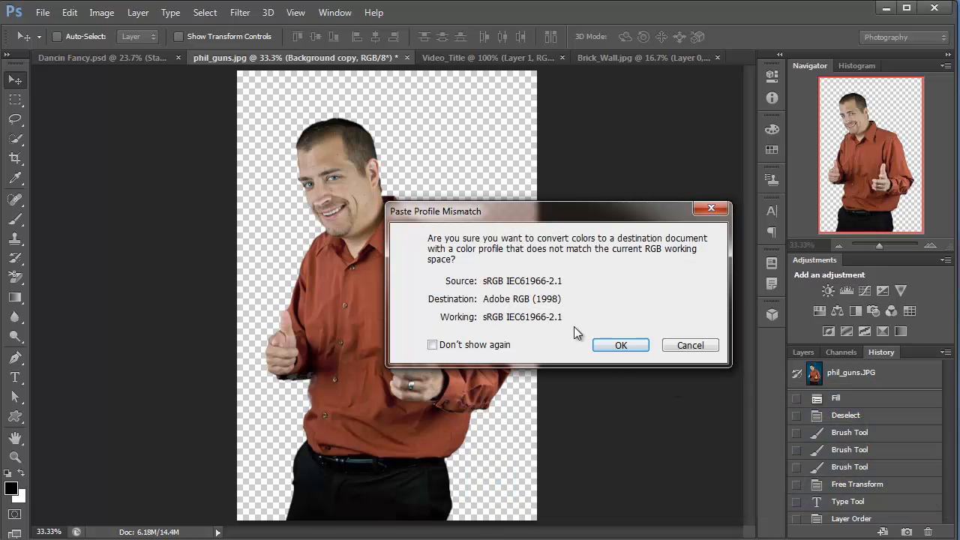
left_click(617, 344)
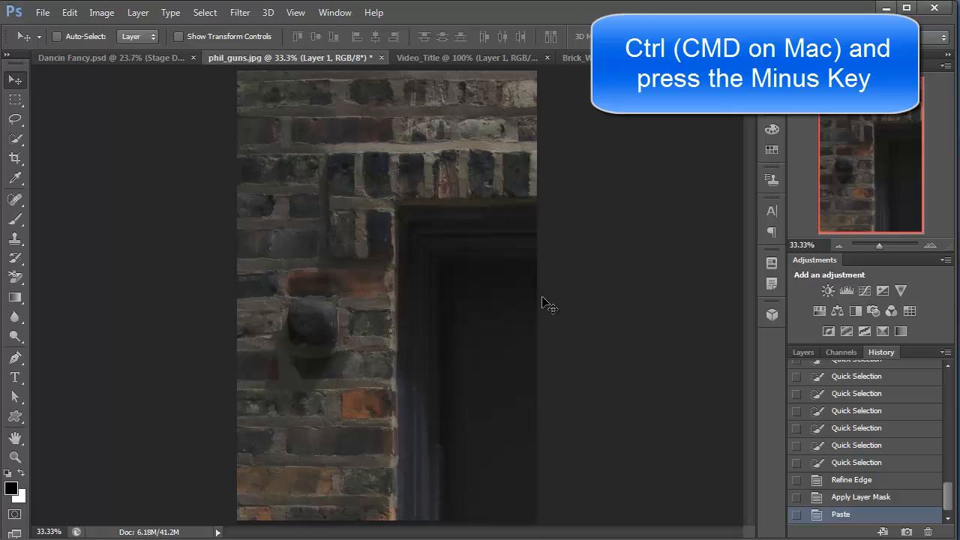
Free Transform the pasted brick wall layer to 41.84% width and 57.32% height so it fits the canvas
key("ctrl+minus")
key("ctrl+minus")
key("ctrl+minus")
key("ctrl+minus")
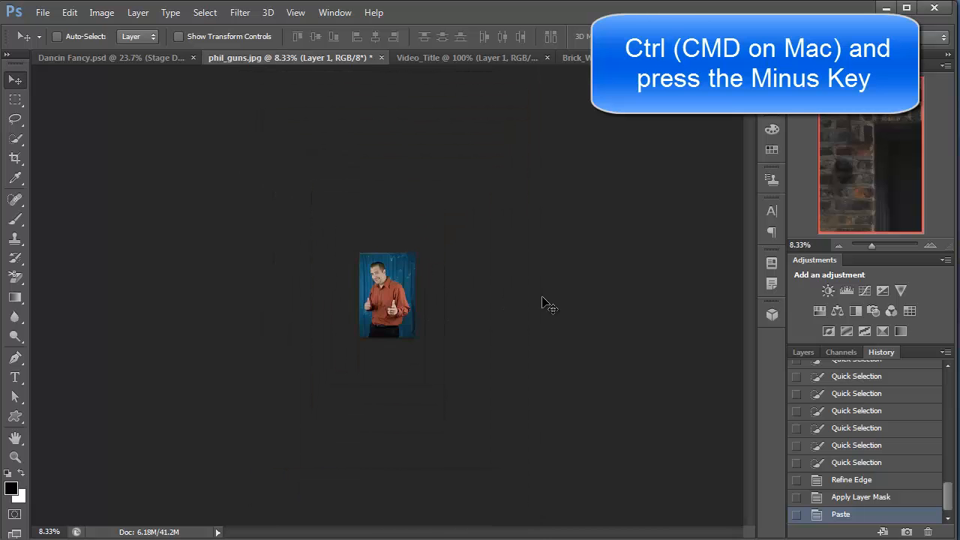
key("ctrl+minus")
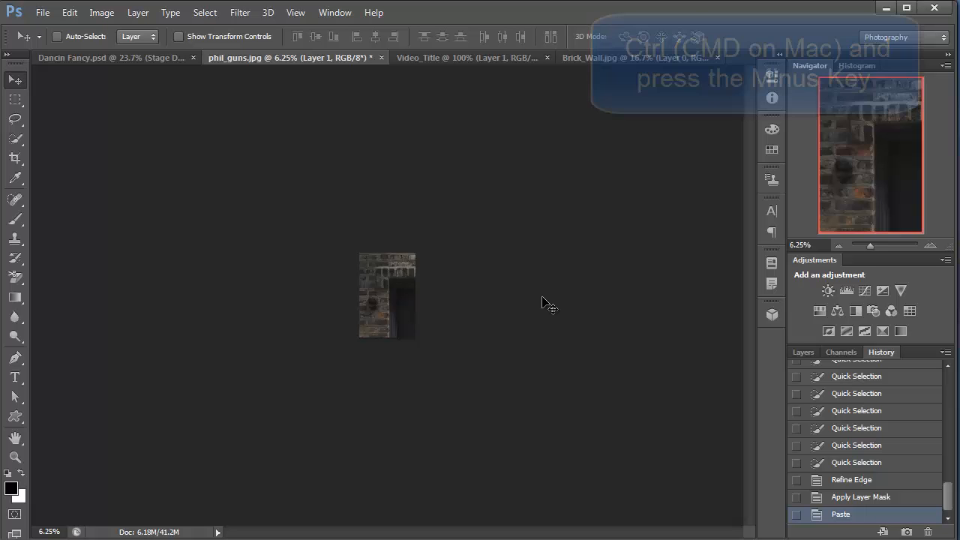
key("ctrl+t")
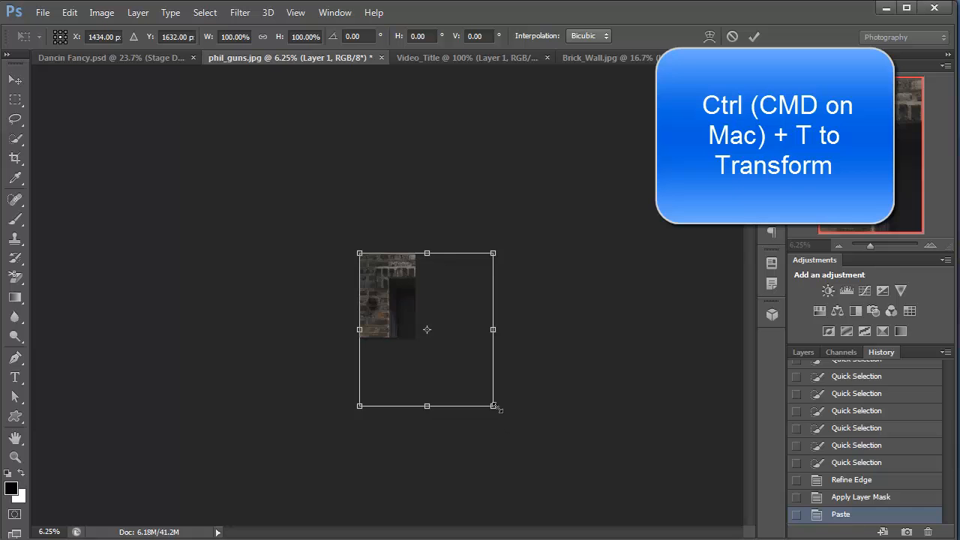
left_click_drag(487, 399, 439, 341)
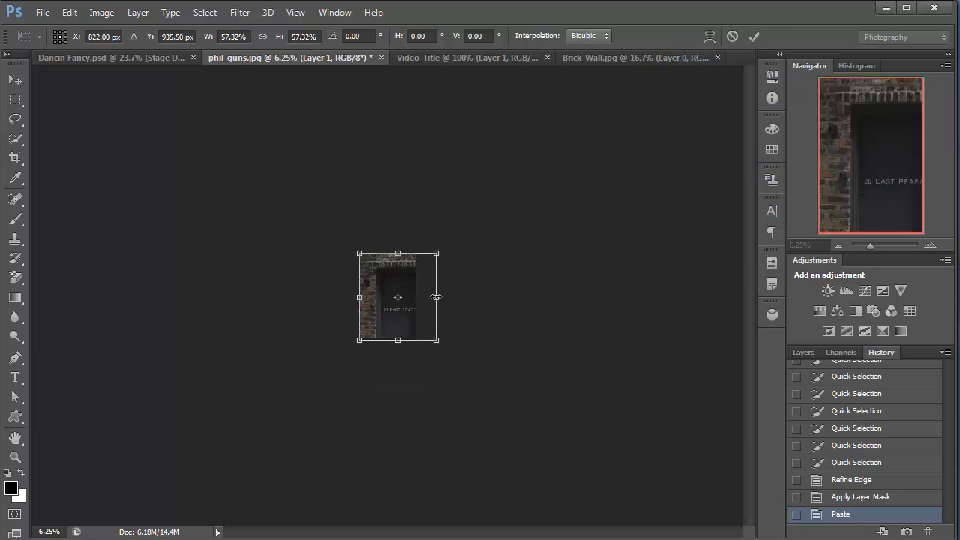
left_click_drag(431, 299, 415, 310)
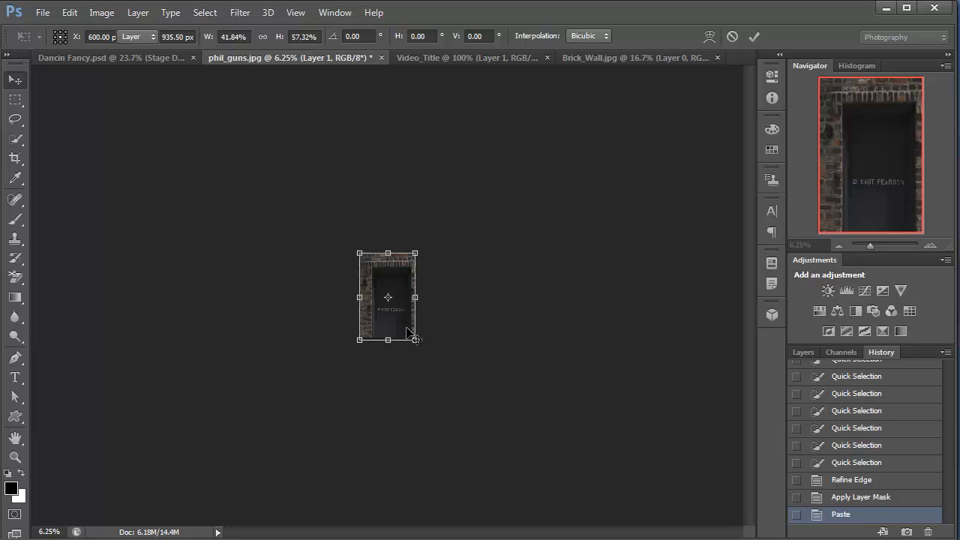
key("Return")
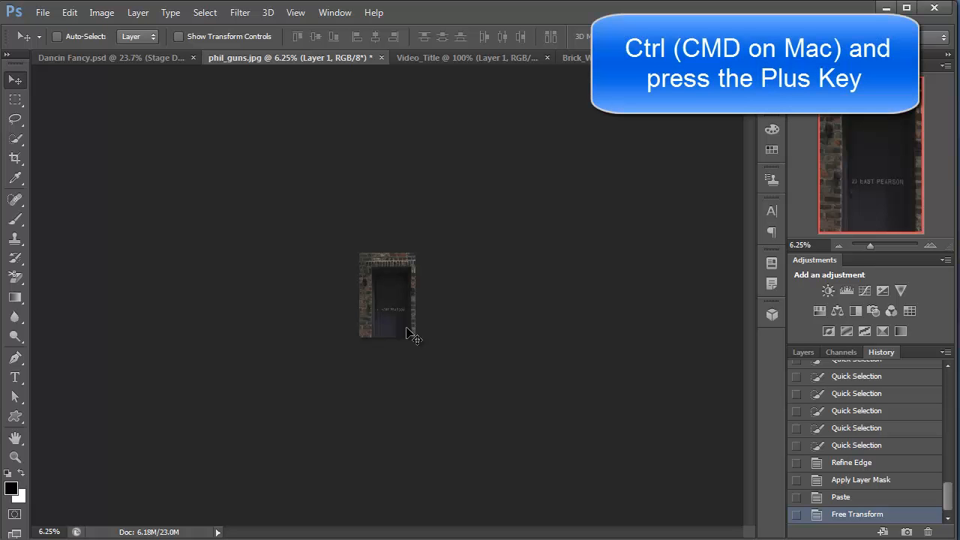
Move the brick wall layer beneath the man's cutout layer in the layer order
key("ctrl+plus")
key("ctrl+plus")
key("ctrl+plus")
key("ctrl+plus")
key("ctrl+plus")
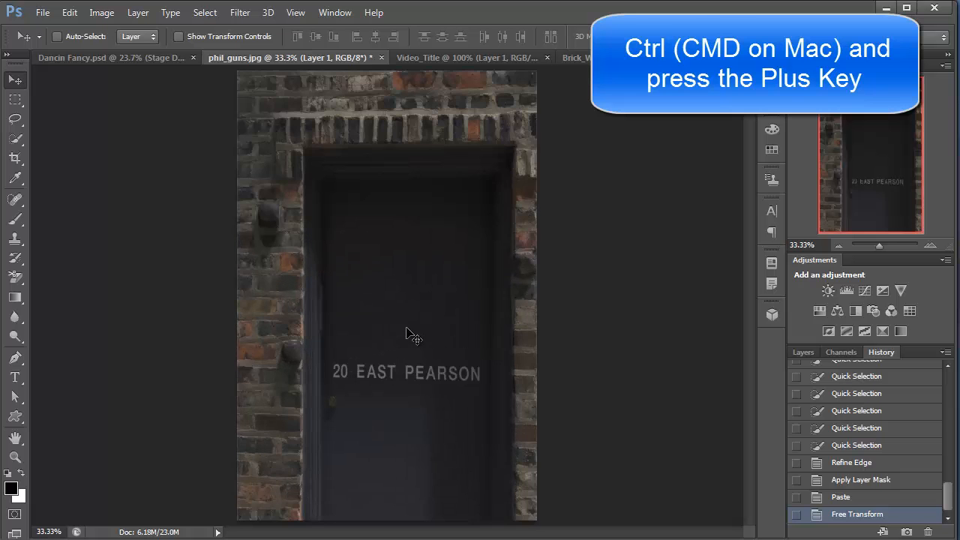
key("ctrl+plus")
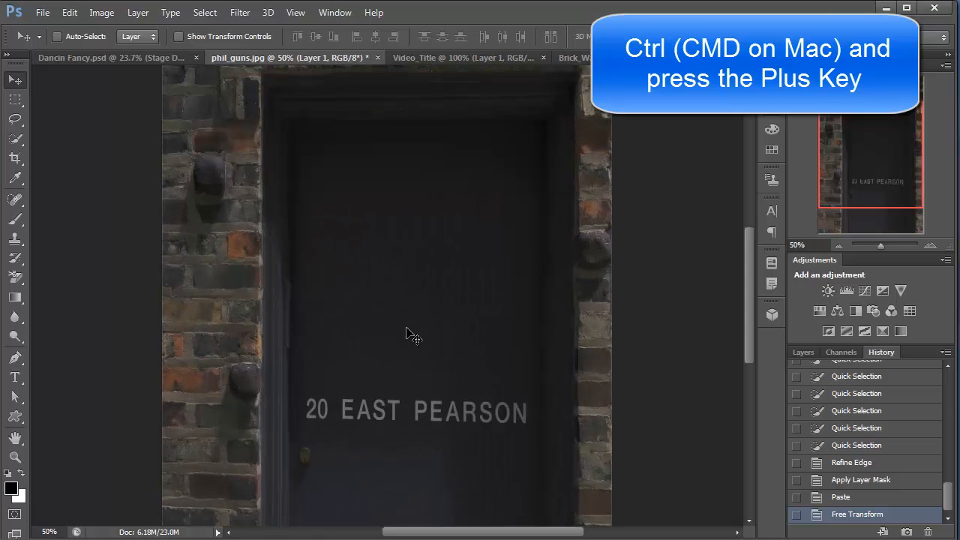
key("ctrl+minus")
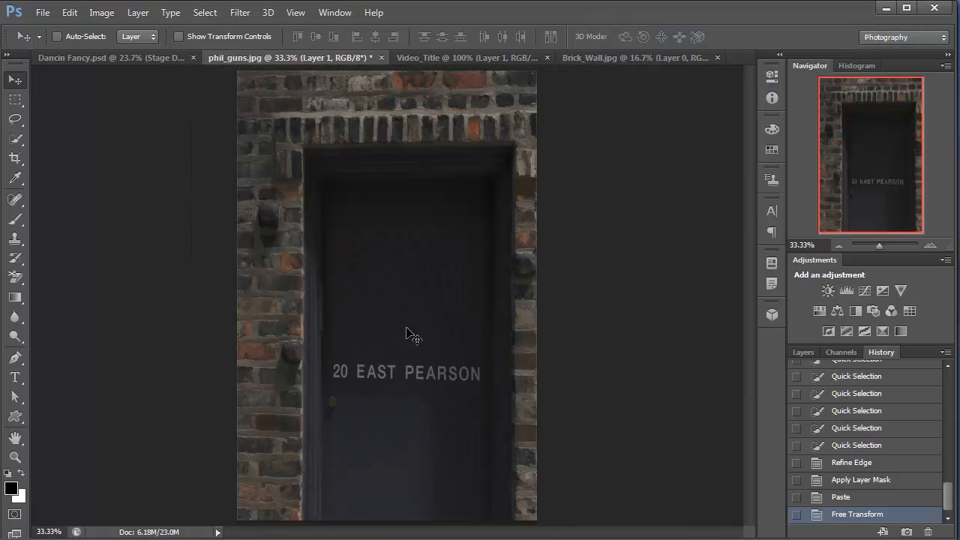
left_click(800, 352)
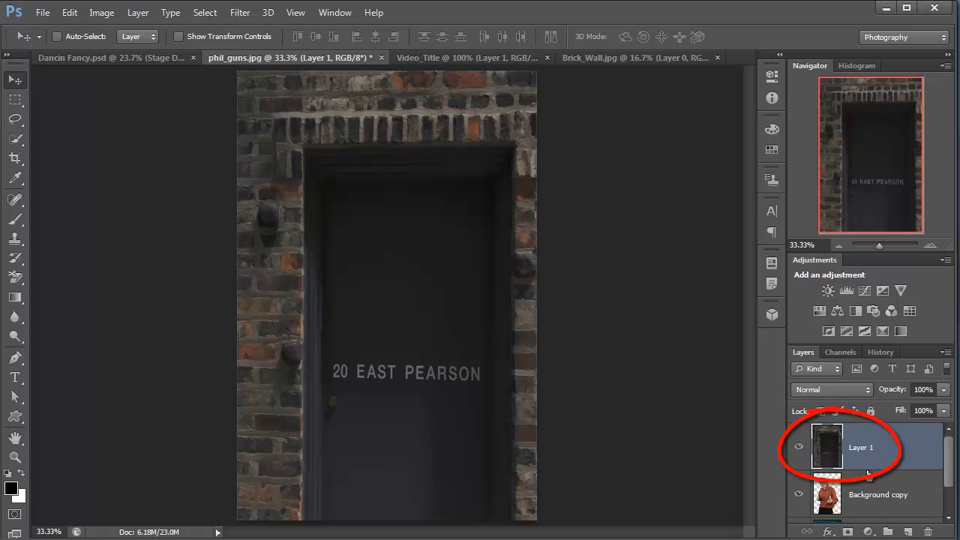
left_click_drag(876, 455, 878, 519)
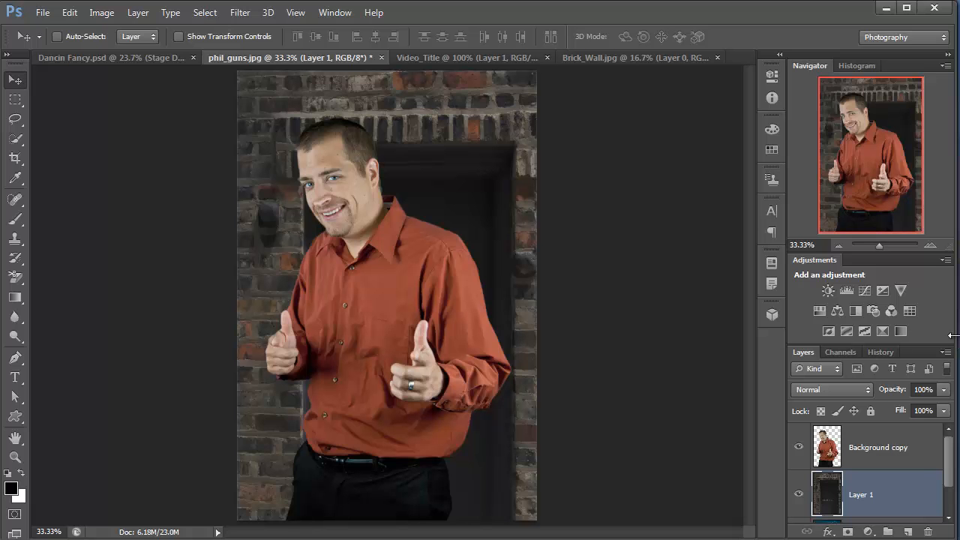
Duplicate the man's cutout layer and set the duplicate's blending mode to Multiply
left_click_drag(951, 335, 954, 335)
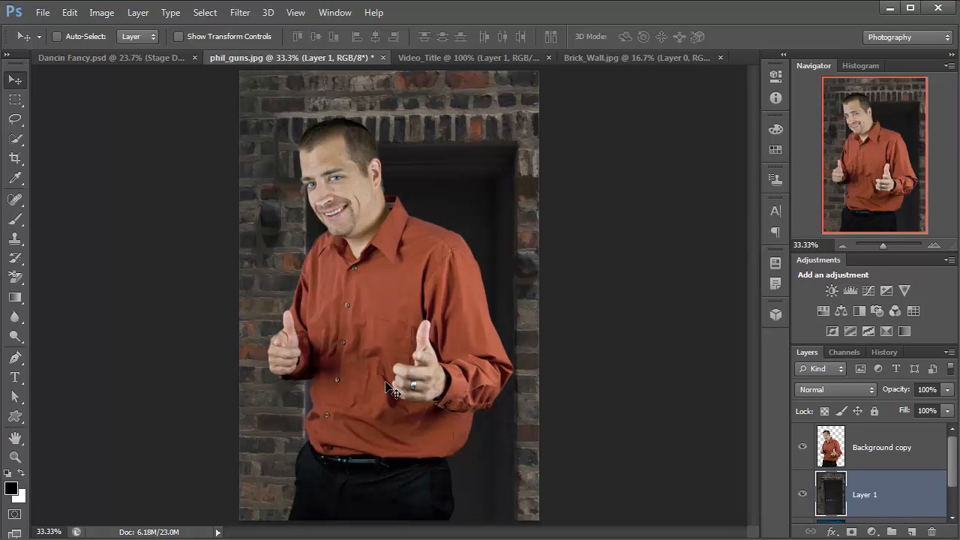
left_click(837, 444)
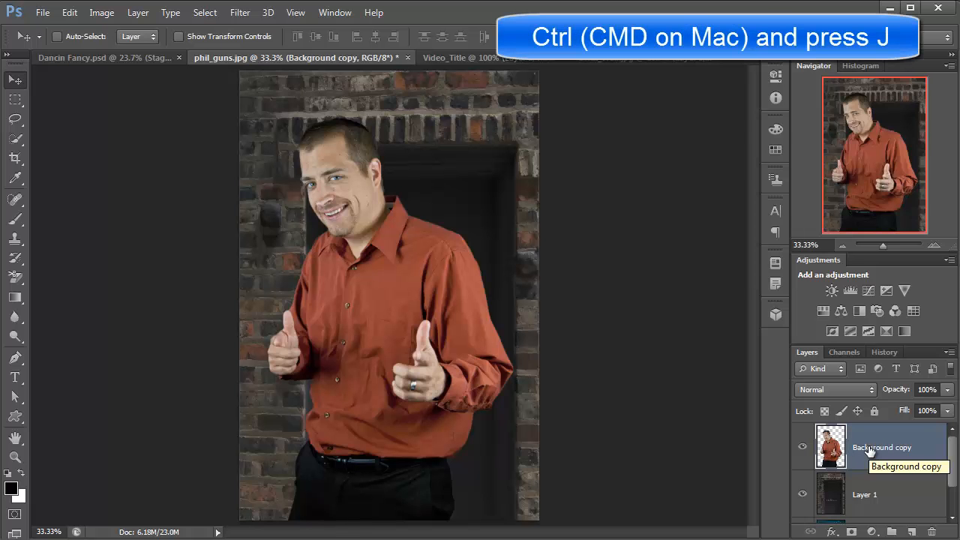
key("ctrl+j")
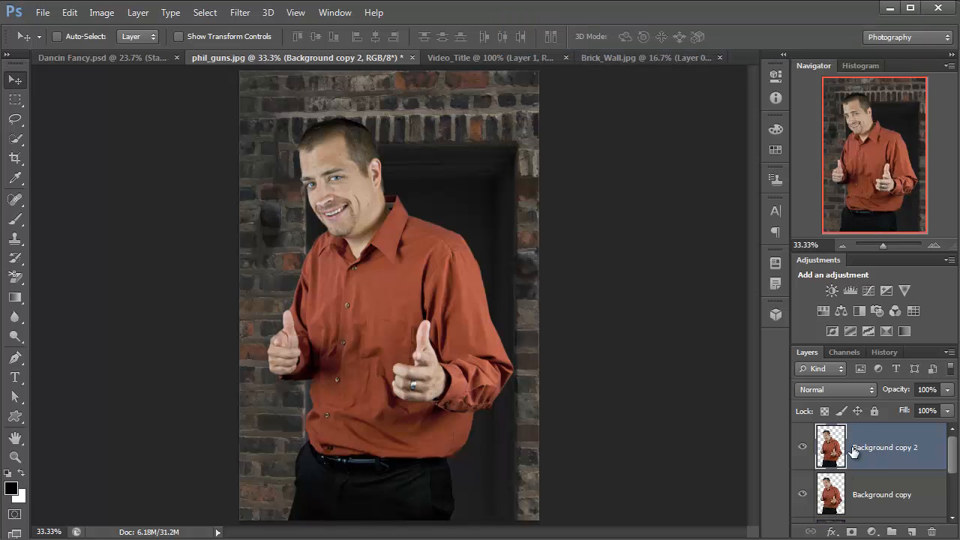
left_click(821, 390)
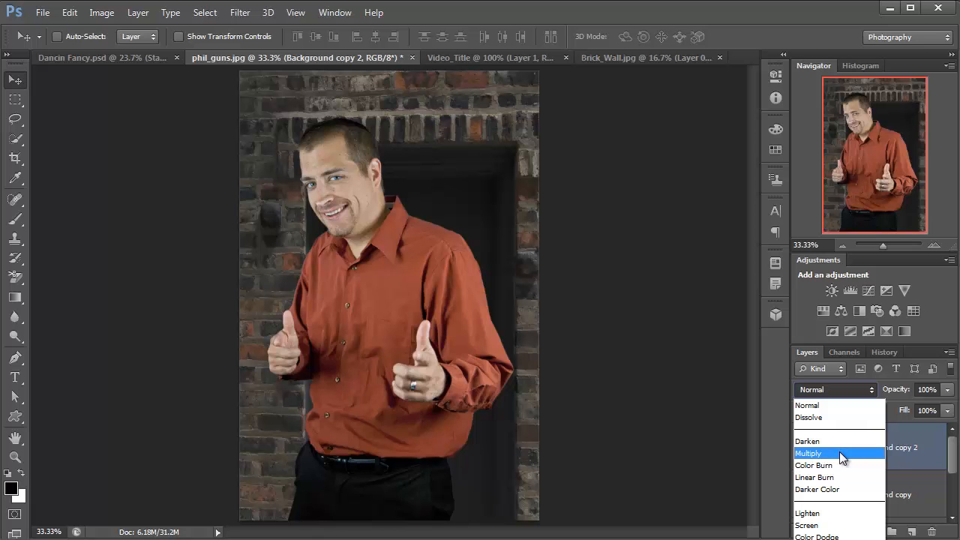
left_click(839, 451)
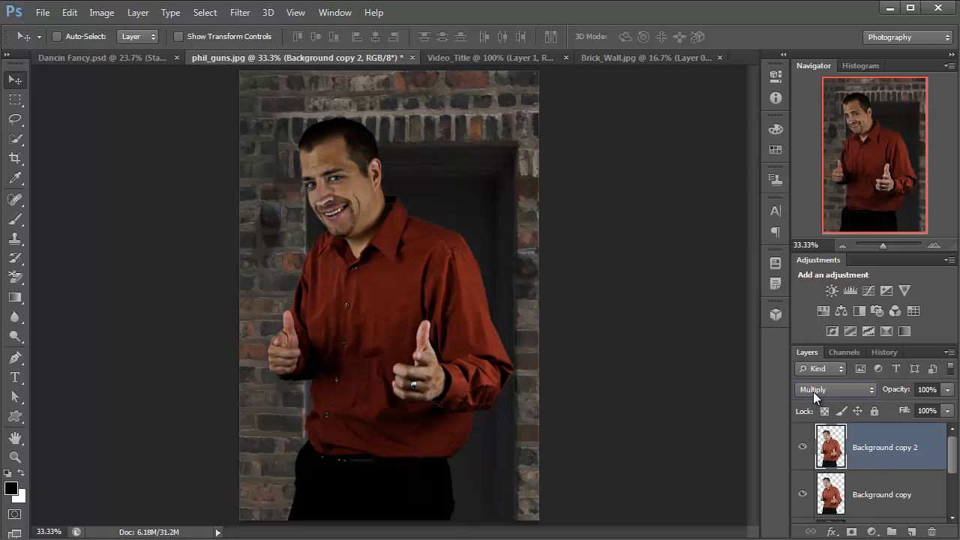
Add a layer mask to the Multiply duplicate and choose a soft round Brush with a size of 80 px
left_click(853, 533)
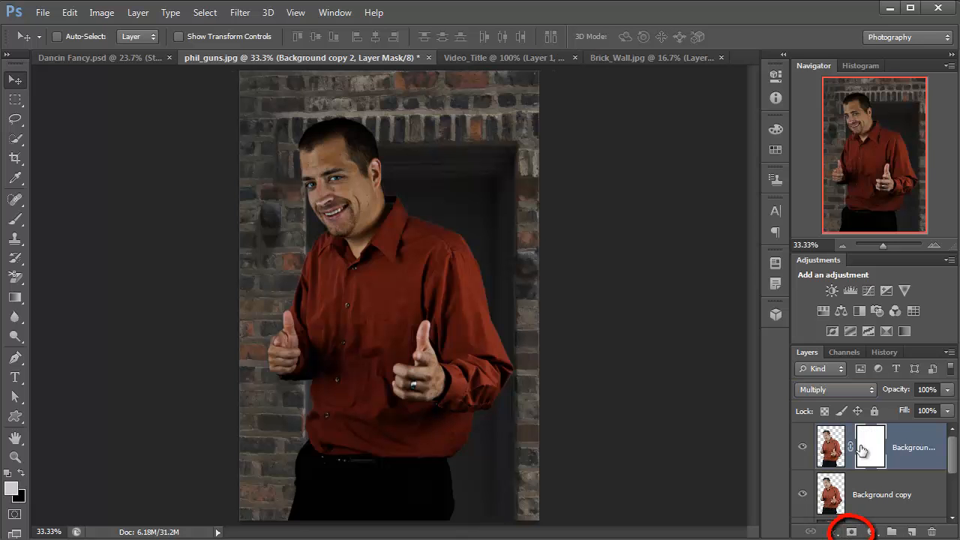
left_click(16, 220)
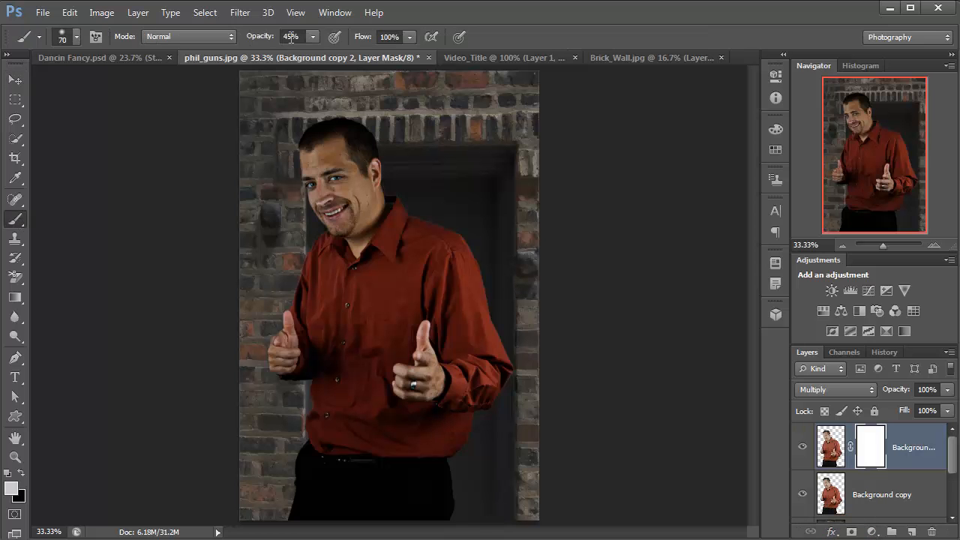
left_click(64, 38)
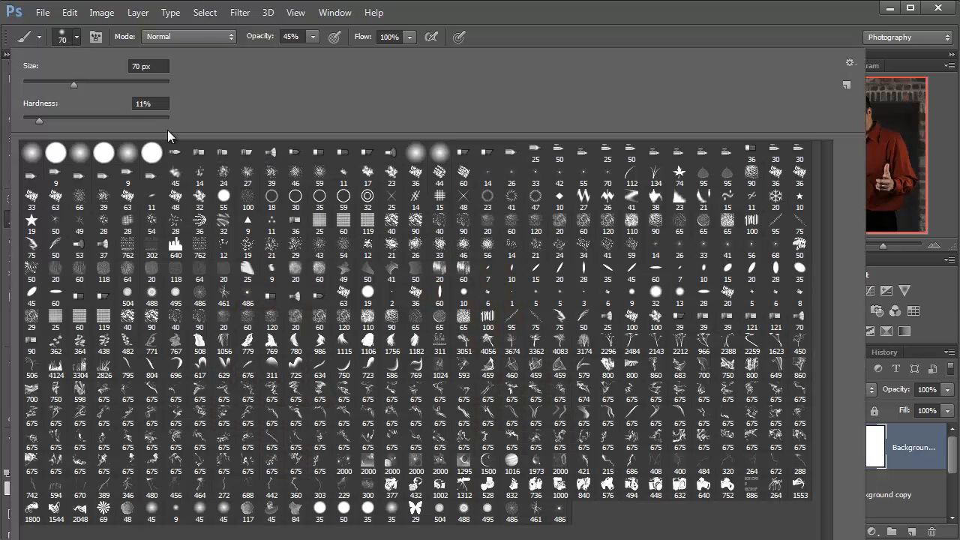
left_click(125, 152)
left_click(81, 83)
left_click(728, 9)
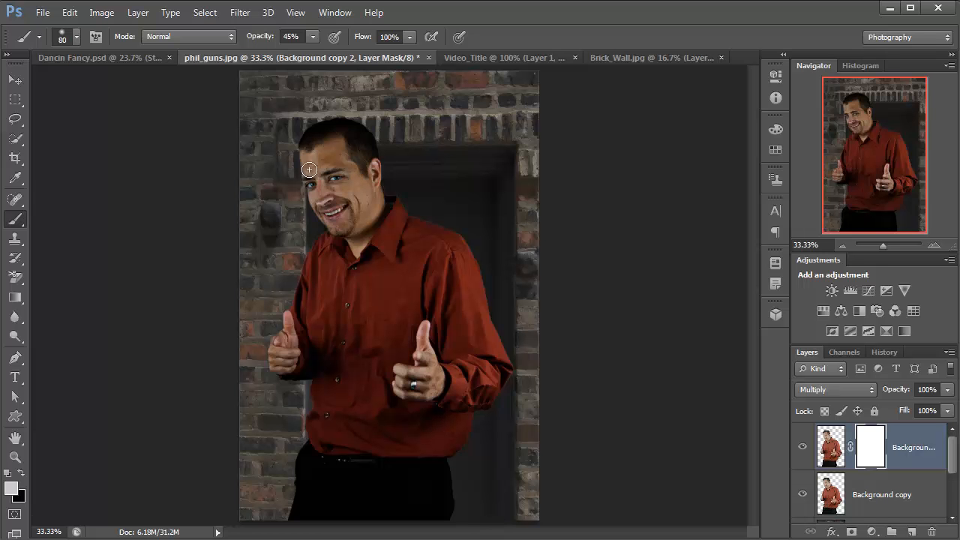
Enlarge the brush to 400 px and paint light gray on the mask over the man's face and both hands
key("bracketright")
key("bracketright")
key("bracketright")
key("bracketright")
key("bracketright")
key("bracketright")
key("bracketright")
key("bracketright")
key("bracketright")
mouse_move(330, 177)
left_mouse_down()
mouse_move(345, 198)
mouse_move(341, 182)
left_mouse_up()
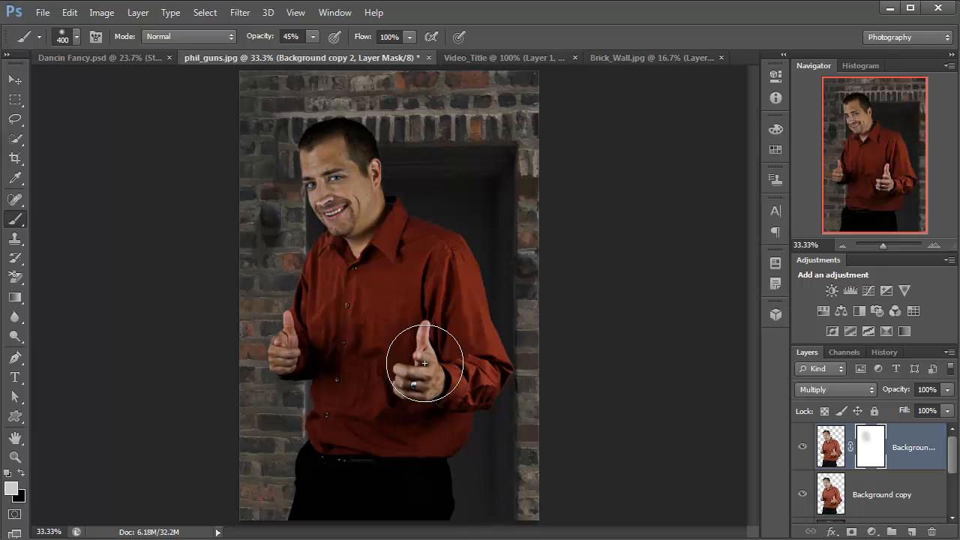
left_click_drag(424, 364, 427, 358)
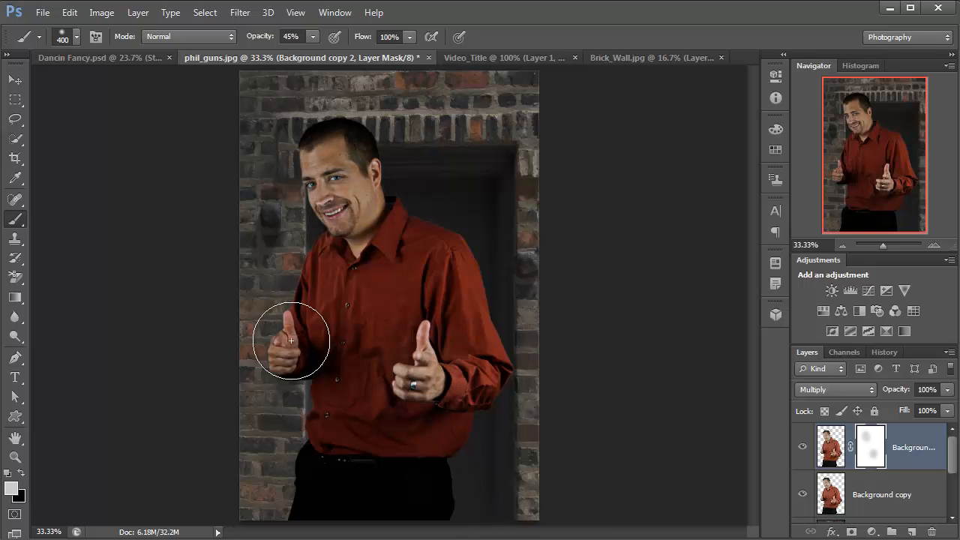
mouse_move(292, 343)
left_mouse_down()
mouse_move(294, 360)
mouse_move(281, 369)
left_mouse_up()
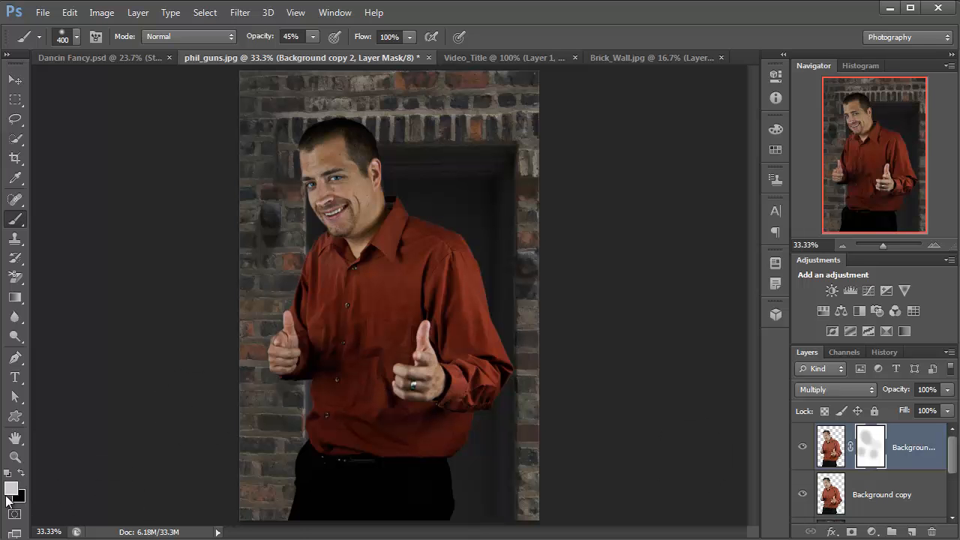
Restore the default black and white colors and paint black on the mask over the face and both hands
key("d")
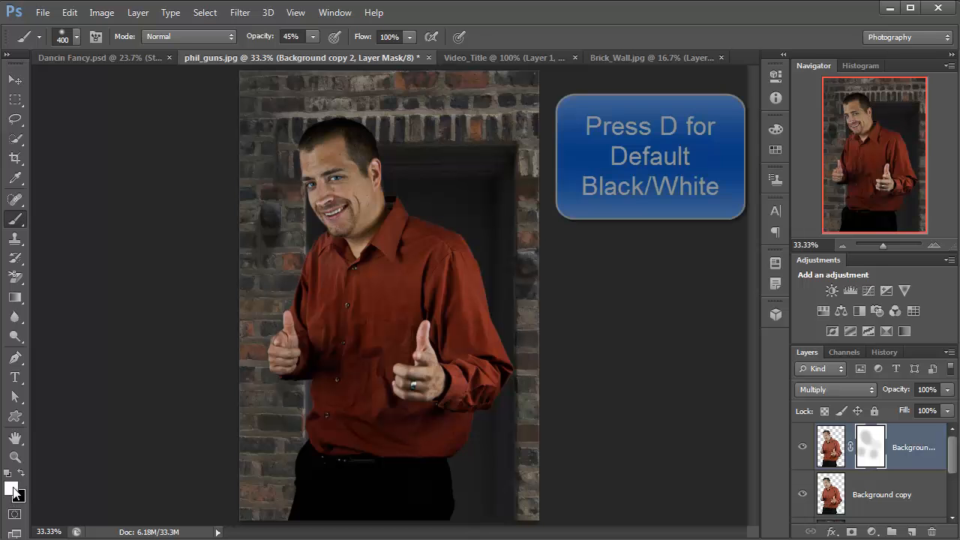
mouse_move(338, 168)
left_mouse_down()
mouse_move(342, 212)
mouse_move(346, 187)
mouse_move(333, 158)
left_mouse_up()
key("x")
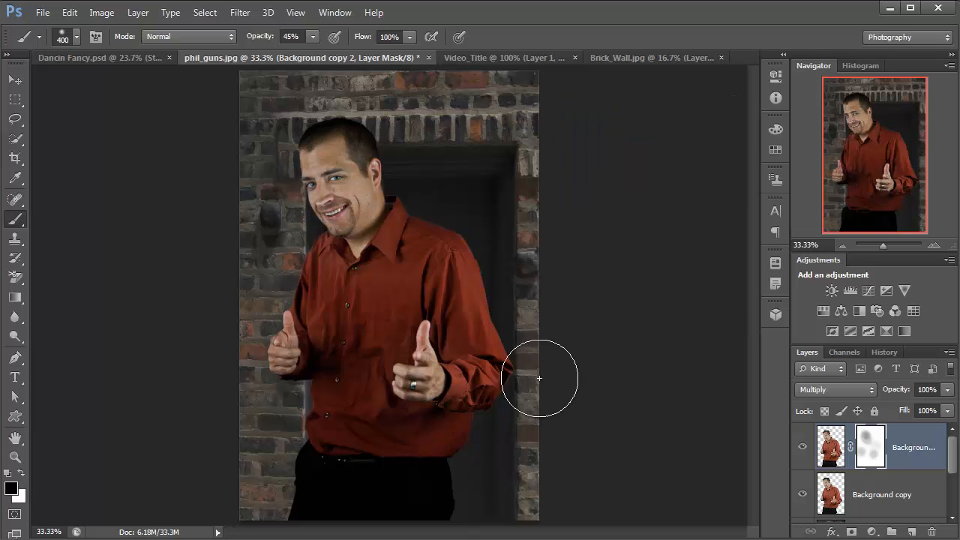
left_click(439, 385)
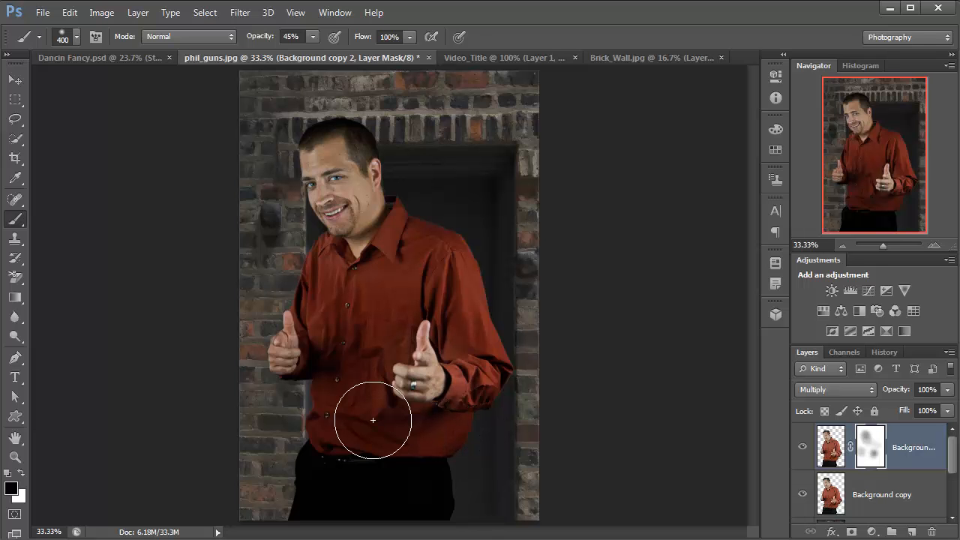
left_click(303, 360)
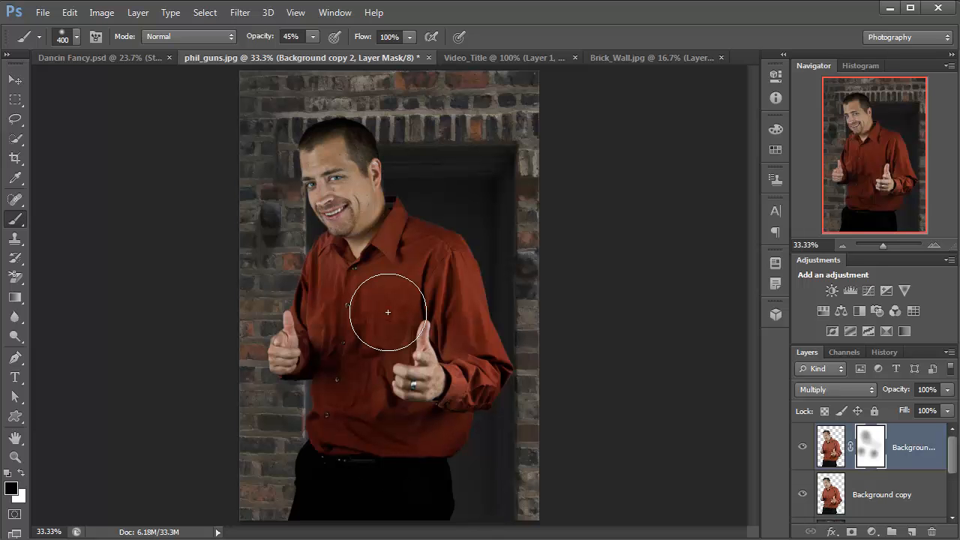
Merge the masked Multiply duplicate down into the man's cutout layer, Background copy
left_click(833, 455)
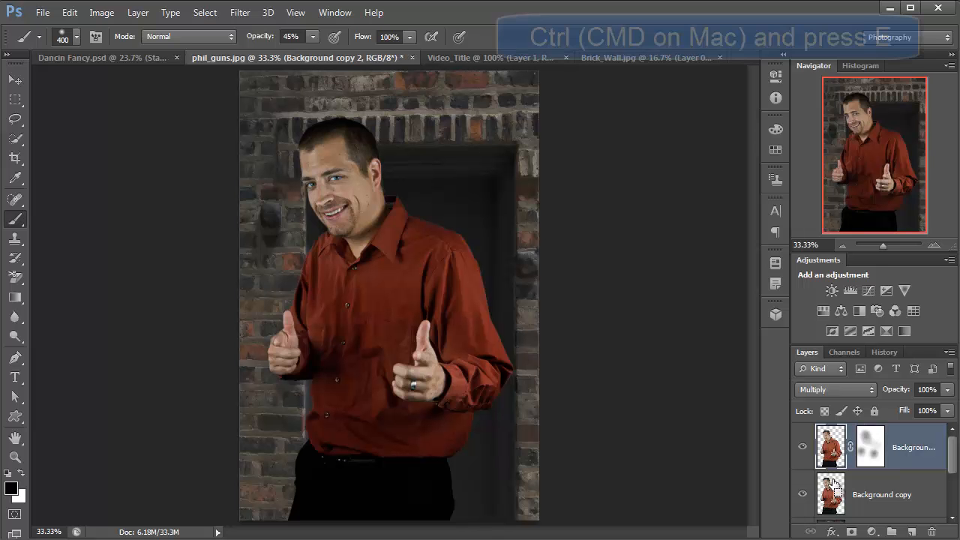
key("ctrl+e")
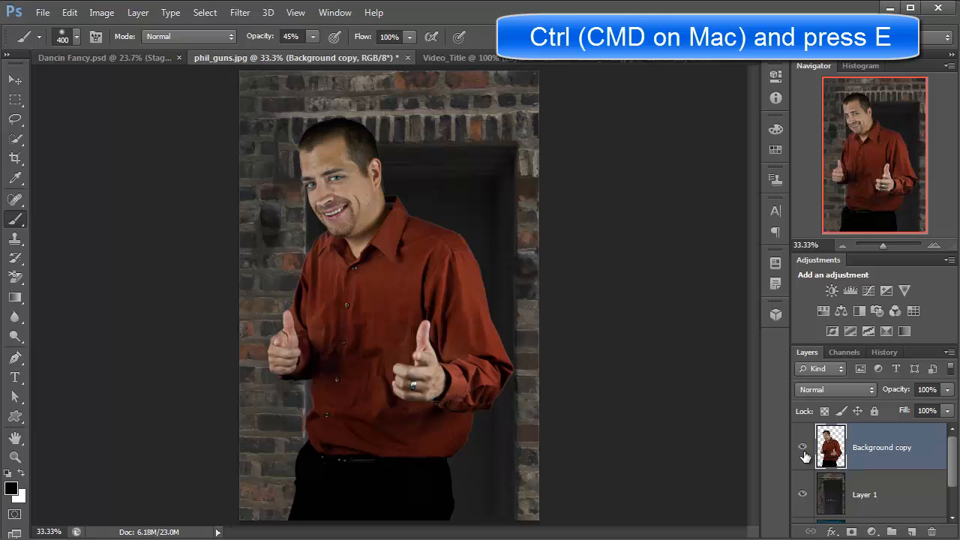
left_click(801, 448)
Duplicate the brick wall layer, Layer 1, and set the copy's blending mode to Multiply
left_click(842, 496)
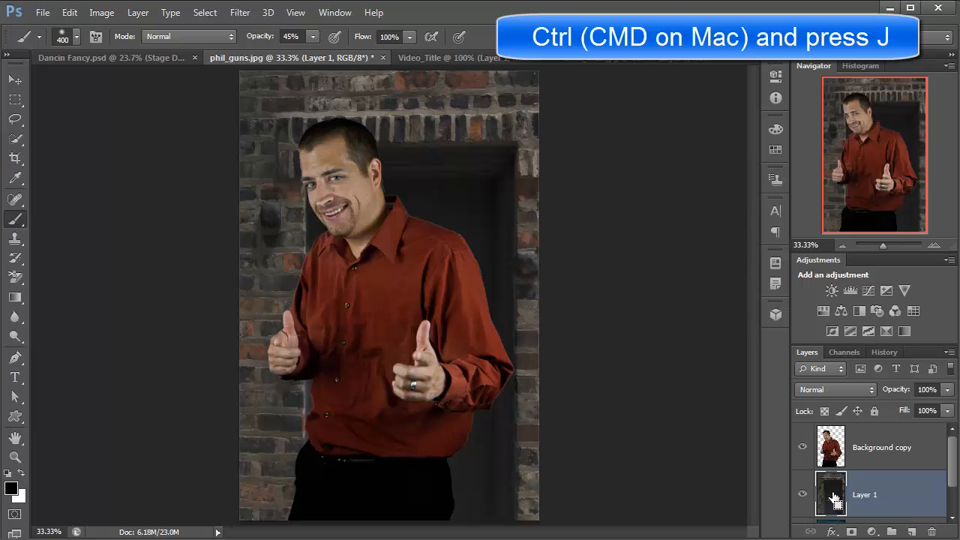
key("ctrl+j")
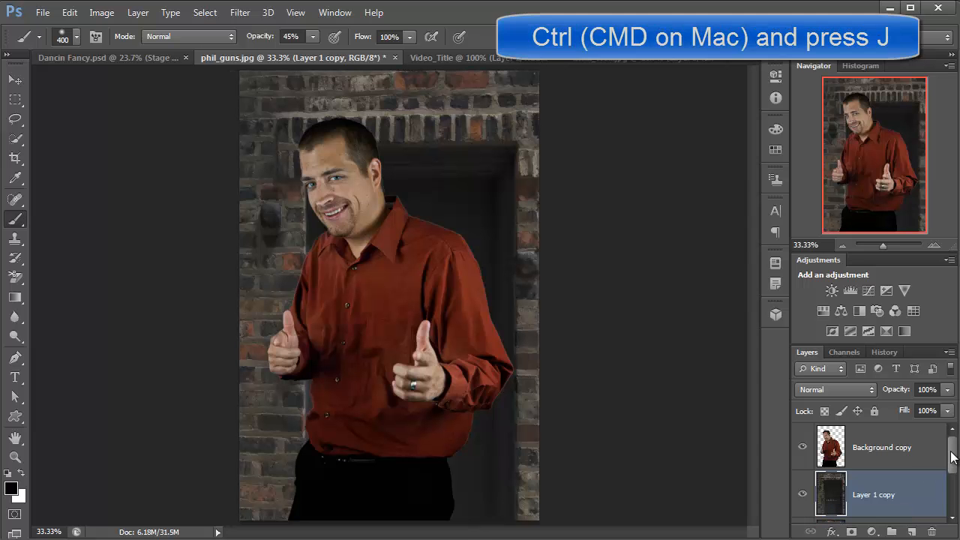
scroll(951, 465, "down", 1)
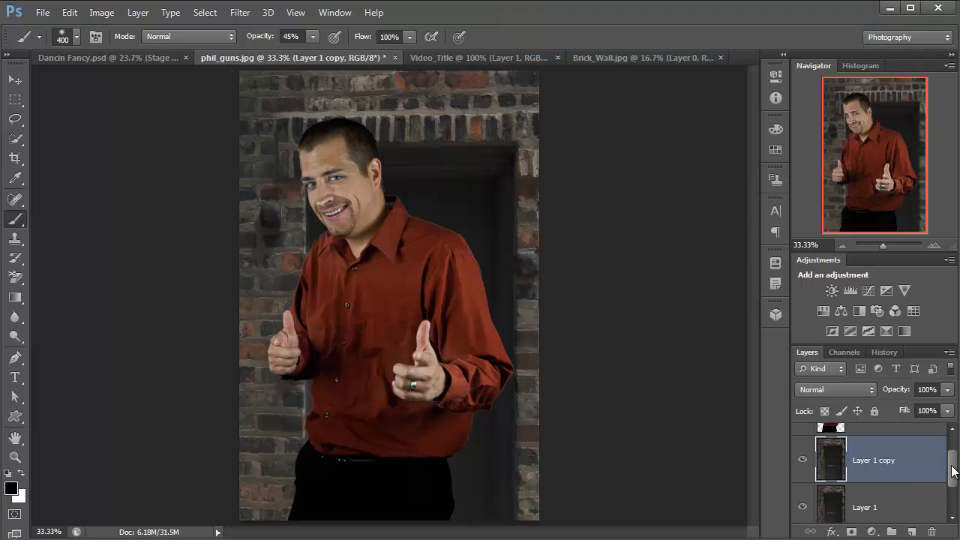
left_click(856, 388)
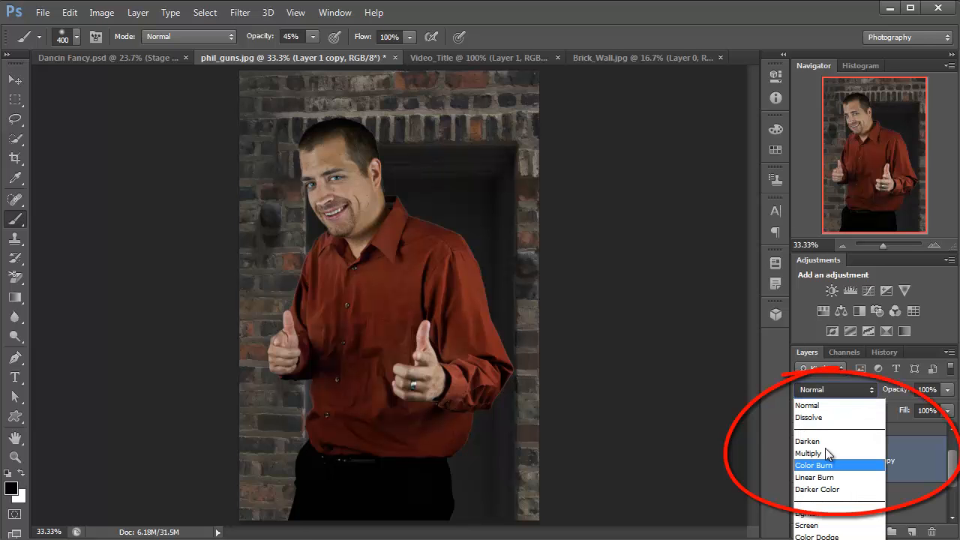
left_click(825, 453)
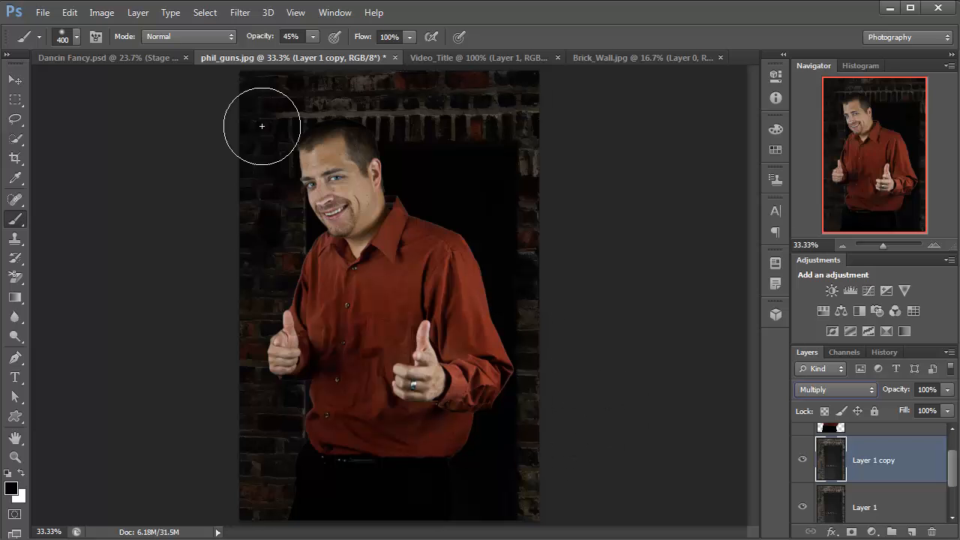
Set the brick wall copy's opacity to 80% and add a layer mask to it
left_click(948, 390)
left_click(929, 407)
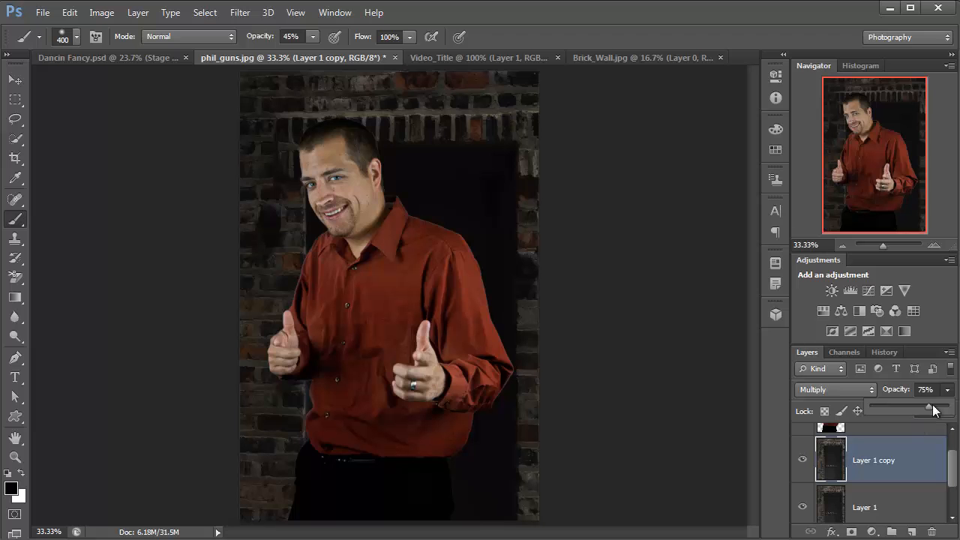
left_click(933, 407)
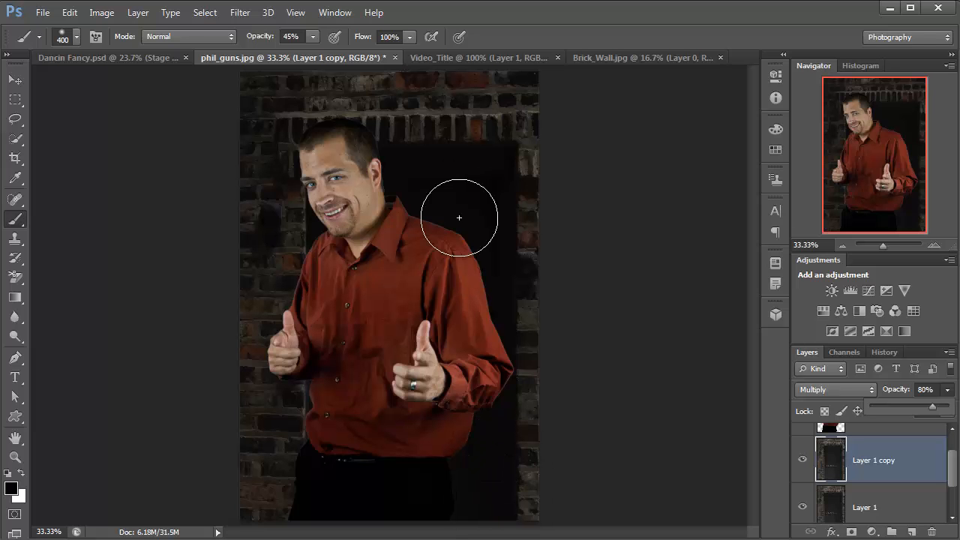
left_click(839, 469)
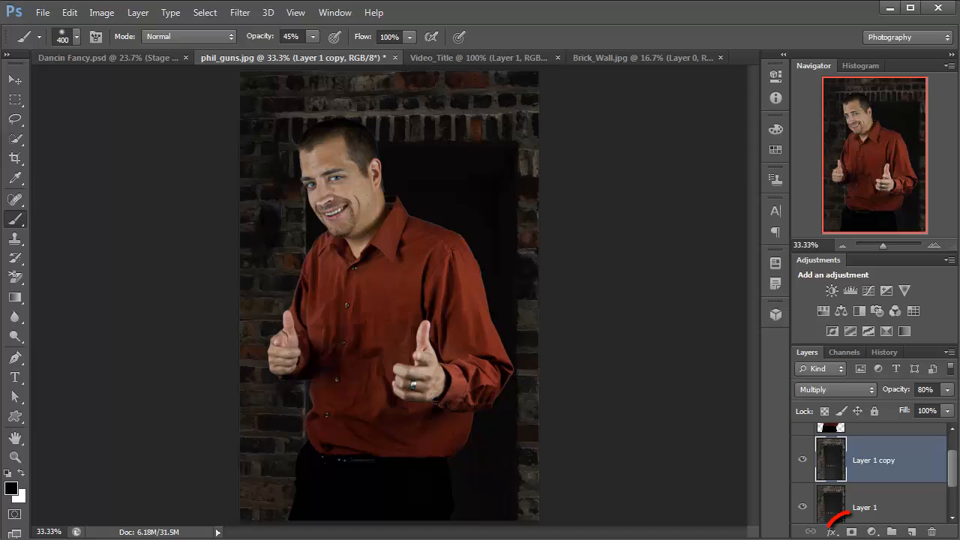
left_click(850, 533)
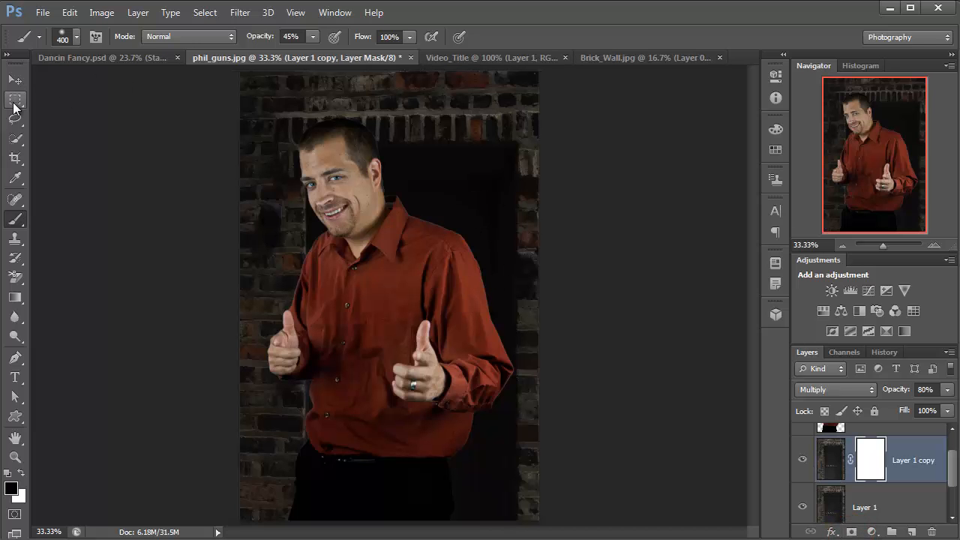
Hide the man's cutout layer and select the dark doorway down to the image's lower edge with the Rectangular Marquee
left_click(13, 106)
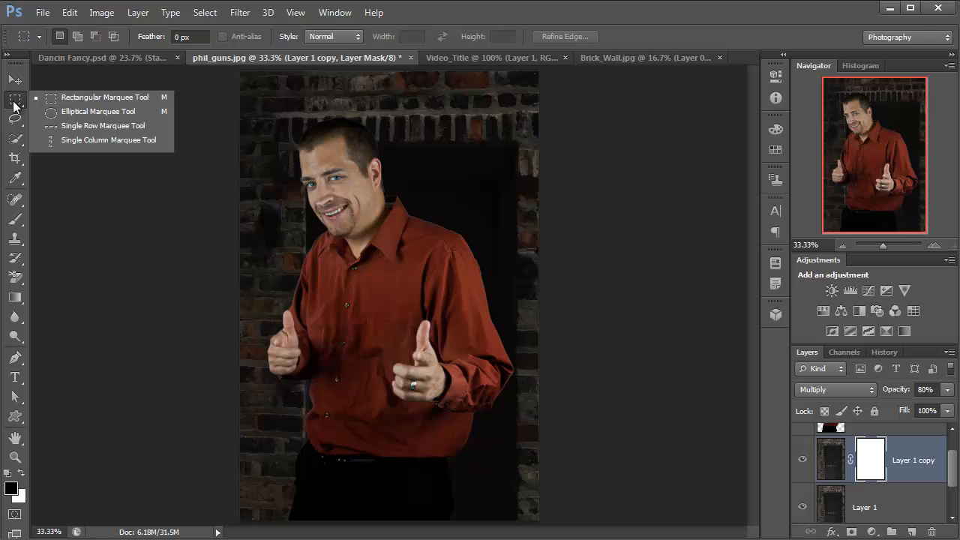
left_click(64, 102)
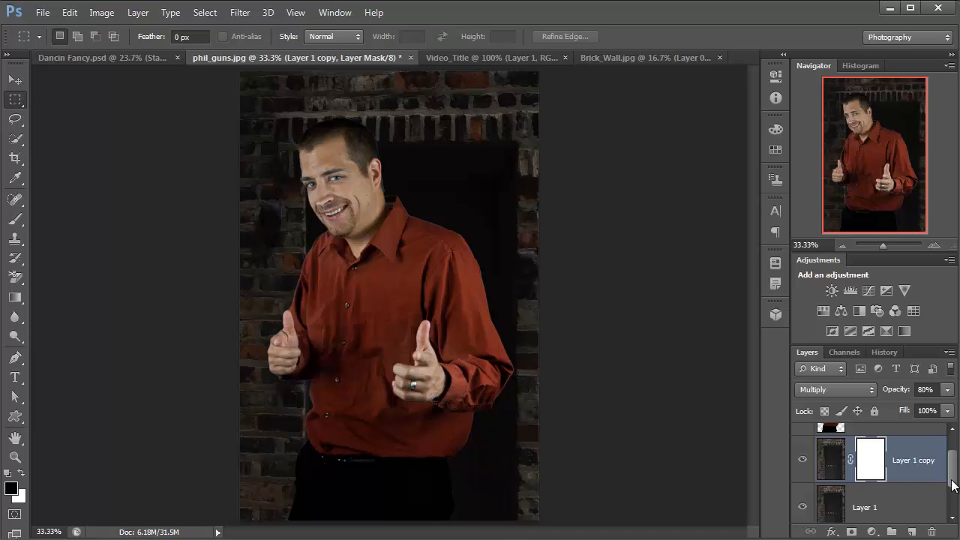
scroll(955, 477, "up", 1)
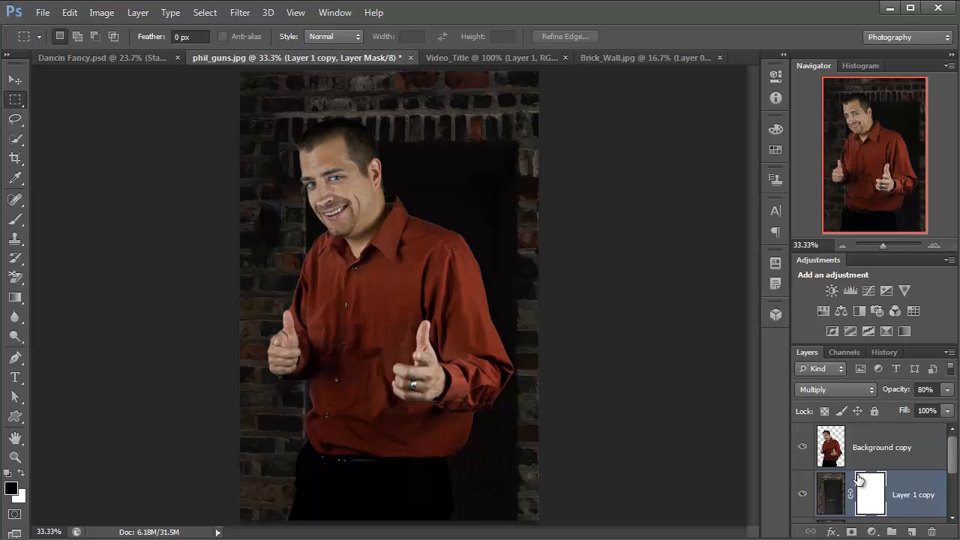
left_click(801, 449)
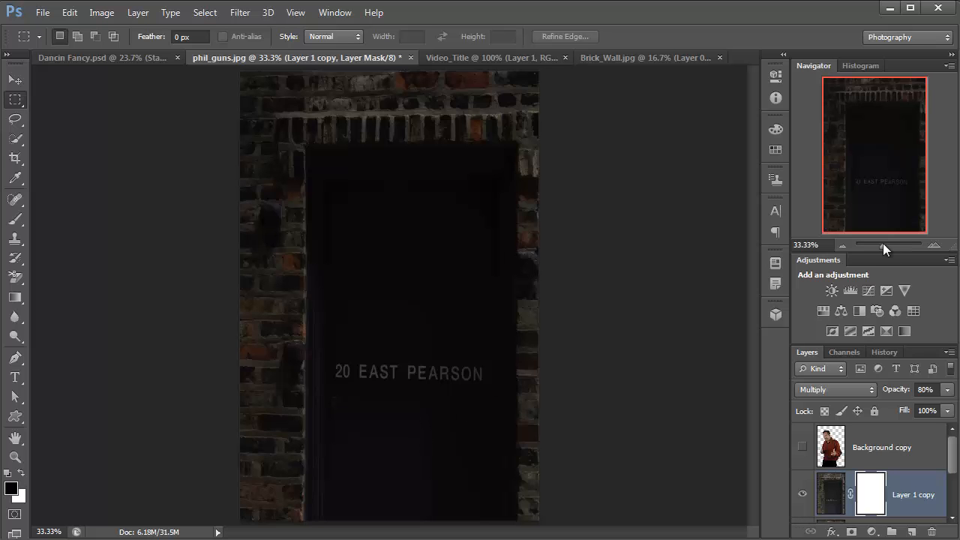
left_click_drag(882, 243, 882, 255)
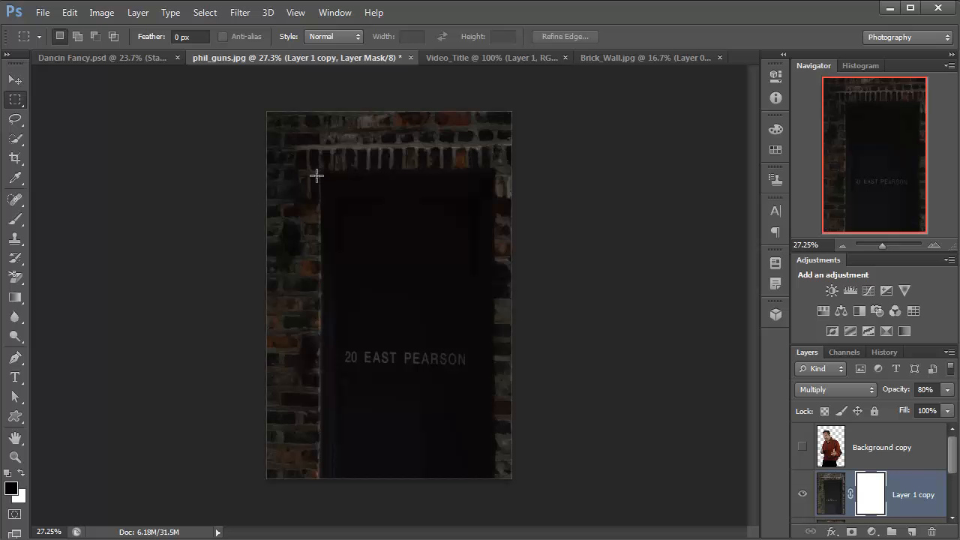
left_click_drag(320, 172, 492, 485)
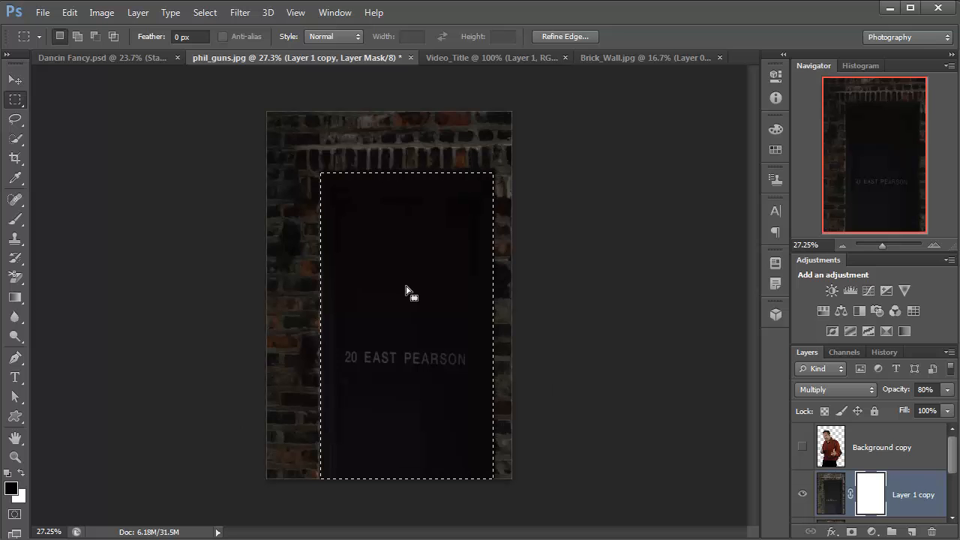
Fill the selected doorway on Layer 1 copy's mask with light grey #d2d1d1
left_click(11, 489)
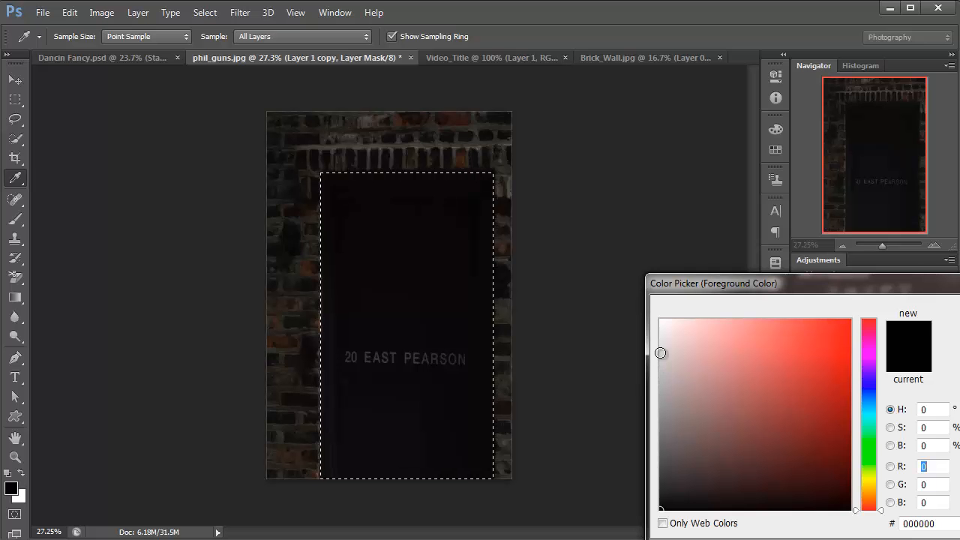
left_click(660, 353)
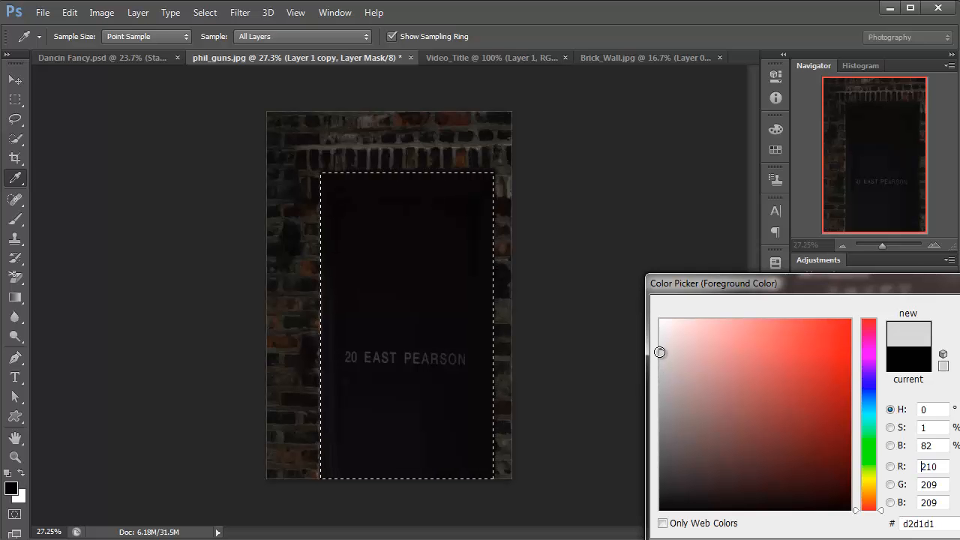
left_click_drag(717, 283, 495, 186)
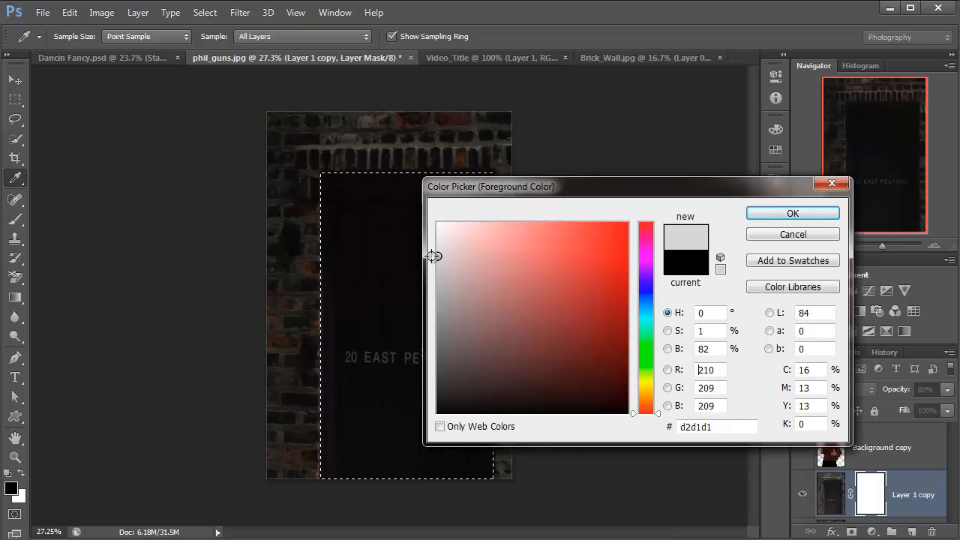
left_click(793, 214)
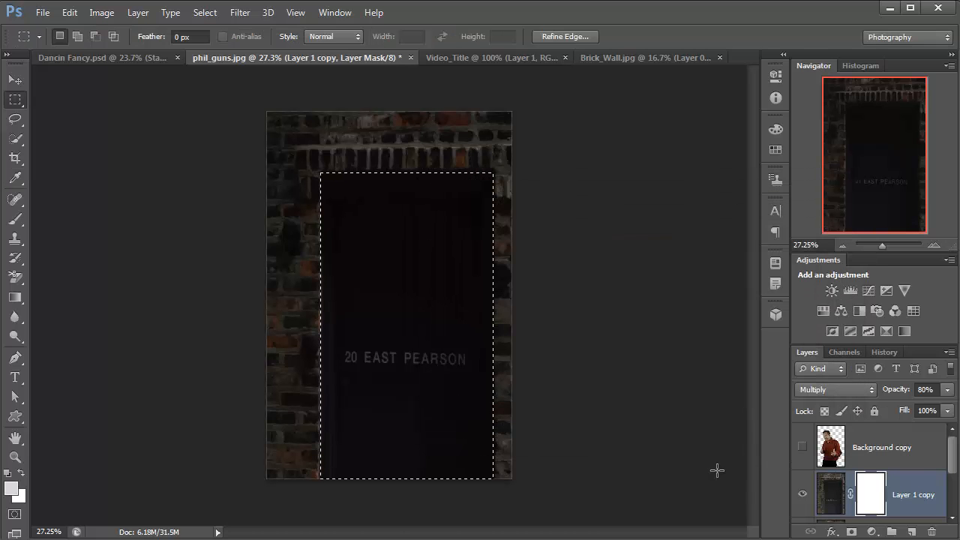
left_click(827, 499)
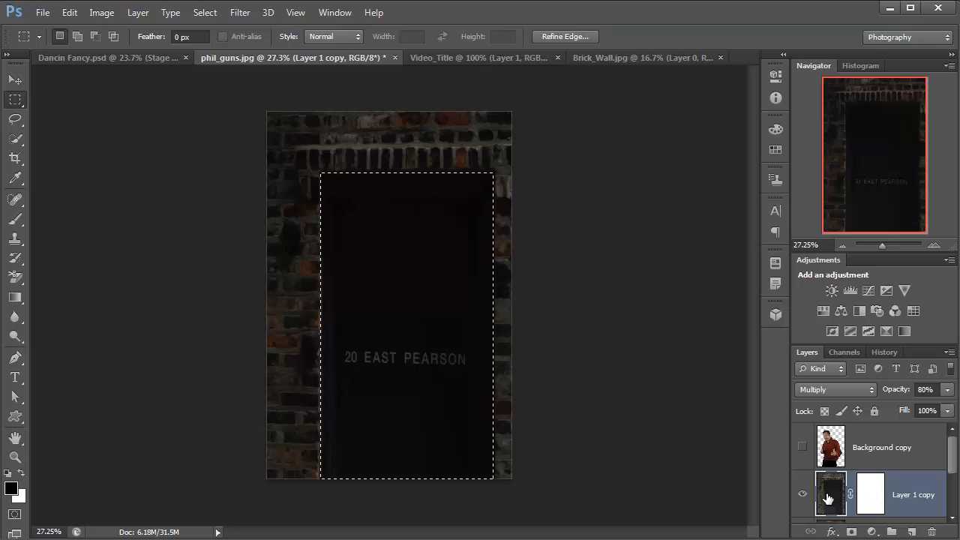
left_click(870, 496)
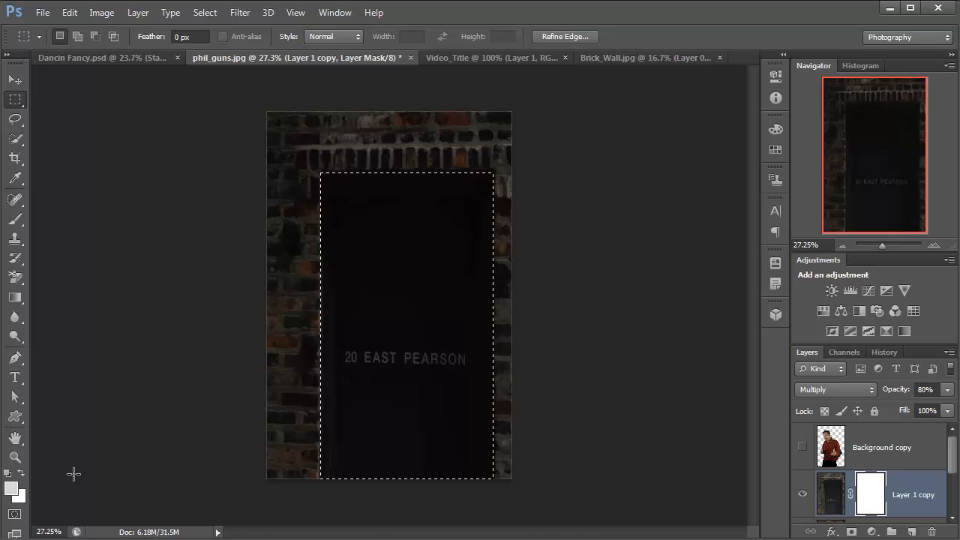
key("alt+BackSpace")
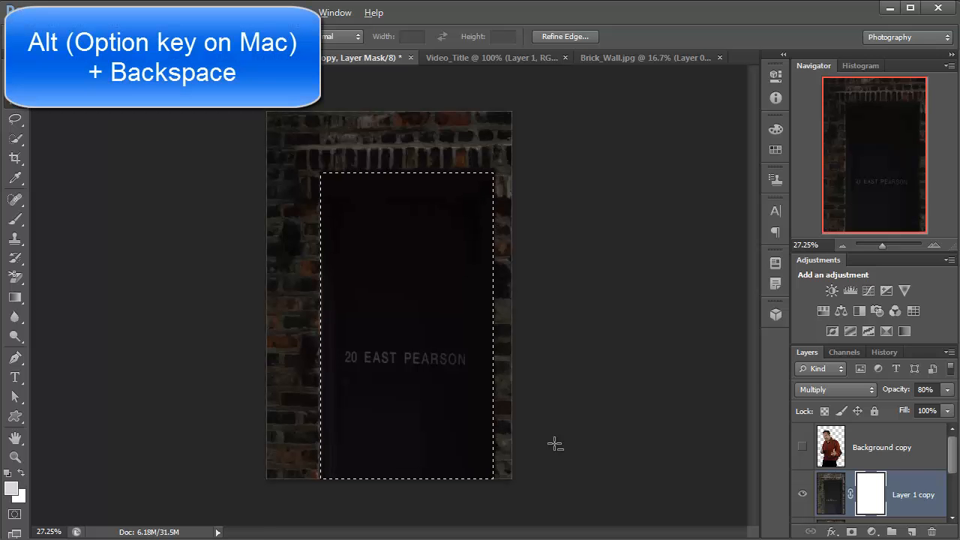
key("alt+BackSpace")
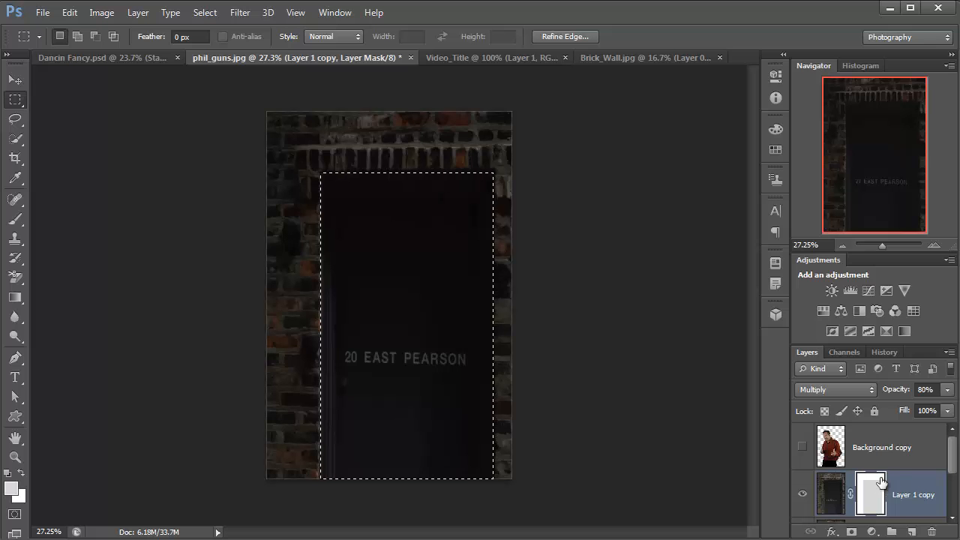
Pick a darker neutral grey, refill the selected doorway on Layer 1 copy's mask with it, and deselect
left_click(12, 491)
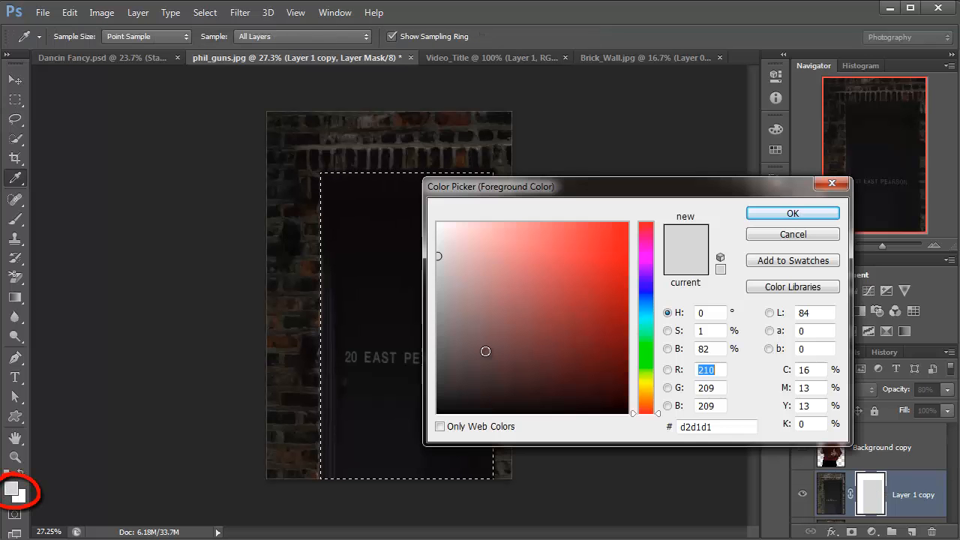
left_click(438, 280)
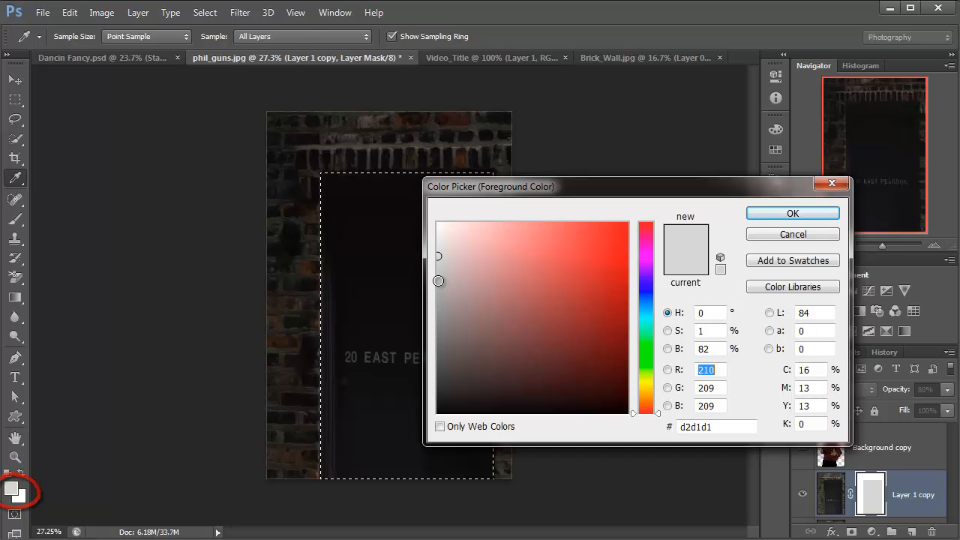
left_click(790, 215)
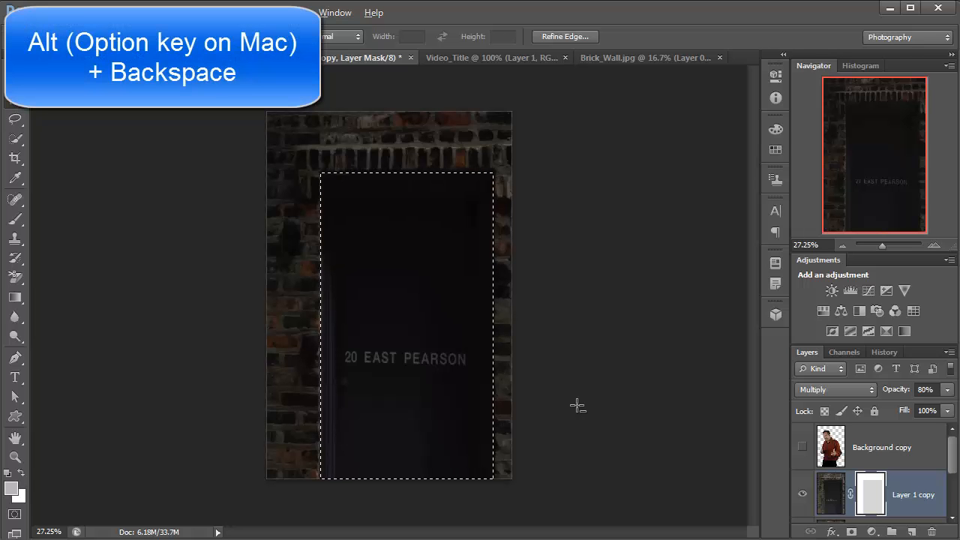
key("alt+BackSpace")
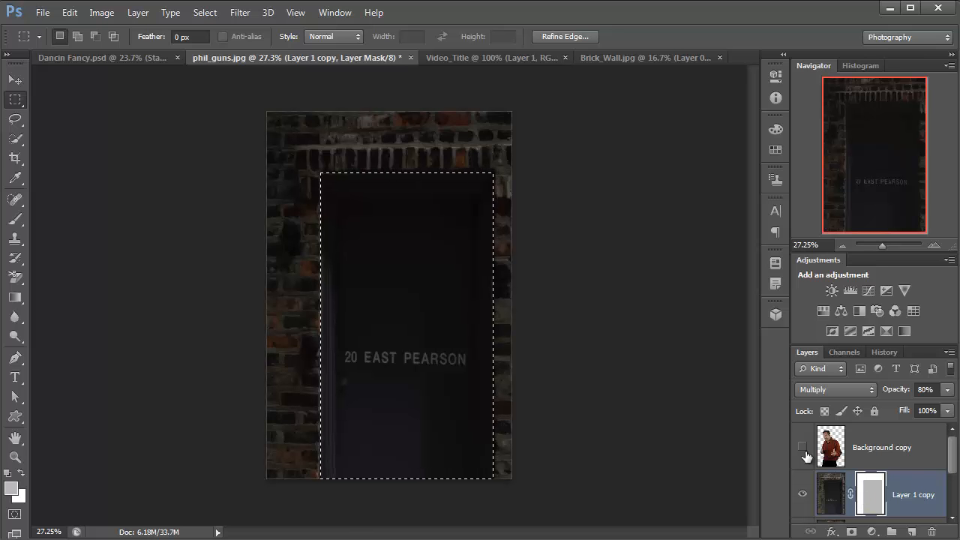
key("ctrl+d")
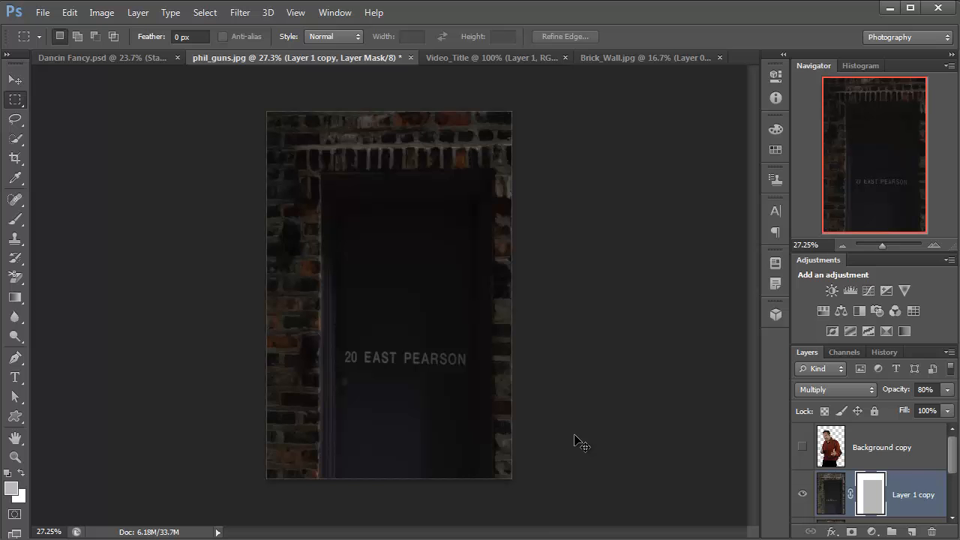
Set up the Brush for painting on Layer 1 copy's mask, with size 175 and opacity 100%
key("ctrl+plus")
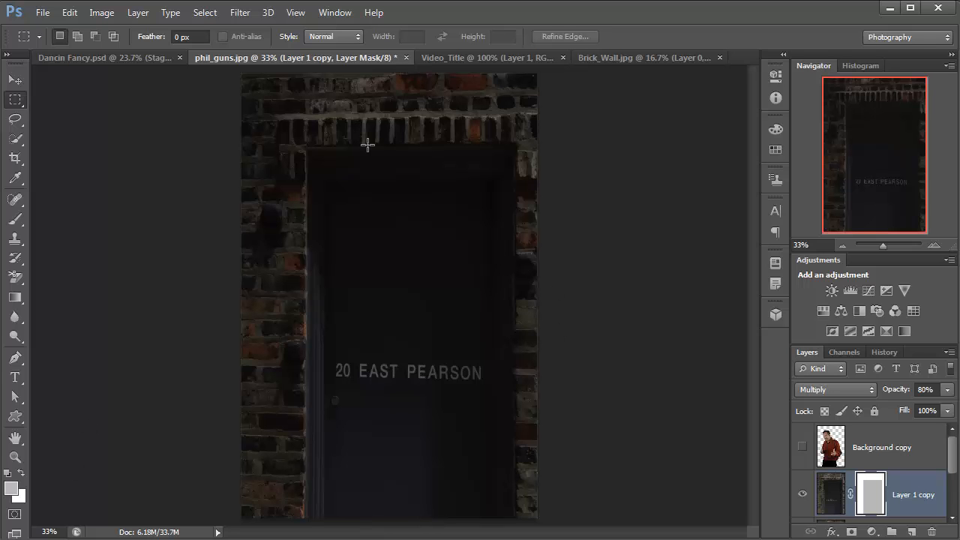
left_click(16, 218)
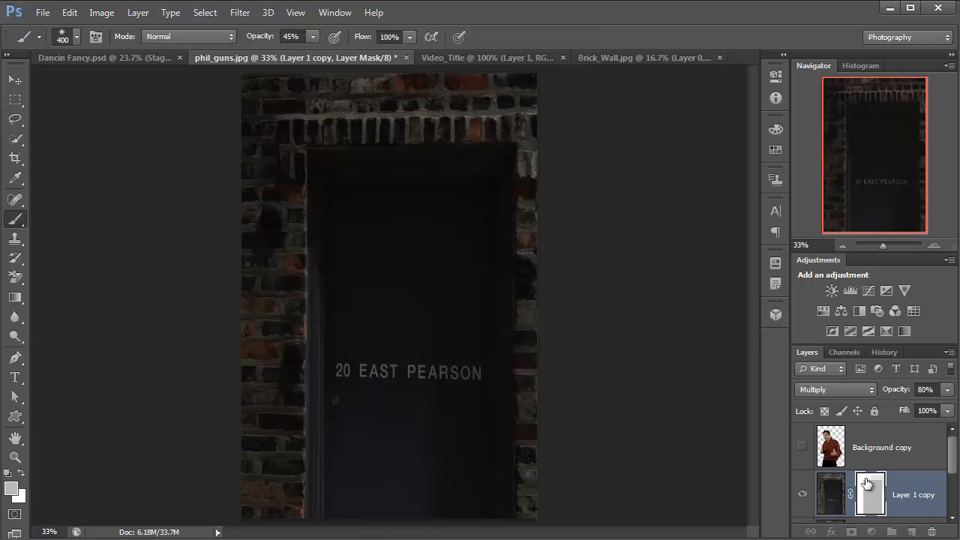
key("bracketleft")
key("bracketleft")
key("bracketleft")
key("bracketleft")
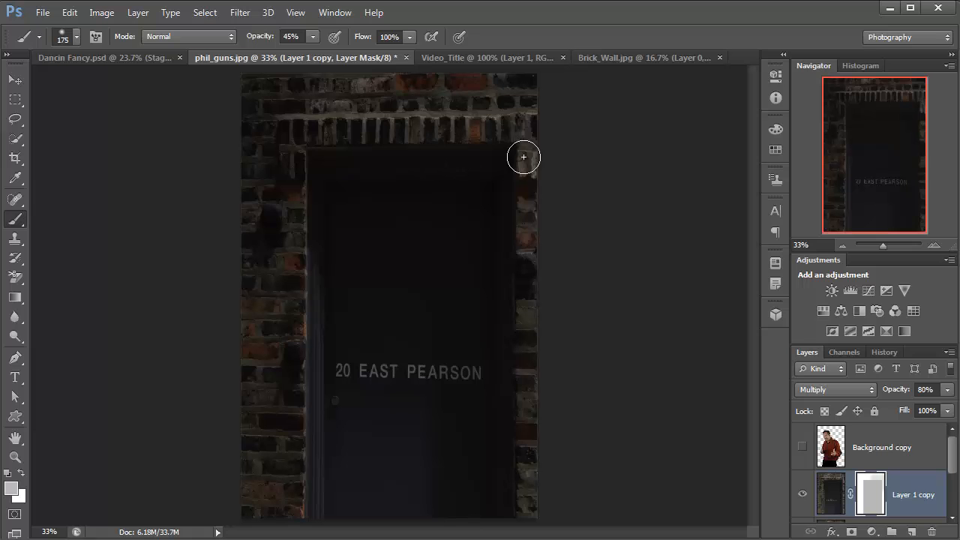
left_click_drag(314, 34, 409, 67)
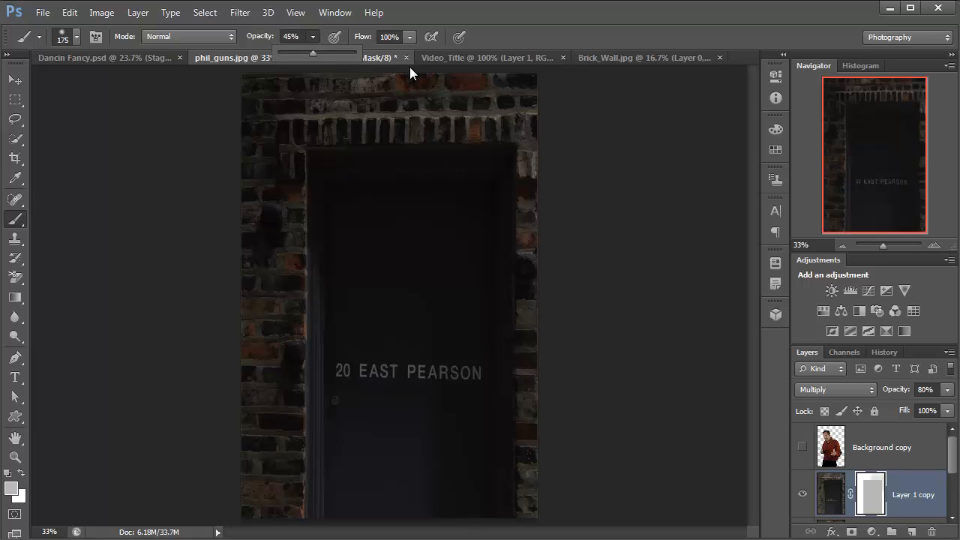
left_click(472, 223)
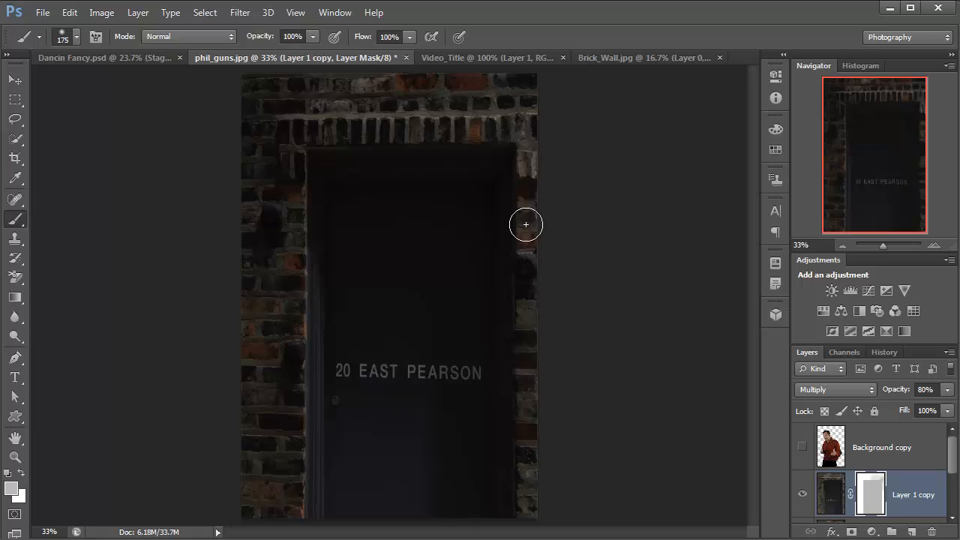
Try painting white strokes across the grey doorway area of the mask and undo them
key("x")
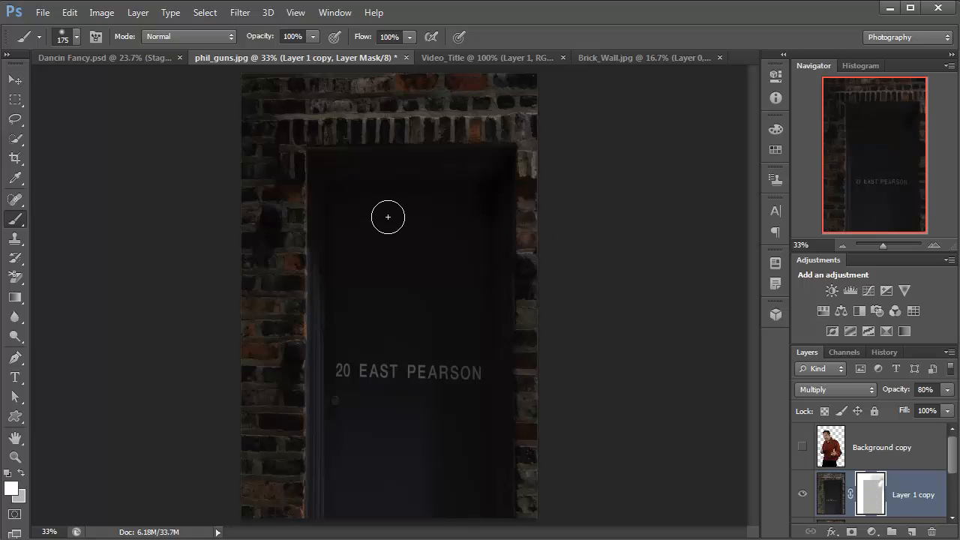
mouse_move(272, 382)
left_mouse_down()
mouse_move(352, 327)
mouse_move(434, 381)
mouse_move(302, 437)
mouse_move(574, 456)
mouse_move(739, 480)
left_mouse_up()
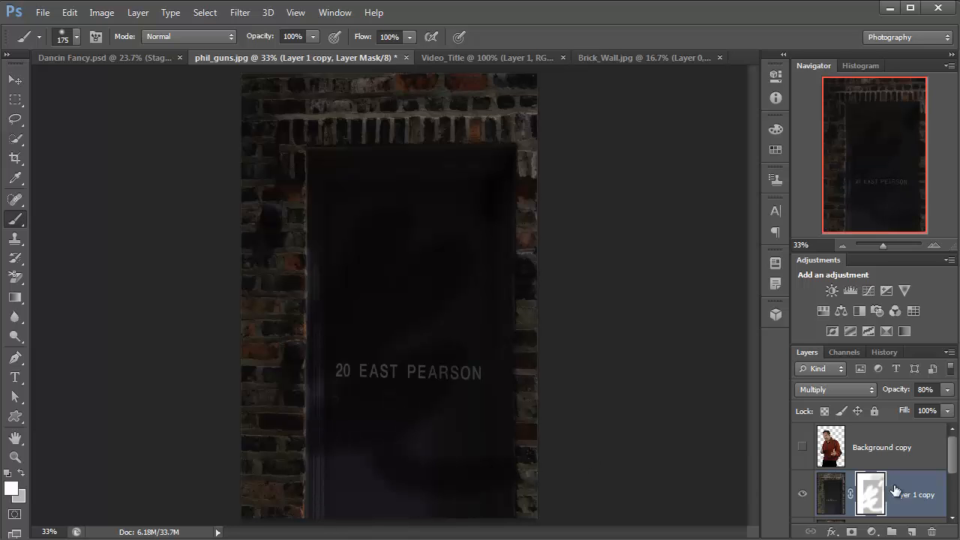
key("ctrl+z")
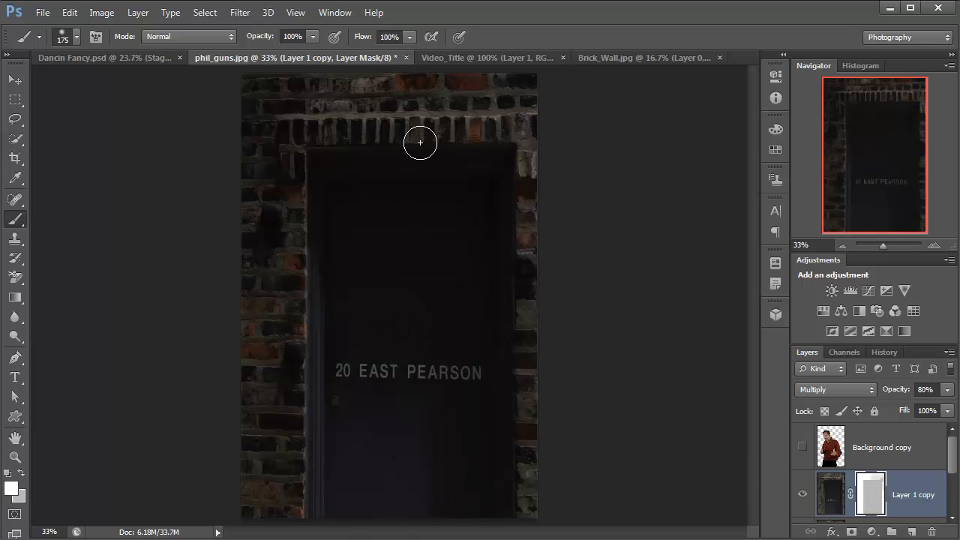
Paint grey on the mask over the bricks above and to the left of the doorway
key("x")
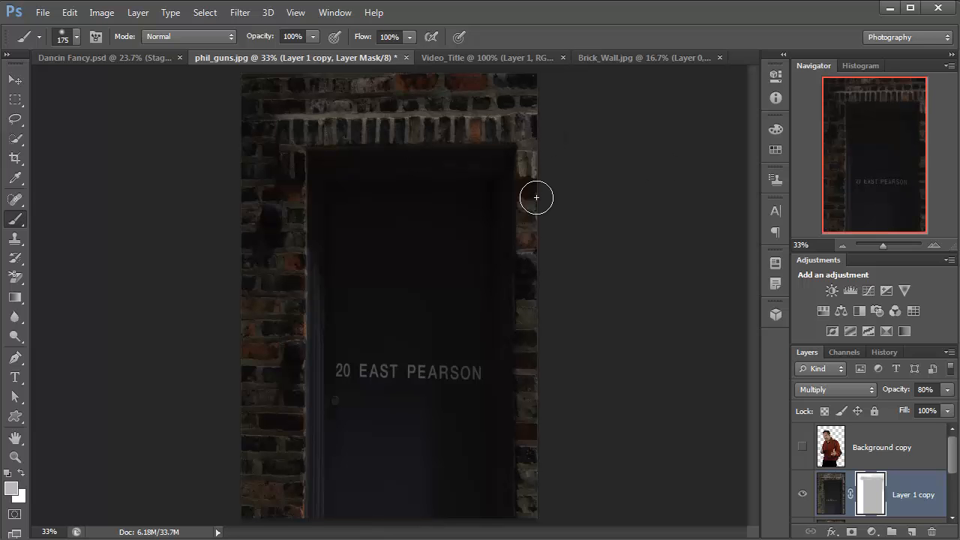
left_click_drag(295, 167, 290, 352)
mouse_move(263, 408)
left_mouse_down()
mouse_move(263, 323)
mouse_move(246, 282)
mouse_move(298, 407)
mouse_move(286, 475)
mouse_move(253, 454)
mouse_move(289, 450)
left_mouse_up()
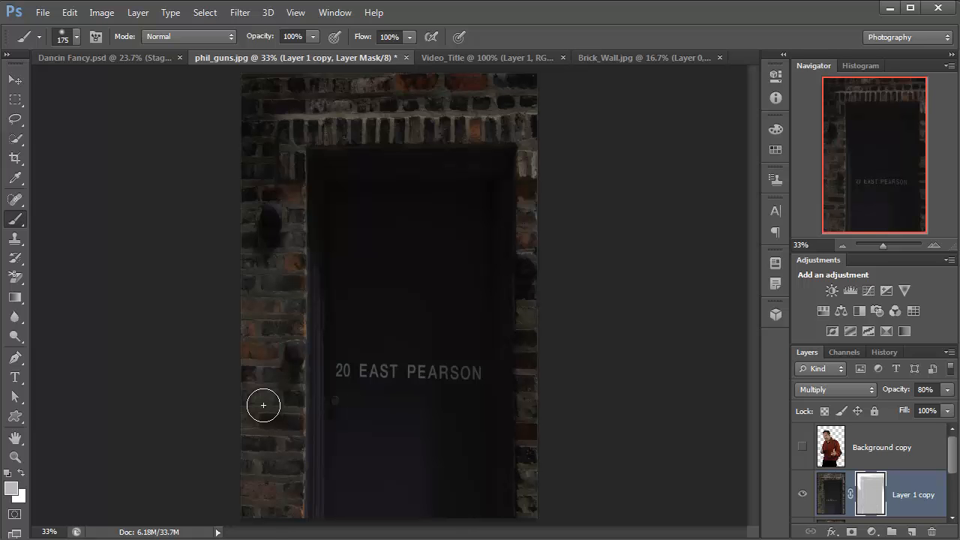
Paint the mask white again over the bricks around the doorway with a size 300 brush
key("x")
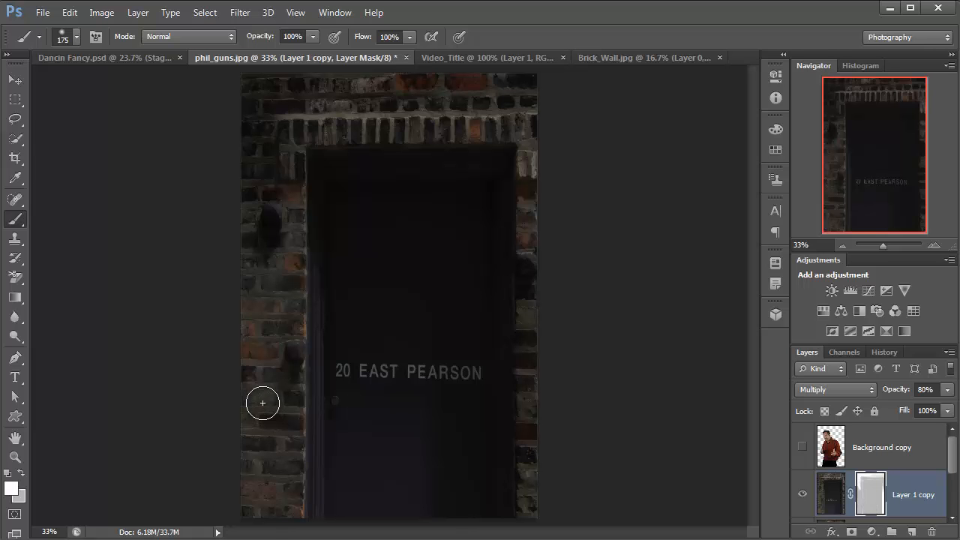
key("bracketright")
key("bracketright")
key("bracketright")
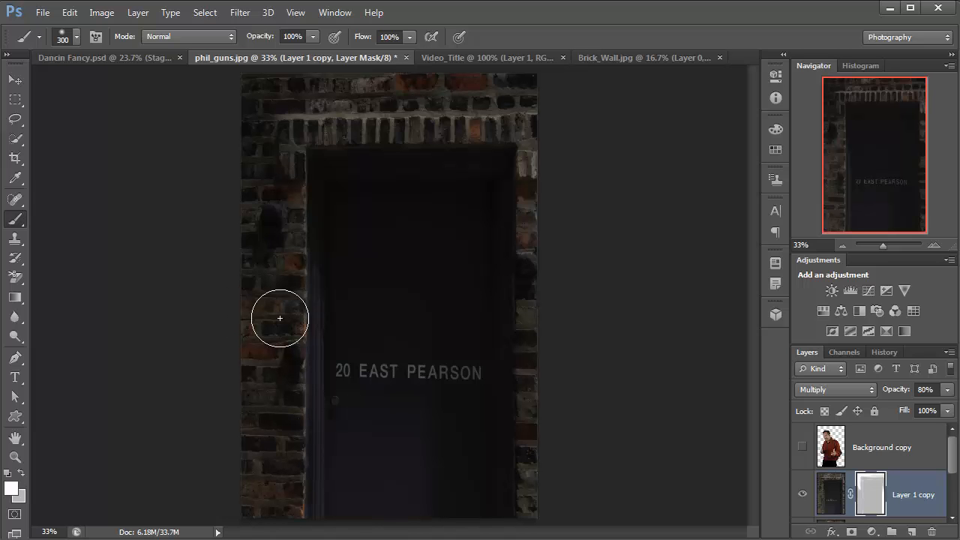
mouse_move(272, 132)
left_mouse_down()
mouse_move(394, 116)
mouse_move(517, 120)
left_mouse_up()
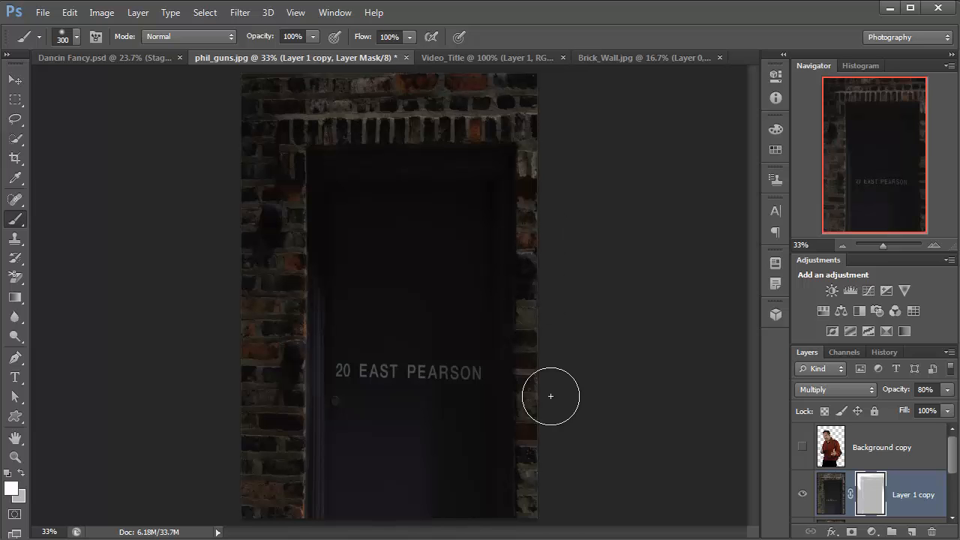
left_click_drag(550, 396, 554, 525)
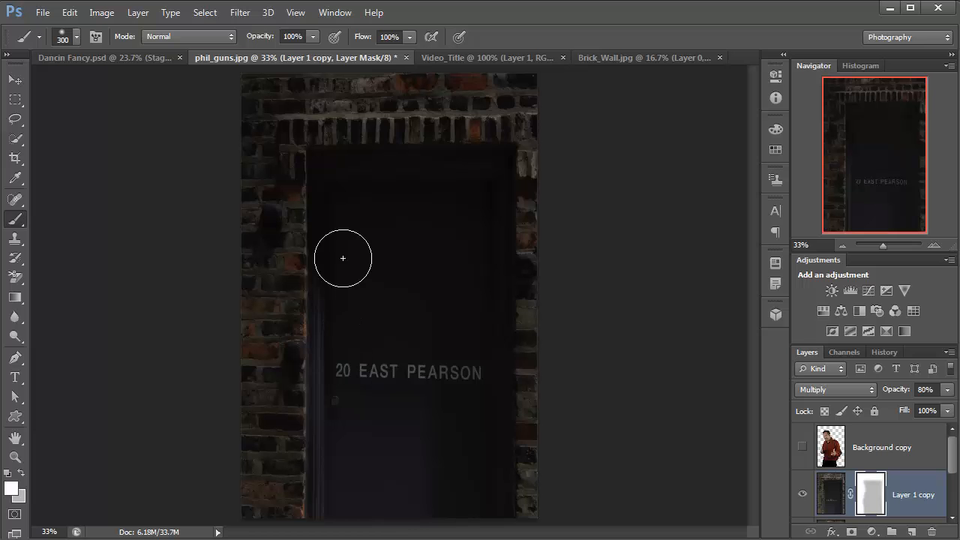
Try a white stroke over the door on the mask, undo it, and step back and forward through the earlier strokes
left_click_drag(481, 432, 526, 439)
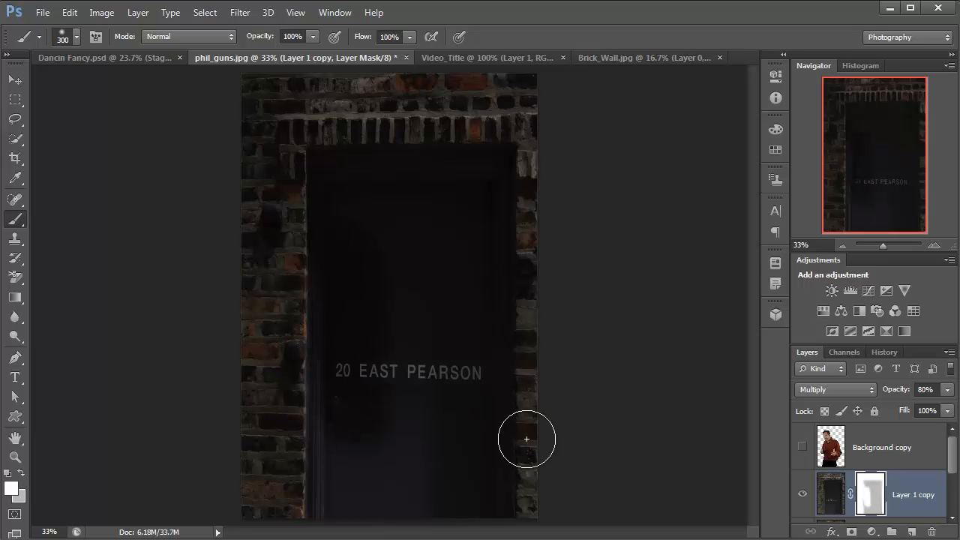
key("ctrl+z")
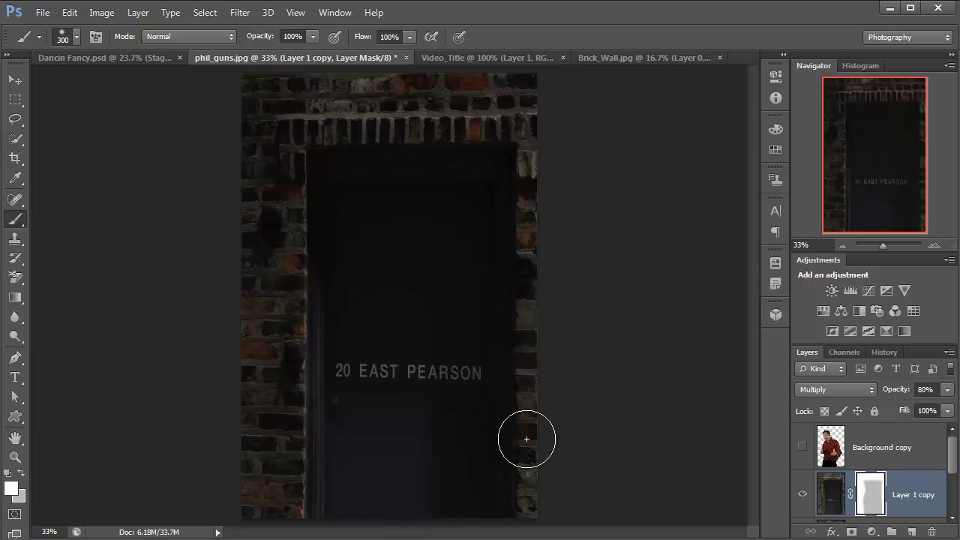
key("ctrl+alt+z")
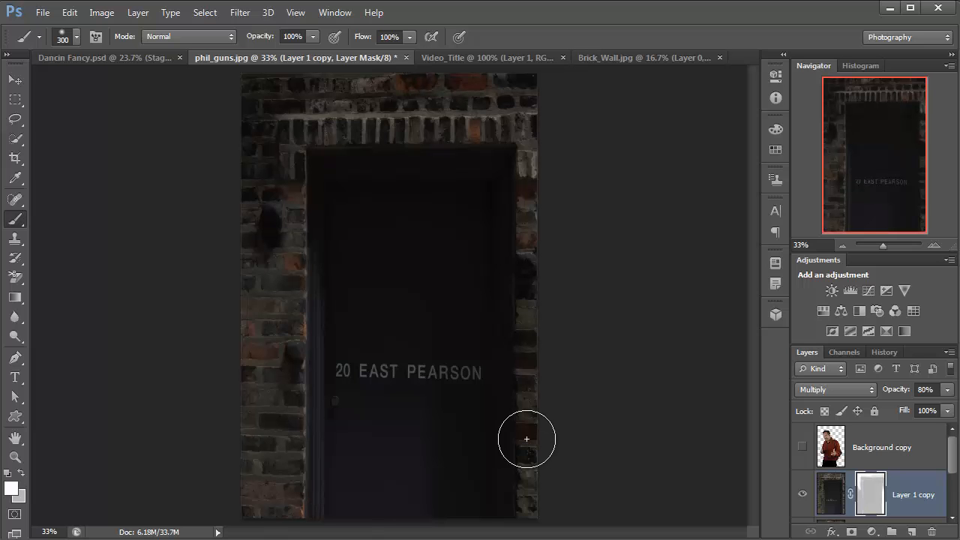
key("ctrl+shift+z")
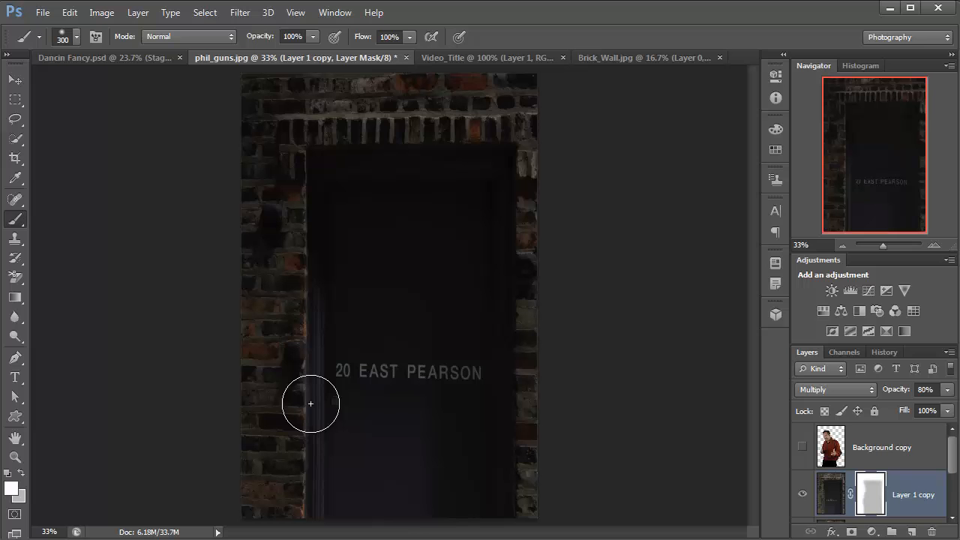
Paint grey on the mask along the upper left part of the door, just inside the frame
key("x")
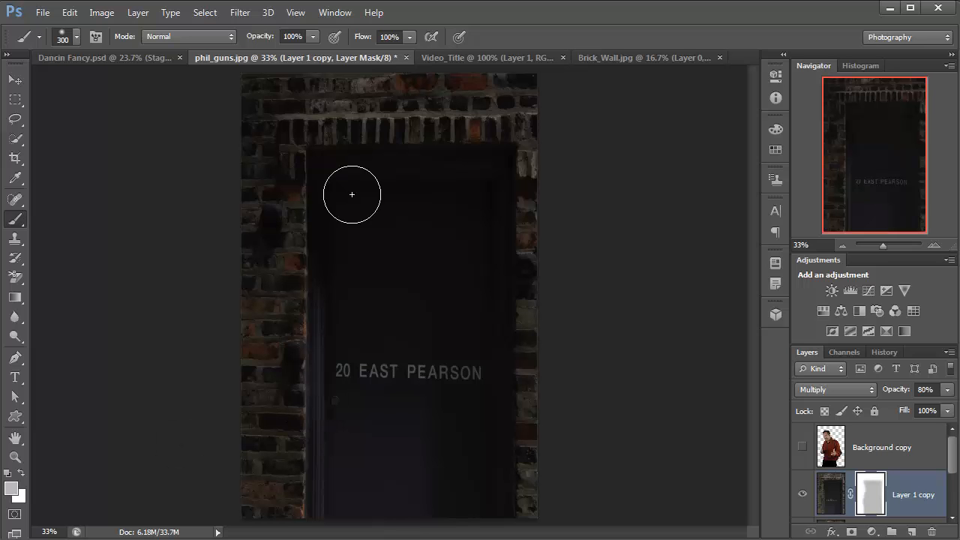
left_click_drag(338, 172, 344, 289)
left_click_drag(344, 199, 351, 308)
left_click_drag(335, 172, 329, 270)
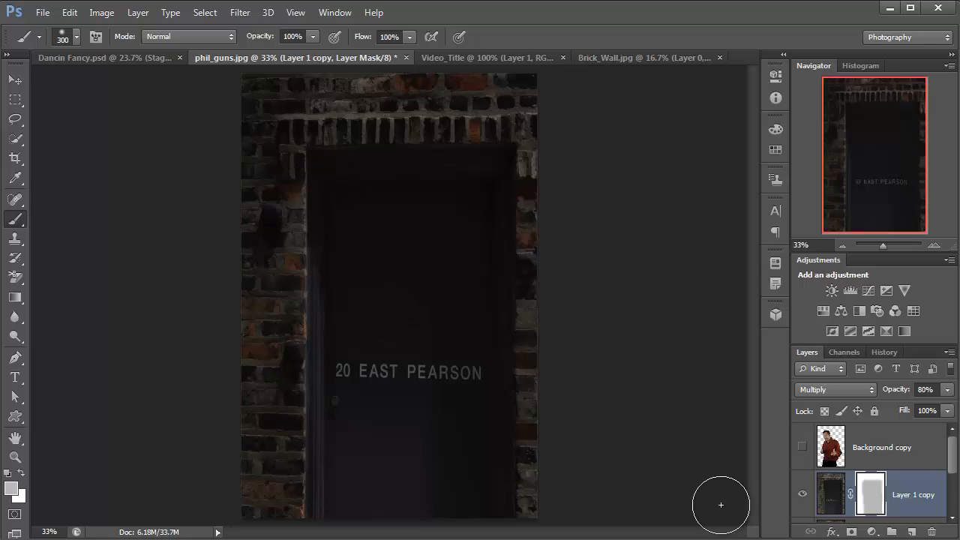
Disable Layer 1 copy's layer mask to compare the doorway without the masking
right_click(874, 487)
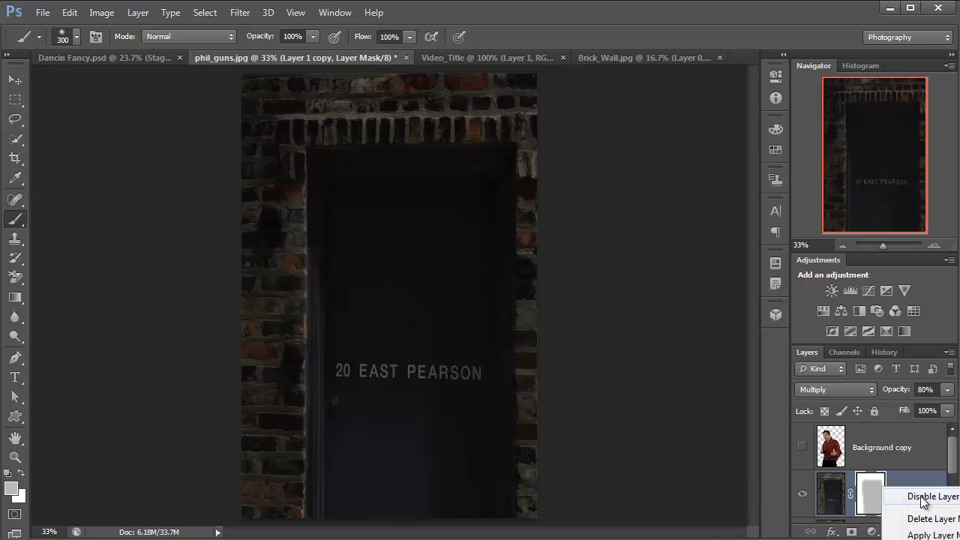
left_click(919, 496)
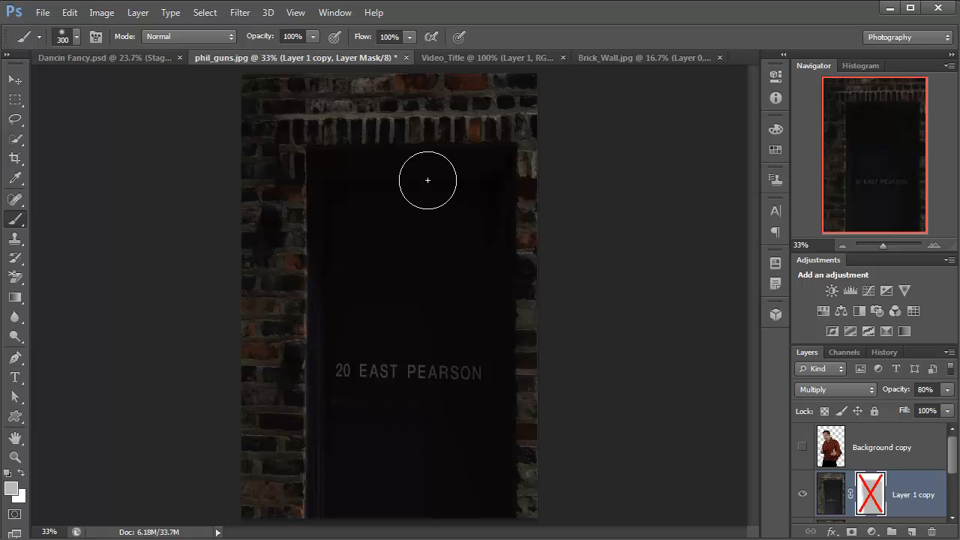
Re-enable Layer 1 copy's layer mask and make the Background copy layer with the man visible again
right_click(873, 488)
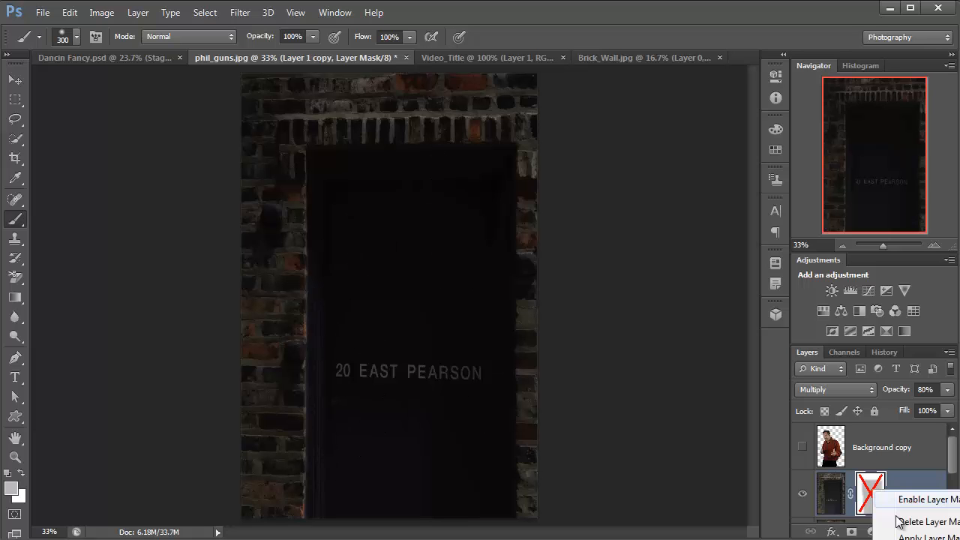
left_click(942, 500)
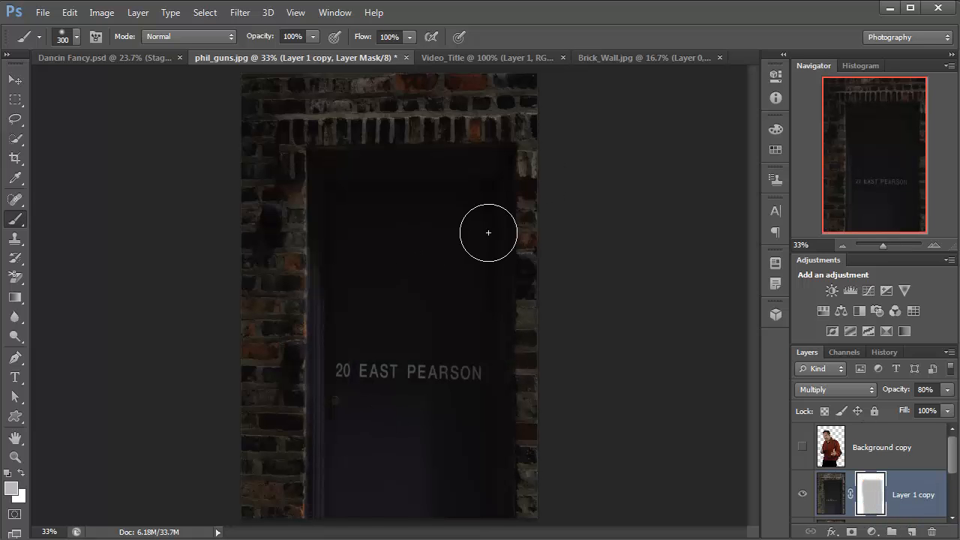
left_click(802, 447)
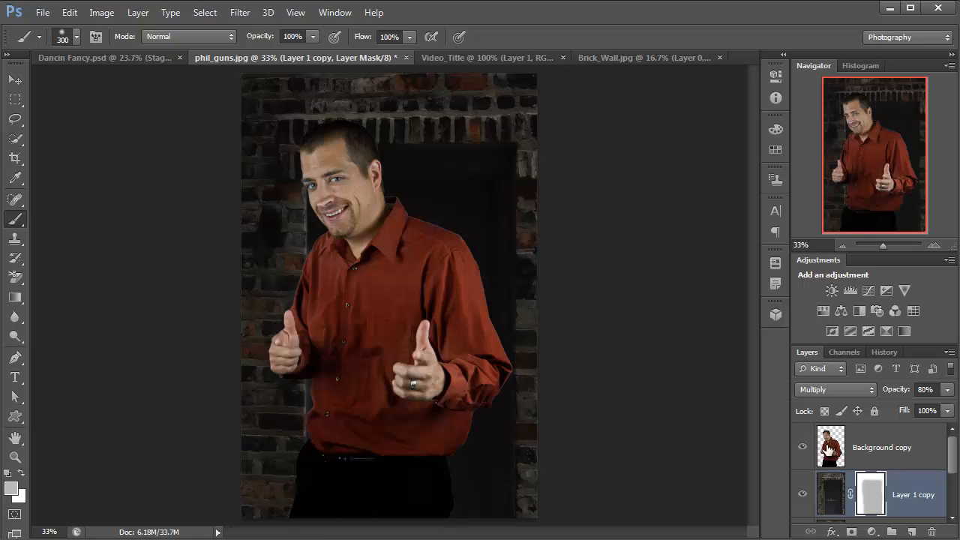
Free-transform the man on the Background copy layer and flip him horizontally
left_click(828, 448)
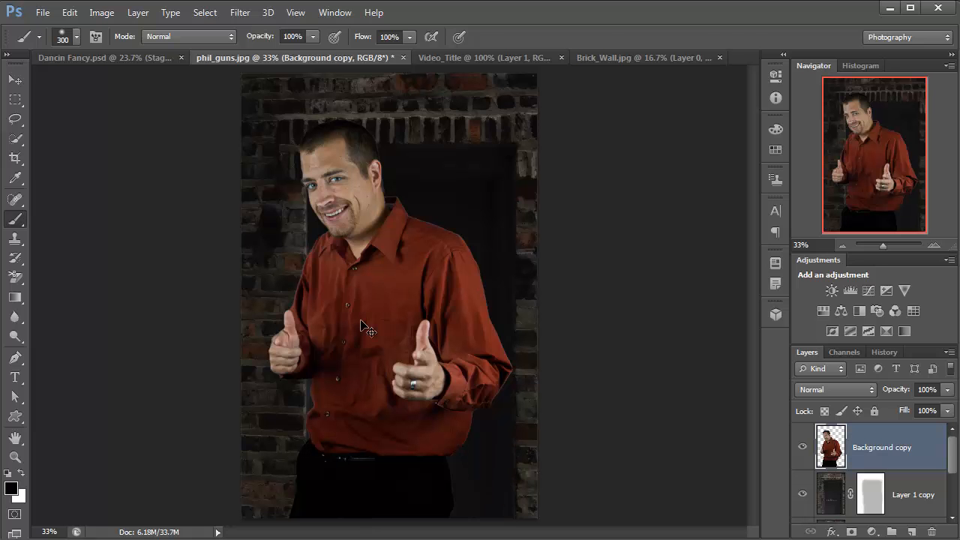
key("ctrl+t")
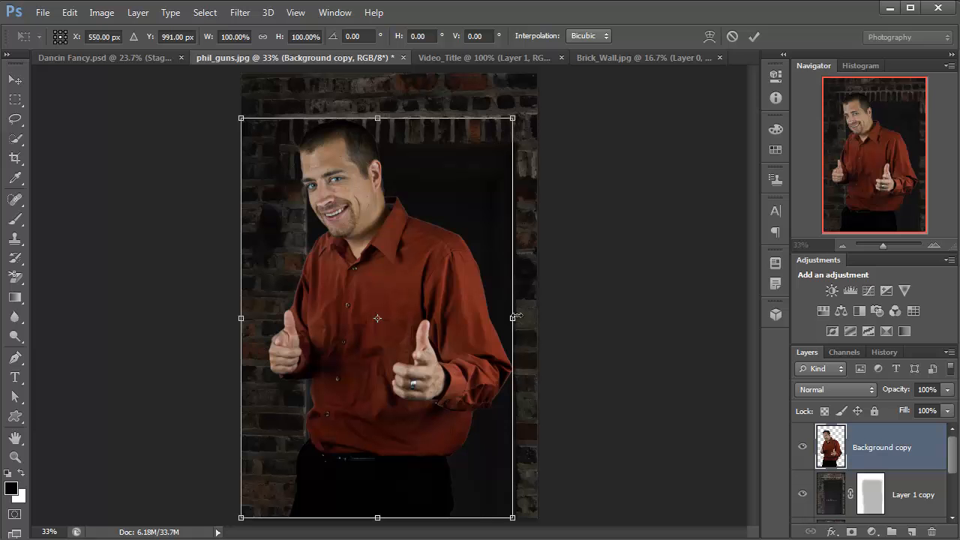
right_click(372, 246)
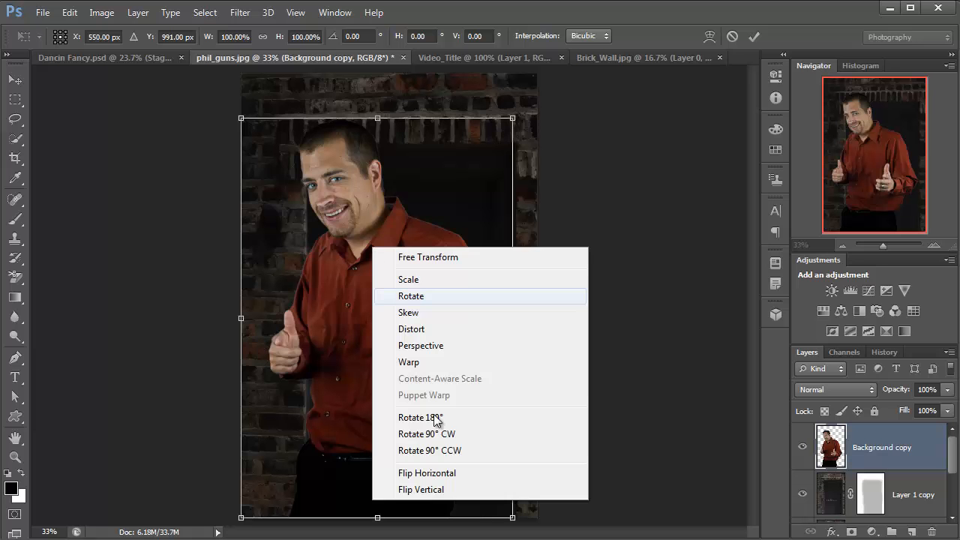
left_click(444, 480)
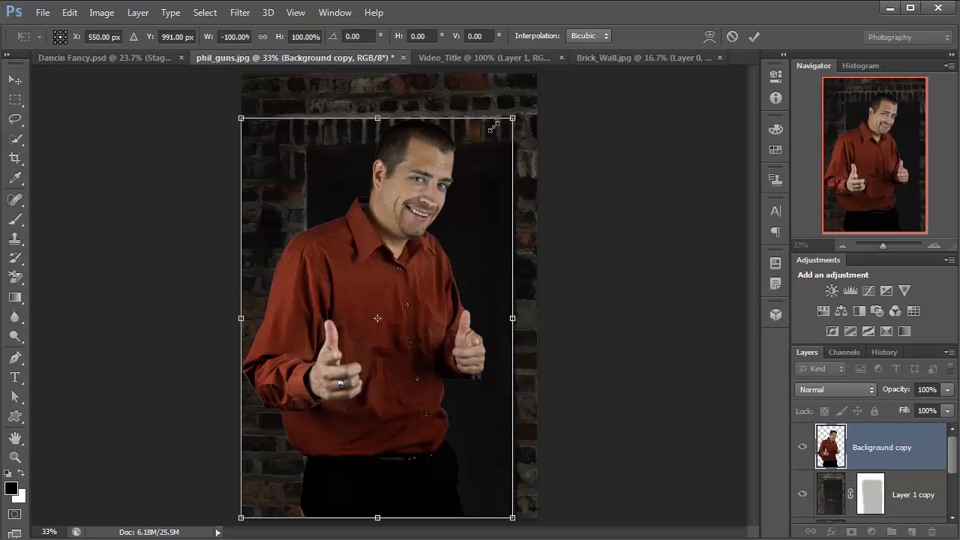
Scale the man down proportionally to about 76%, keeping him at the image's lower left corner, and apply the transform
left_click_drag(493, 128, 430, 184)
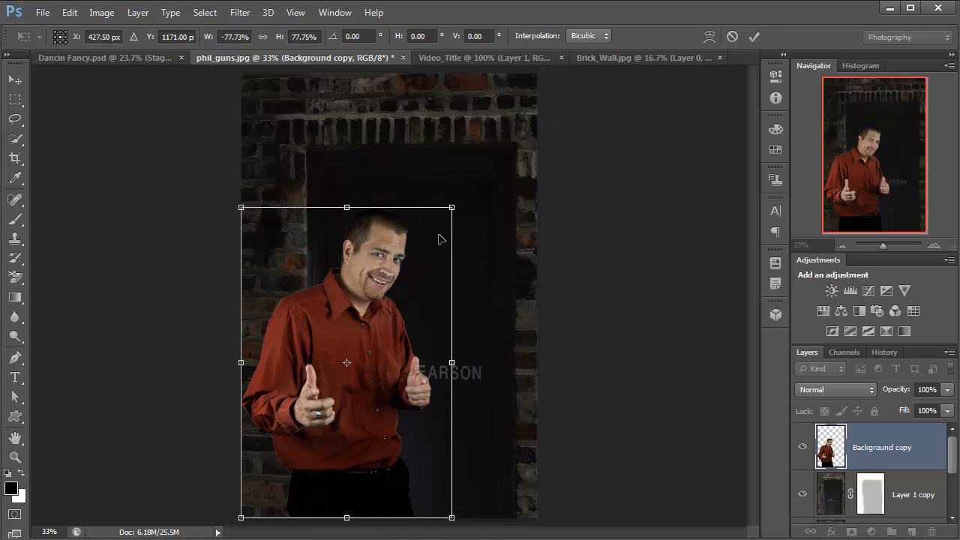
left_click_drag(448, 217, 443, 225)
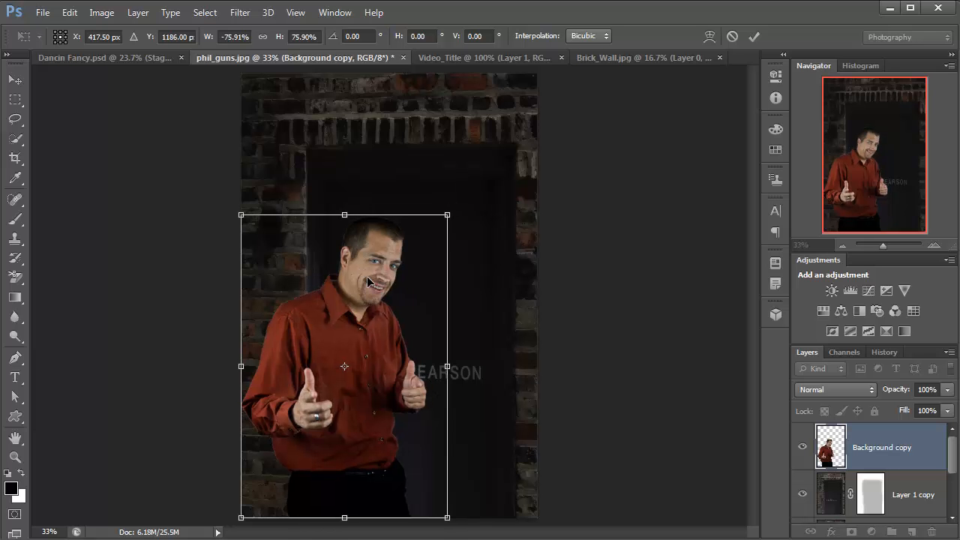
key("Return")
key("b")
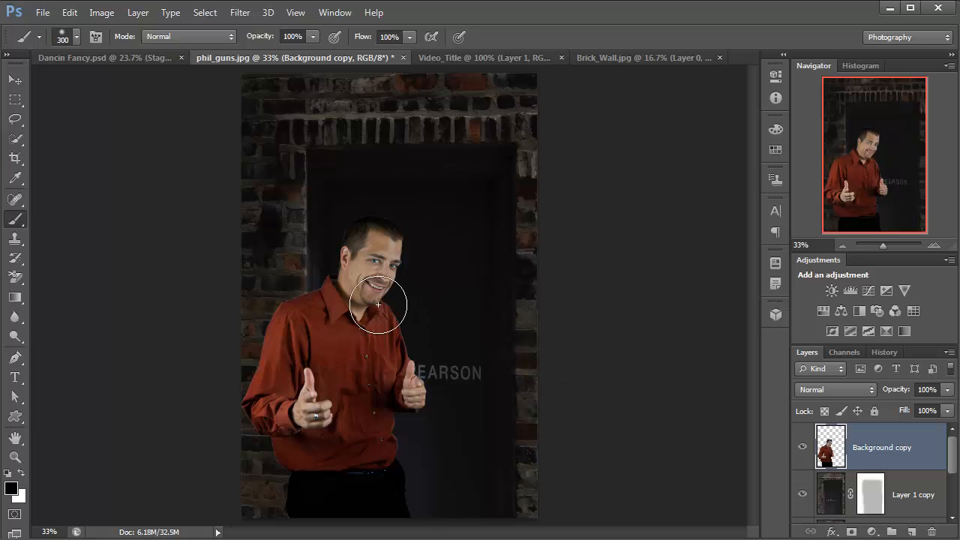
Load the Background copy layer's outline as a selection around the man and hide the selection edges
left_click(356, 265, "ctrl")
left_click(358, 259, "ctrl")
left_click(375, 237, "ctrl")
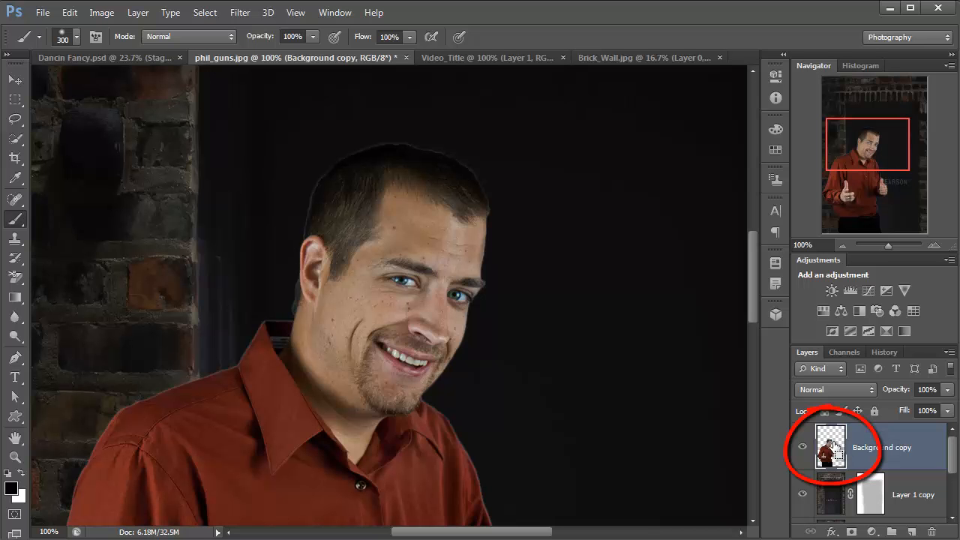
left_click(832, 447, "ctrl")
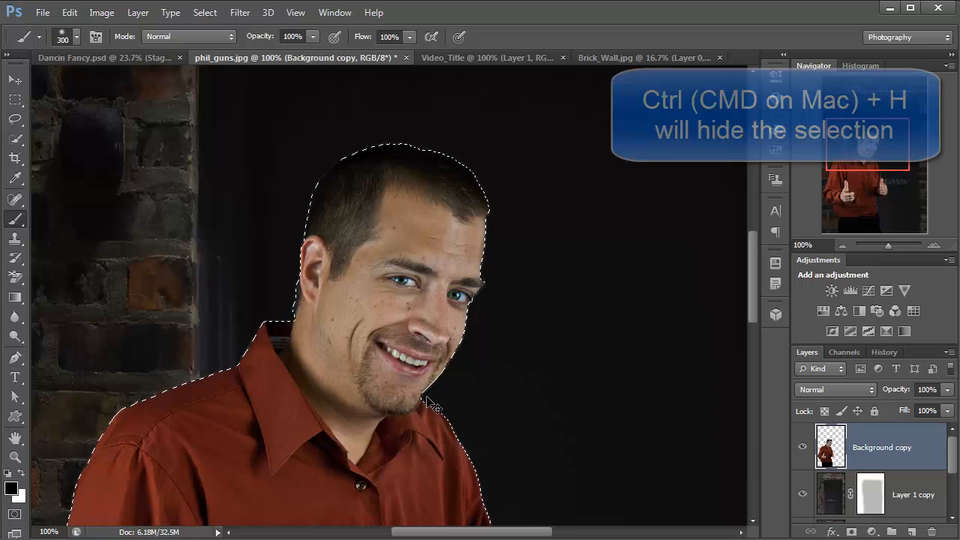
key("ctrl+h")
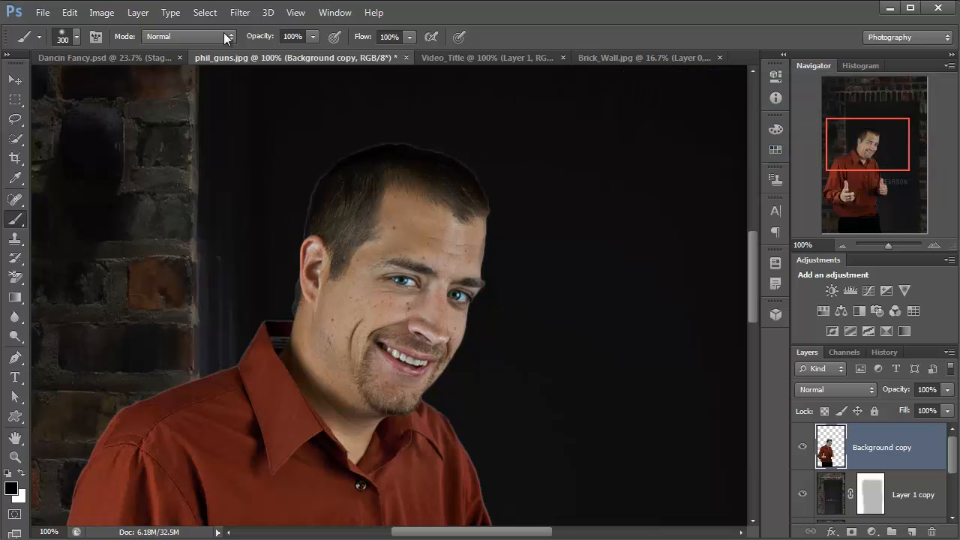
Try contracting the man's selection by 2 pixels, and drop the selection
left_click(207, 12)
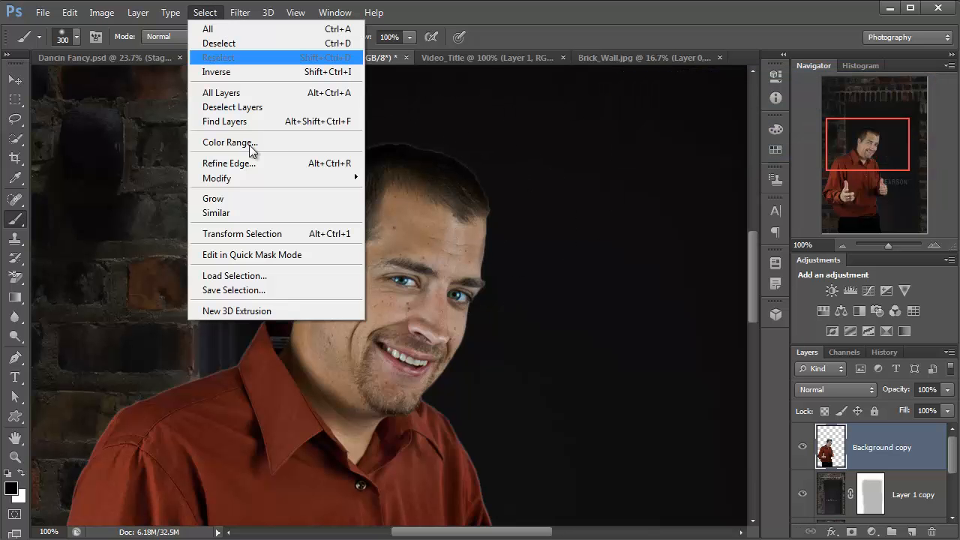
mouse_move(294, 173)
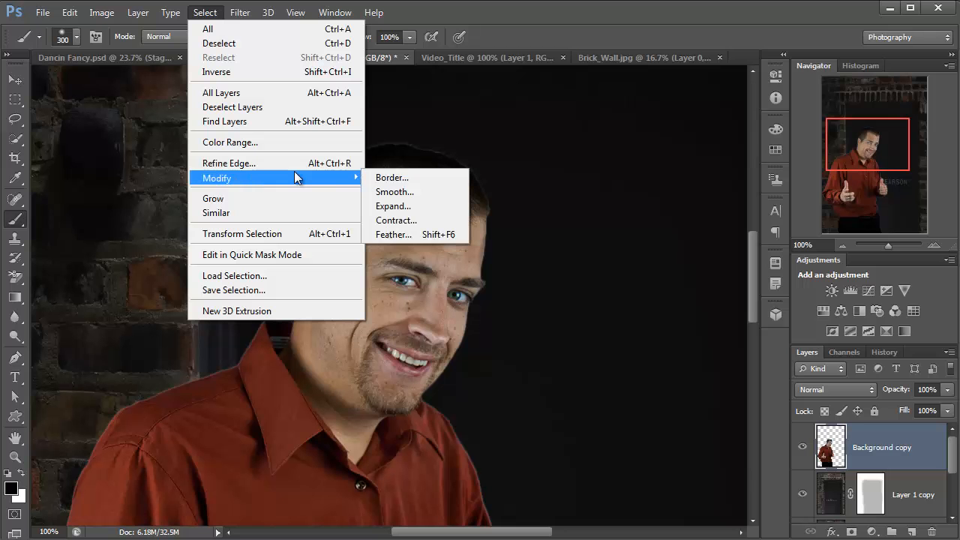
left_click(411, 222)
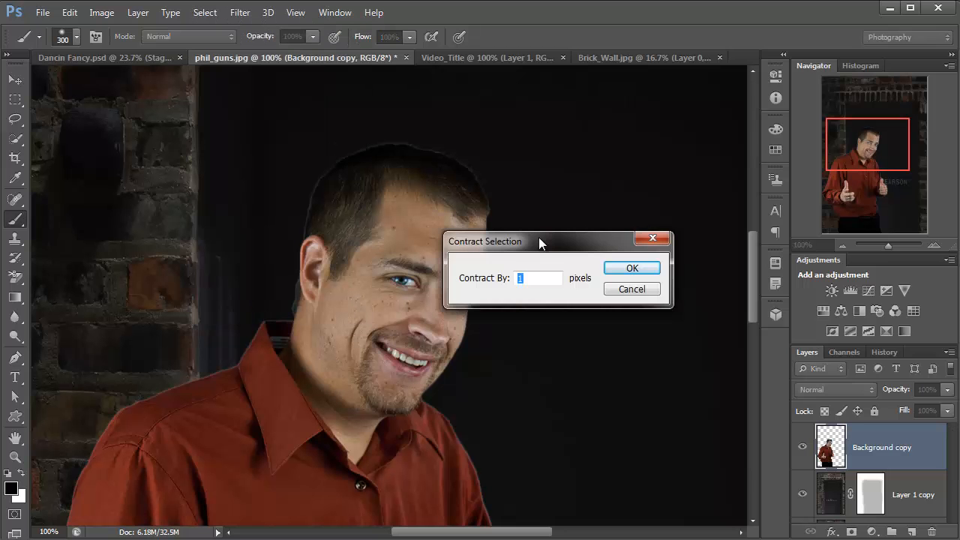
left_click_drag(538, 237, 629, 239)
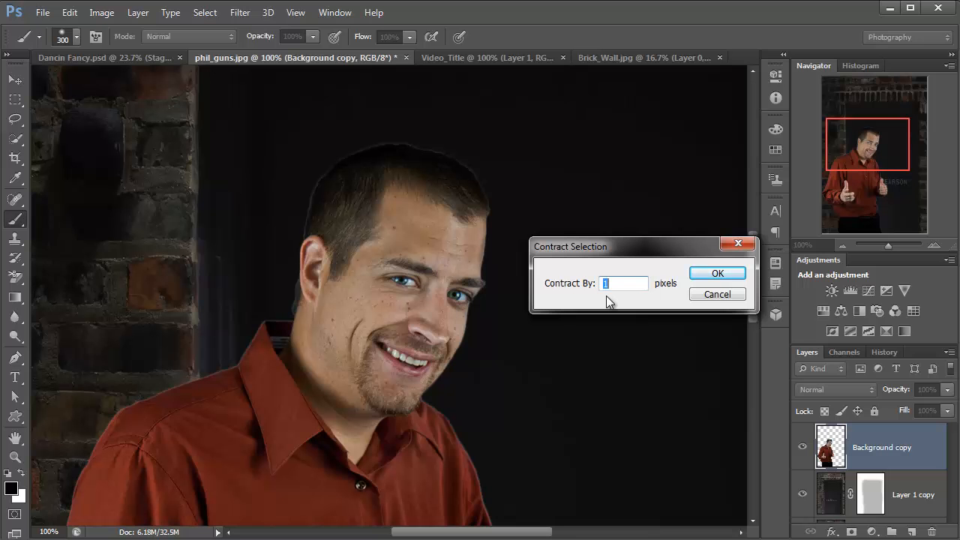
type("2")
left_click(717, 274)
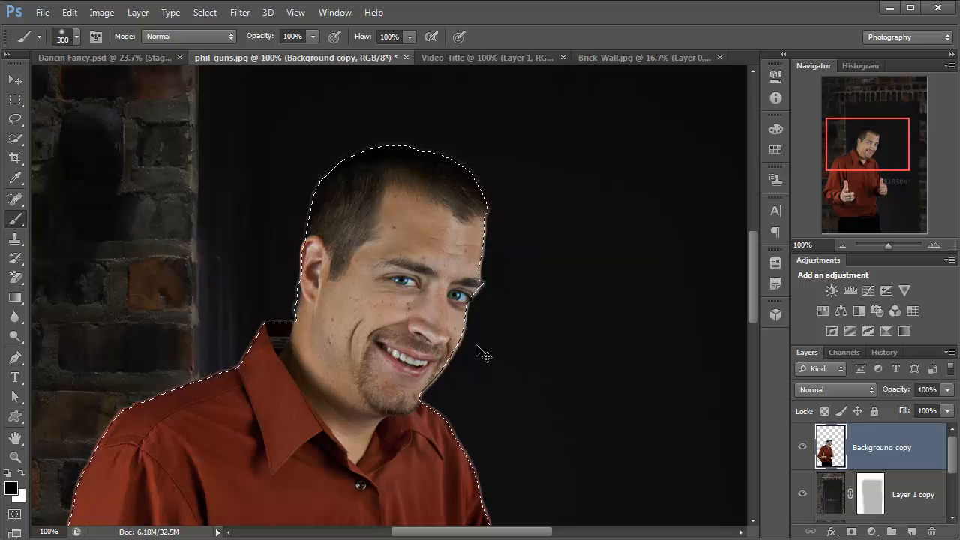
key("ctrl+d")
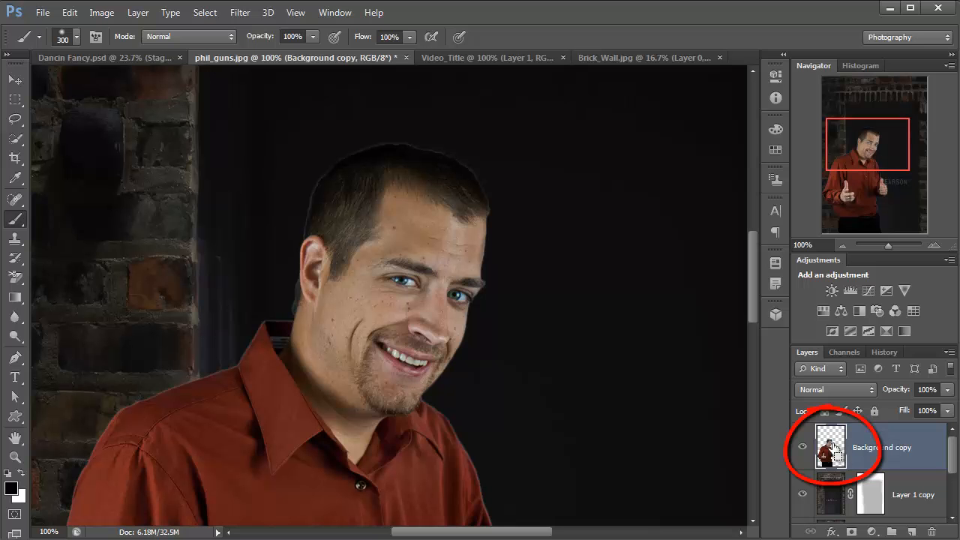
Load the Background copy layer's outline as a selection again, contract it by 1 pixel, and hide the selection edges
left_click(833, 447, "ctrl")
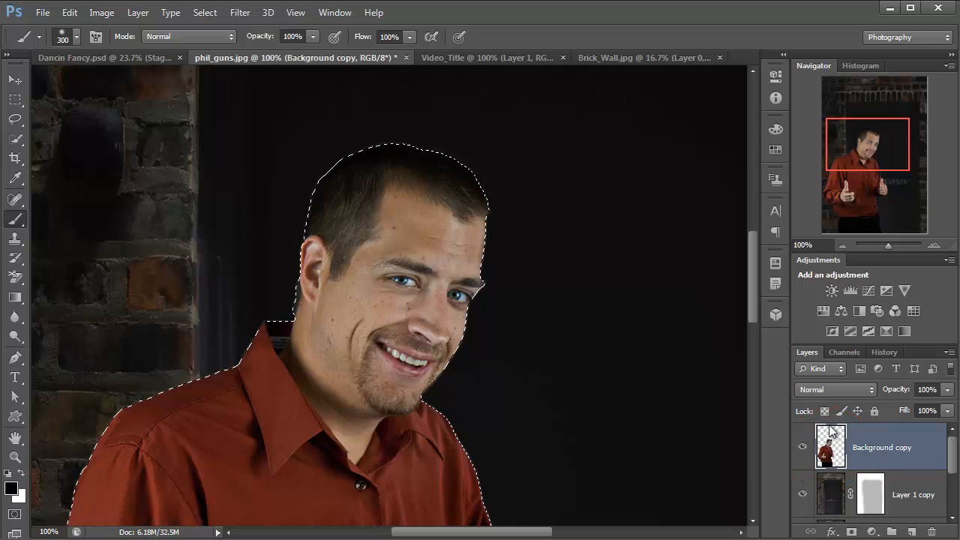
left_click(205, 13)
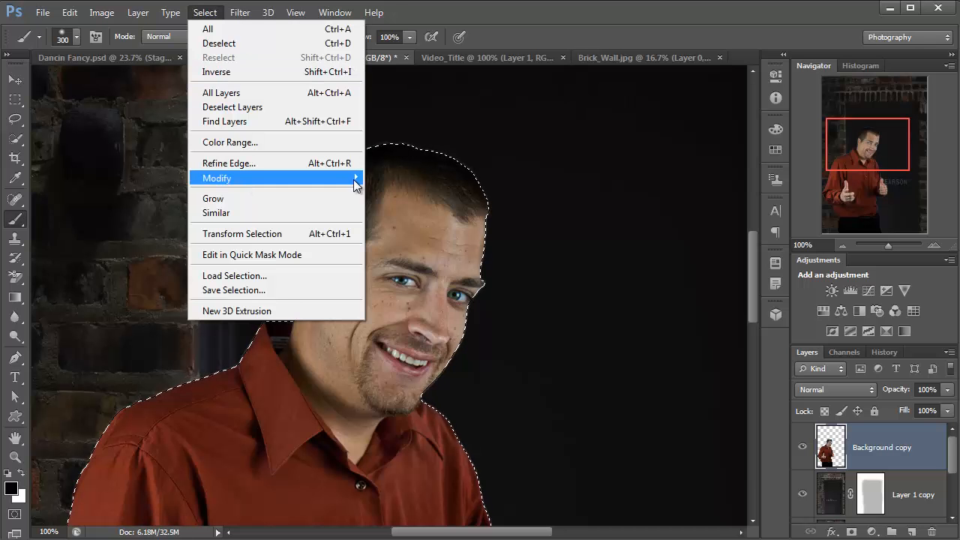
mouse_move(353, 179)
left_click(396, 220)
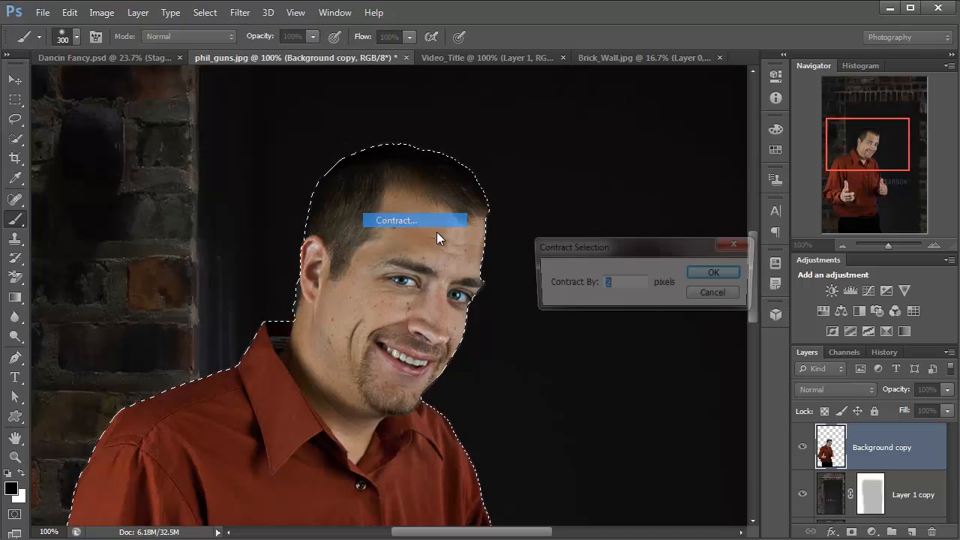
type("1")
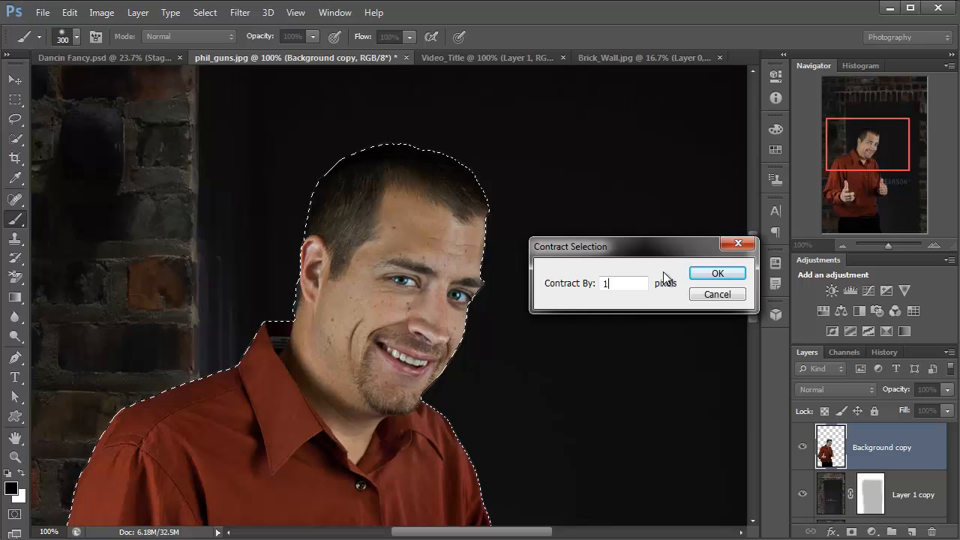
left_click(718, 275)
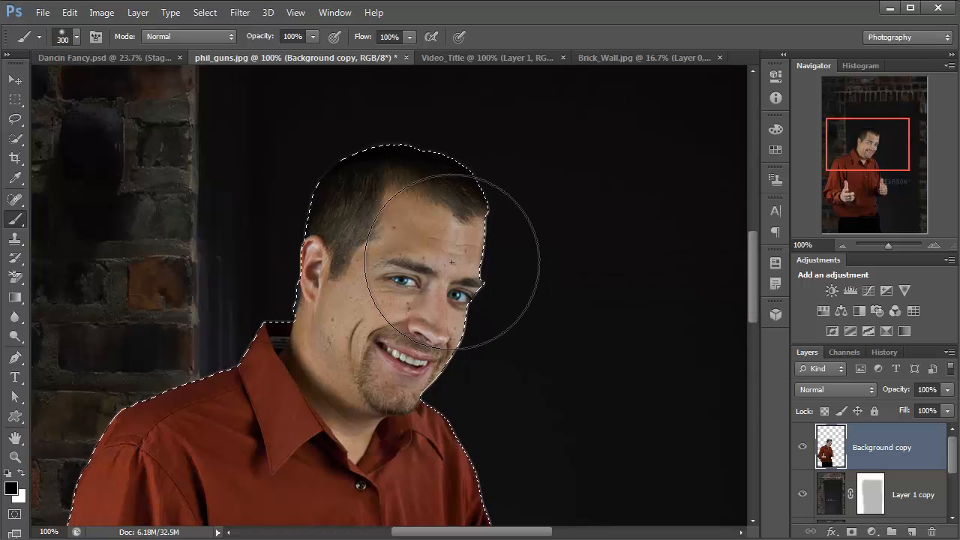
key("ctrl+d")
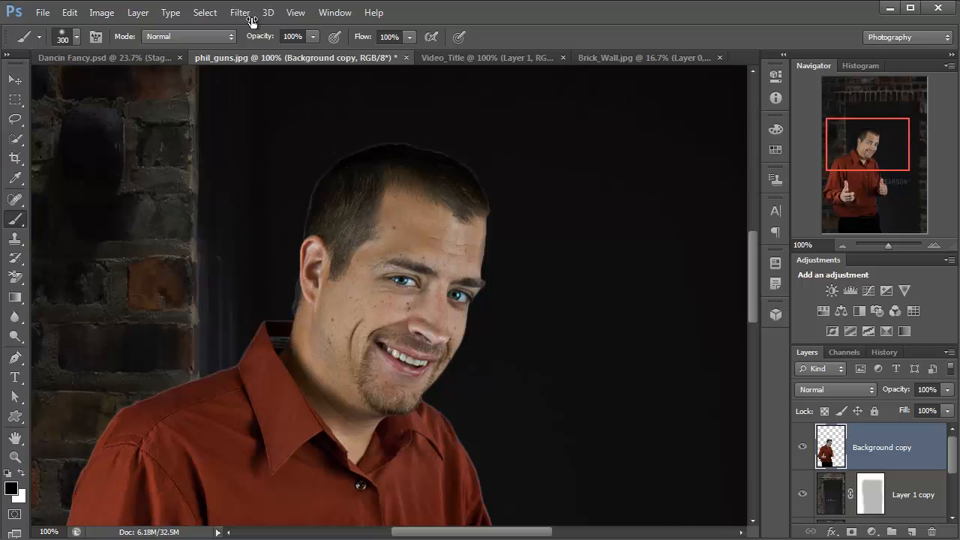
Invert the selection to clear the thin fringe around the man's outline, and deselect
left_click(210, 13)
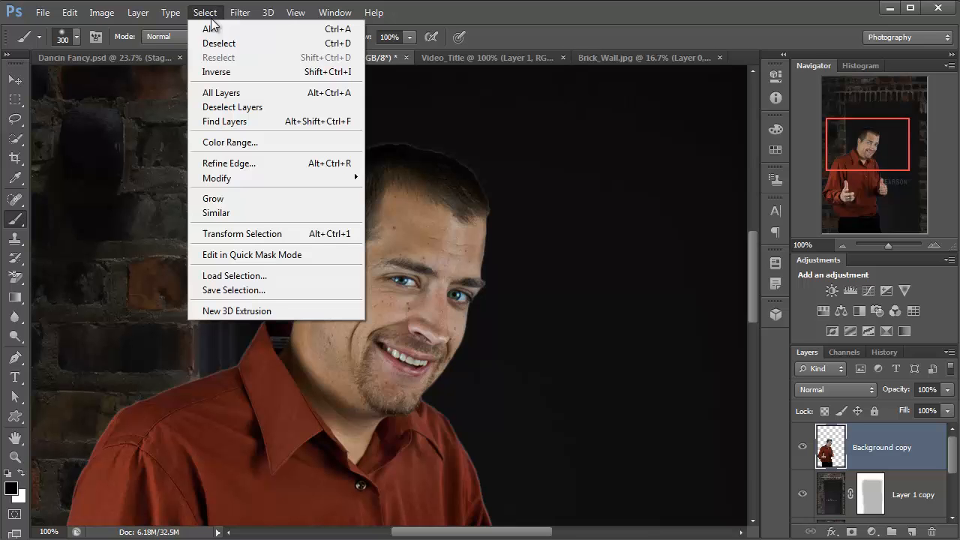
left_click(220, 72)
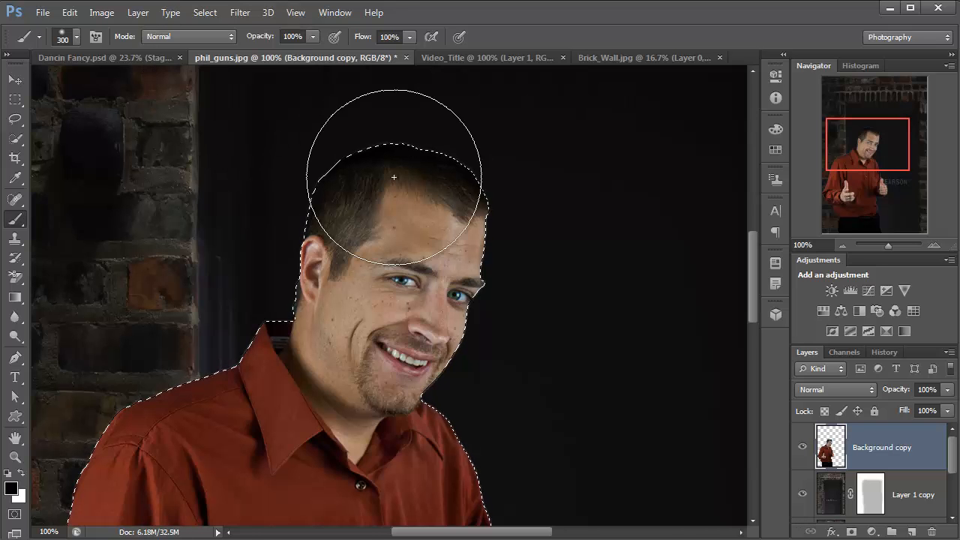
key("ctrl+minus")
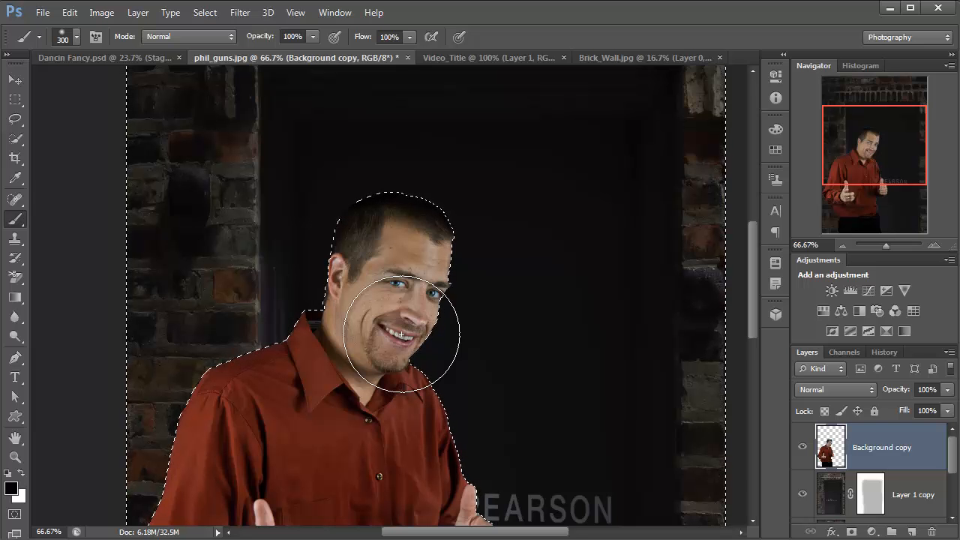
key("ctrl+d")
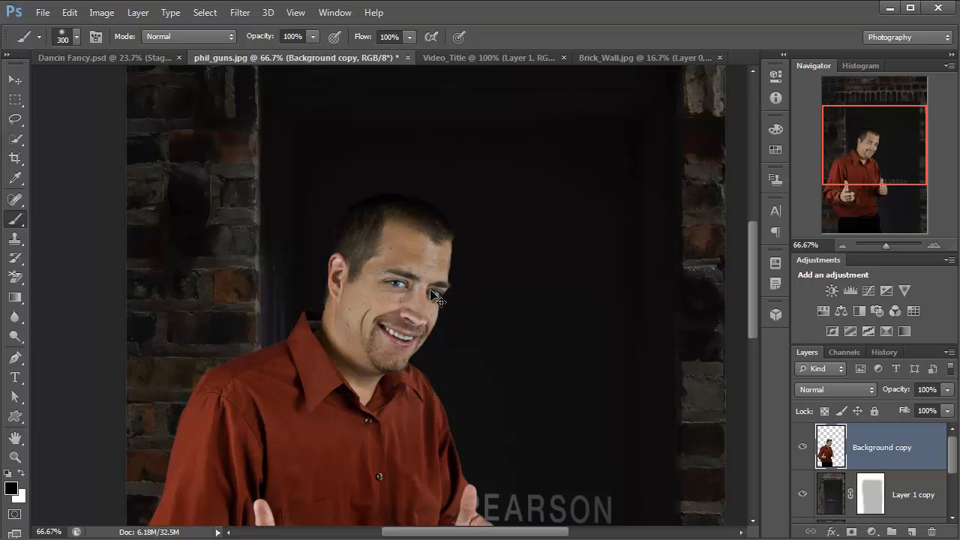
Examine the man's cut-out edges up close around his hair, collar, shoulders and arm, and return to the overall view
left_click(392, 249, "ctrl")
left_click(391, 249, "ctrl")
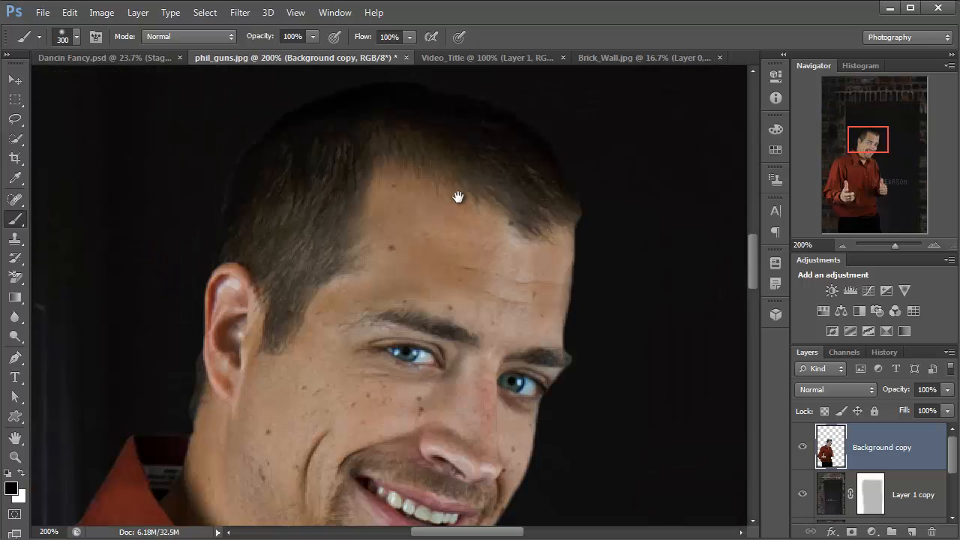
left_click_drag(388, 233, 405, 274)
left_click_drag(248, 405, 451, 178)
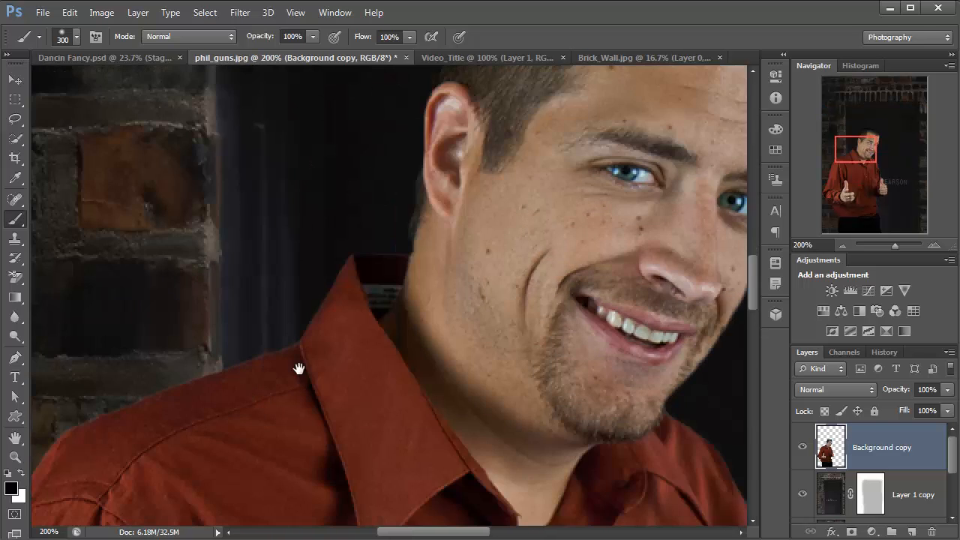
left_click_drag(288, 355, 435, 182)
left_click_drag(300, 182, 49, 70)
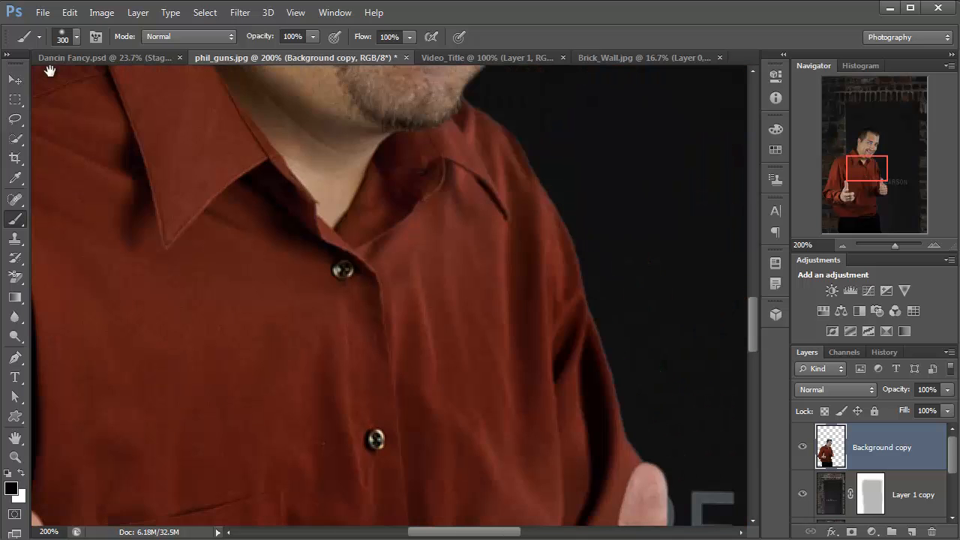
left_click_drag(251, 298, 257, 118)
left_click_drag(249, 171, 347, 461)
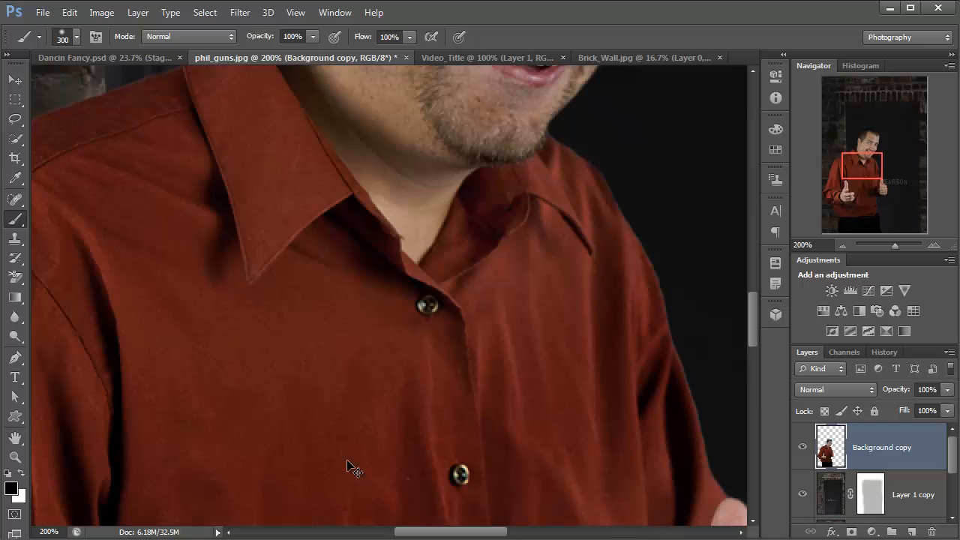
key("ctrl+0")
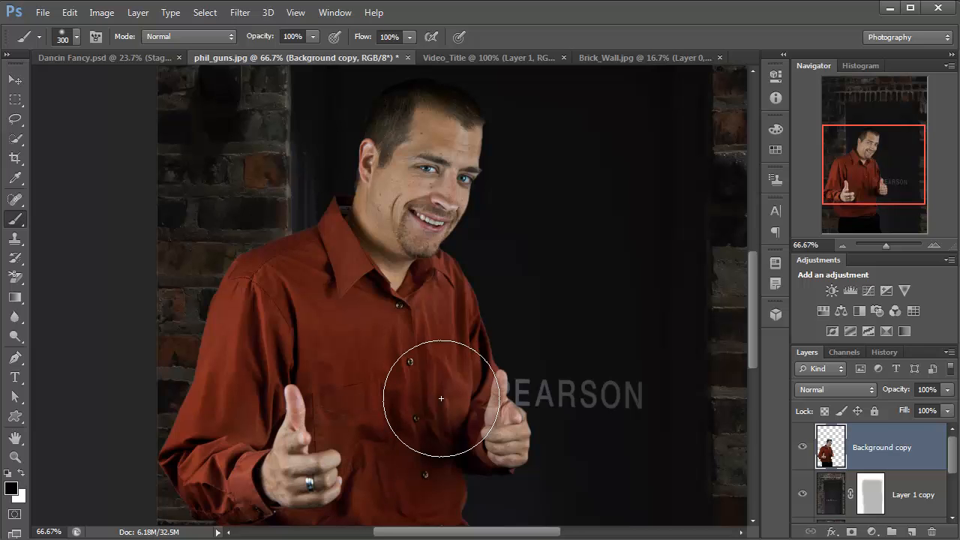
key("ctrl+minus")
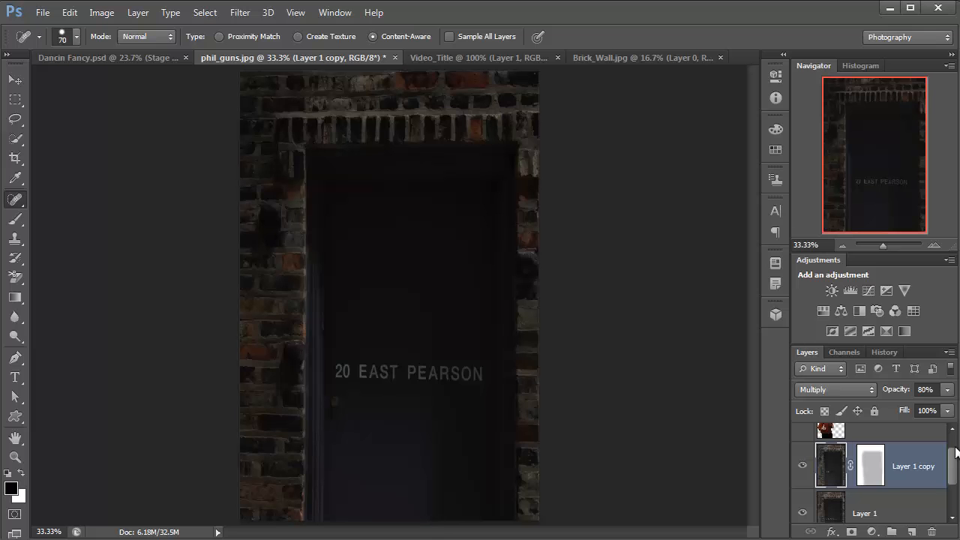
Compare the scene with the Background copy layer shown and hidden, and raise Layer 1 copy's opacity to 99%
left_click_drag(955, 458, 955, 449)
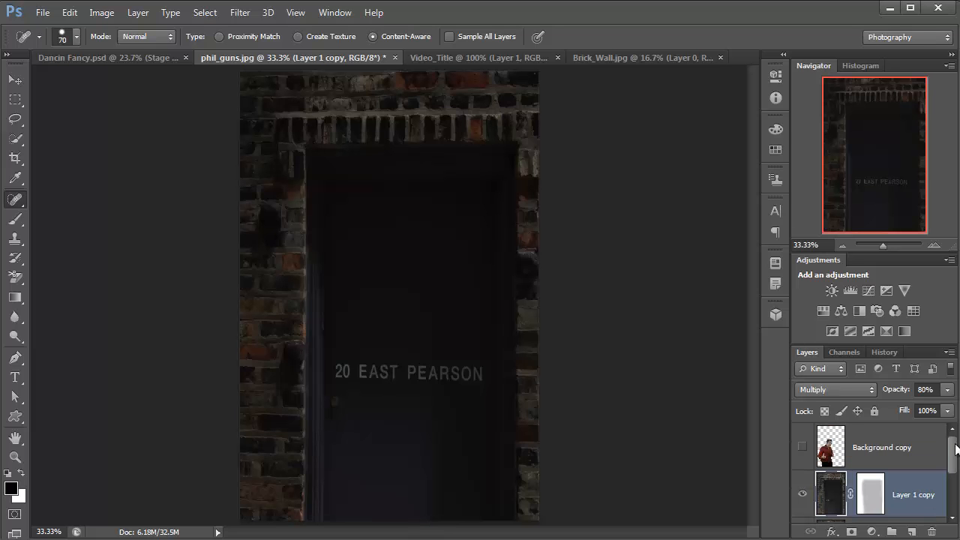
left_click(802, 447)
left_click(803, 449)
left_click_drag(954, 461, 954, 474)
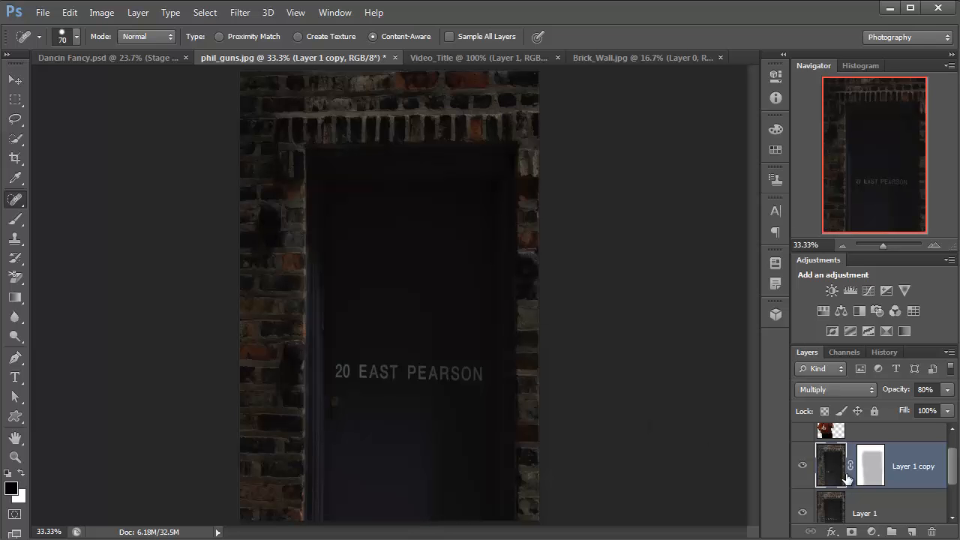
left_click(947, 389)
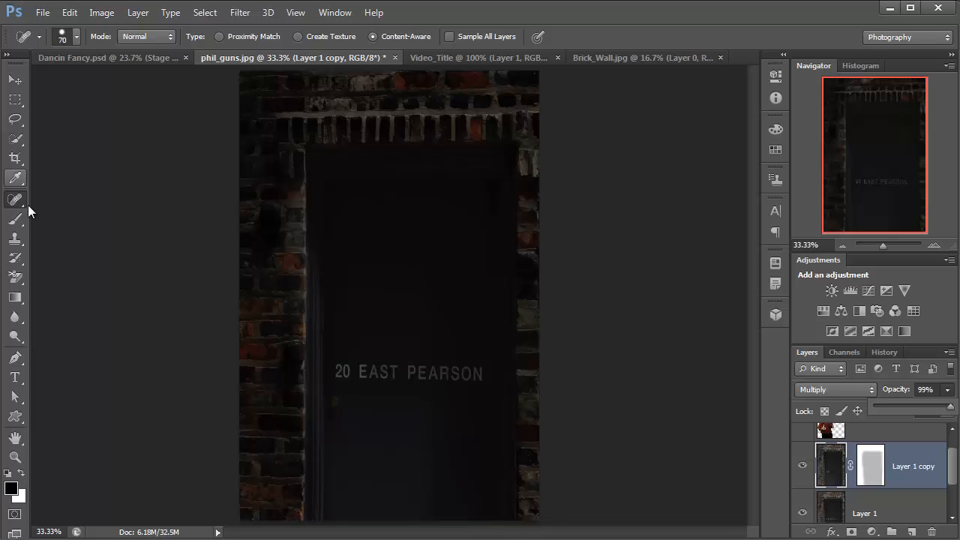
Take the Brush with white to Layer 1 copy's mask and try full-opacity strokes along the door's left edge
left_click(15, 219)
mouse_move(289, 203)
left_mouse_down()
mouse_move(299, 342)
mouse_move(314, 291)
left_mouse_up()
key("ctrl+z")
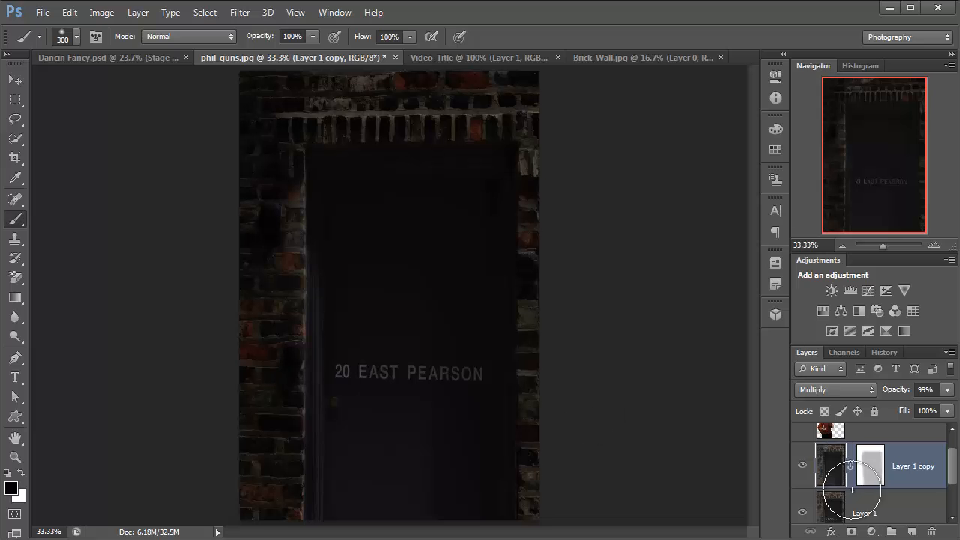
left_click(868, 466)
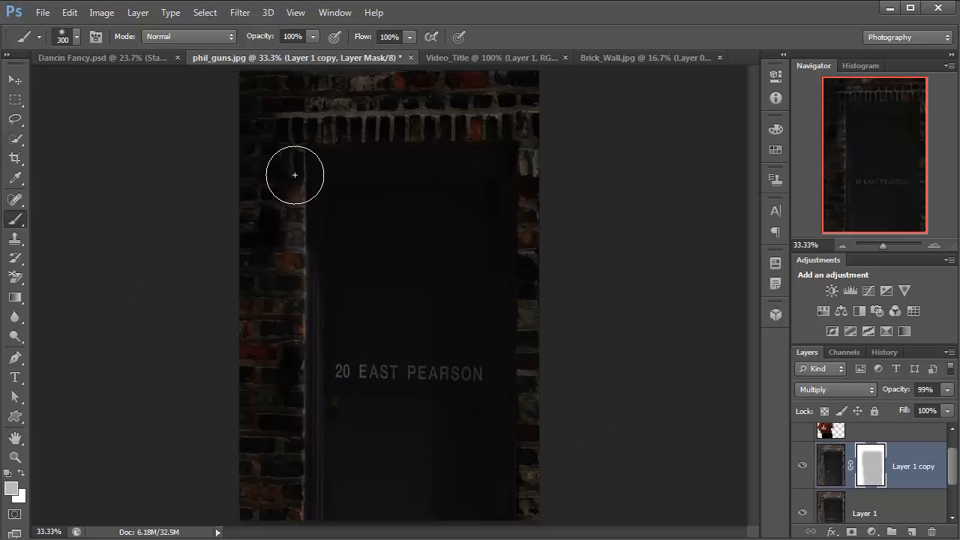
left_click_drag(286, 206, 299, 312)
key("ctrl+z")
key("x")
mouse_move(299, 210)
left_mouse_down()
mouse_move(310, 243)
mouse_move(315, 185)
mouse_move(314, 205)
left_mouse_up()
mouse_move(310, 463)
left_mouse_down()
mouse_move(298, 397)
mouse_move(307, 539)
left_mouse_up()
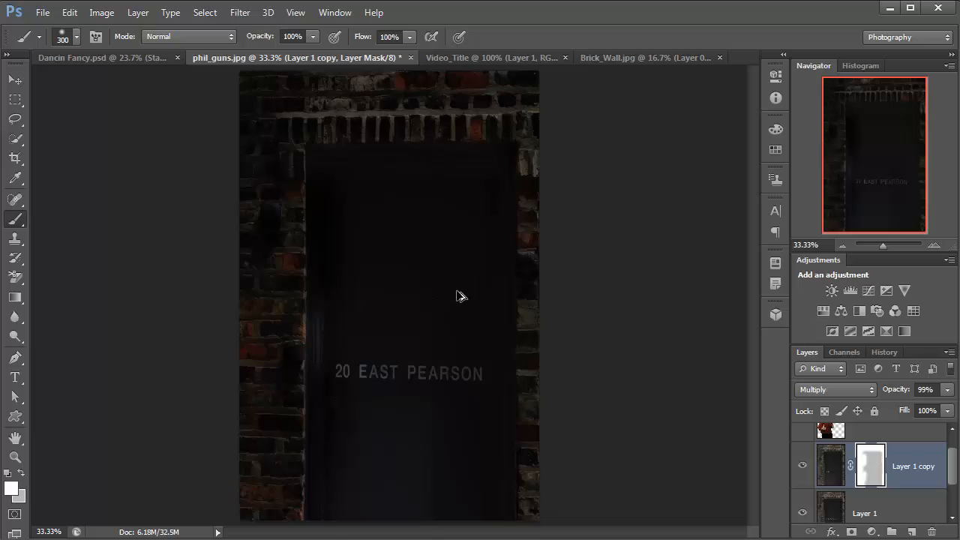
Lower the brush opacity to 27% and paint white softly on the mask over the bricks above and beside the door
left_click(312, 36)
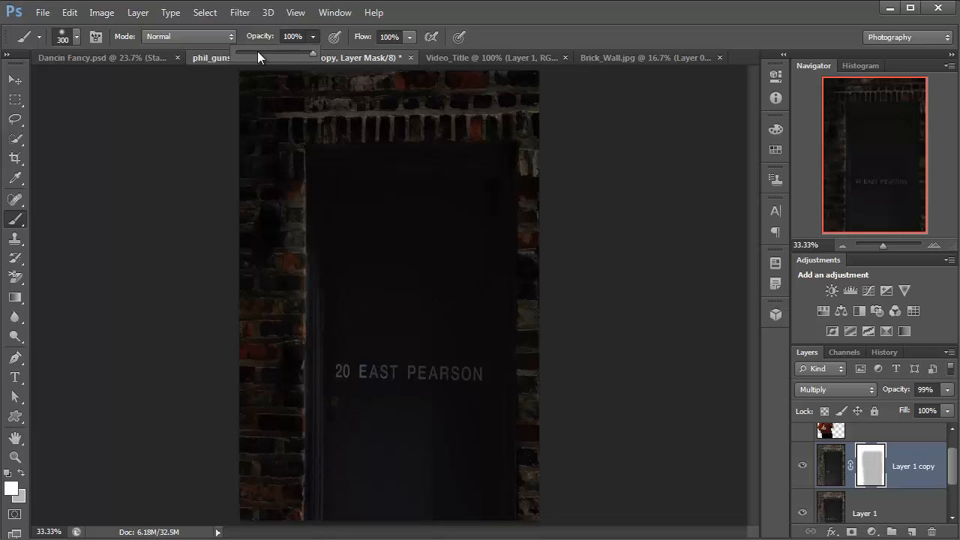
left_click(257, 51)
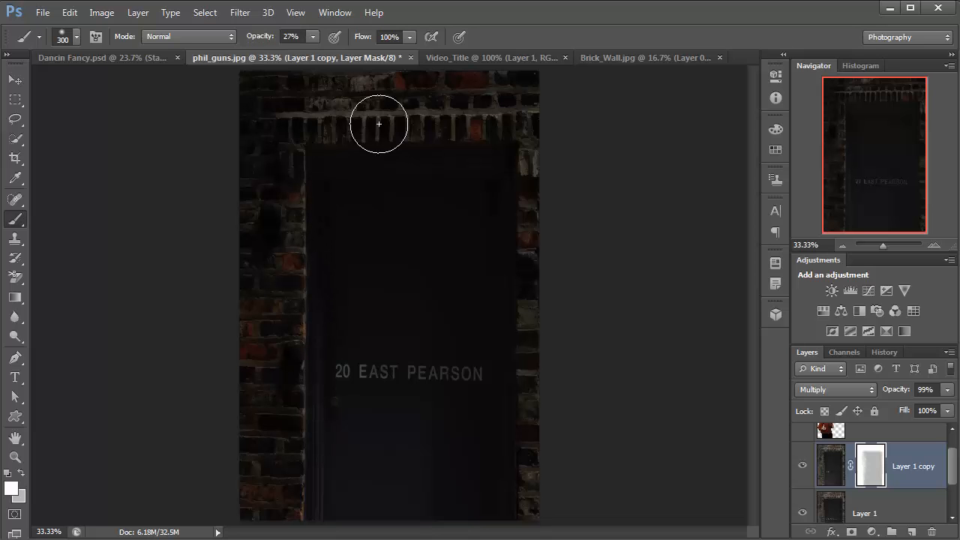
mouse_move(379, 123)
left_mouse_down()
mouse_move(524, 152)
mouse_move(521, 366)
mouse_move(531, 281)
mouse_move(540, 501)
left_mouse_up()
Merge Layer 1 copy down into Layer 1
left_click(834, 465)
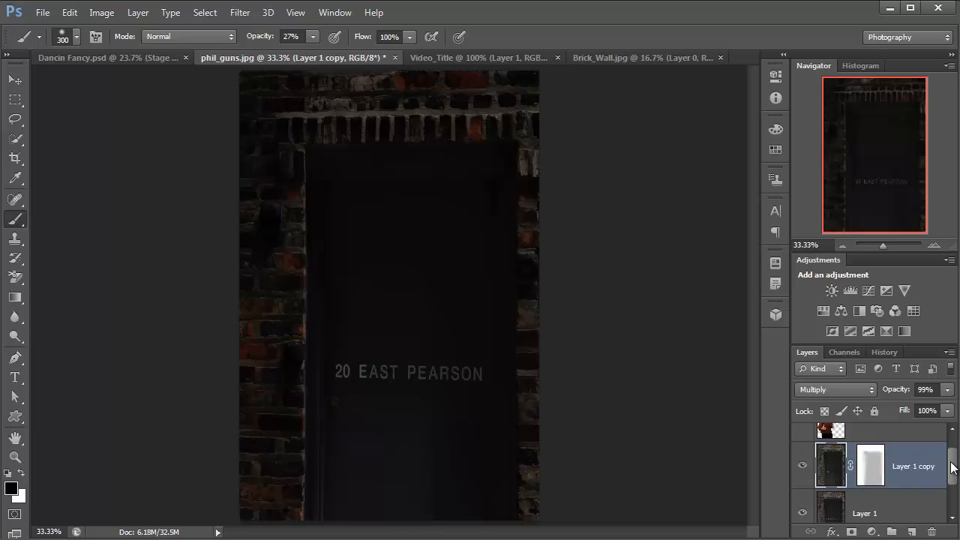
left_click_drag(951, 463, 950, 473)
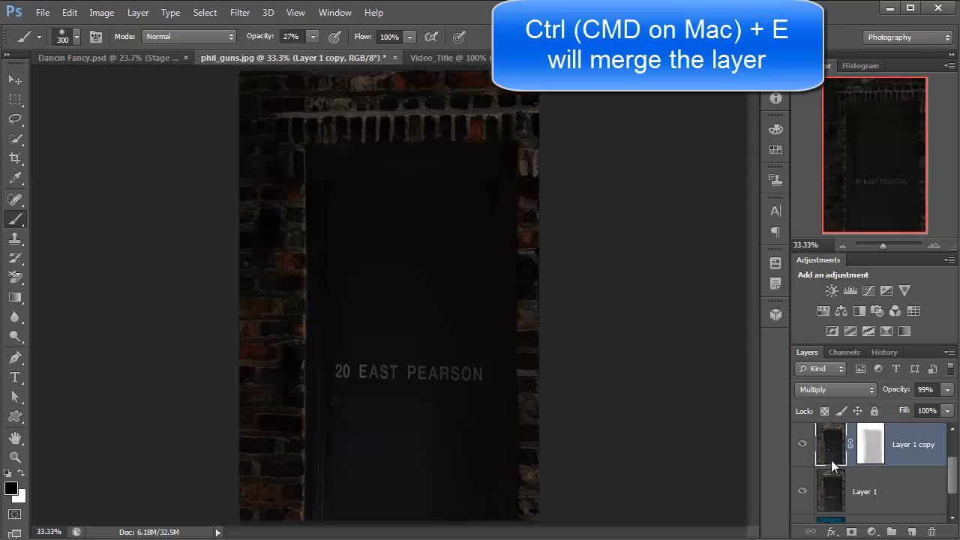
key("ctrl+e")
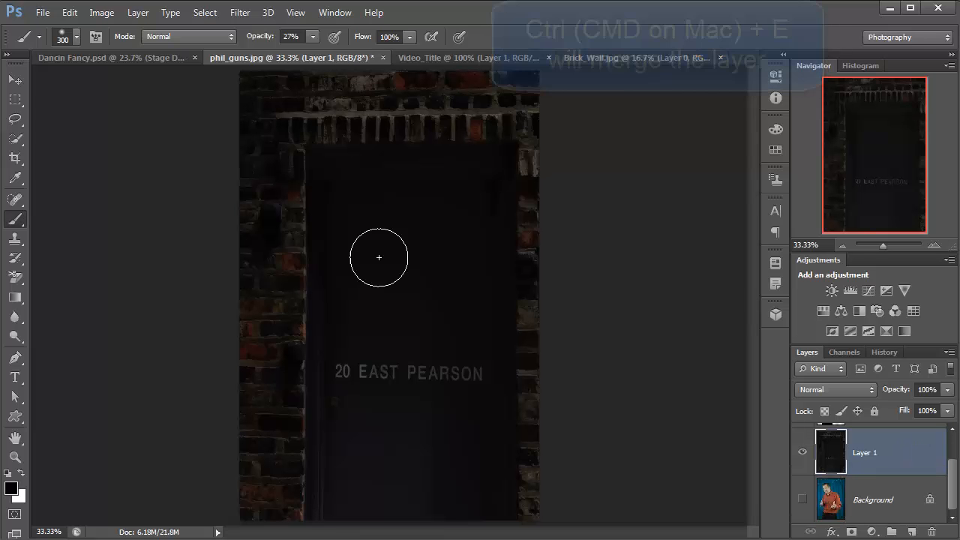
Check the merged backdrop by toggling Layer 1 and the man's Background copy layer, leaving the man hidden
left_click(802, 452)
left_click(803, 453)
scroll(810, 458, "up", 2)
left_click(802, 441)
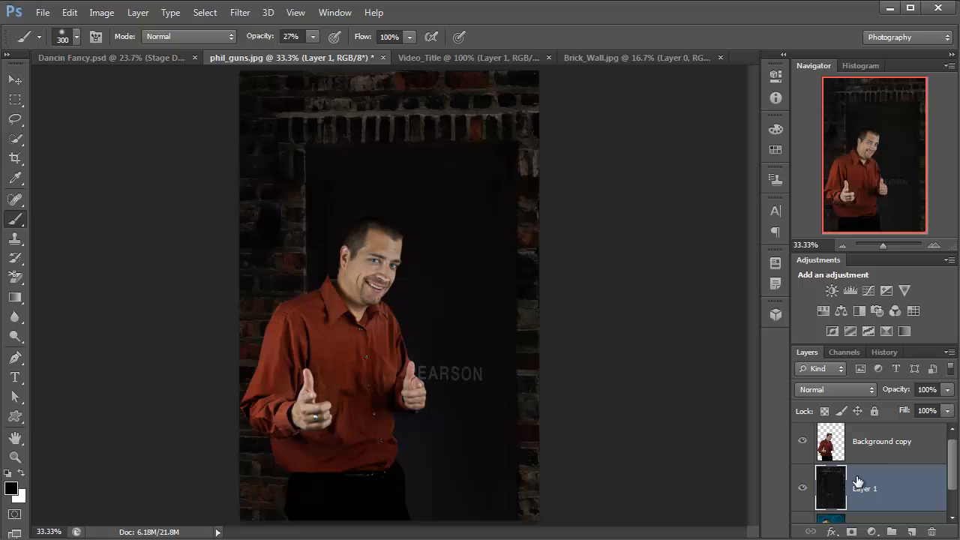
left_click(802, 443)
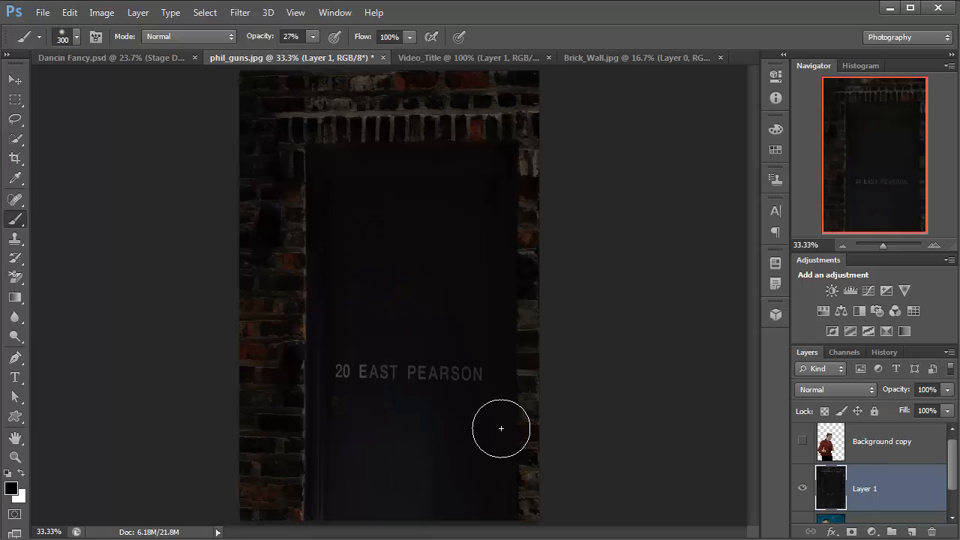
Remove the street-address lettering from the door on Layer 1 with the content-aware Spot Healing Brush at size 70
key("ctrl+space")
left_click_drag(369, 369, 435, 395)
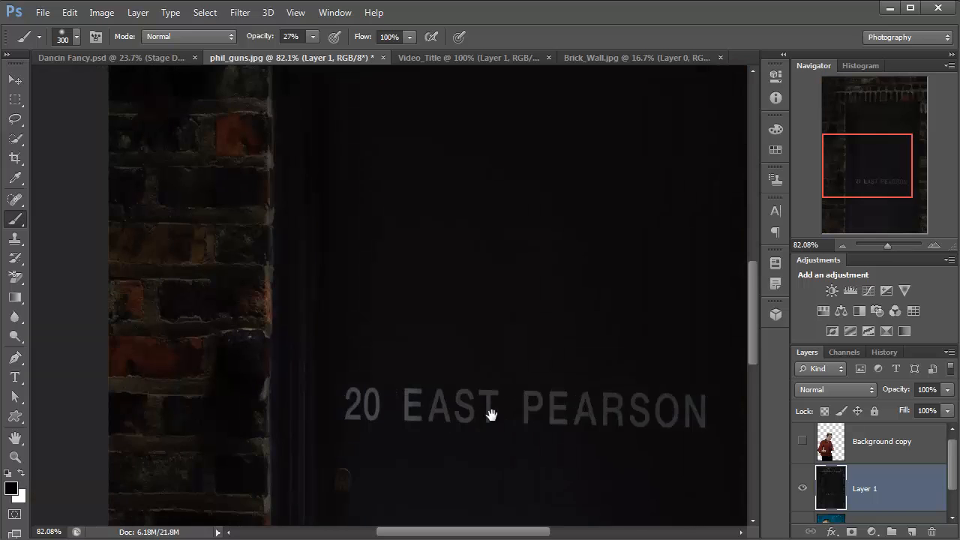
left_click_drag(490, 413, 399, 368)
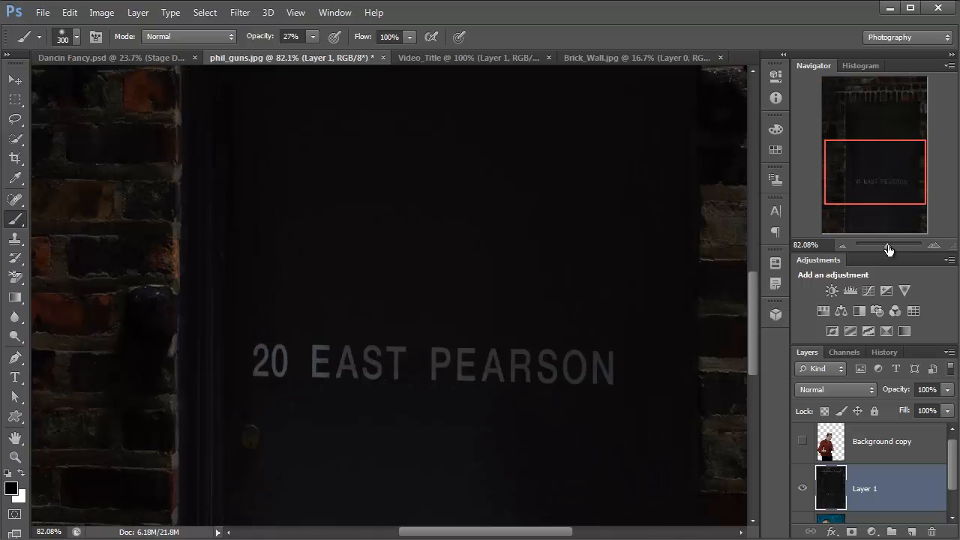
left_click_drag(887, 246, 885, 249)
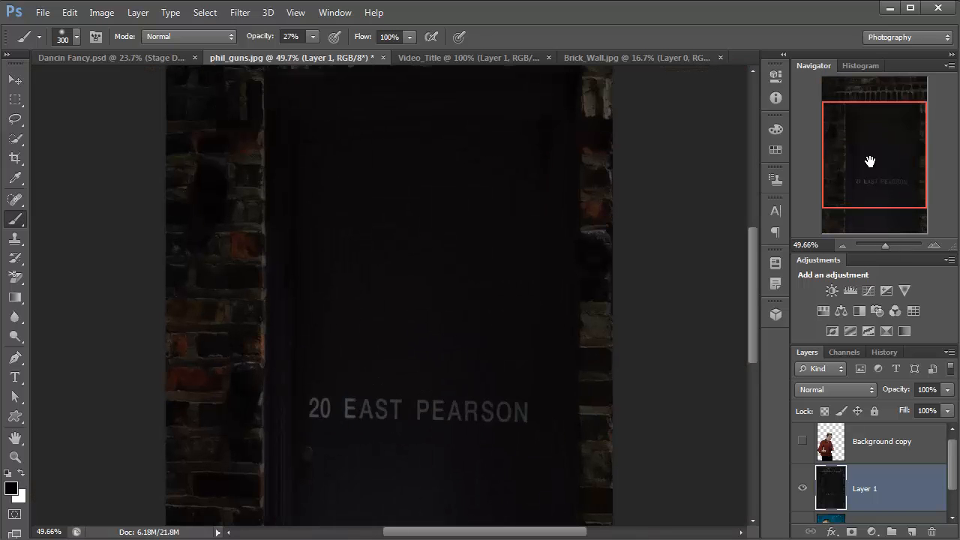
left_click_drag(872, 171, 872, 182)
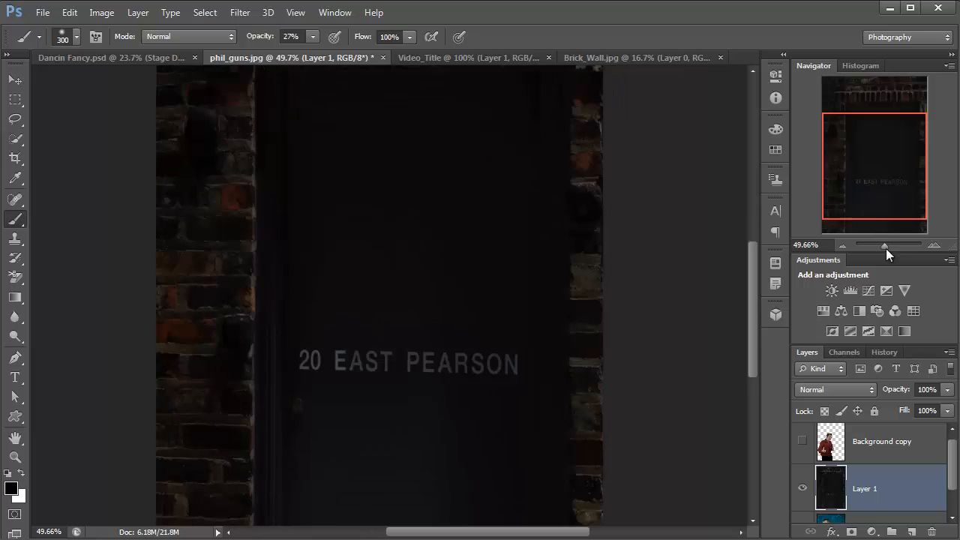
left_click_drag(885, 249, 887, 248)
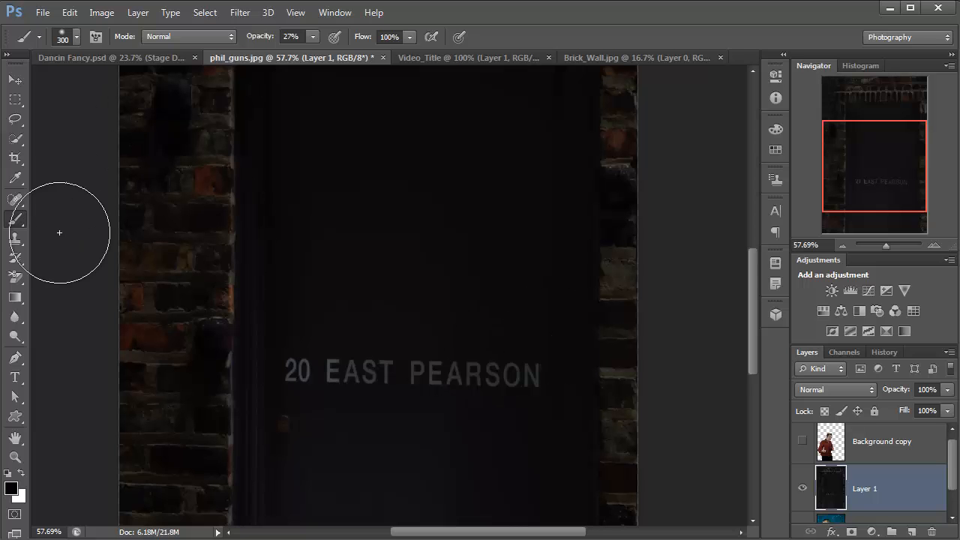
left_click(16, 200)
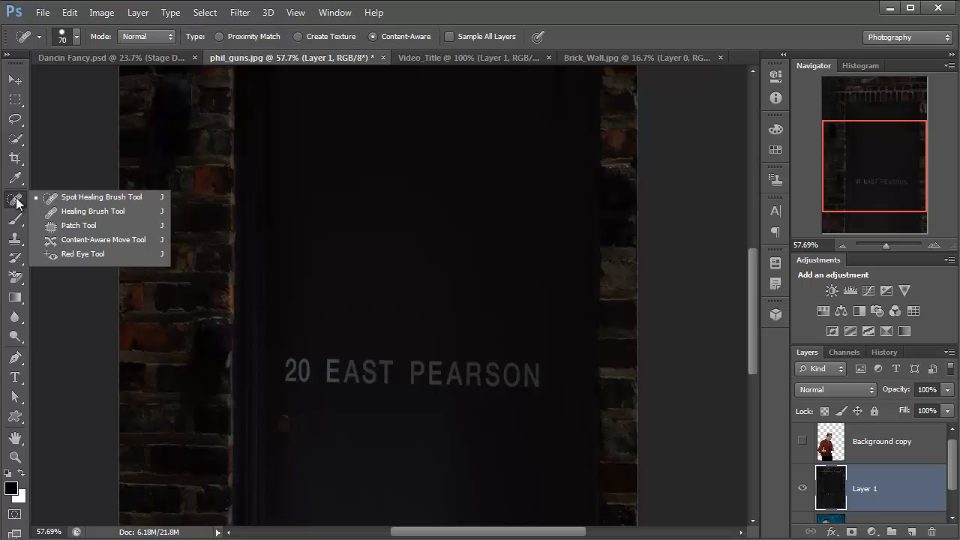
left_click(61, 198)
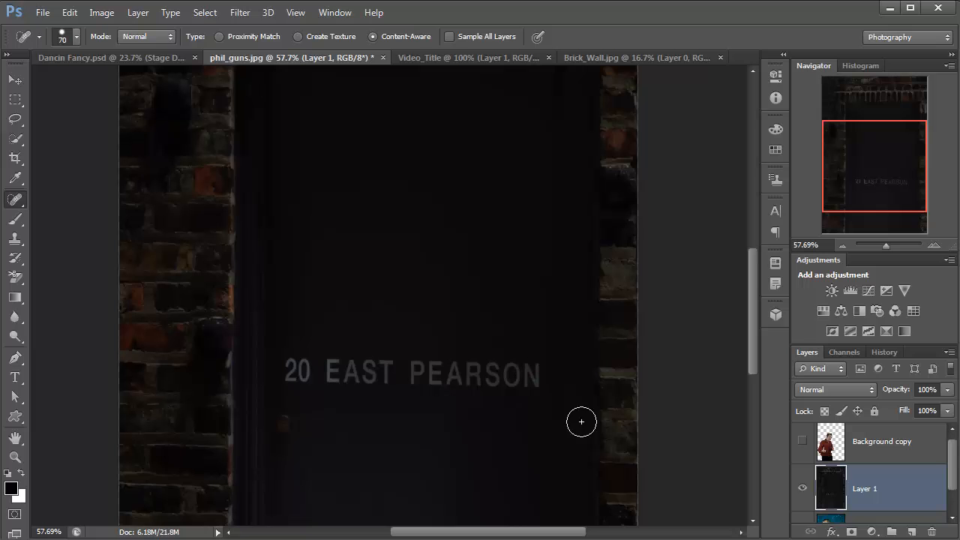
left_click_drag(534, 371, 294, 369)
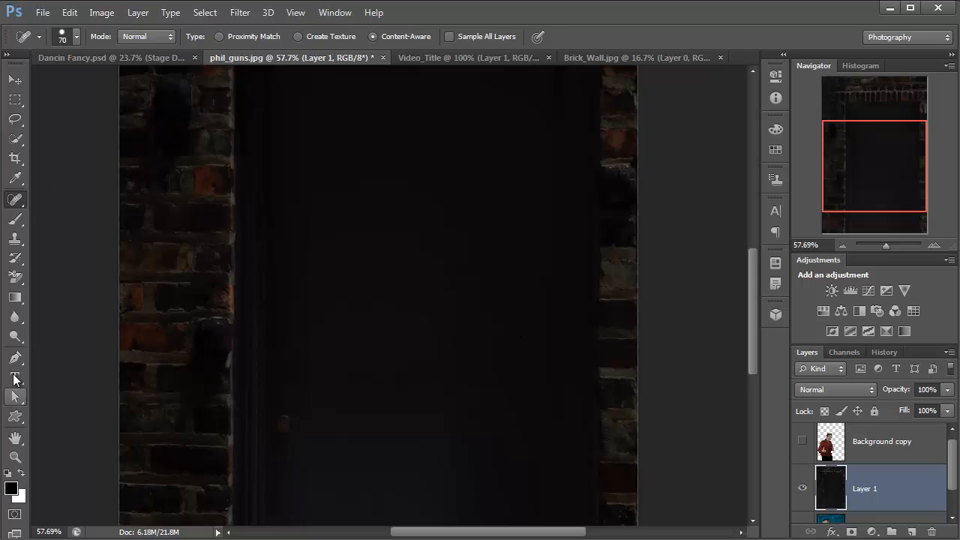
Add the white 16 pt Arial text "Rear Entrance" on the door and shrink its text box to fit closely
left_click(15, 378)
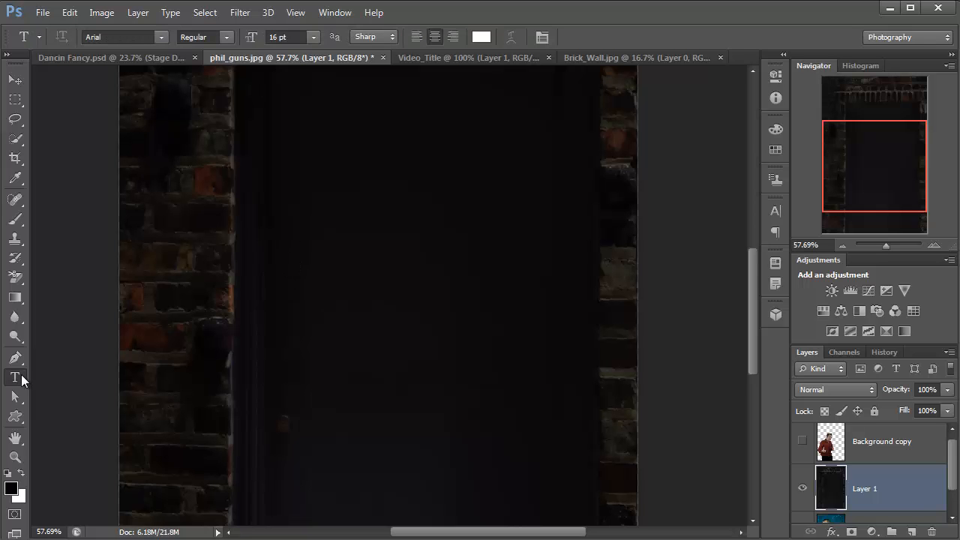
left_click_drag(281, 233, 551, 329)
type("Rea")
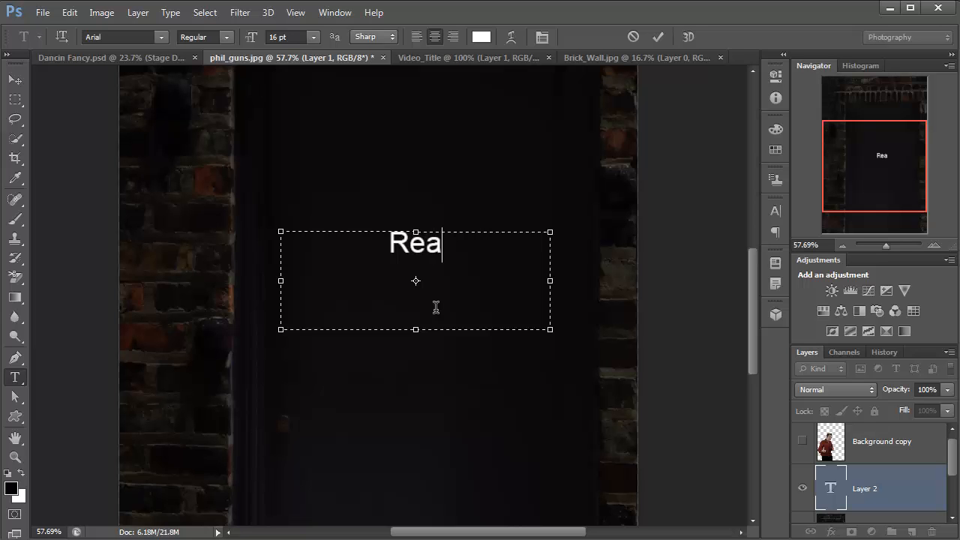
type("r Entrance")
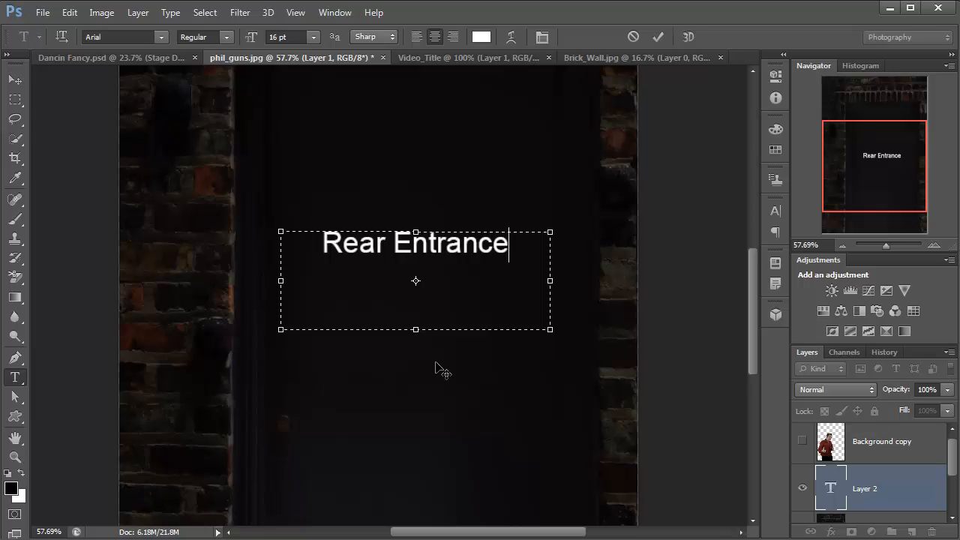
left_click_drag(415, 329, 422, 264)
left_click_drag(551, 247, 495, 266)
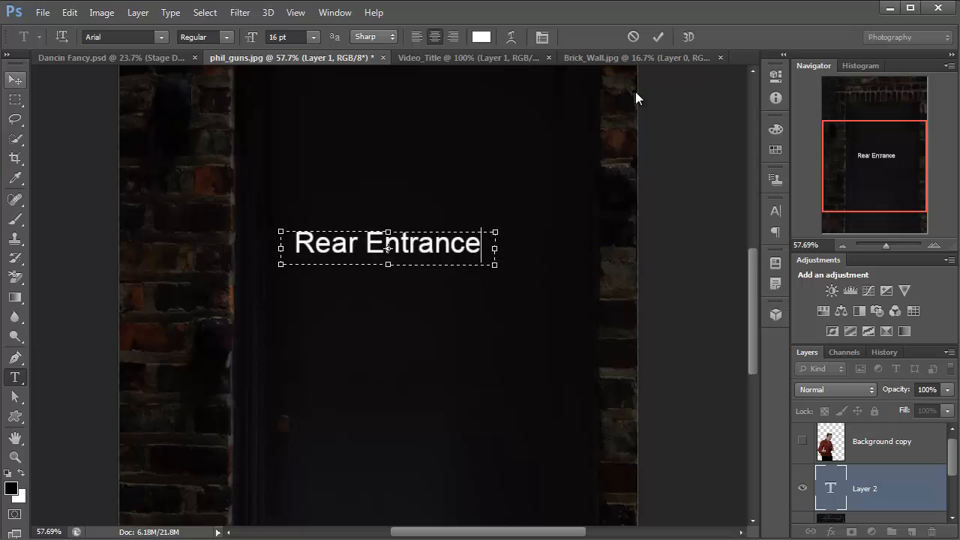
left_click(659, 37)
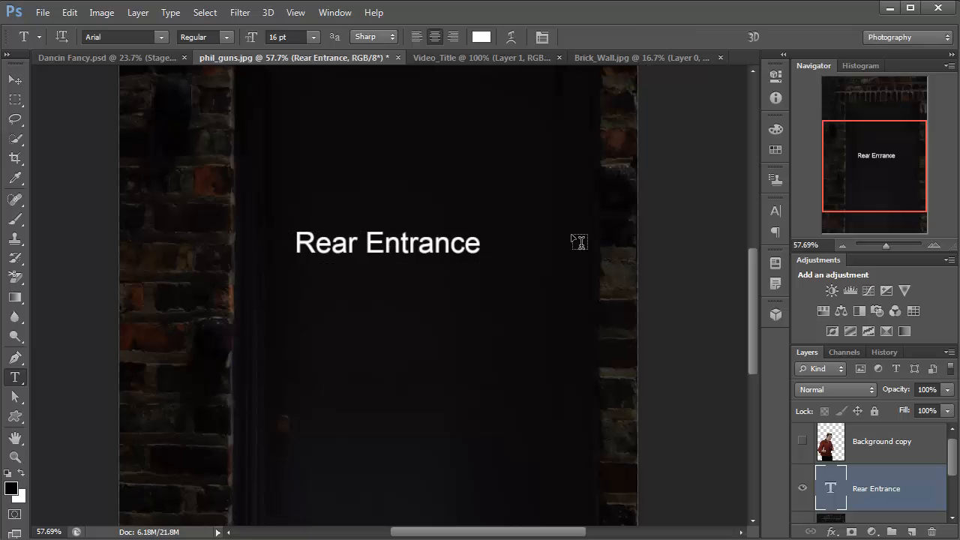
Move the "Rear Entrance" text to the horizontal centre of the door
left_click_drag(392, 264, 453, 219)
left_click(15, 81)
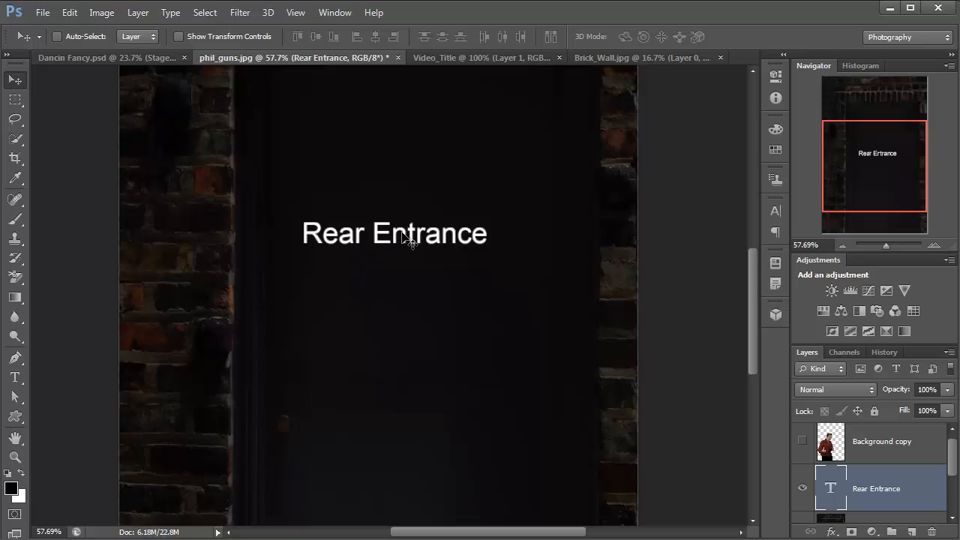
left_click_drag(383, 251, 415, 287)
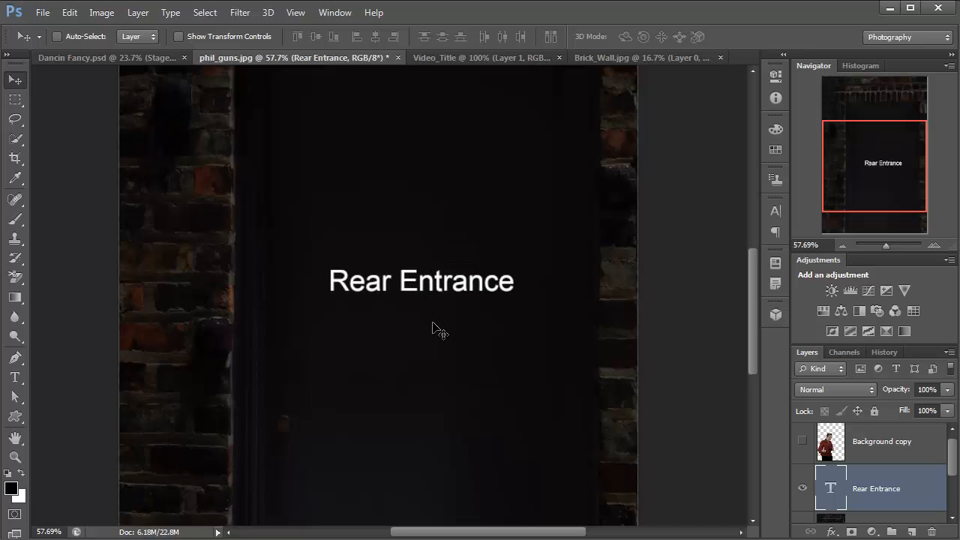
Free-transform the "Rear Entrance" text, stretching it to about 163% height with a slight horizontal skew of about 1.4°
key("ctrl+t")
left_click_drag(420, 265, 420, 241)
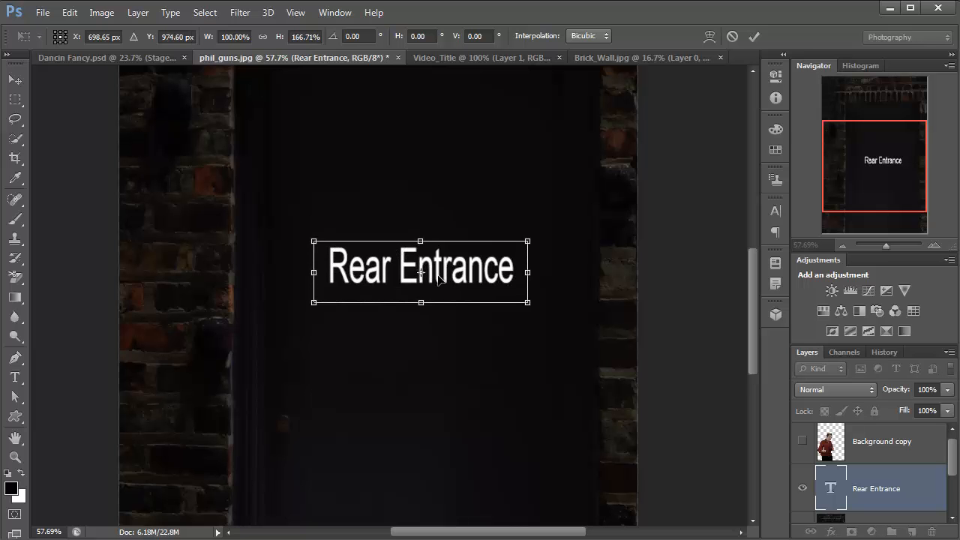
left_click_drag(440, 285, 440, 285)
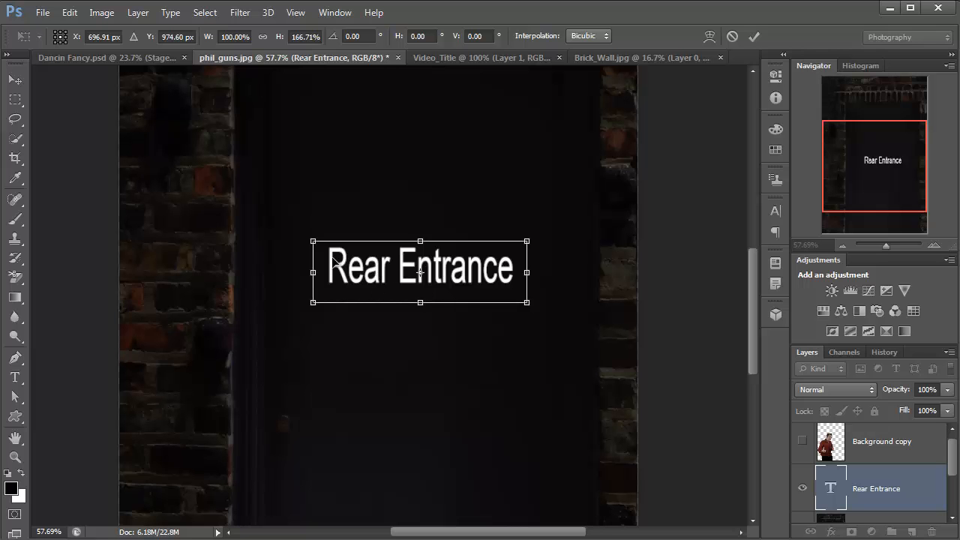
left_click_drag(313, 241, 314, 240)
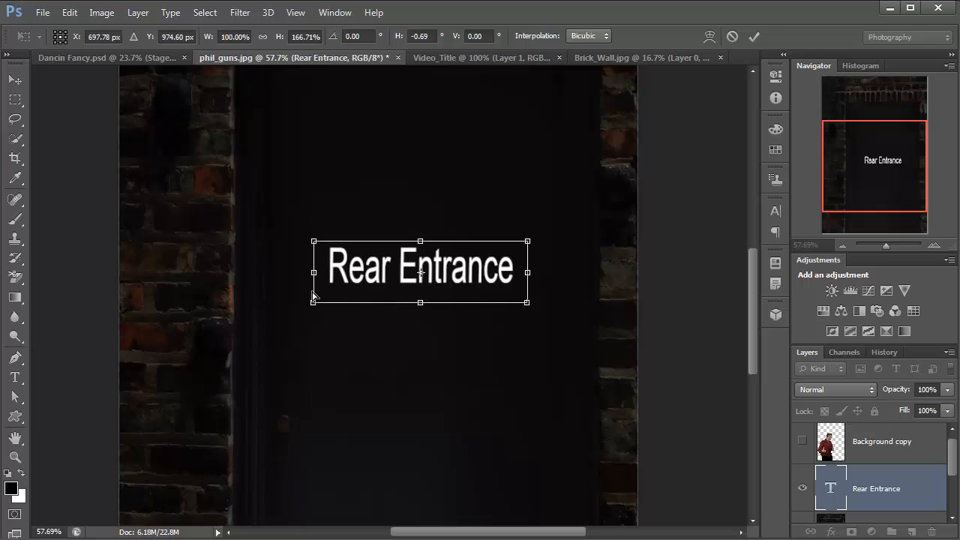
left_click_drag(312, 292, 316, 301)
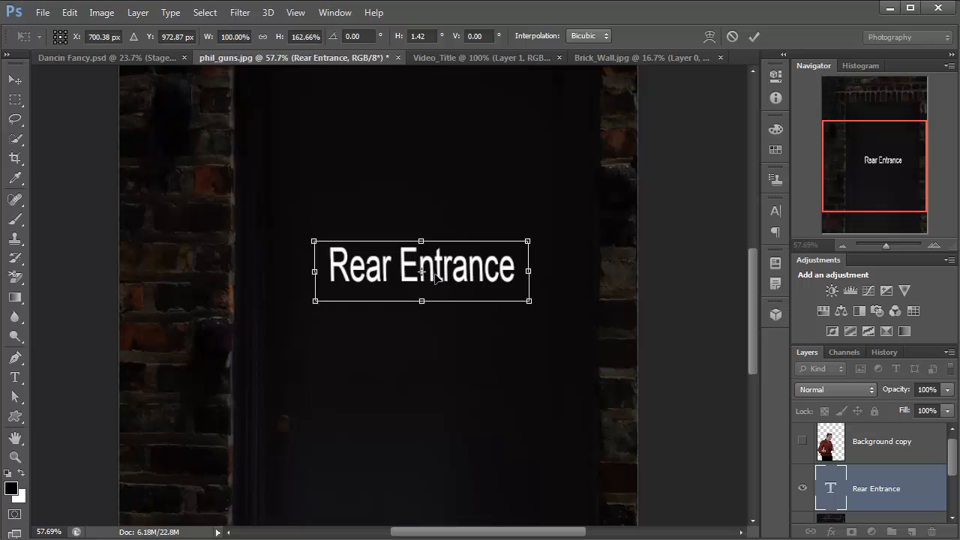
right_click(437, 281)
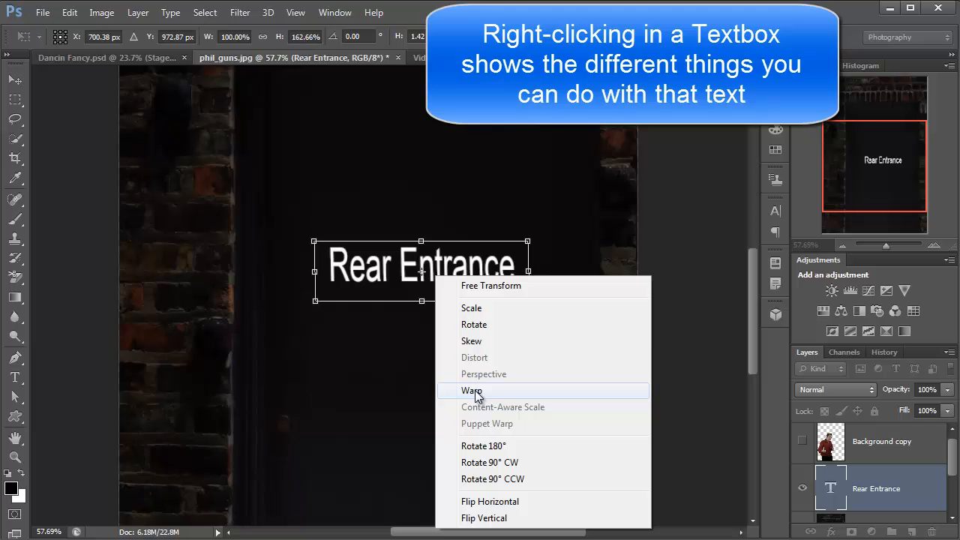
left_click(461, 343)
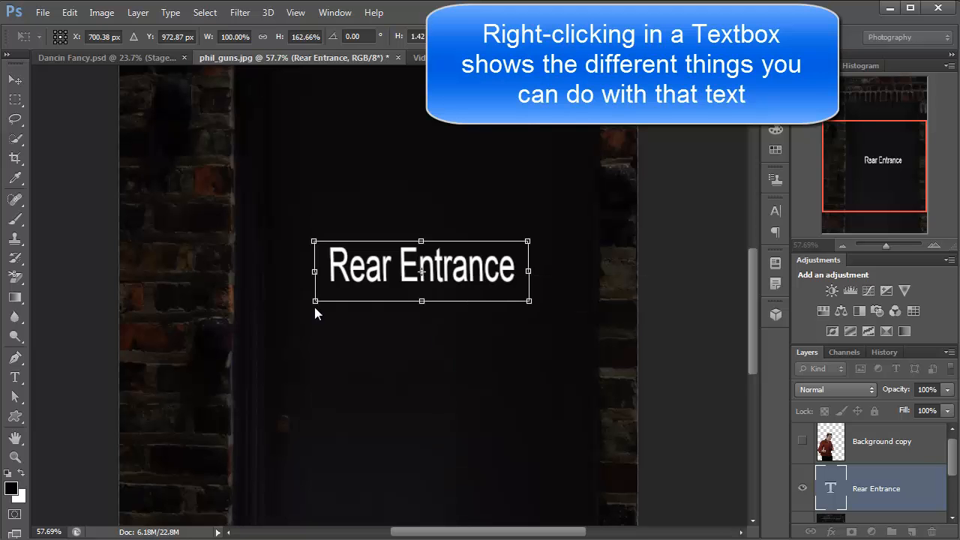
mouse_move(314, 303)
left_mouse_down()
mouse_move(316, 310)
mouse_move(314, 303)
left_mouse_up()
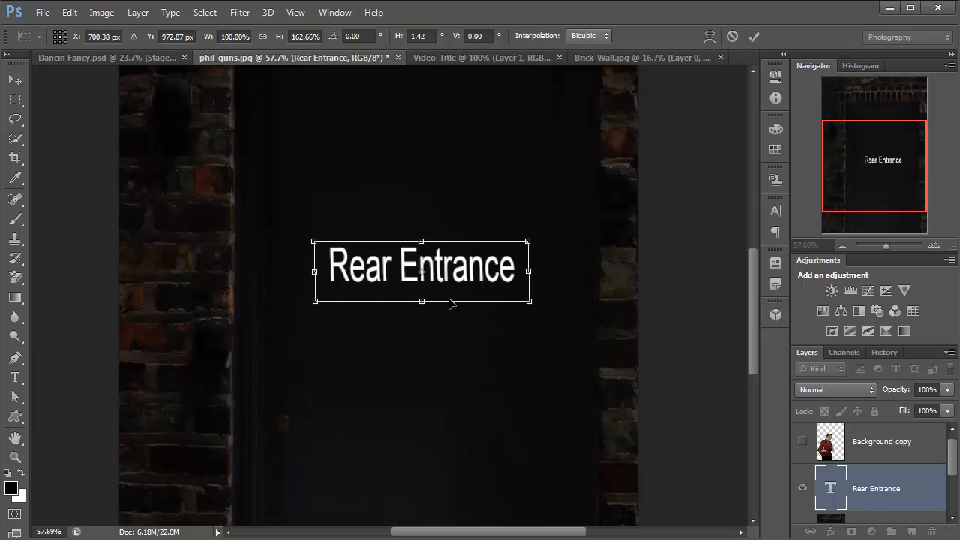
key("Return")
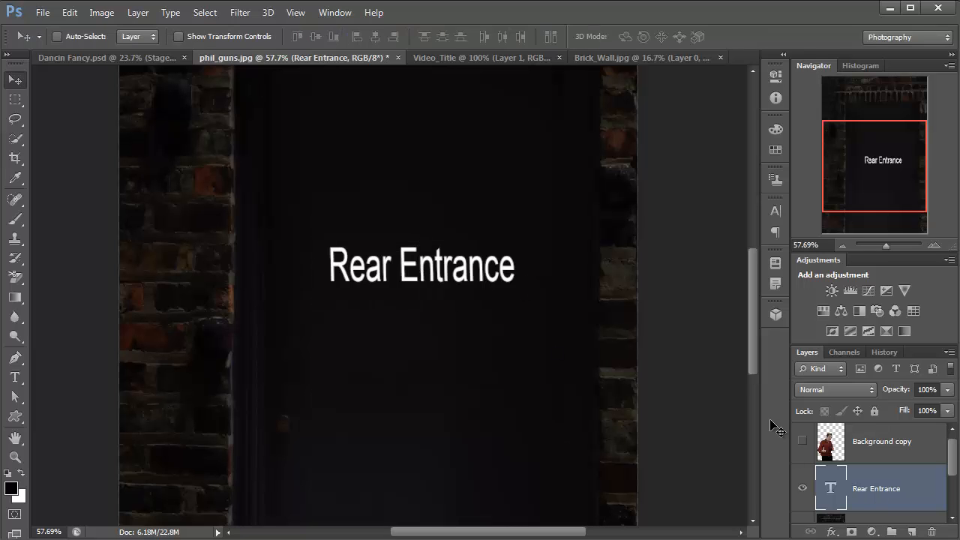
Rasterize the "Rear Entrance" text layer and transform it in perspective so its left end is slightly shorter than its right
right_click(872, 484)
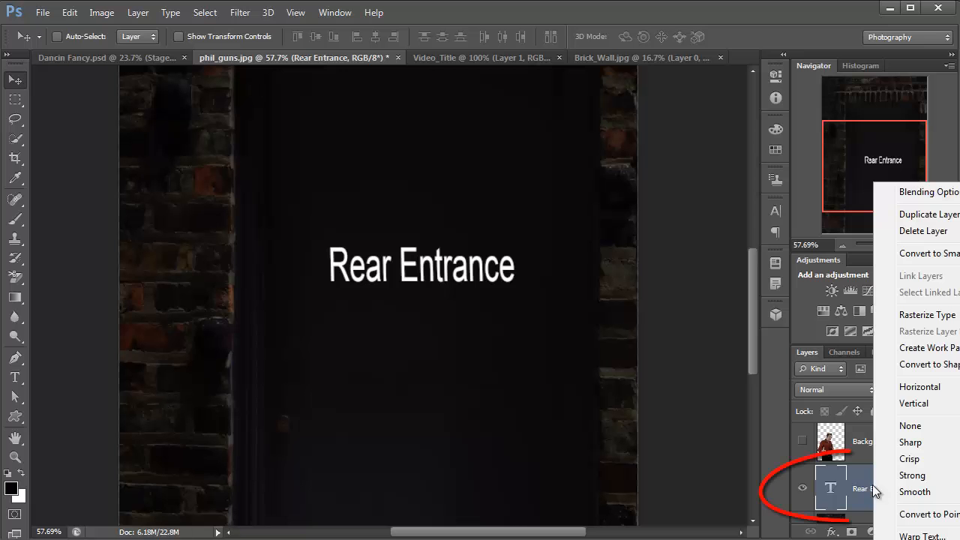
left_click(912, 318)
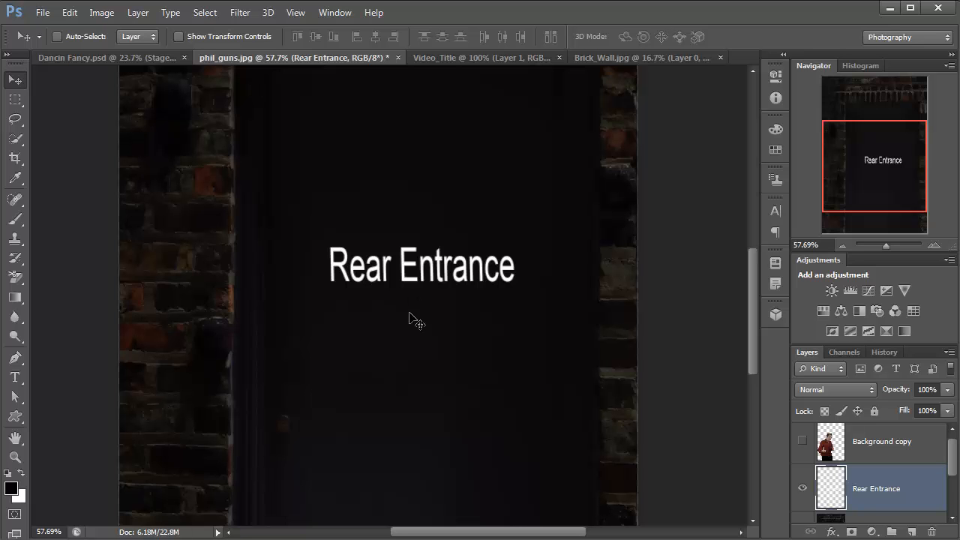
key("ctrl+t")
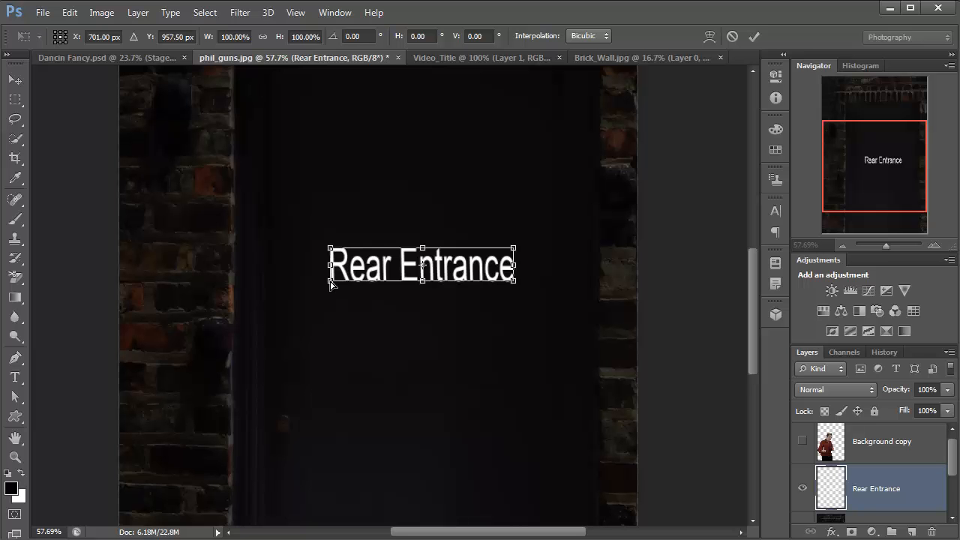
left_click_drag(334, 280, 329, 278)
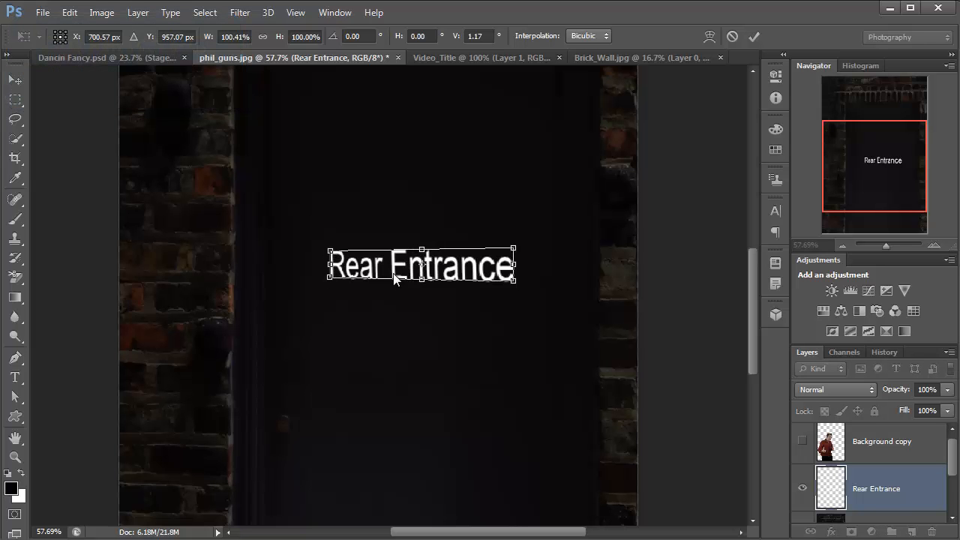
key("Return")
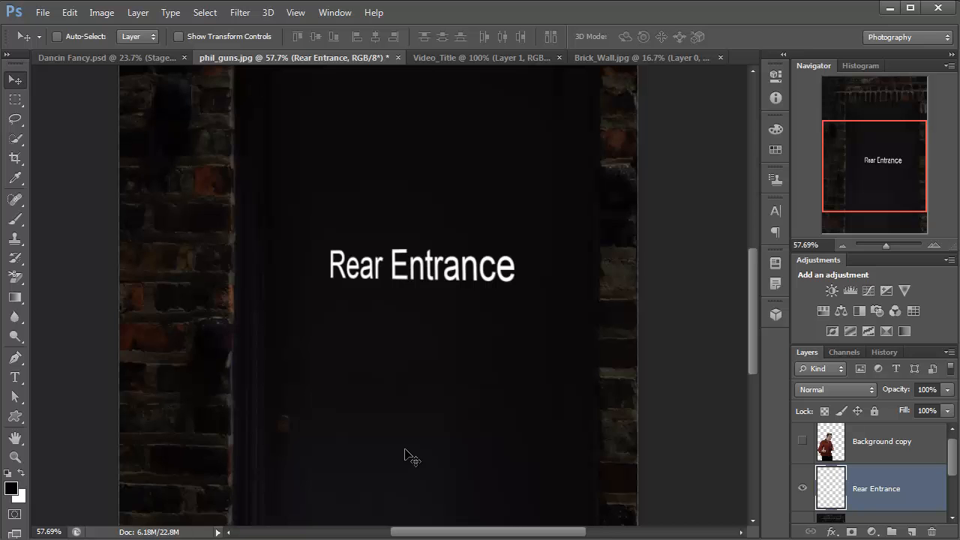
Show the man's Background copy layer and move him left to the image edge, uncovering most of the door lettering
key("ctrl+0")
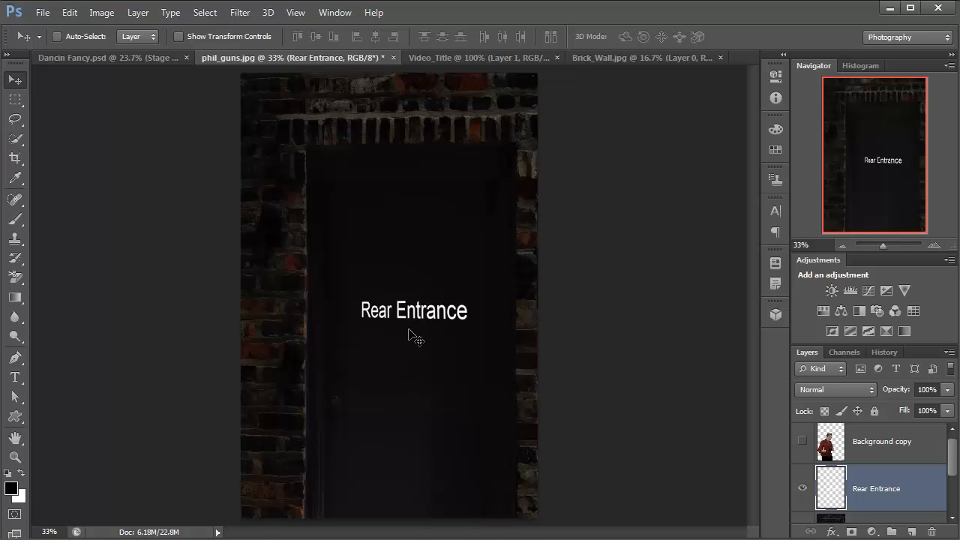
left_click(802, 442)
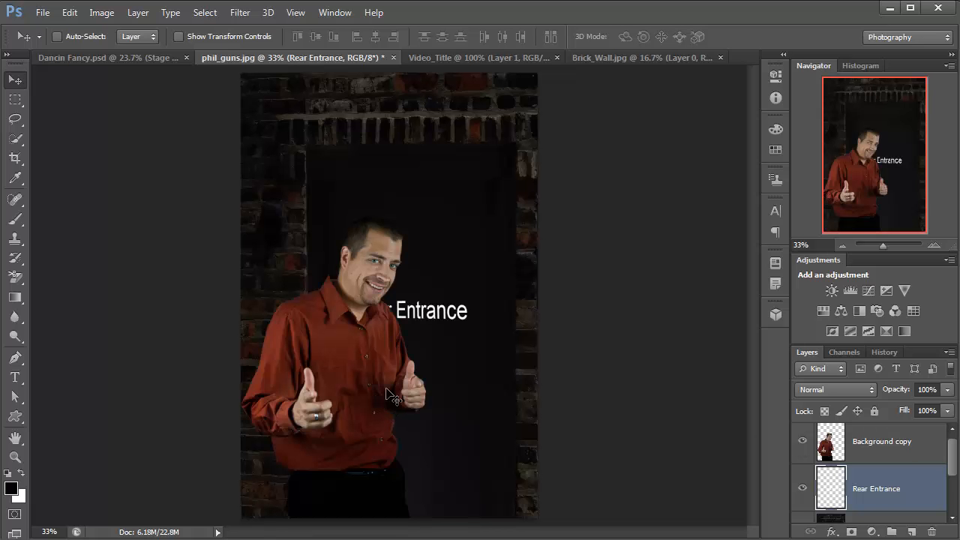
left_click(862, 445)
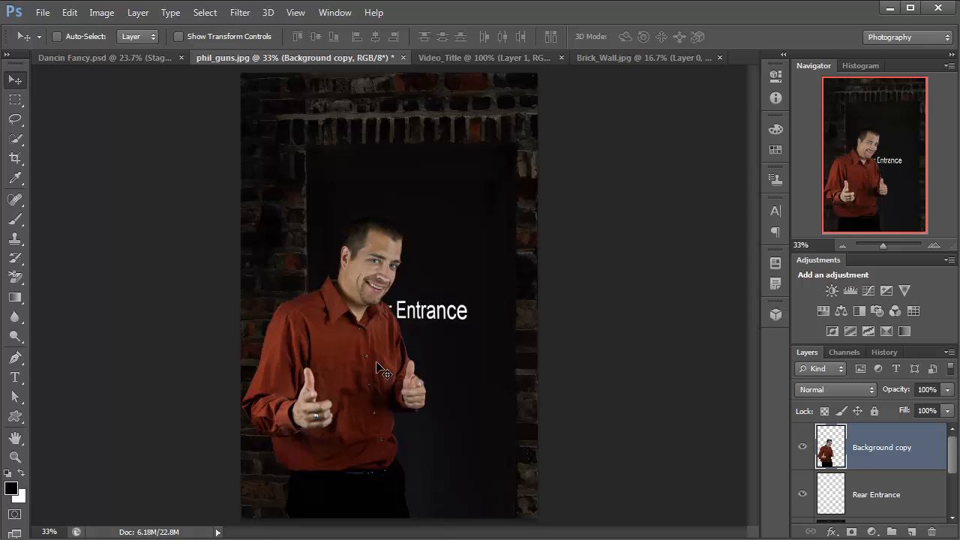
mouse_move(378, 367)
left_mouse_down()
mouse_move(367, 359)
mouse_move(382, 349)
left_mouse_up()
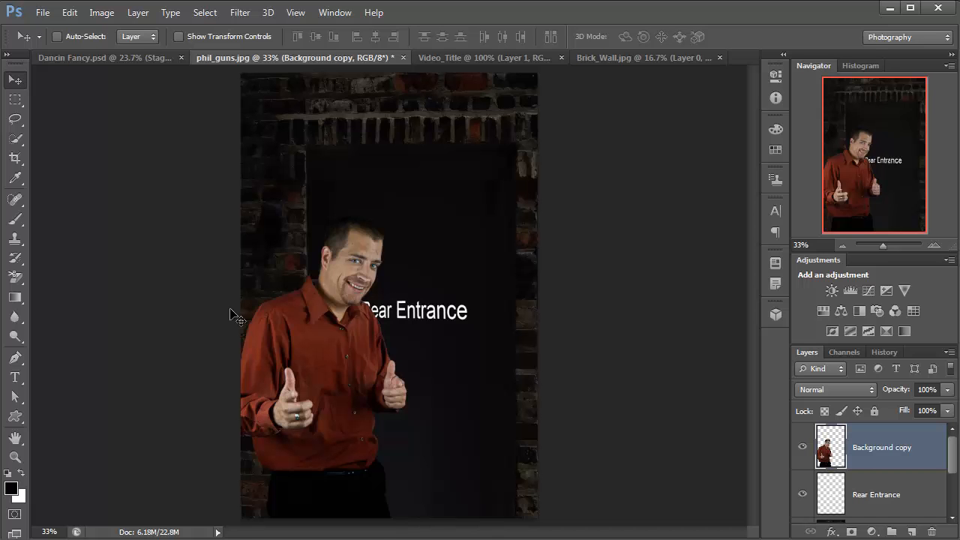
left_click_drag(356, 388, 300, 390)
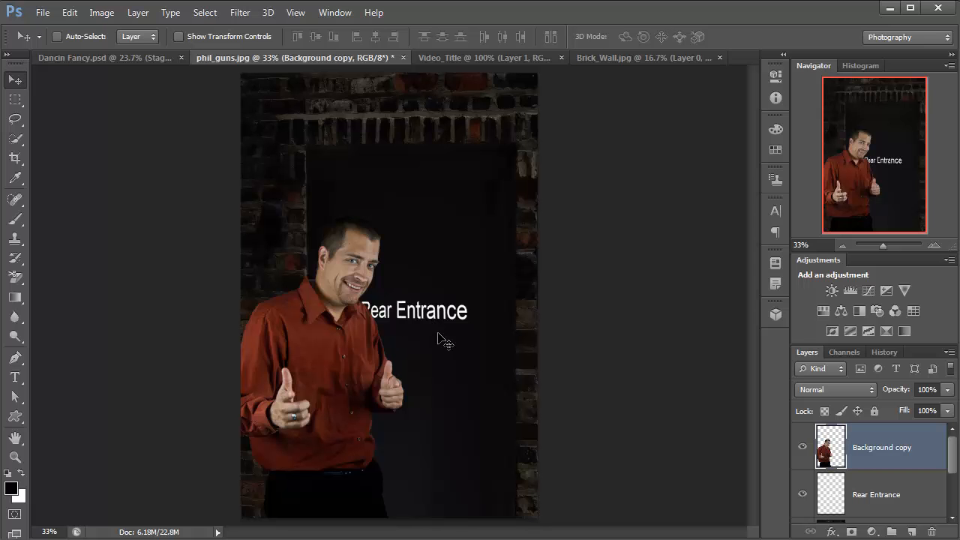
Reduce the Rear Entrance layer's opacity to 32%
left_click(948, 391)
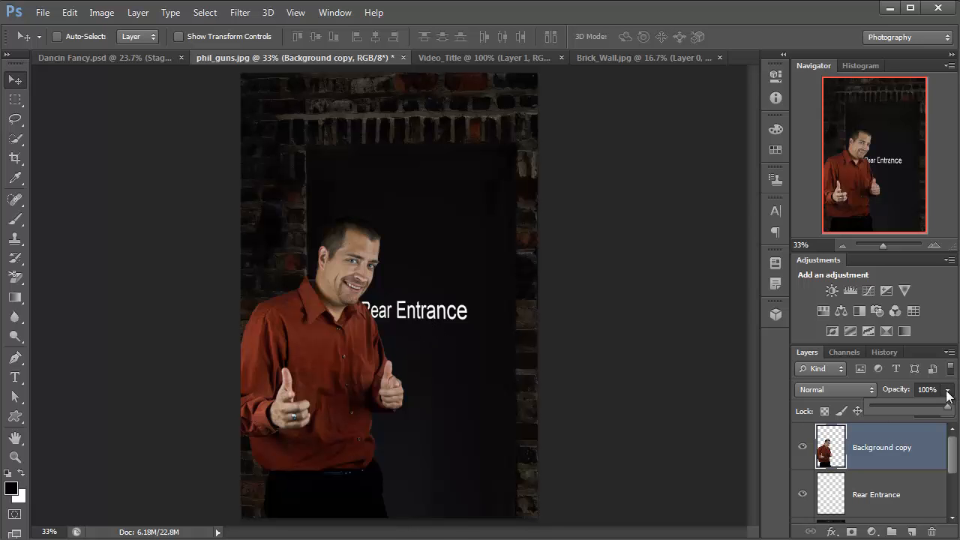
left_click(885, 450)
left_click(886, 508)
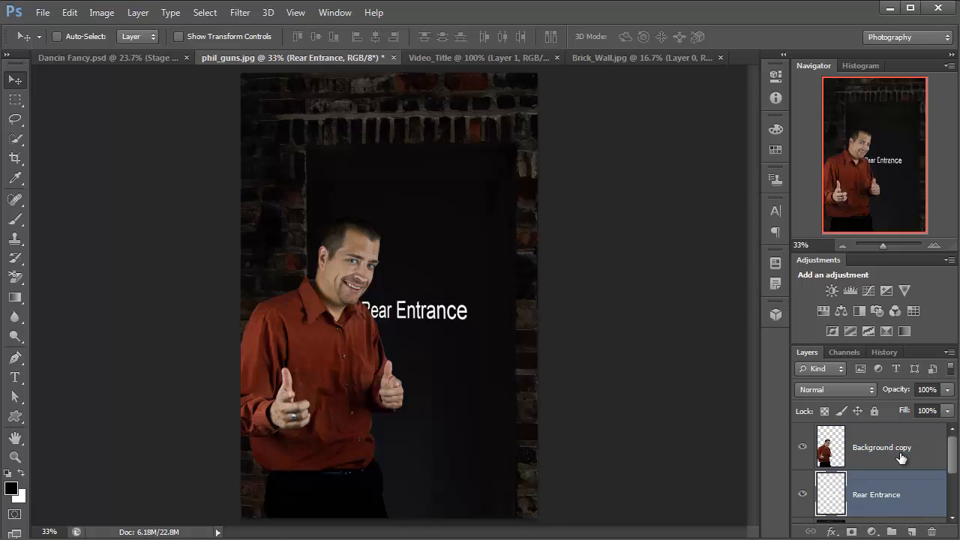
left_click(948, 390)
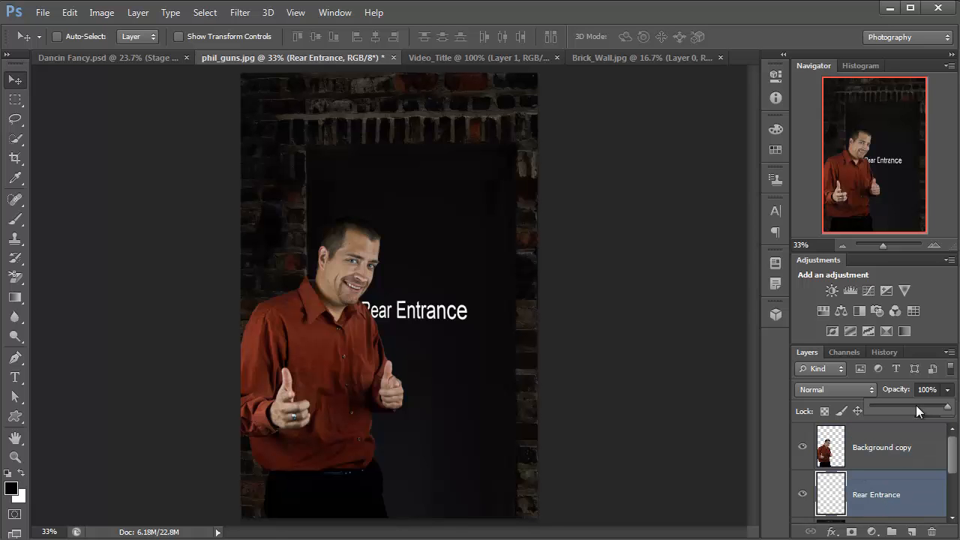
left_click(915, 405)
left_click_drag(903, 404, 900, 406)
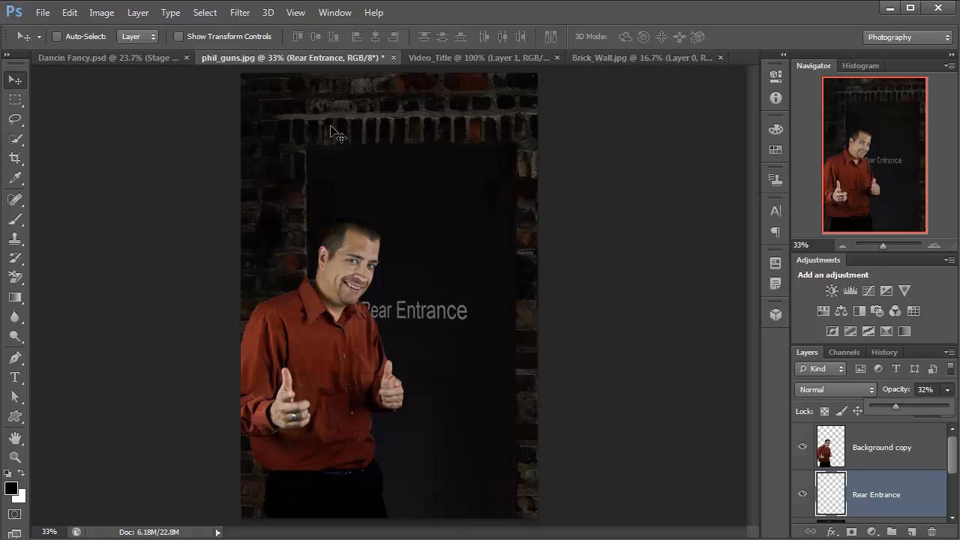
Apply a Gaussian Blur with a radius of 1 pixel to the Rear Entrance layer
left_click(239, 13)
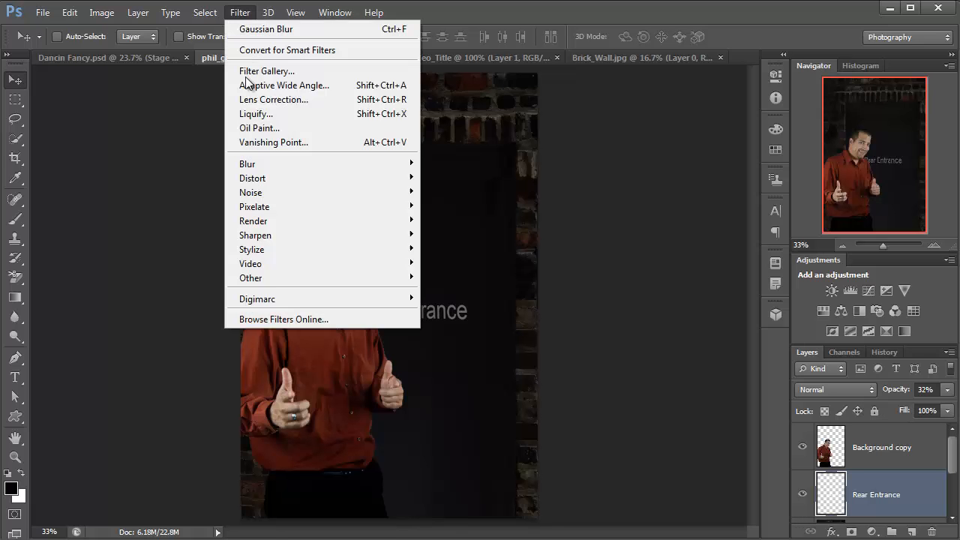
mouse_move(379, 167)
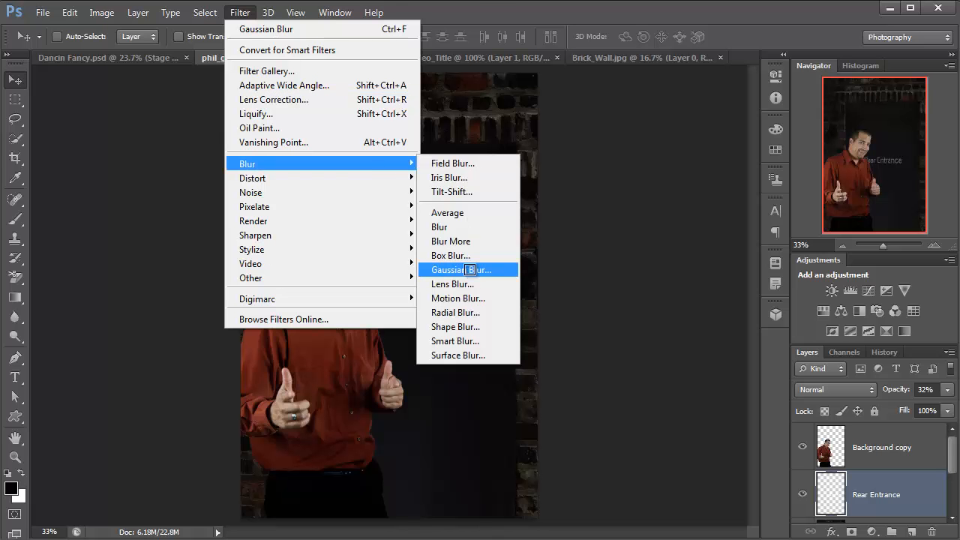
left_click(468, 271)
left_click_drag(791, 159, 765, 161)
left_click_drag(678, 140, 677, 138)
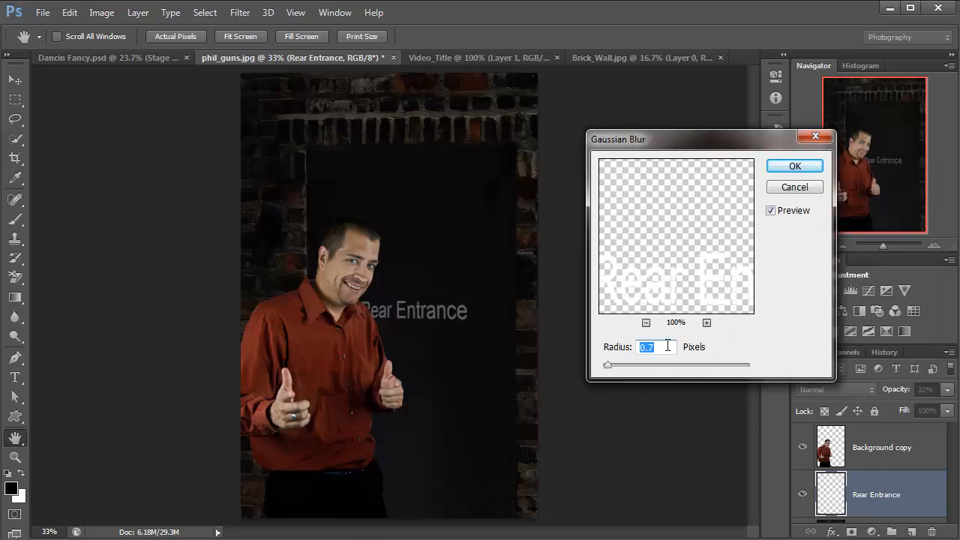
type("1")
left_click(790, 168)
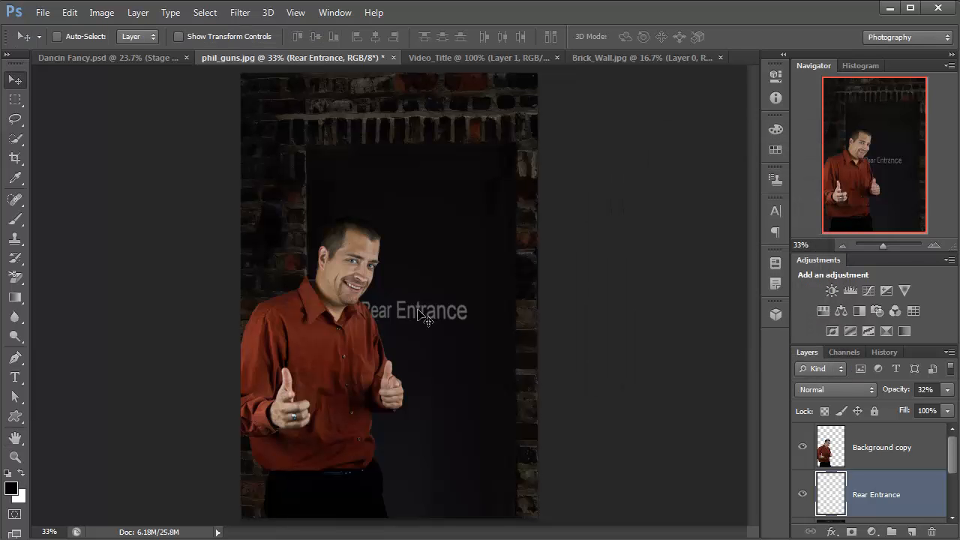
Inspect the blurred lettering up close and lower the Rear Entrance layer's opacity to 25%
left_click(887, 246)
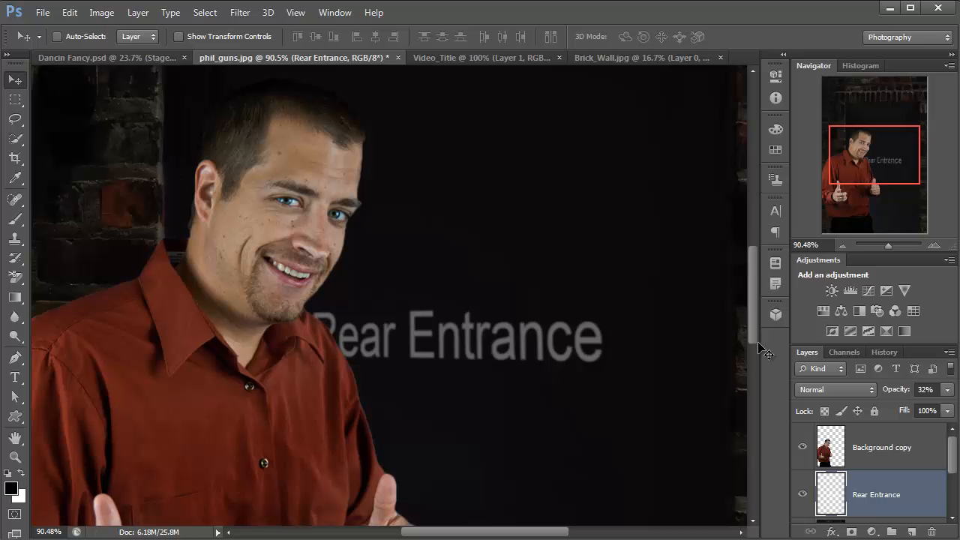
left_click(947, 389)
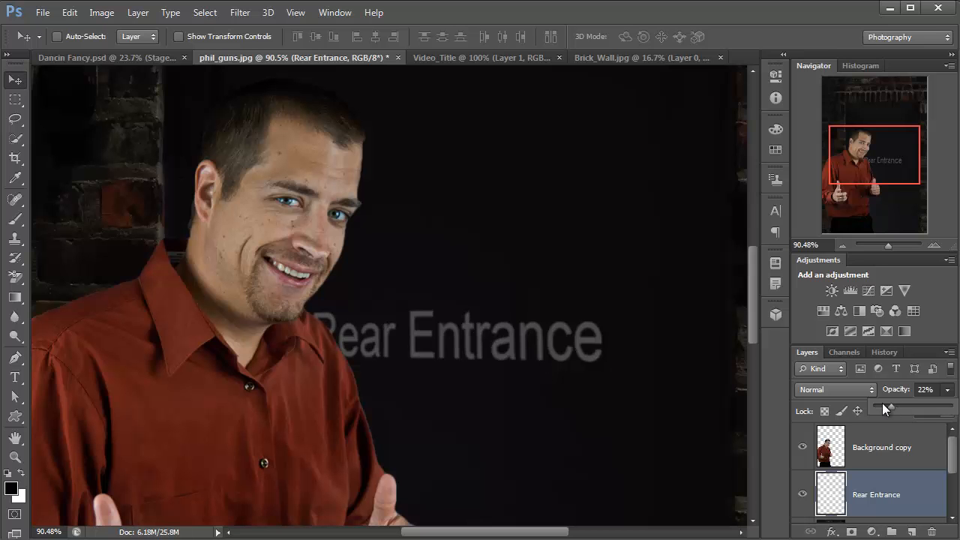
left_click(882, 402)
left_click_drag(892, 404, 894, 404)
left_click(556, 200)
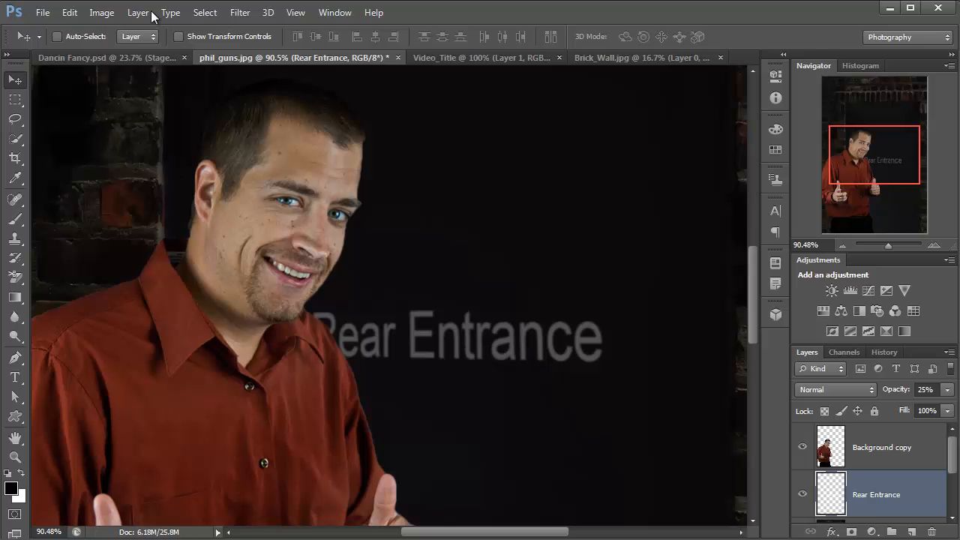
Try repeating the last Gaussian Blur on the Rear Entrance layer, undo it, and check the whole composite
left_click(239, 15)
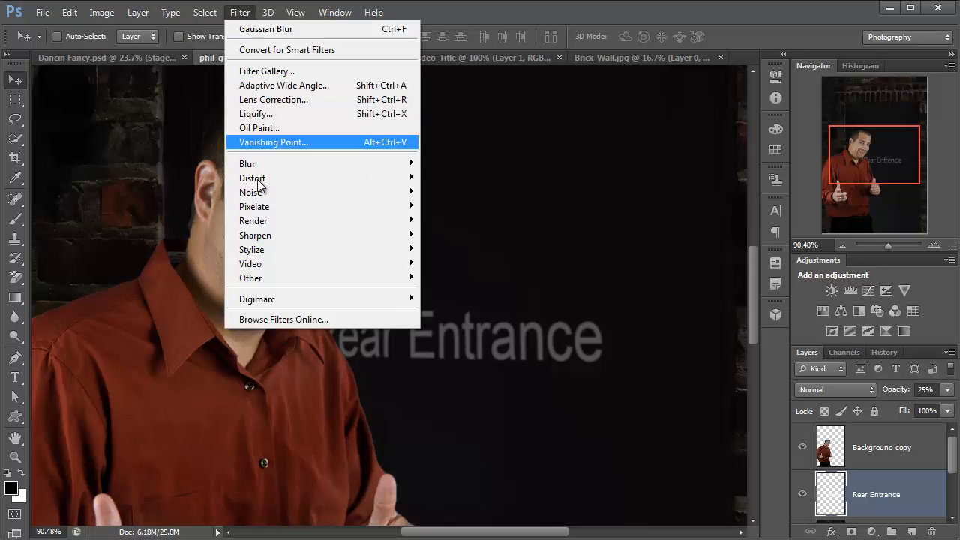
mouse_move(258, 165)
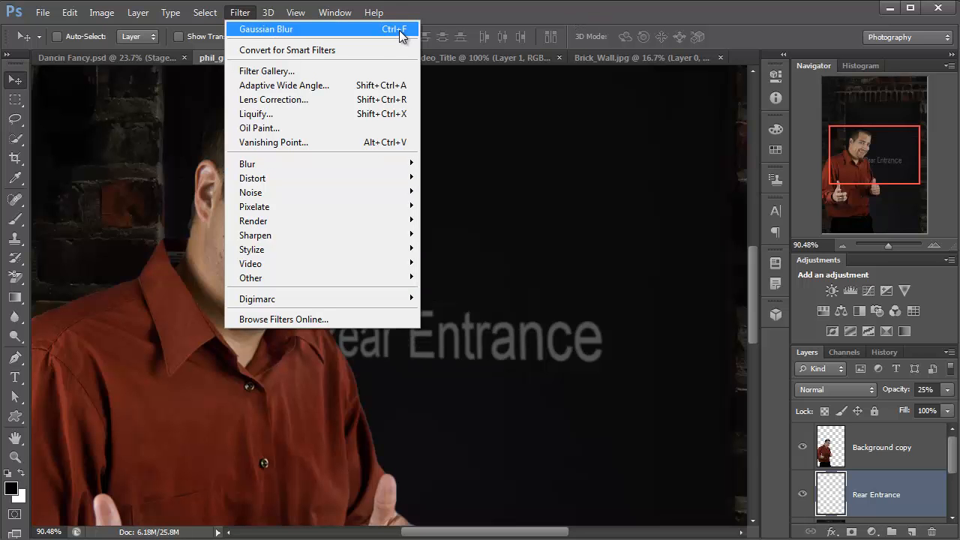
left_click(439, 35)
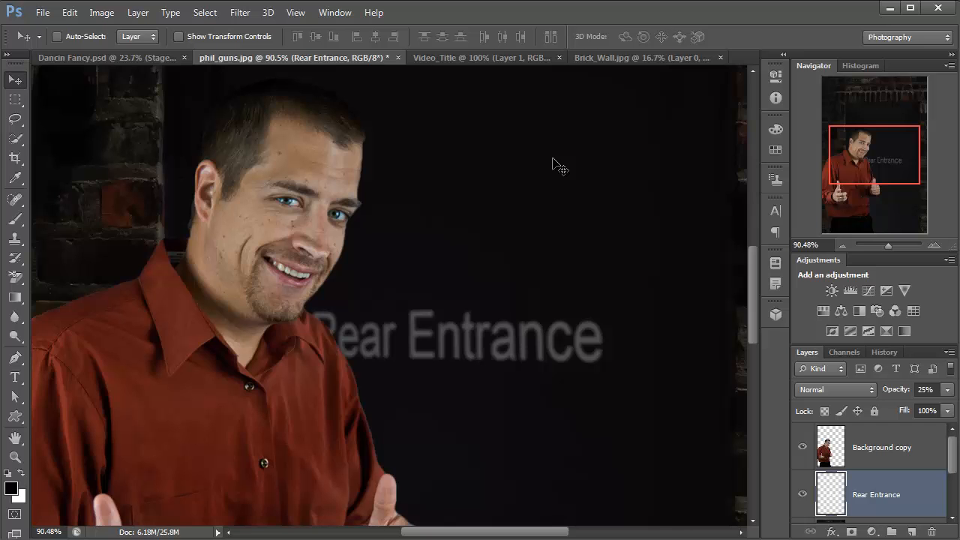
key("ctrl+minus")
key("ctrl+minus")
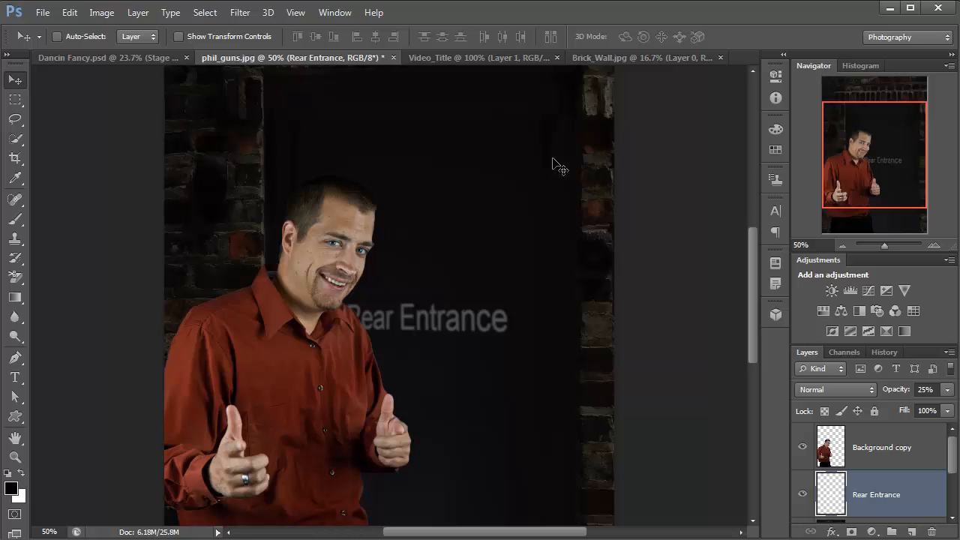
key("ctrl+alt+z")
key("ctrl+minus")
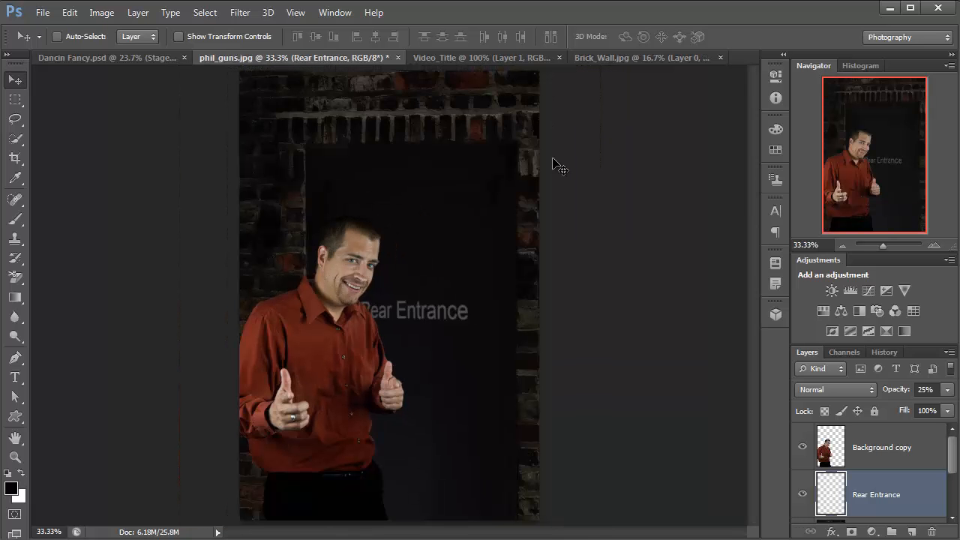
key("ctrl+minus")
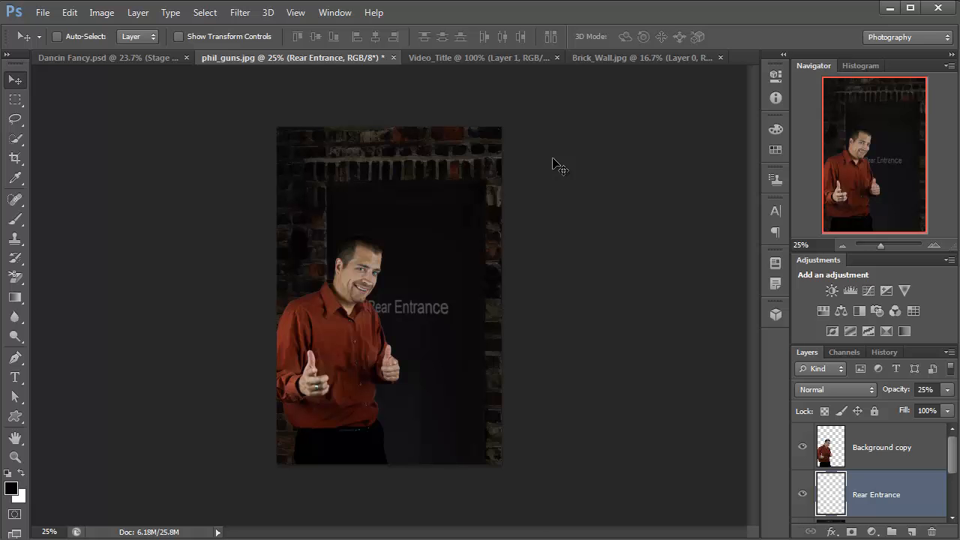
Toggle the Rear Entrance layer's visibility to compare the door with and without the lettering
key("ctrl+plus")
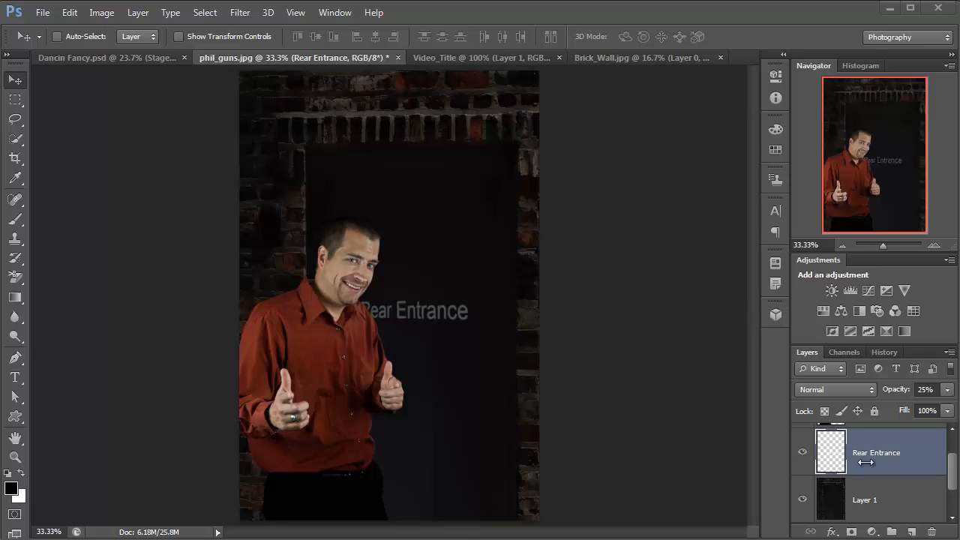
left_click(802, 454)
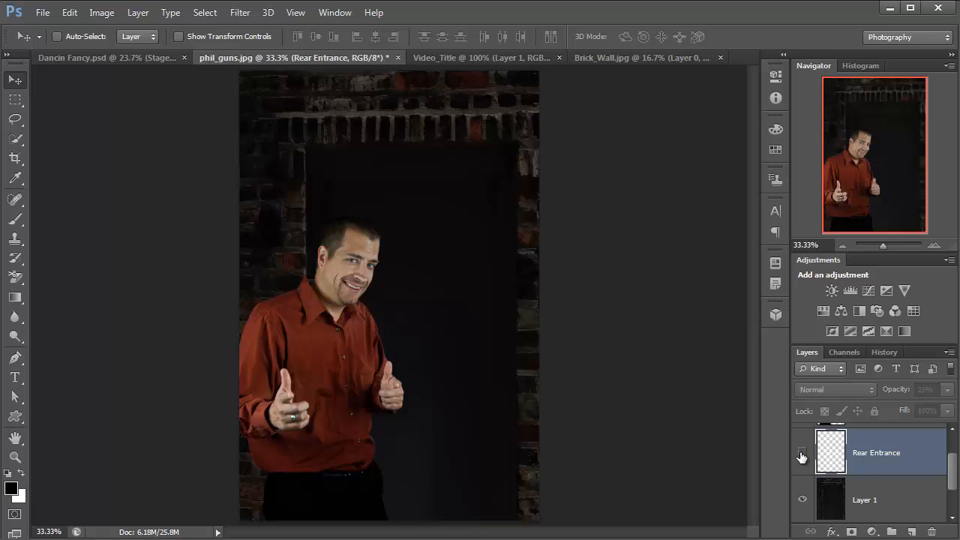
left_click(802, 453)
left_click(801, 453)
left_click(802, 453)
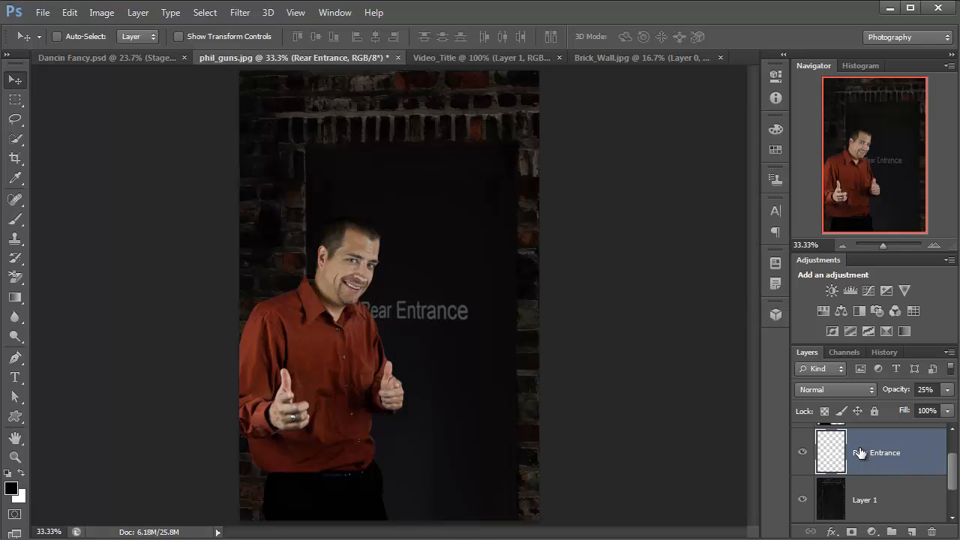
Merge the Rear Entrance layer down into Layer 1 and check the merged layer by toggling its visibility
key("shift+e")
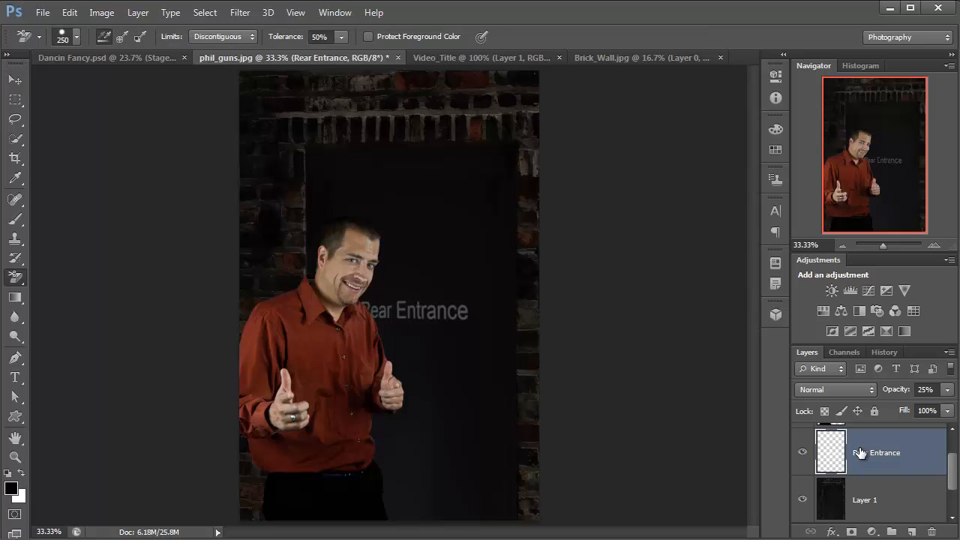
key("shift+e")
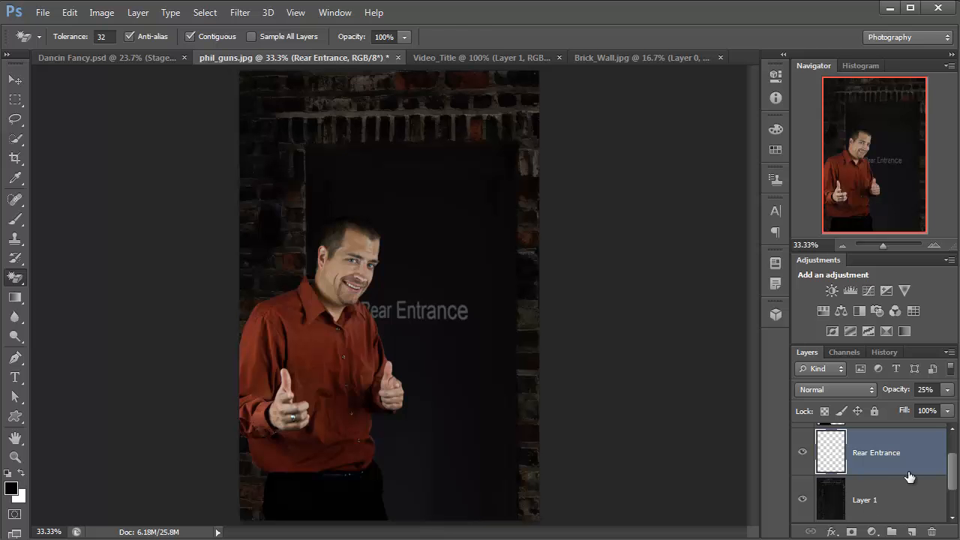
key("shift+e")
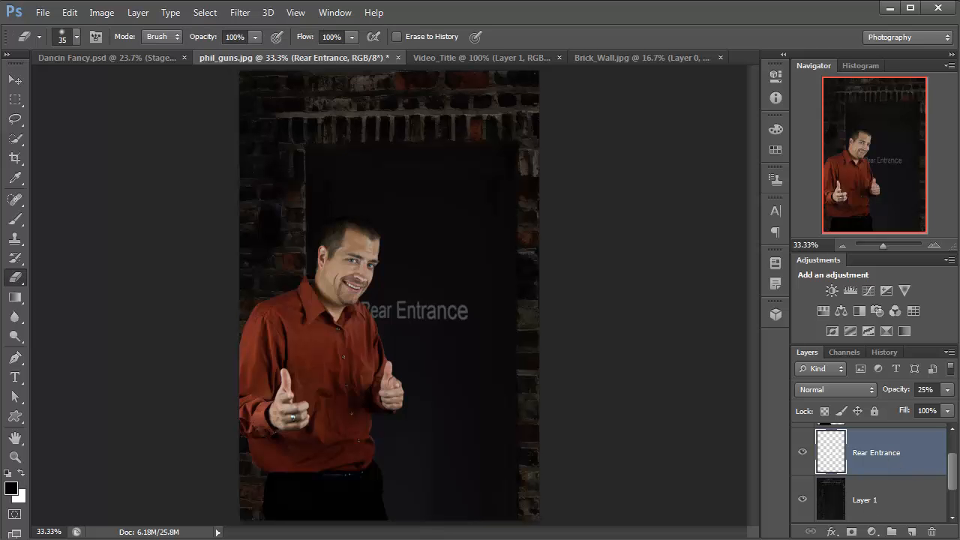
key("Delete")
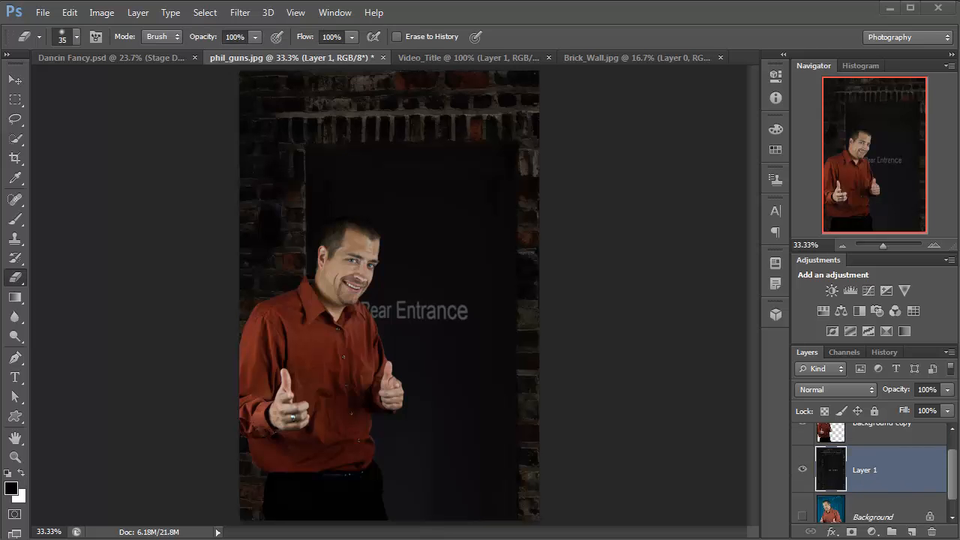
left_click(803, 470)
left_click(803, 469)
Rename the Background copy layer with the cut-out man's first name
key("alt+]")
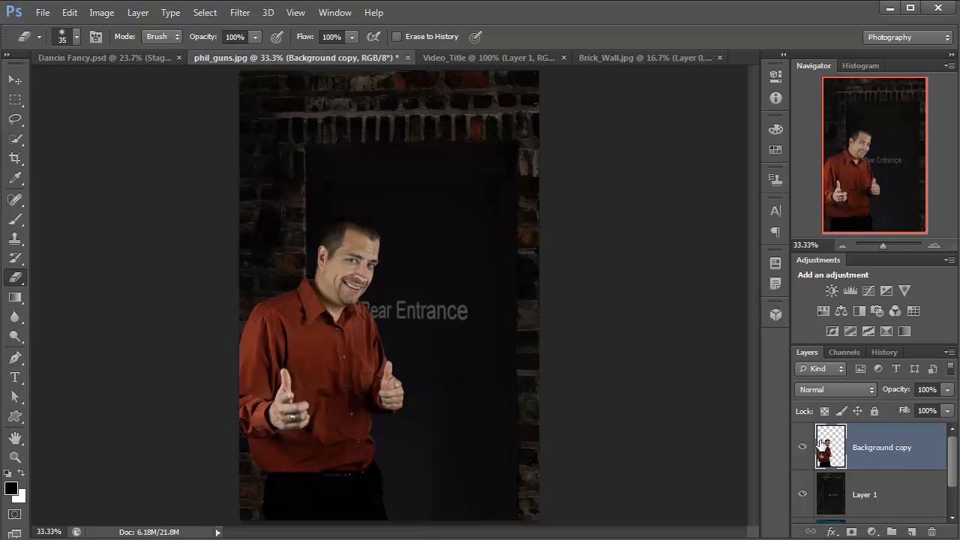
double_click(869, 449)
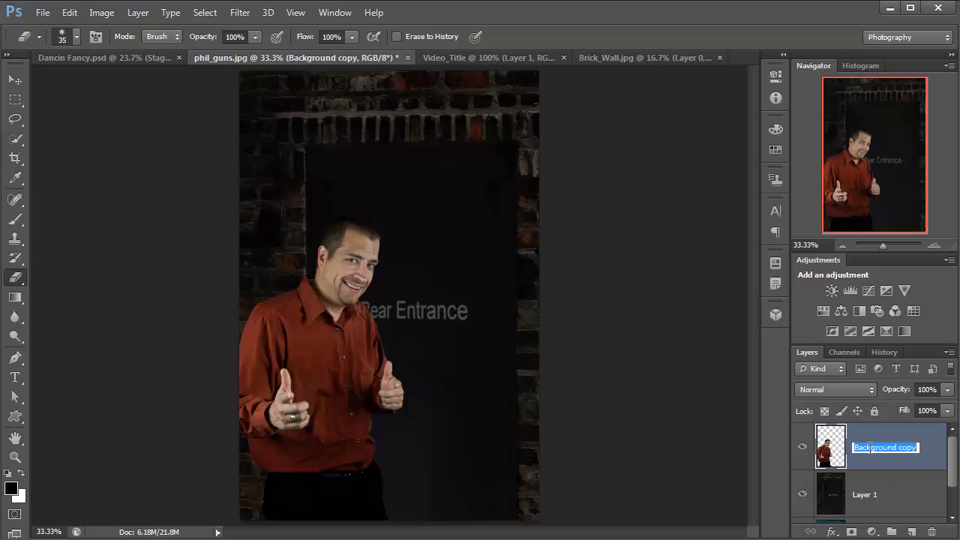
type("P")
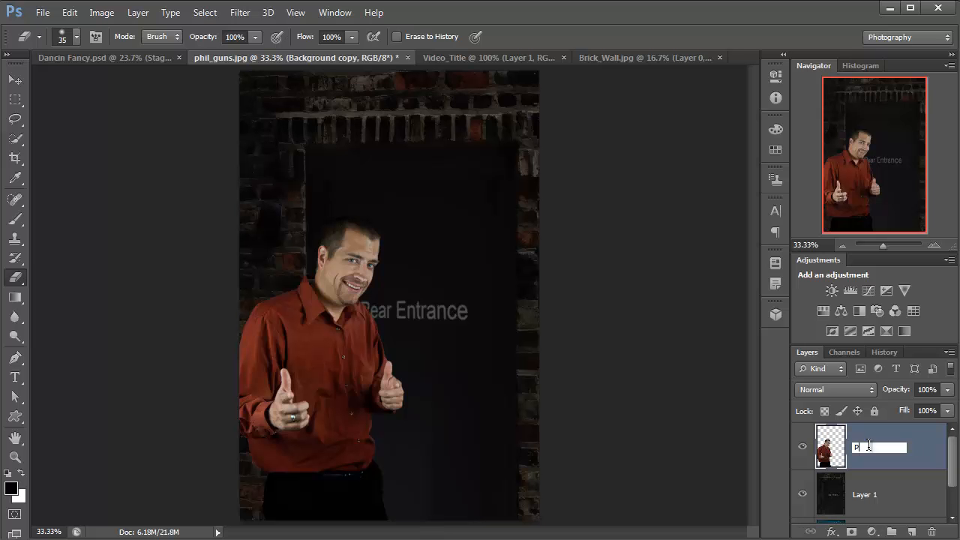
type("hil")
key("Return")
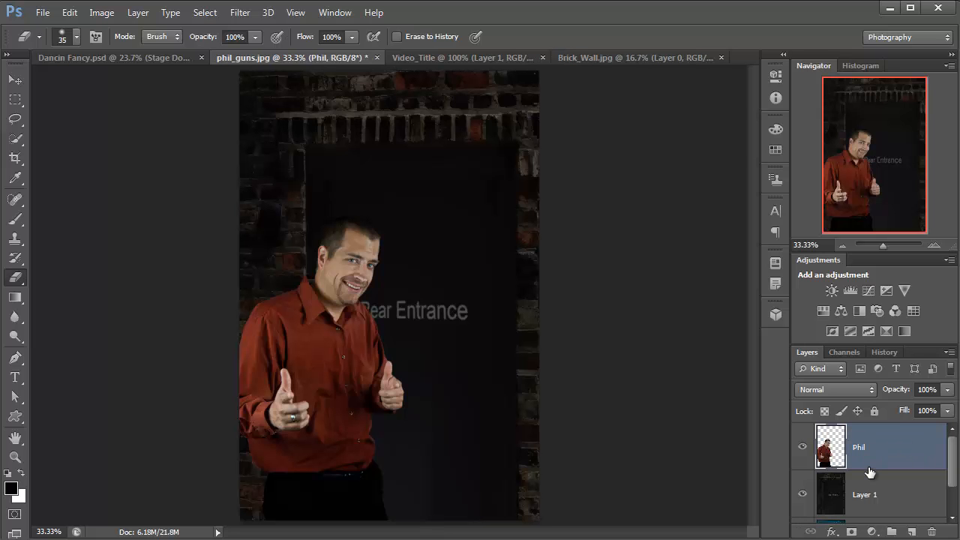
Rename Layer 1, the brick doorway layer, as Background
double_click(869, 498)
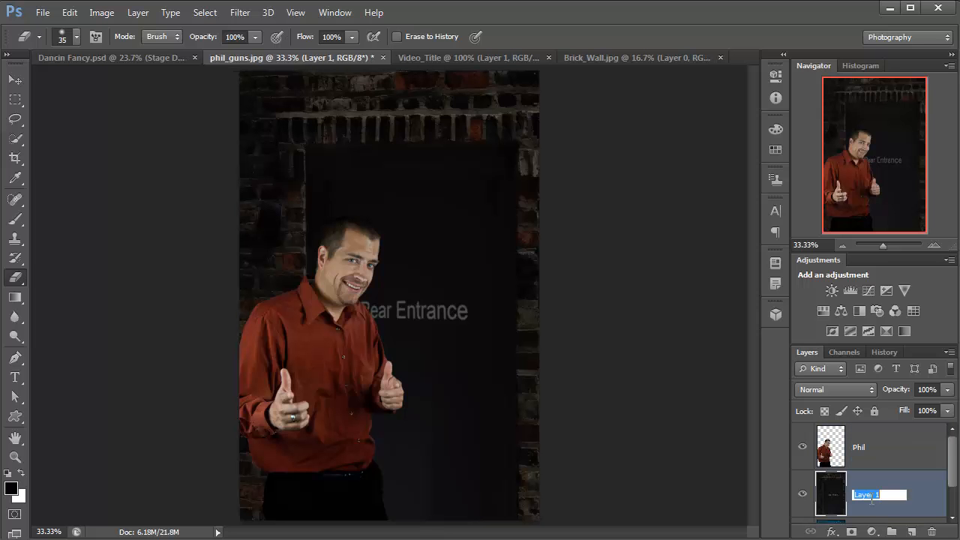
type("Background")
key("Return")
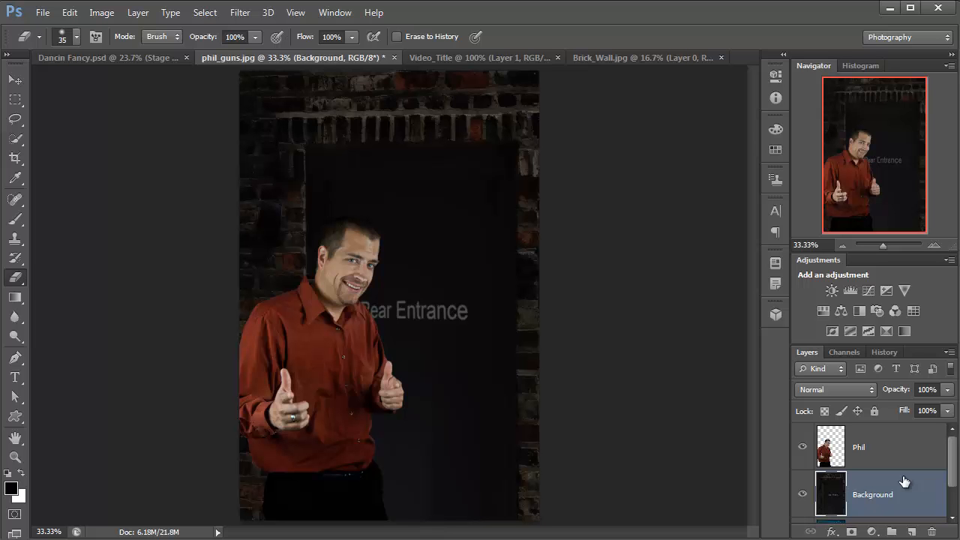
Add a Multiply drop shadow to the cut-out man's layer with 48% opacity, -153° angle, 6 px distance and 29 px size
left_click(875, 448)
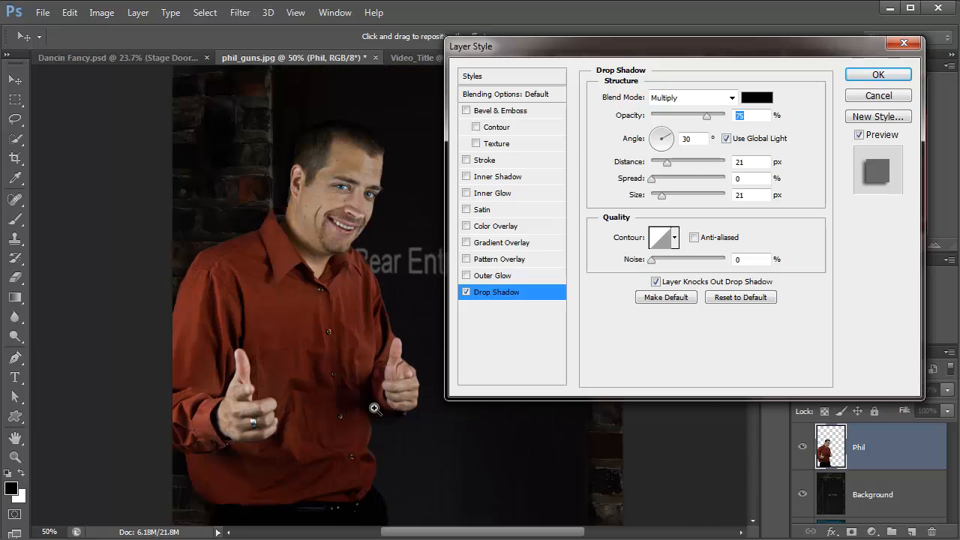
left_click(375, 408)
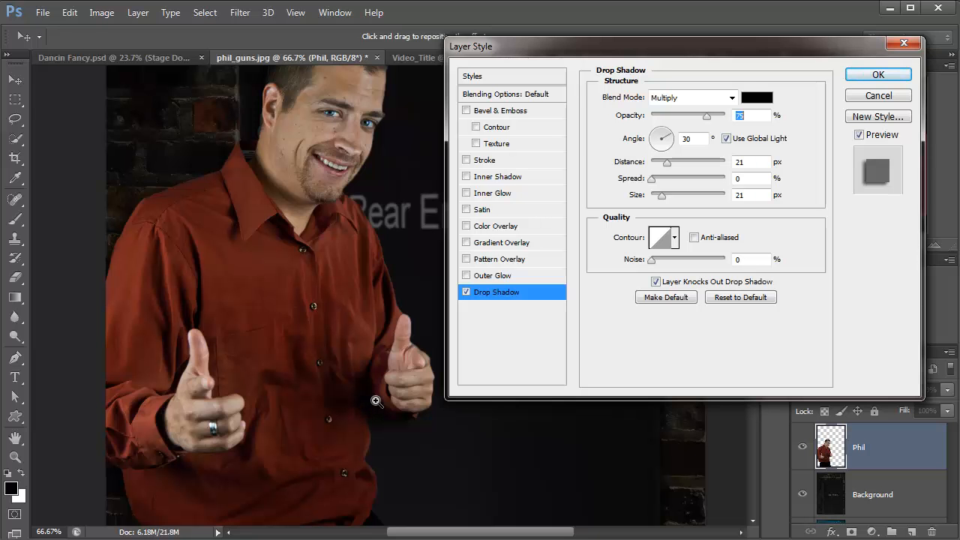
left_click(376, 409)
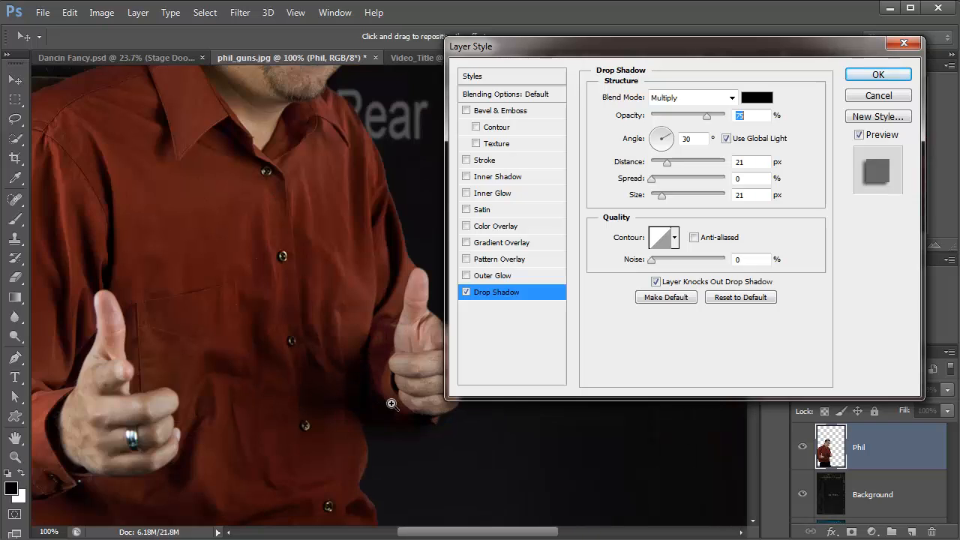
left_click_drag(355, 315, 258, 304)
mouse_move(251, 409)
left_mouse_down()
mouse_move(269, 402)
mouse_move(253, 393)
mouse_move(259, 402)
left_mouse_up()
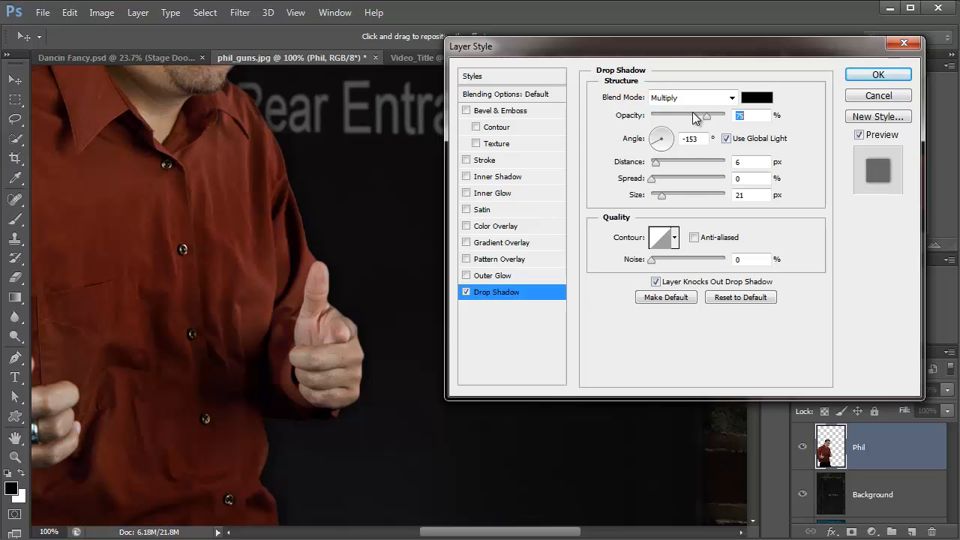
left_click_drag(693, 112, 685, 118)
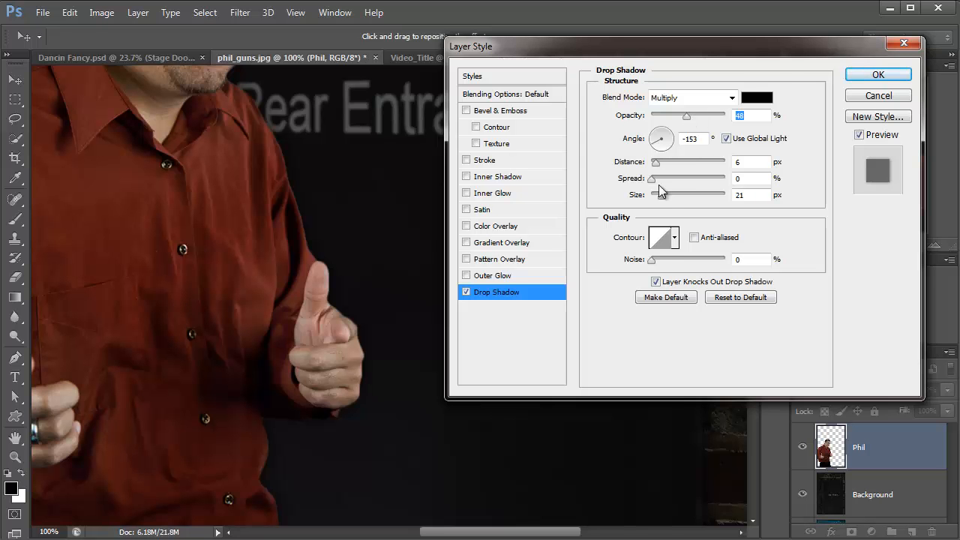
mouse_move(659, 197)
left_mouse_down()
mouse_move(676, 201)
mouse_move(660, 209)
left_mouse_up()
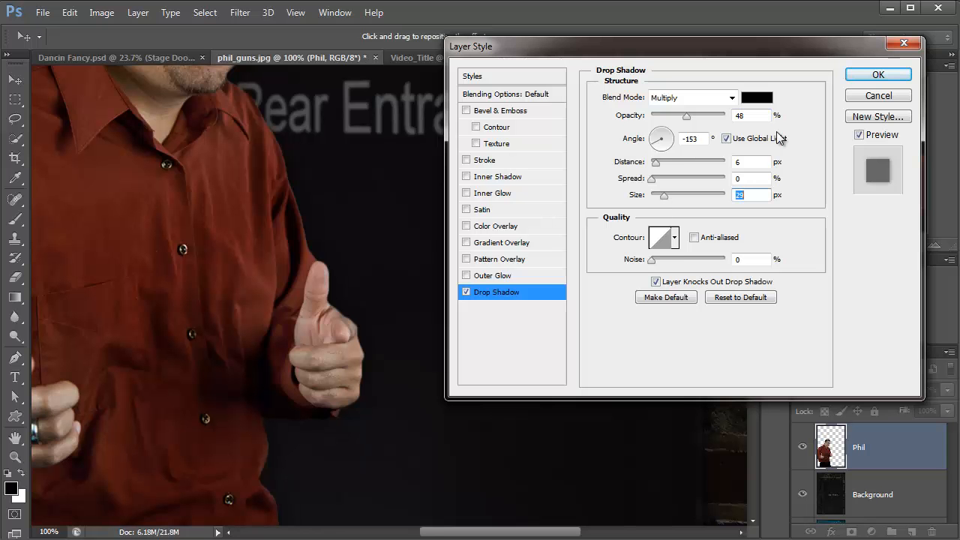
left_click(878, 74)
key("e")
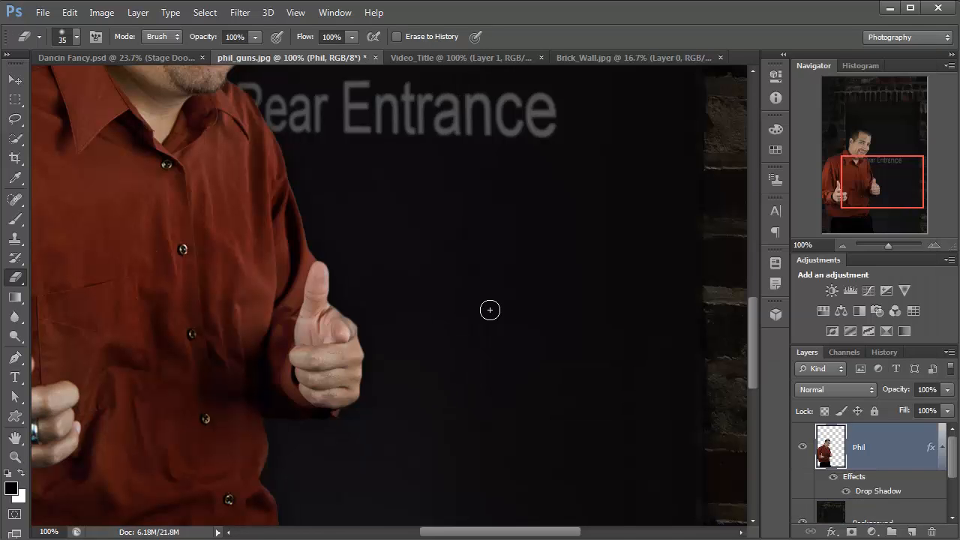
Create a paragraph text box over the upper brickwork and door top, reading "The Dancing" and "Night Life" on two lines
key("ctrl+minus")
key("ctrl+minus")
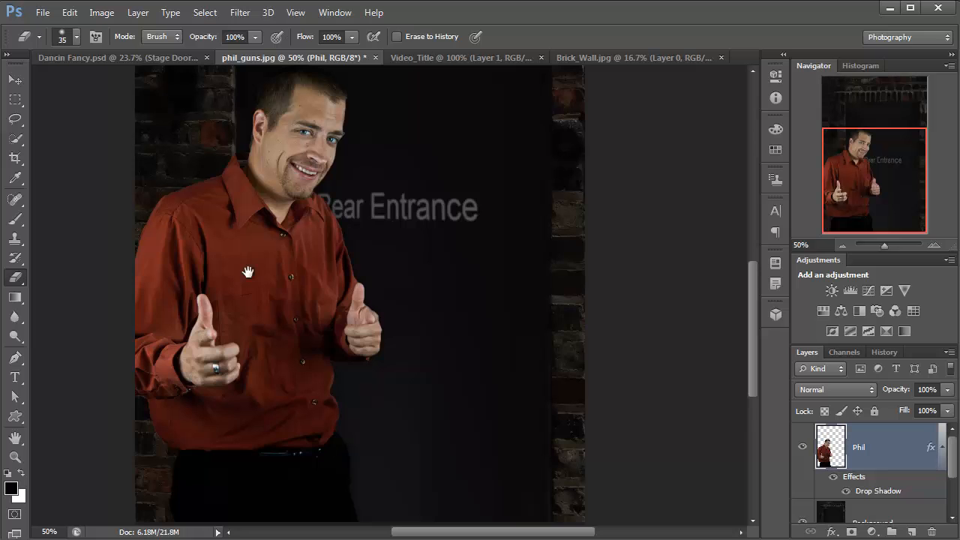
left_click_drag(256, 306, 266, 368)
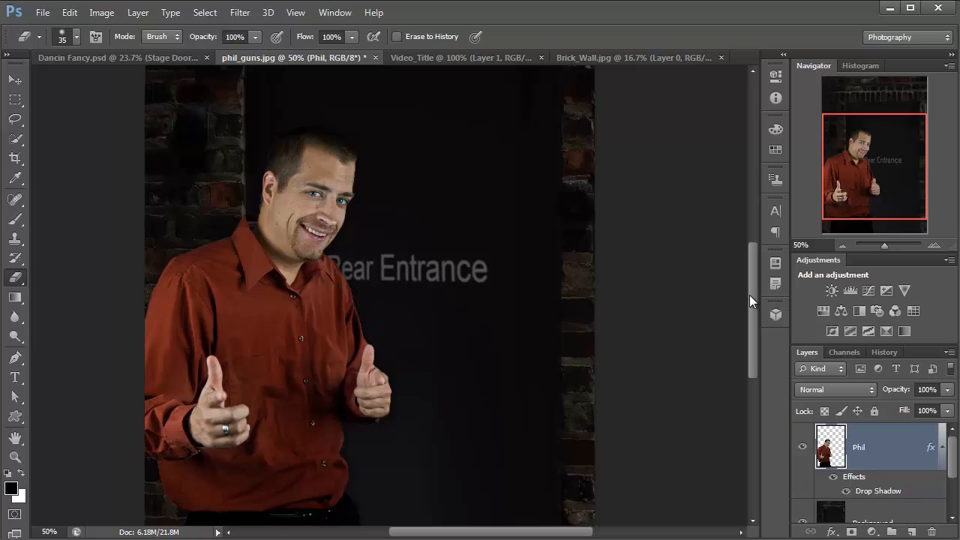
scroll(748, 249, "up", 2)
scroll(748, 249, "up", 5)
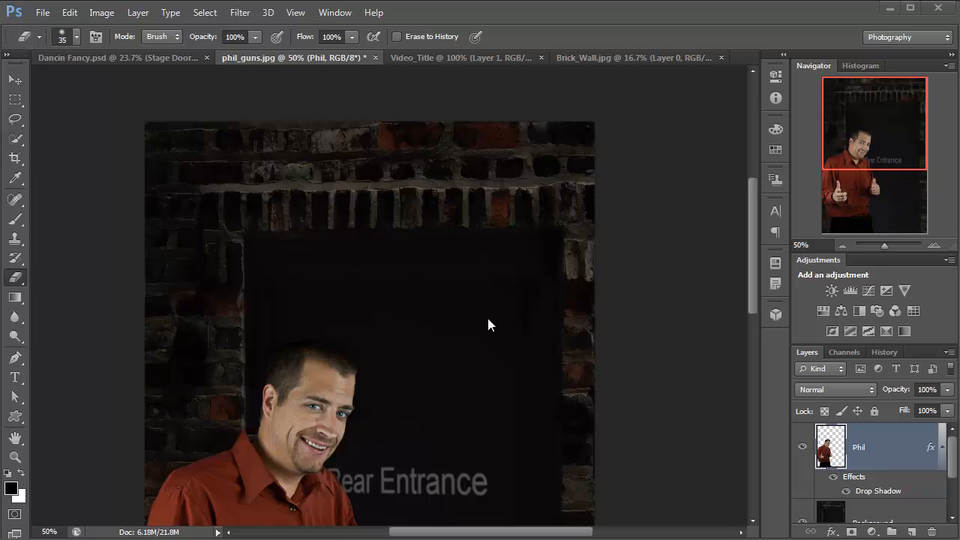
left_click(15, 377)
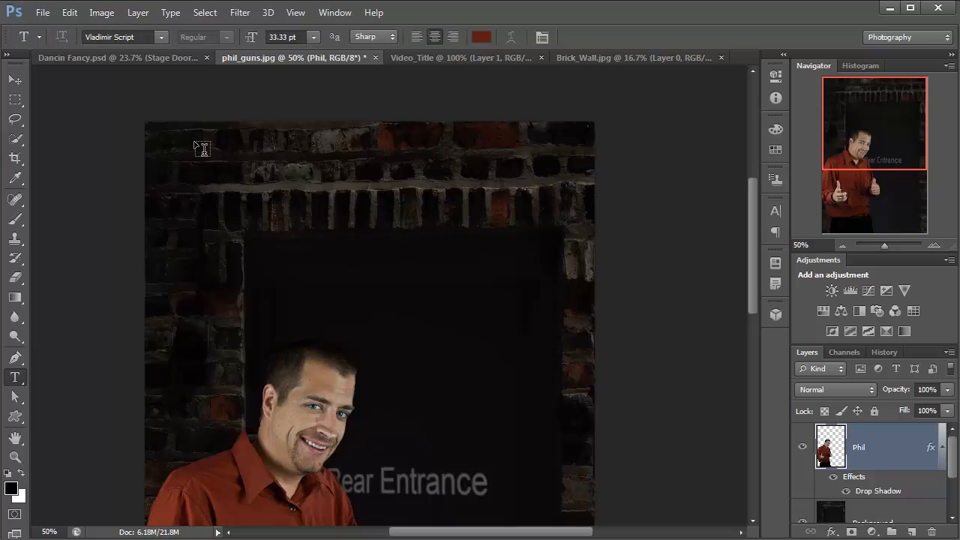
left_click_drag(200, 148, 558, 362)
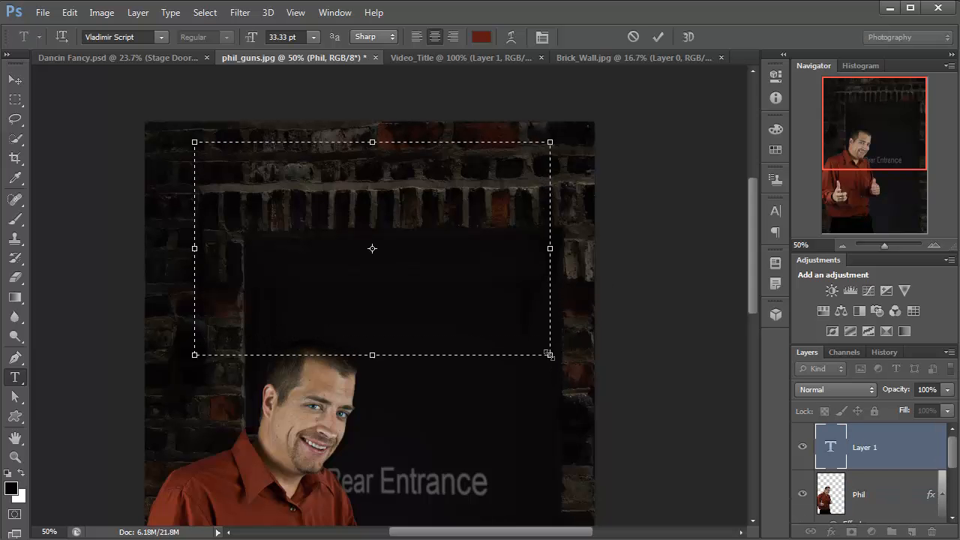
type("She Dancing")
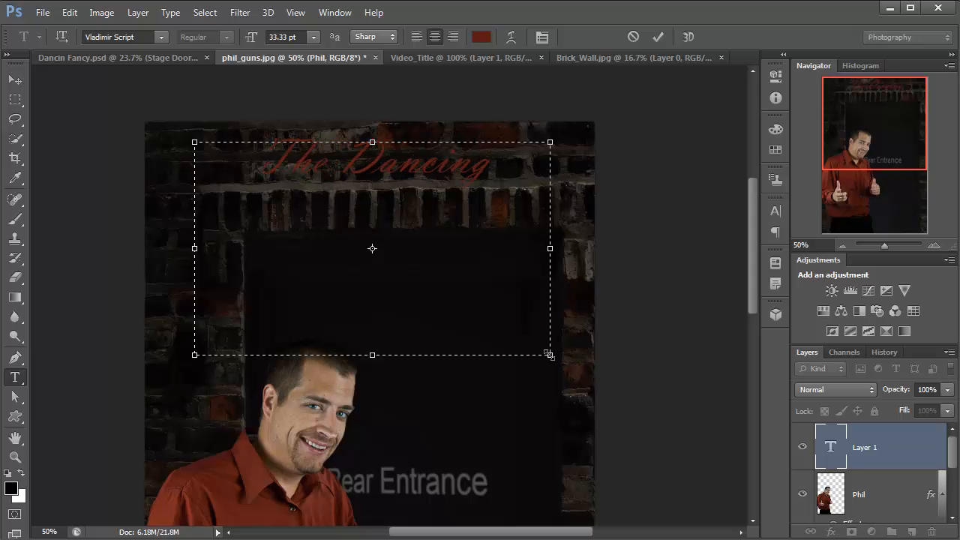
key("Return")
type("Night Li")
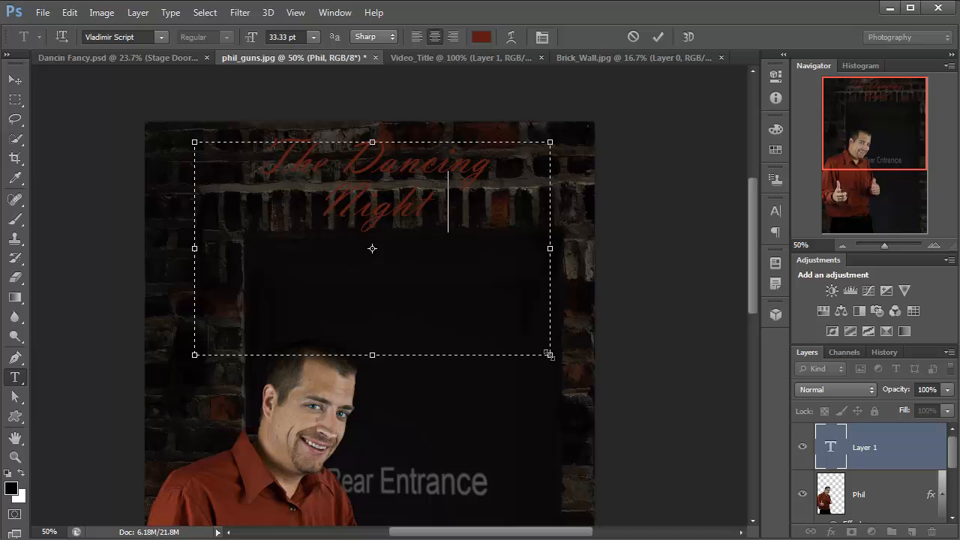
type("fe")
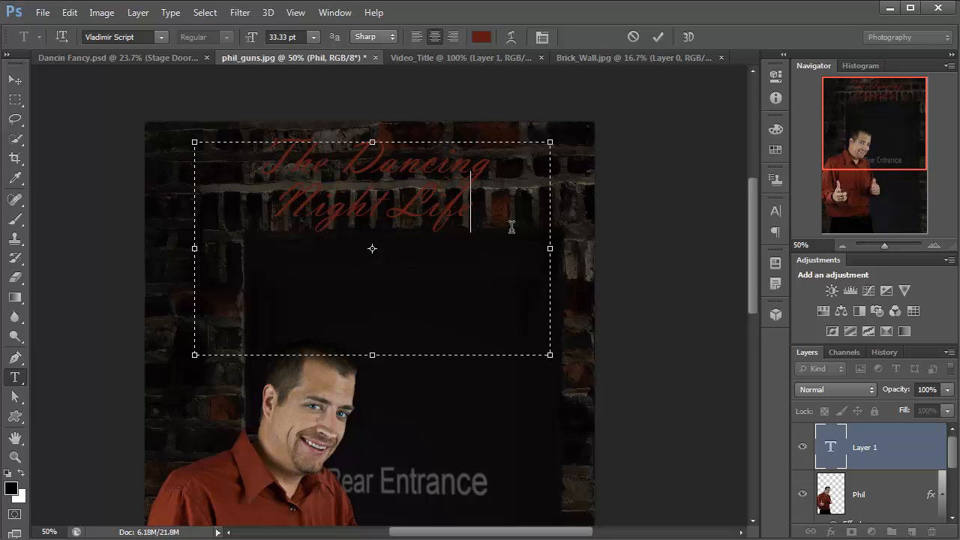
Change the colour of the whole "The Dancing Night Life" title to off-white #faf7f7
left_click_drag(480, 213, 241, 153)
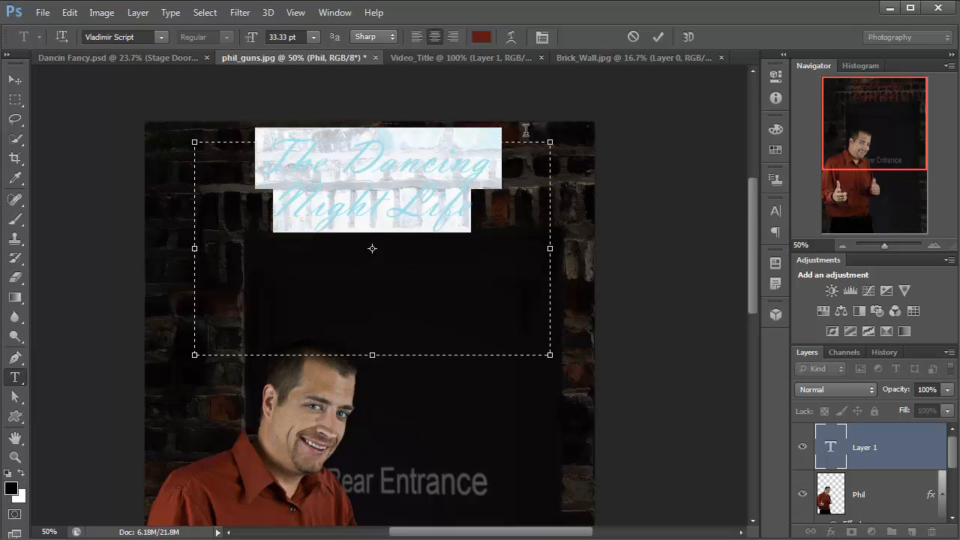
left_click(494, 218)
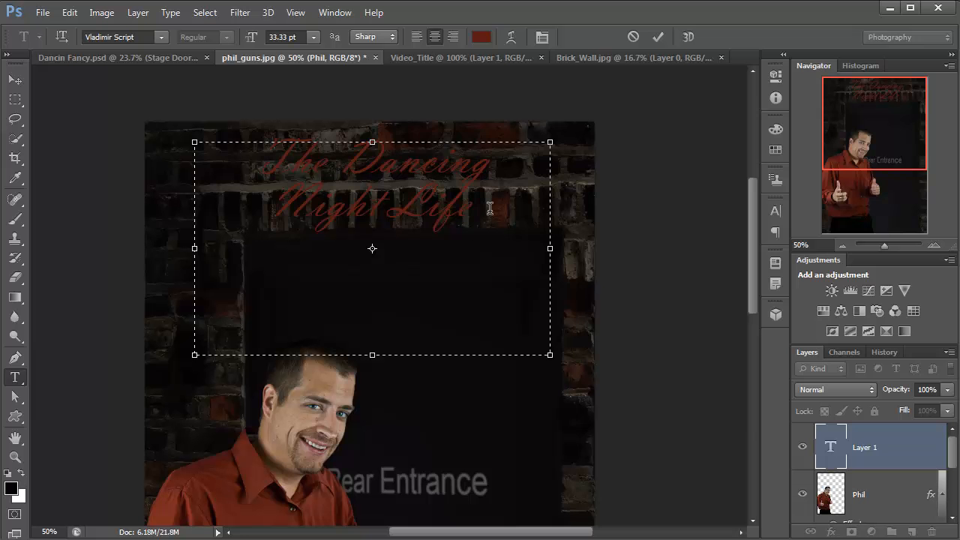
left_click_drag(464, 202, 216, 150)
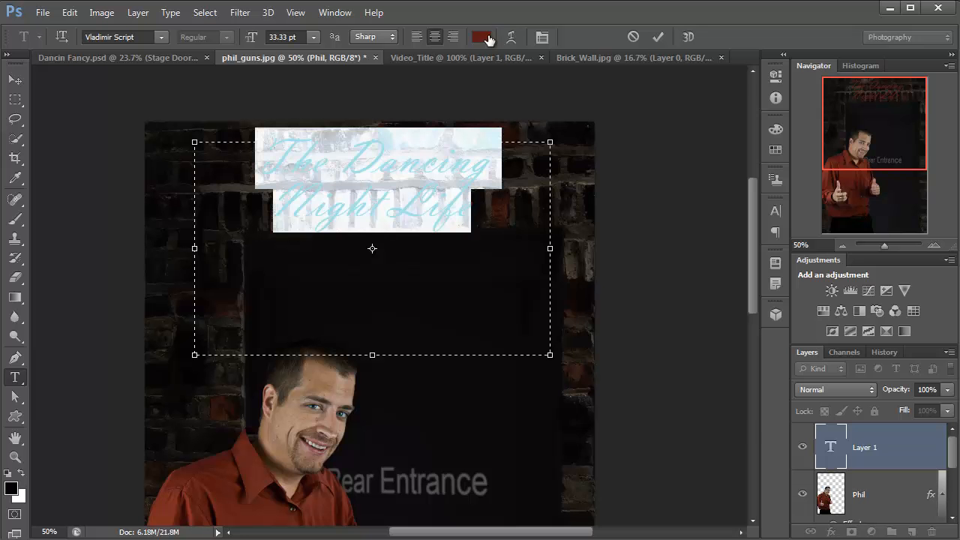
left_click(489, 37)
left_click(536, 204)
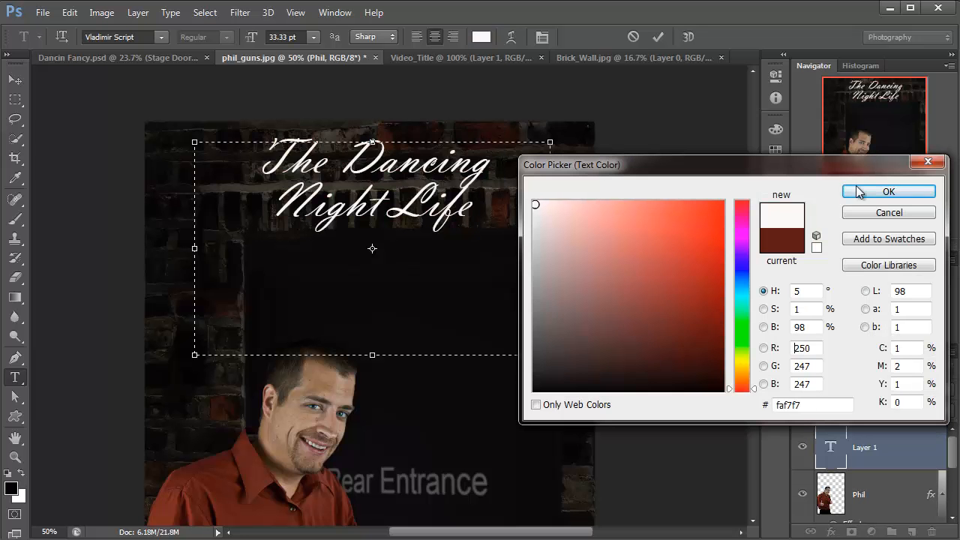
left_click(866, 193)
left_click(512, 219)
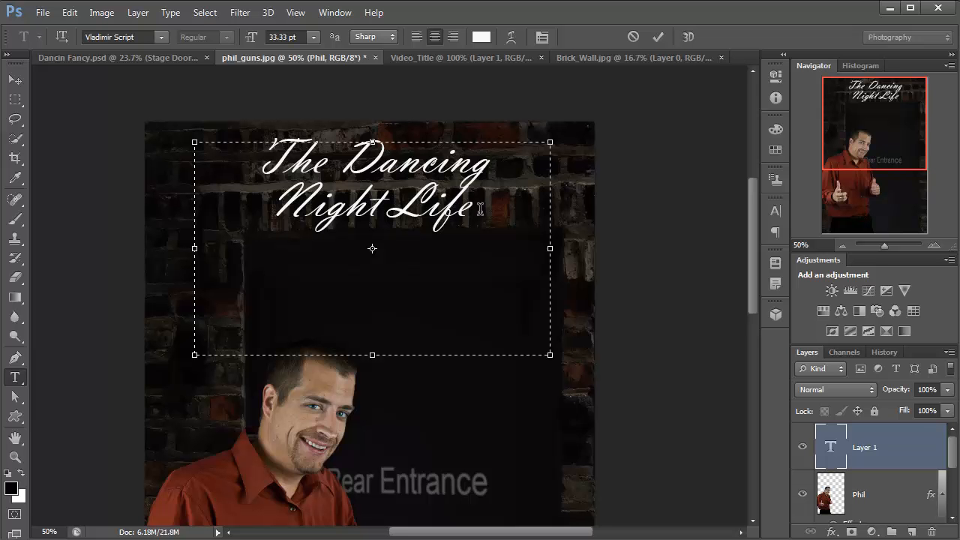
Set the line spacing of the whole "The Dancing Night Life" title to Auto
left_click_drag(478, 214, 274, 158)
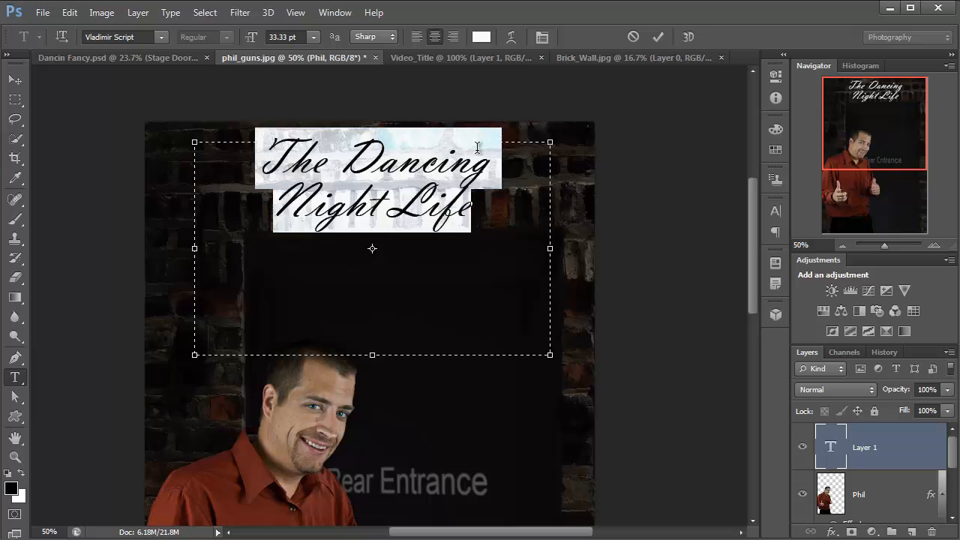
left_click(541, 36)
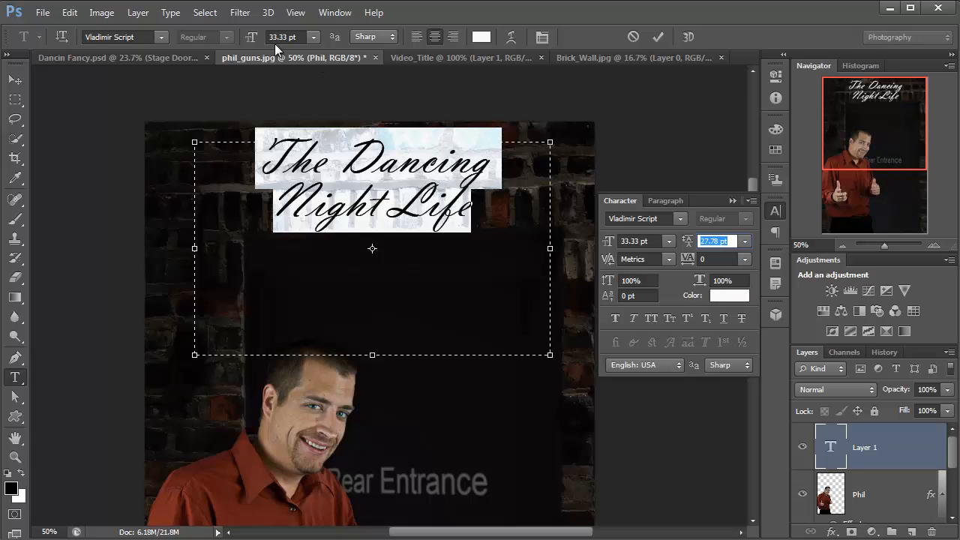
left_click(744, 242)
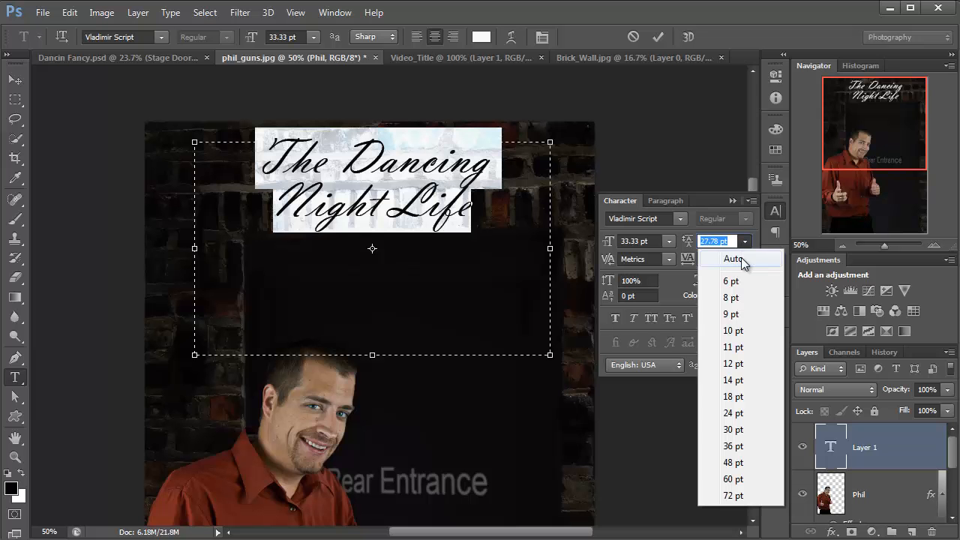
left_click(741, 257)
left_click(380, 211)
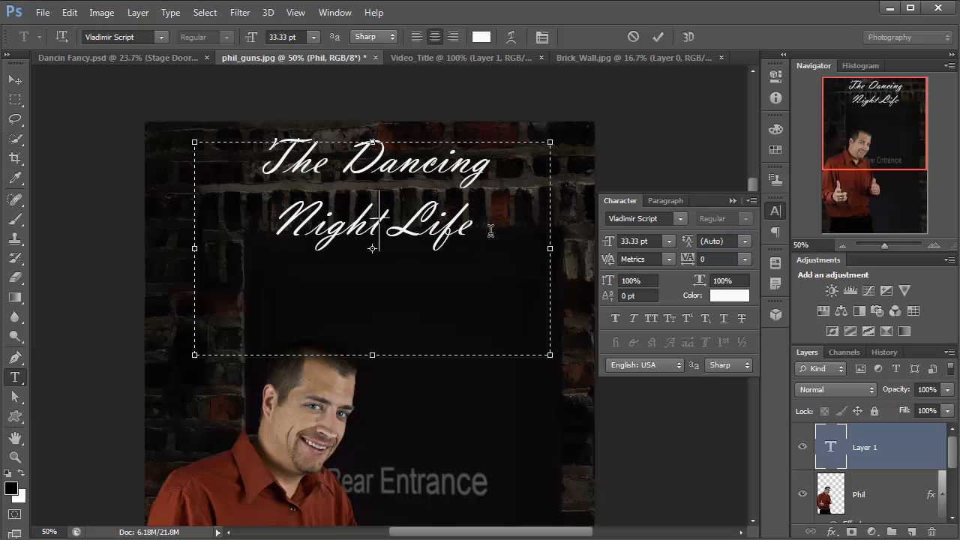
Try tighter leading on both title lines, first 24 pt and finally 30 pt
left_click_drag(491, 231, 250, 156)
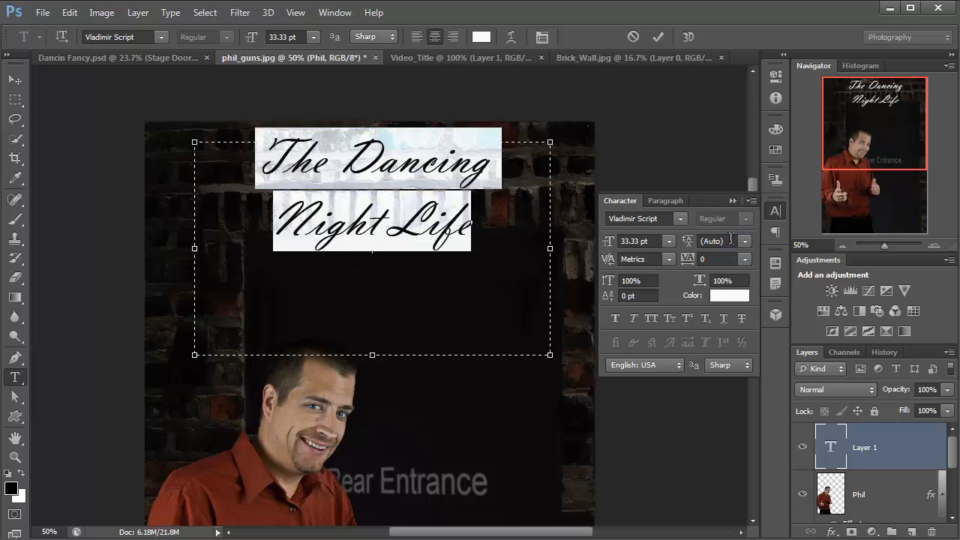
left_click(745, 242)
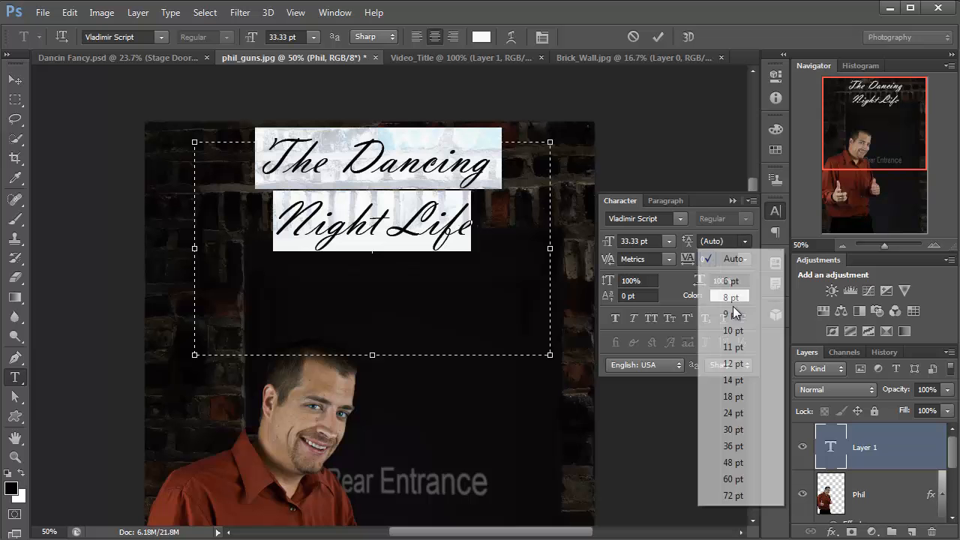
left_click(735, 415)
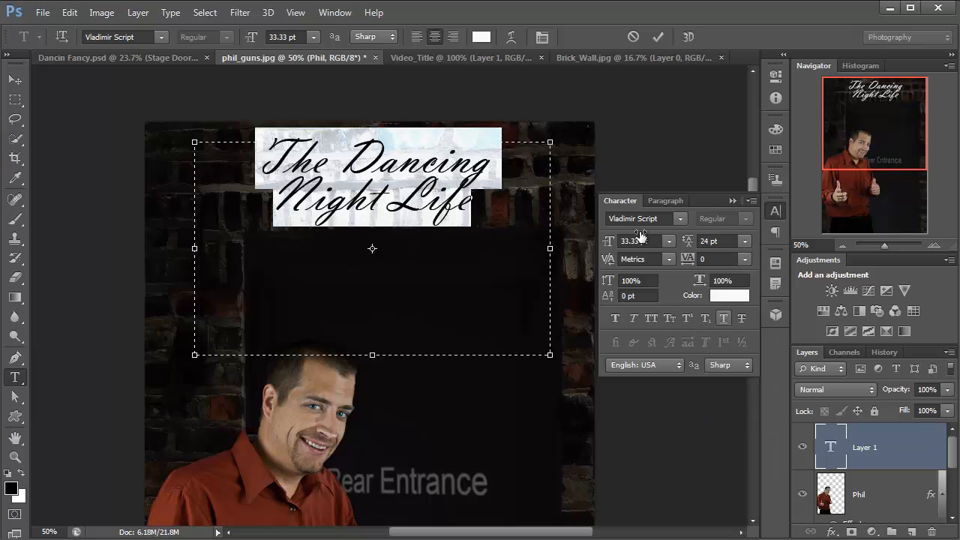
left_click(743, 243)
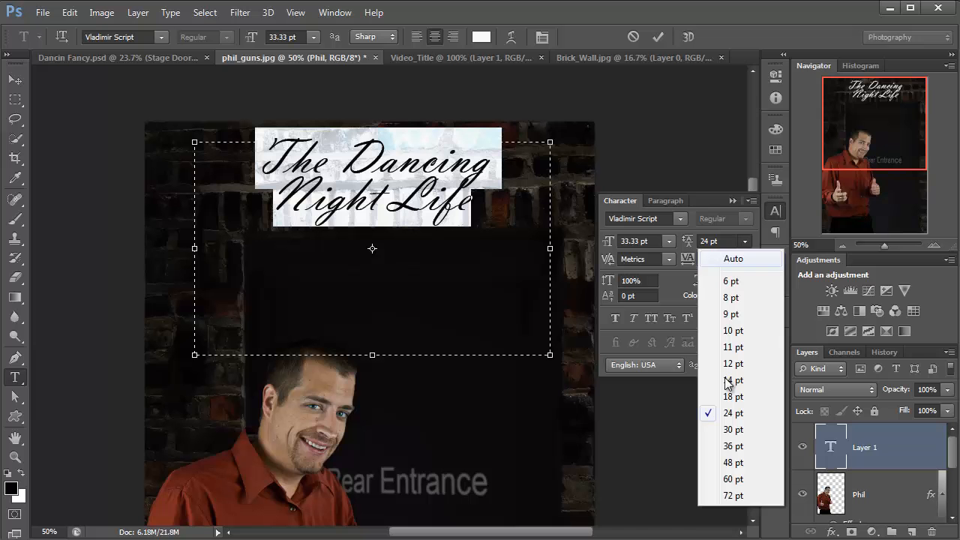
left_click(732, 430)
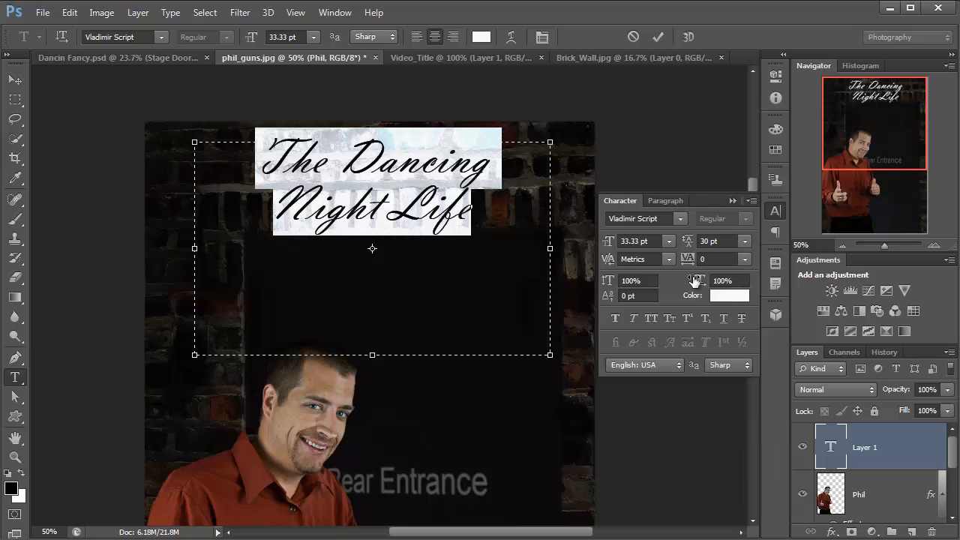
Set the title's leading to 32 pt and commit the text
double_click(704, 245)
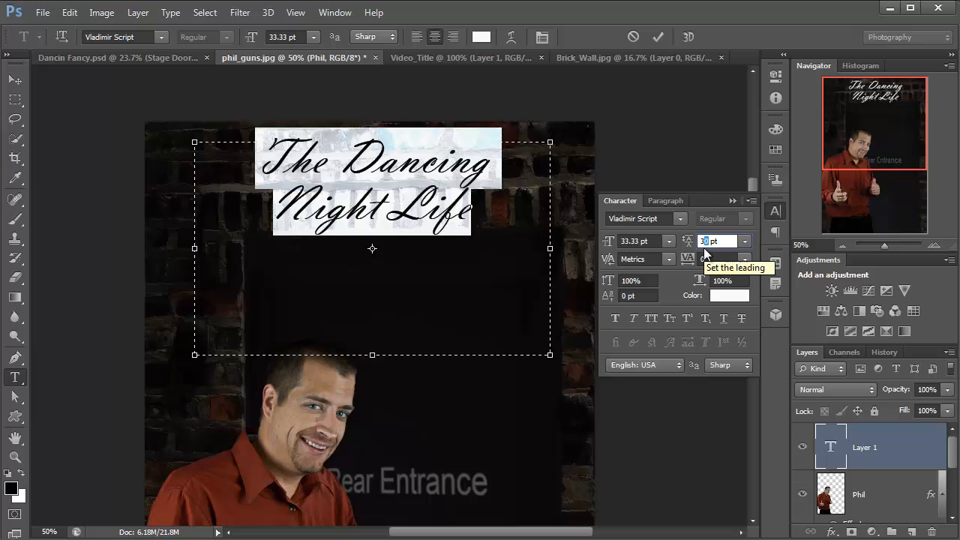
type("32")
key("Return")
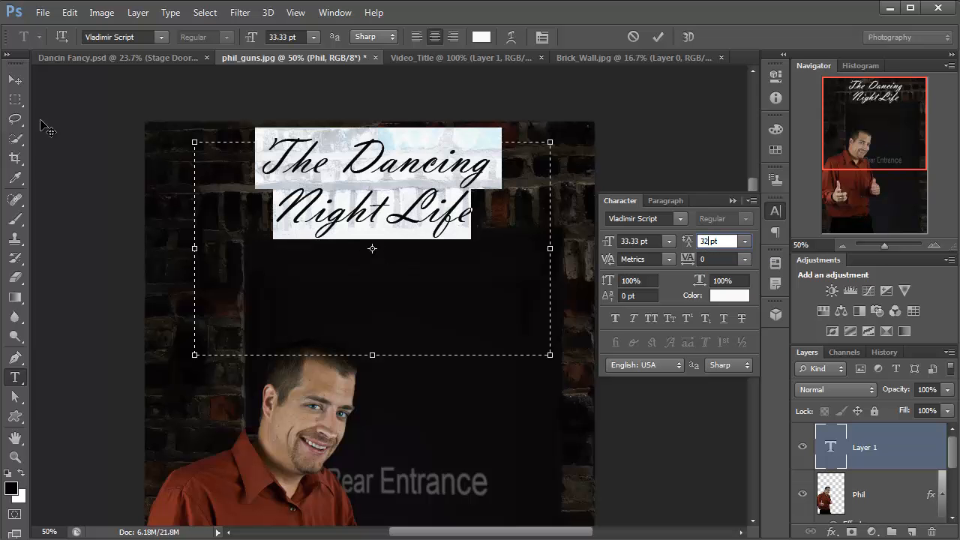
left_click(15, 79)
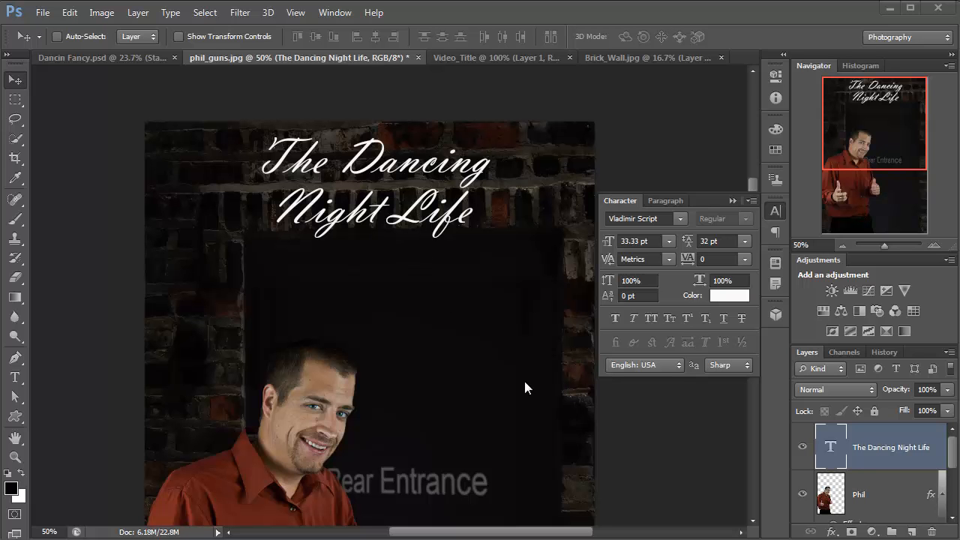
Reopen the title text for recolouring and try pale pink #e3b6b2 as its colour
double_click(830, 450)
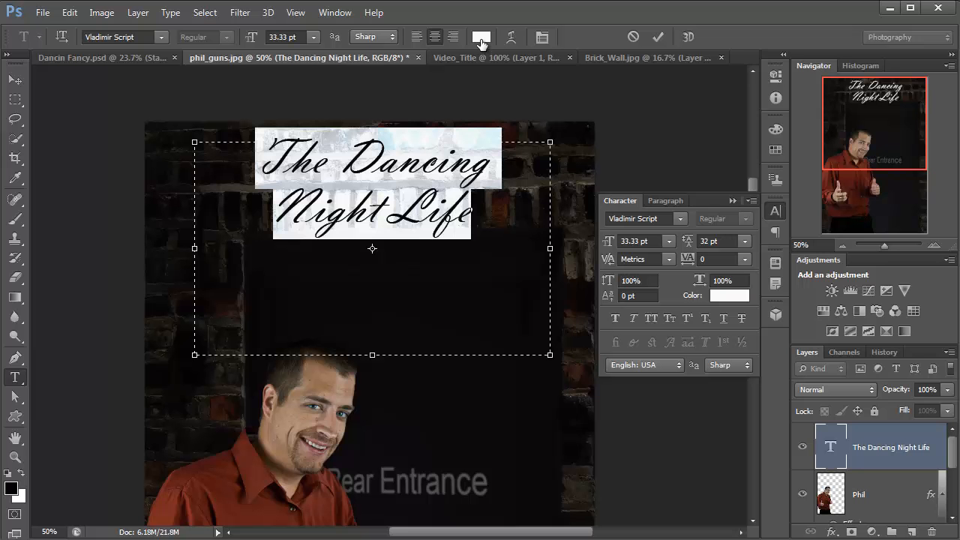
left_click(481, 38)
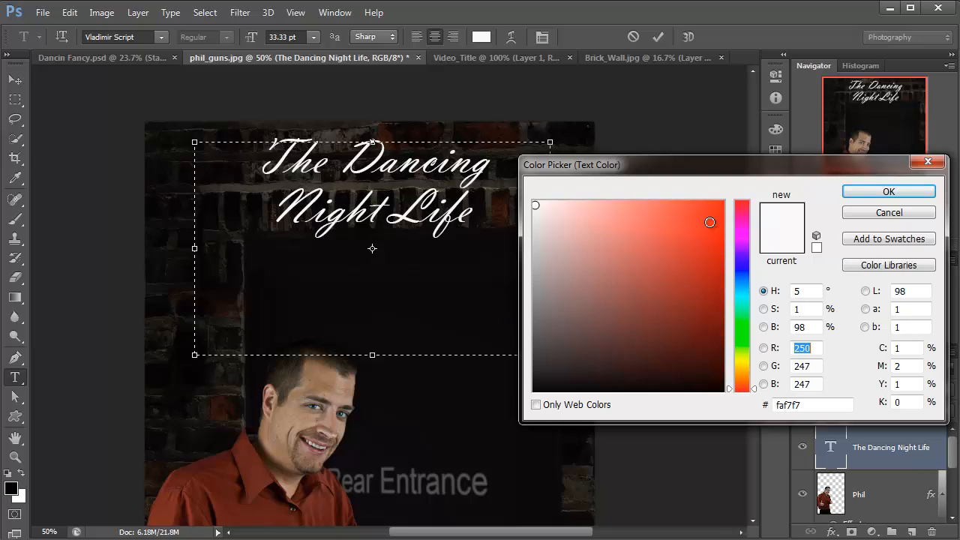
left_click_drag(713, 221, 639, 278)
left_click(574, 221)
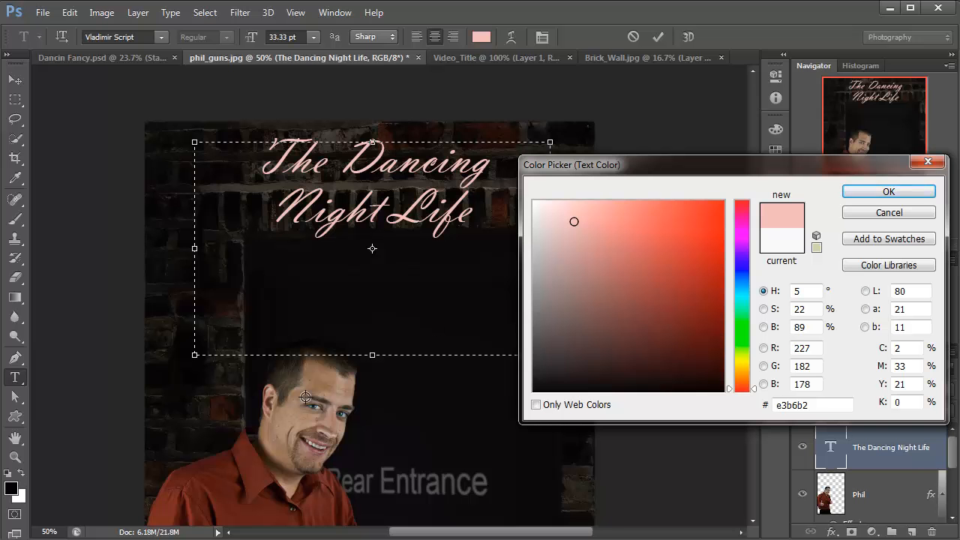
Try title colours sampled from the man's red shirt and the surrounding brickwork
left_click(229, 474)
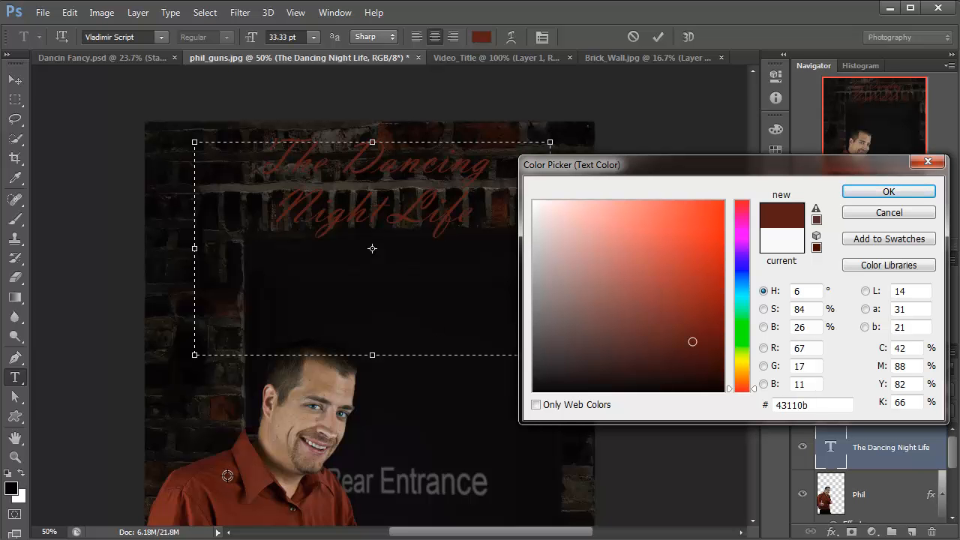
left_click(276, 518)
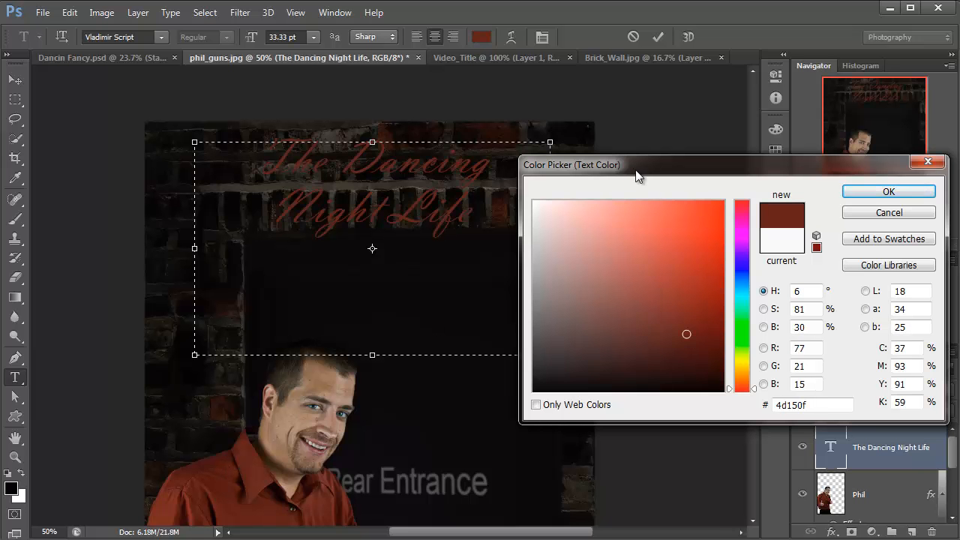
left_click_drag(639, 159, 745, 46)
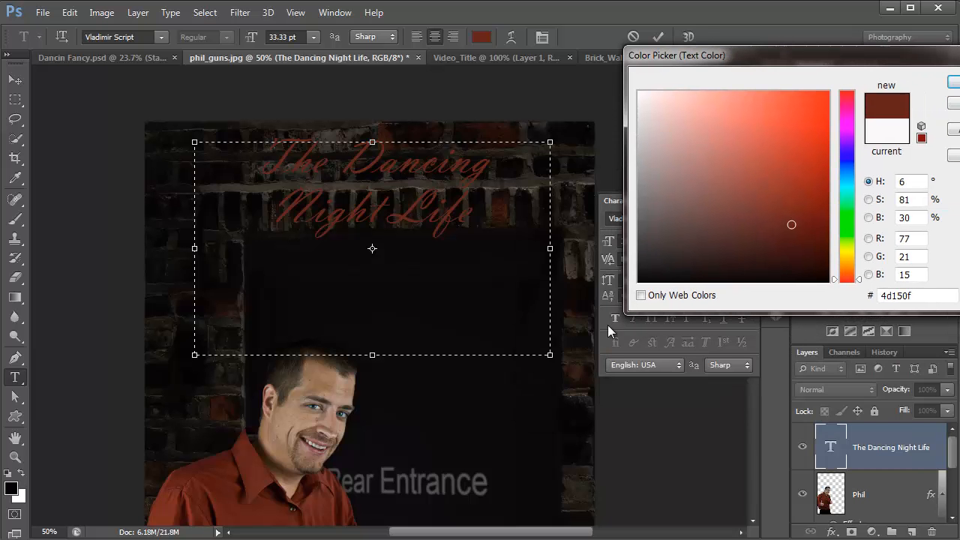
left_click(372, 249)
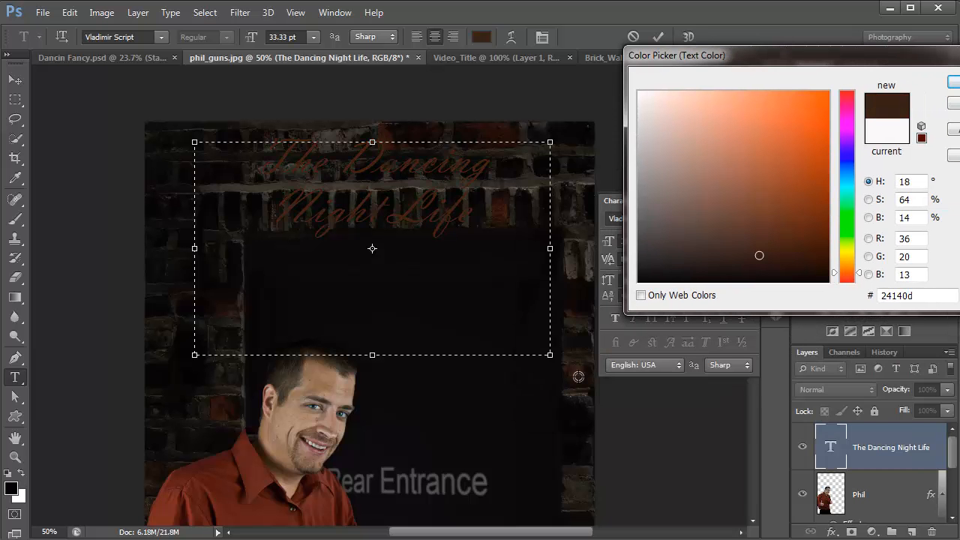
left_click(220, 407)
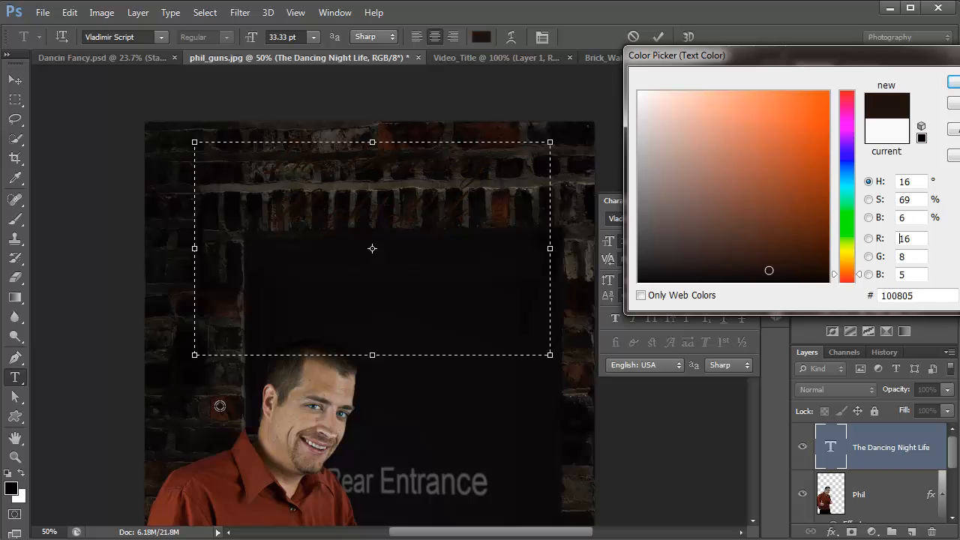
left_click(502, 119)
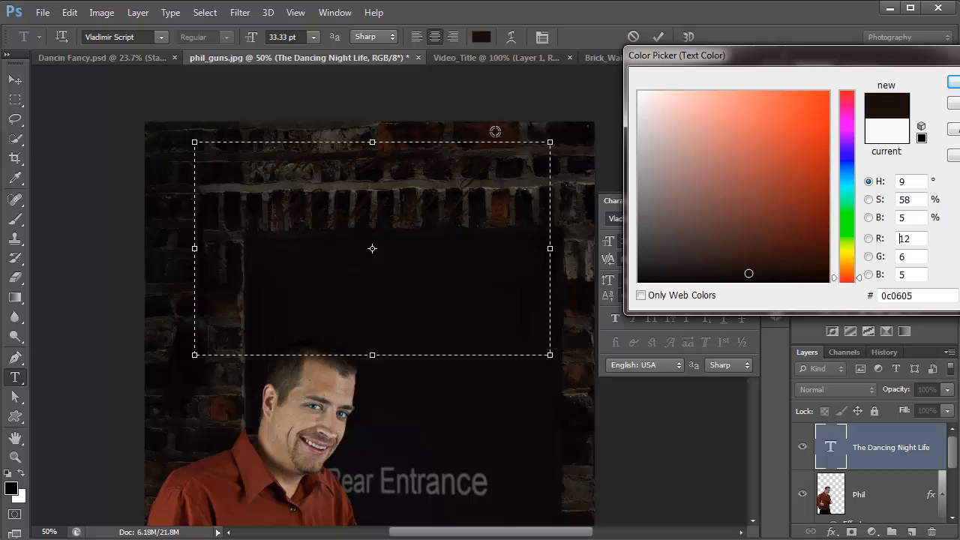
left_click(495, 132)
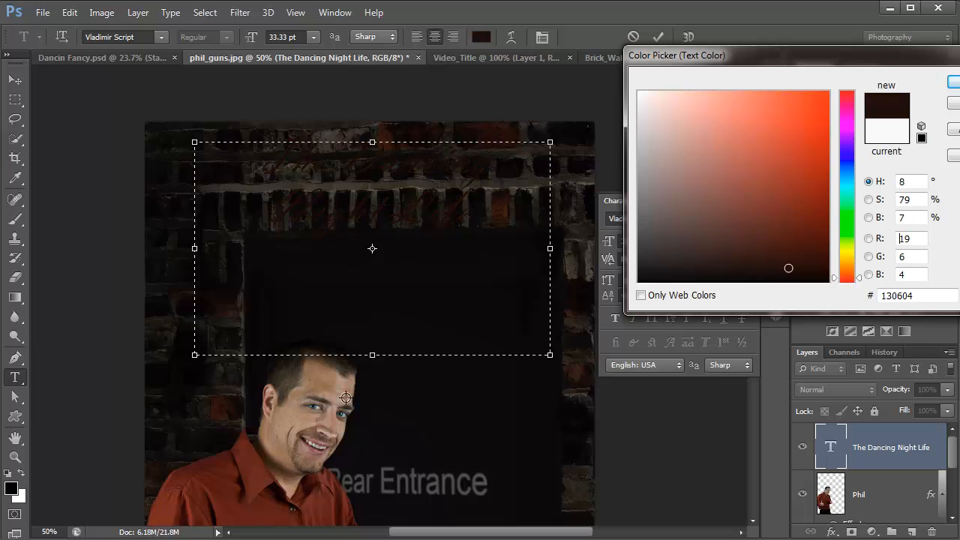
left_click(264, 393)
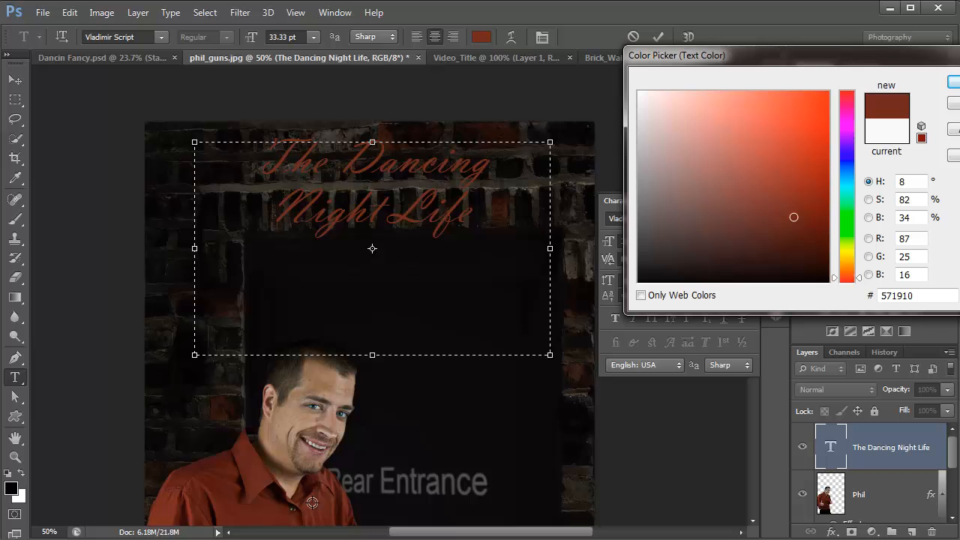
left_click(348, 516)
left_click(497, 127)
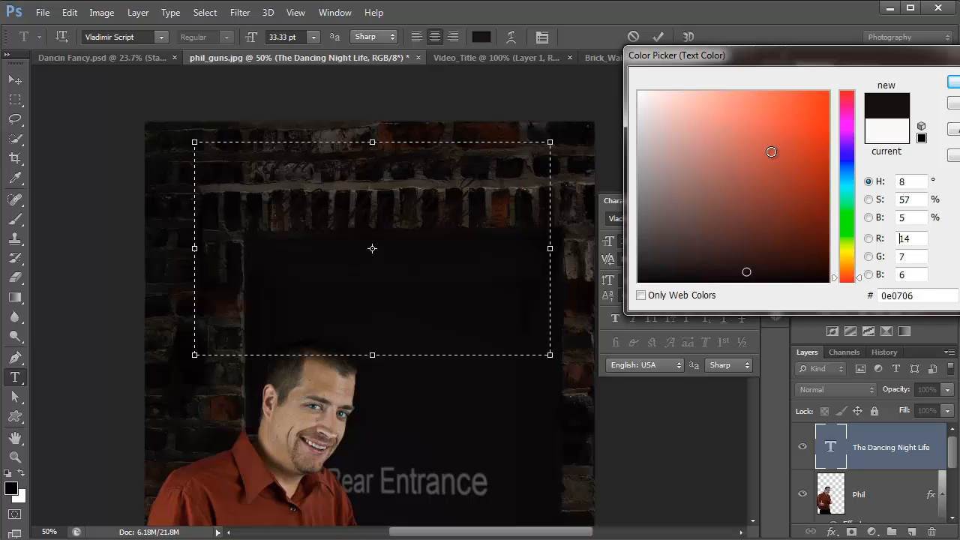
Change the title's text colour to bright orange-red #c91a01
left_click(825, 158)
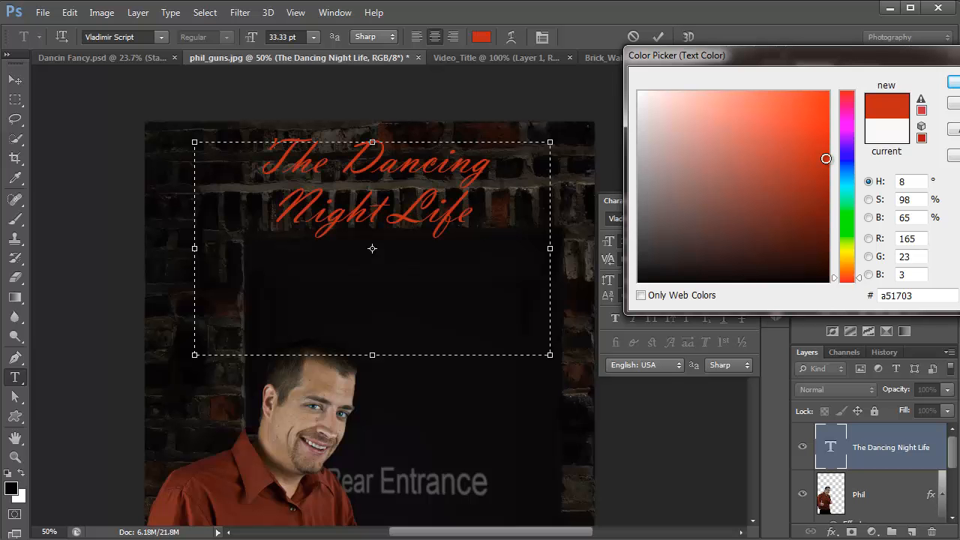
left_click_drag(827, 145, 828, 132)
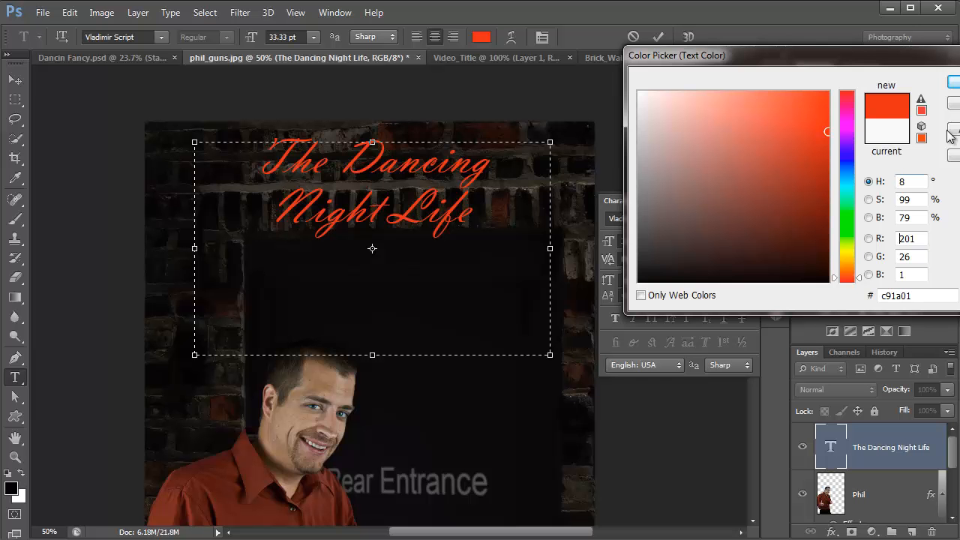
left_click(953, 81)
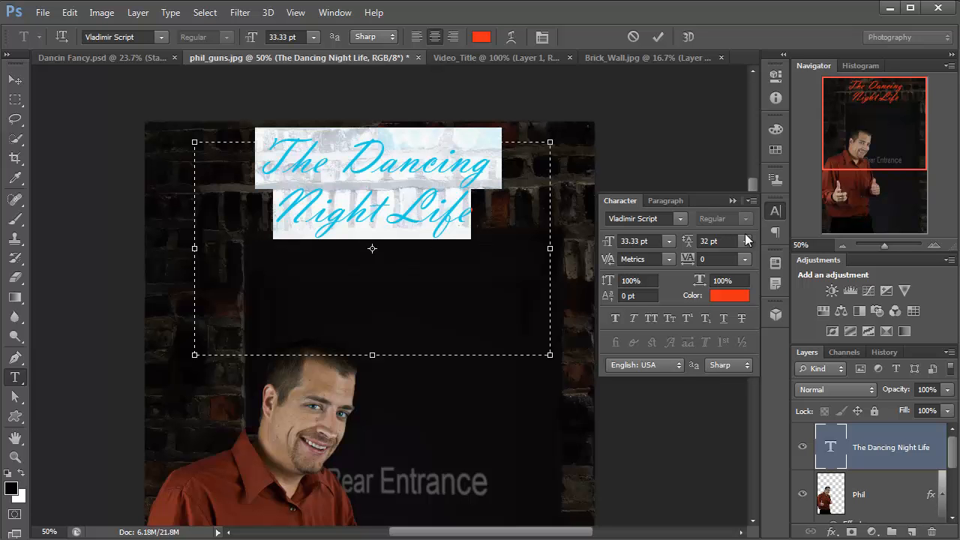
Set the title's leading to 34 pt and commit the text
double_click(705, 240)
type("34")
key("Return")
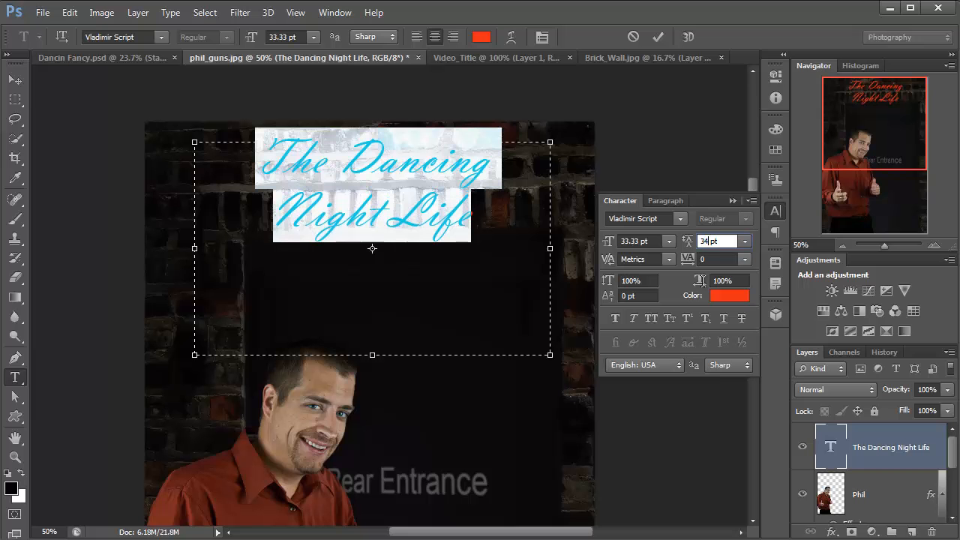
left_click(14, 79)
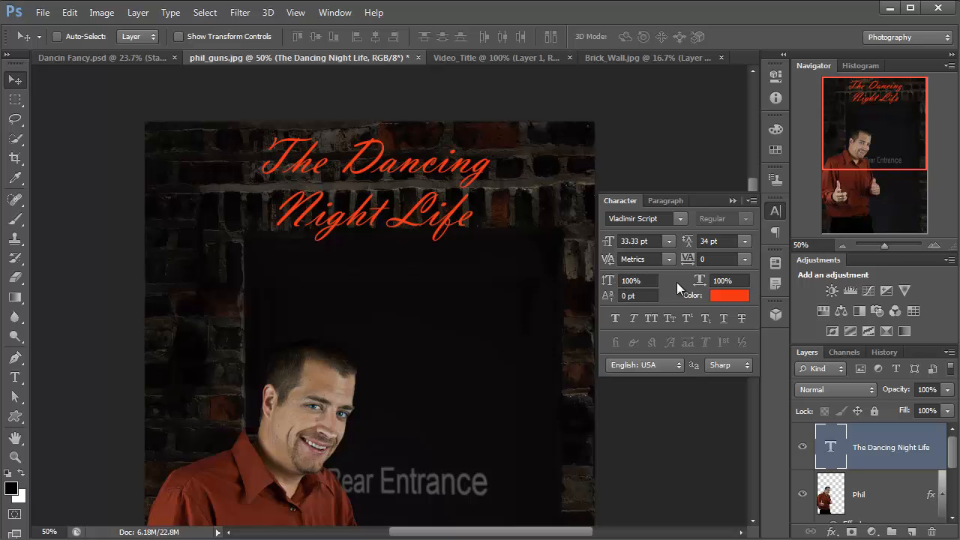
Reopen the title text, set its leading to Auto and enlarge its font size to 48 pt
double_click(831, 450)
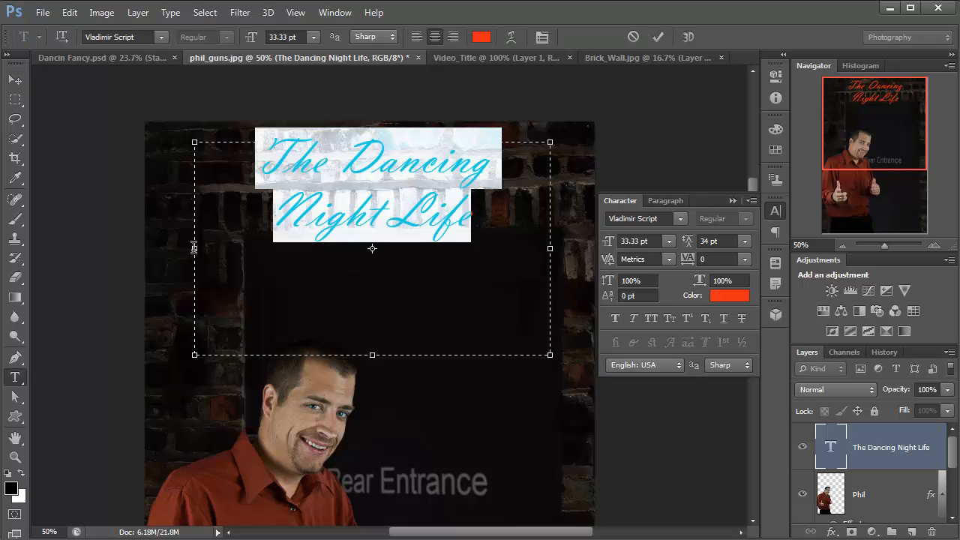
left_click(314, 37)
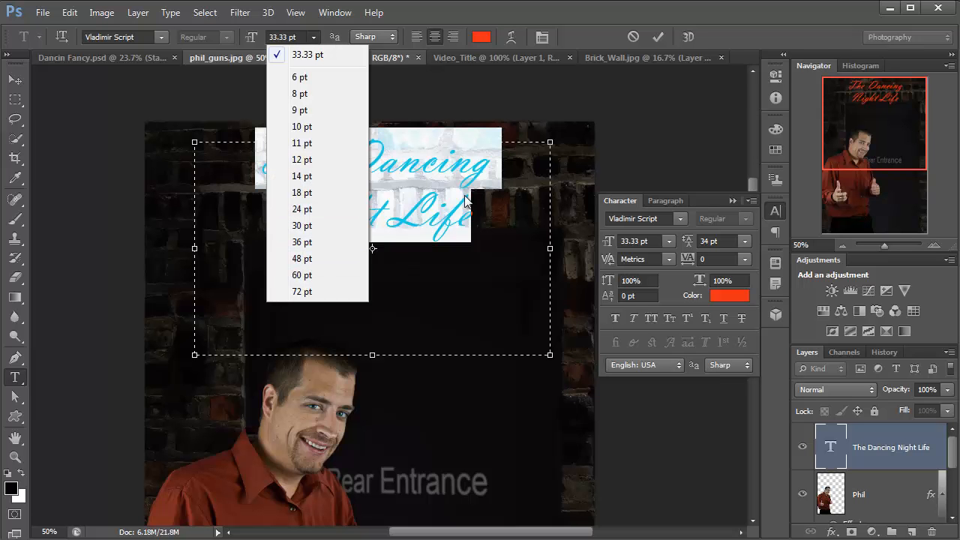
left_click(738, 242)
left_click(742, 242)
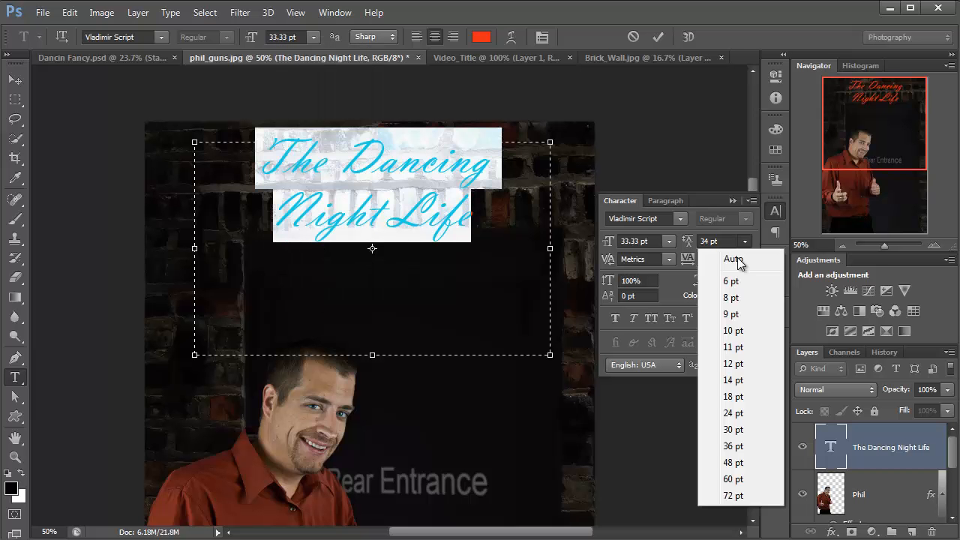
left_click(743, 254)
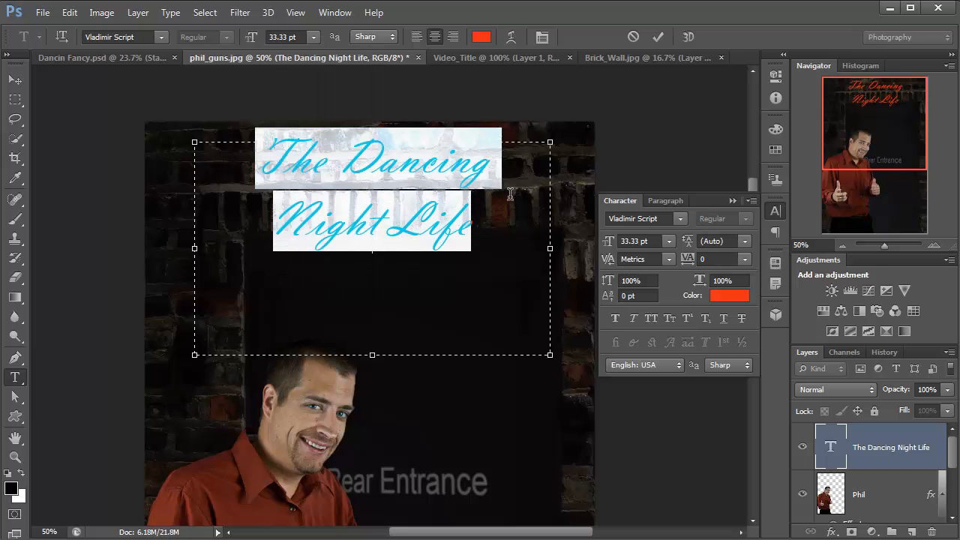
left_click(315, 37)
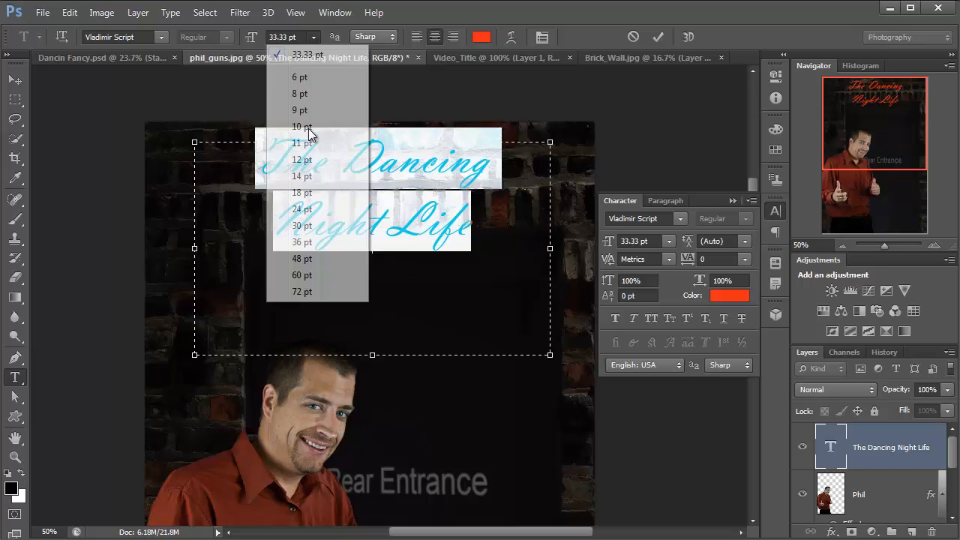
left_click(310, 258)
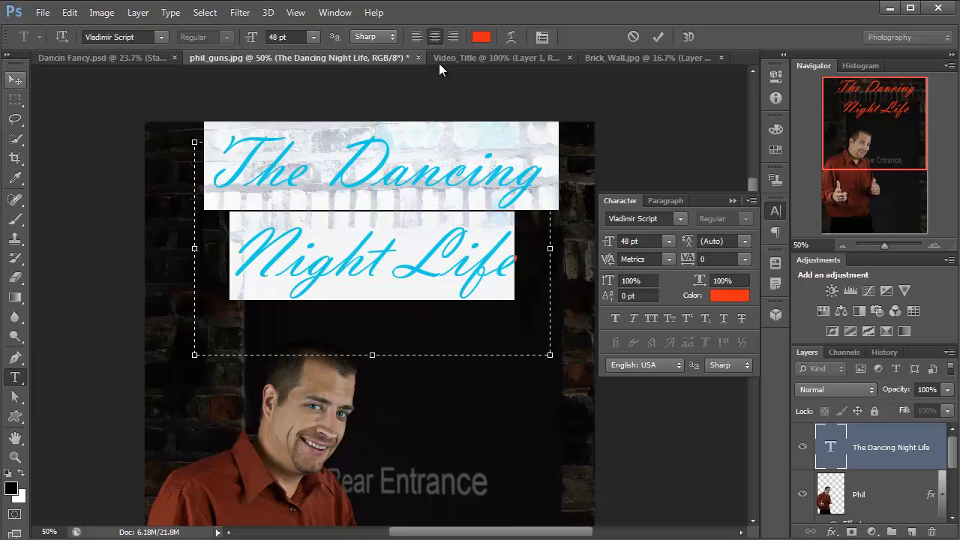
Commit the title text and reposition it, horizontally centred, over the brickwork above the doorway
left_click(658, 37)
key("v")
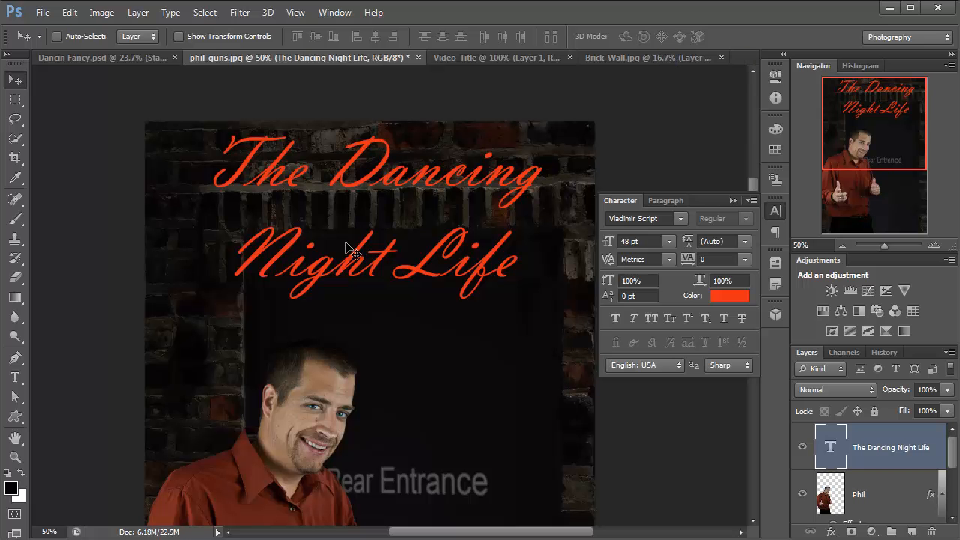
left_click_drag(346, 242, 328, 243)
left_click_drag(441, 237, 449, 237)
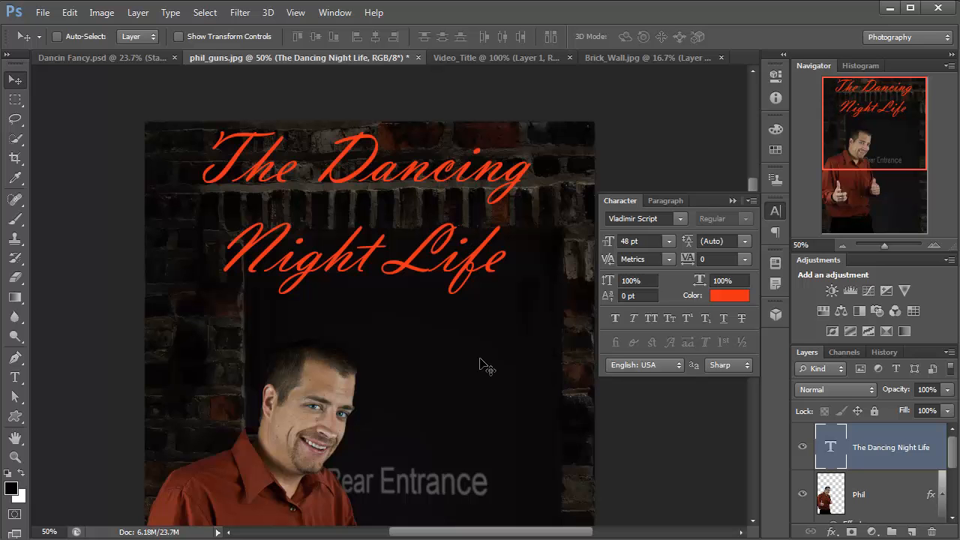
key("ctrl+minus")
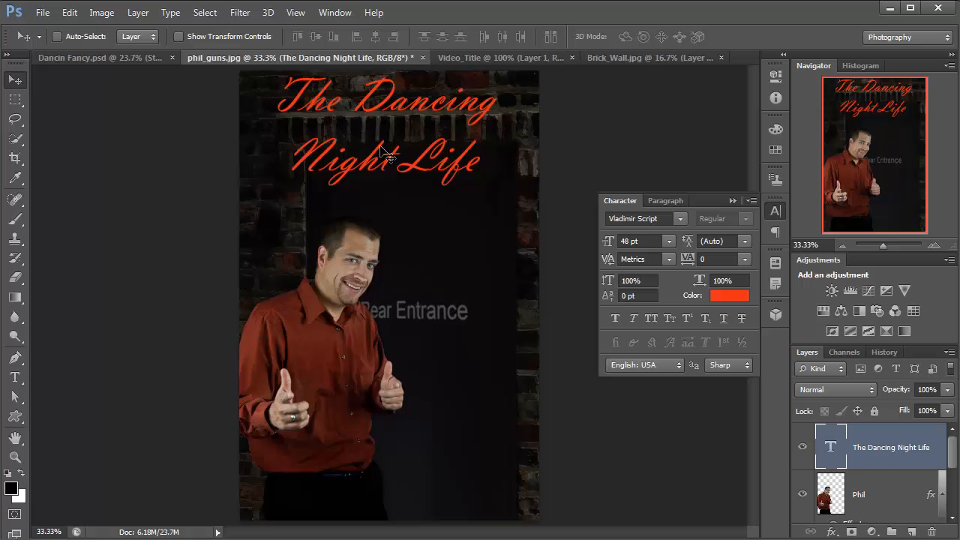
left_click_drag(373, 150, 392, 160)
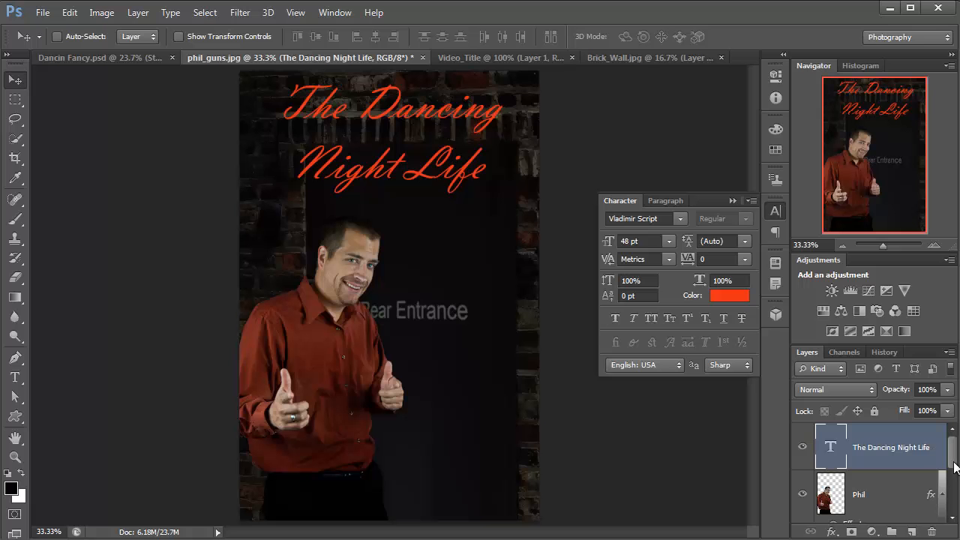
Select the title layer together with the doorway Background layer and align their top edges
left_click_drag(953, 460, 956, 525)
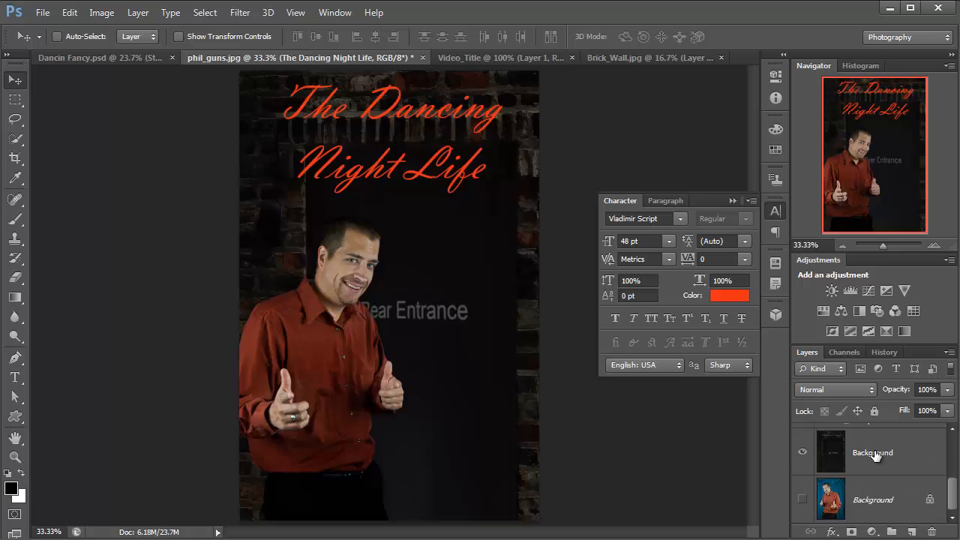
left_click(875, 454)
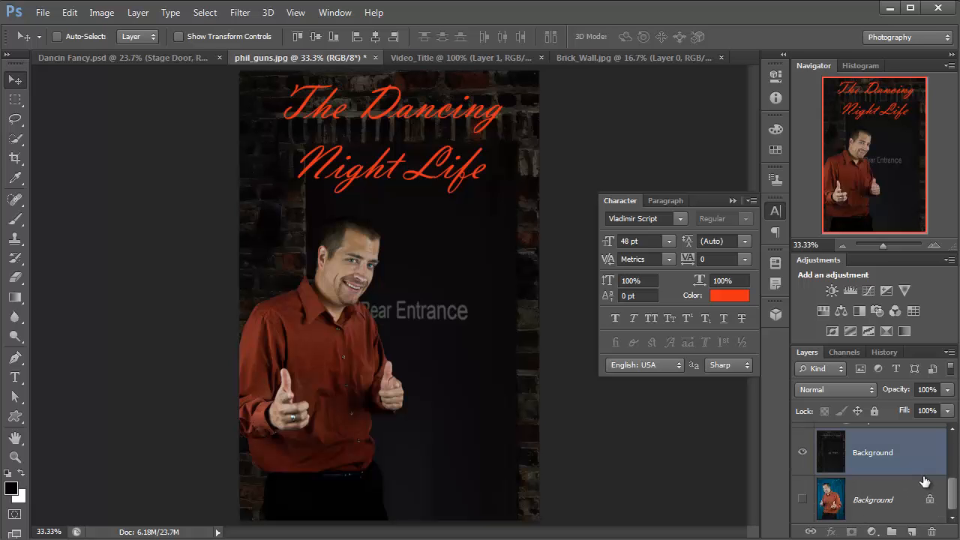
left_click_drag(953, 495, 952, 442)
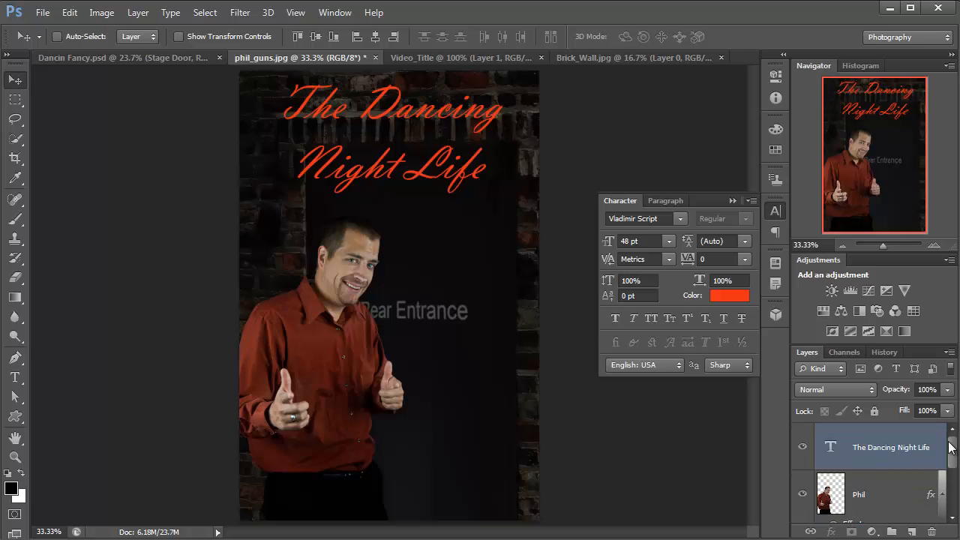
left_click(297, 37)
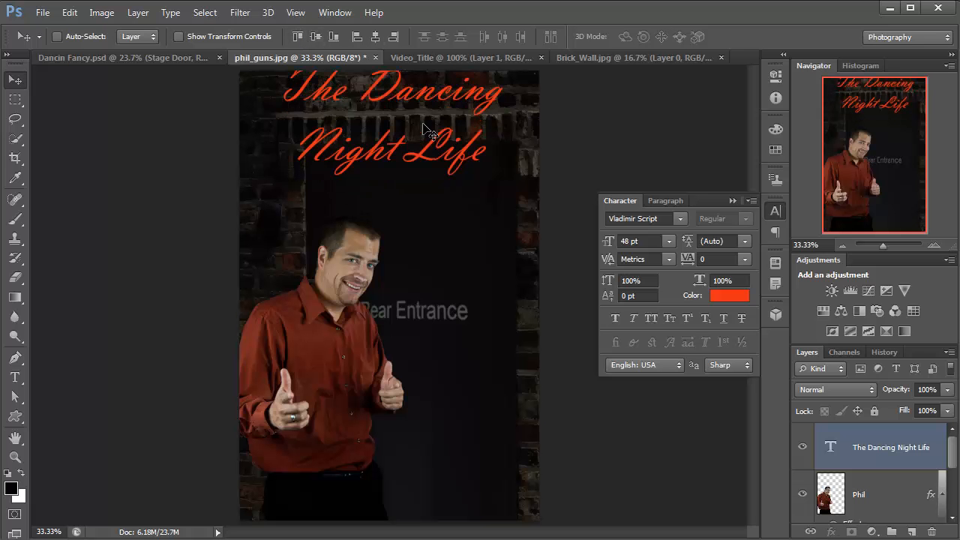
Undo the joint move of the title and doorway, select only the title layer and lower it slightly from the image's upper edge
left_click_drag(423, 124, 423, 139)
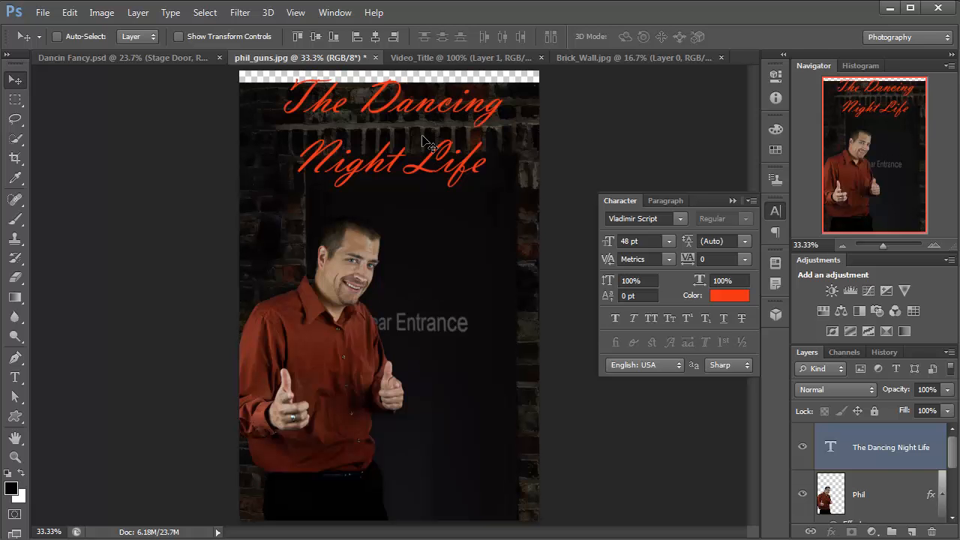
key("ctrl+z")
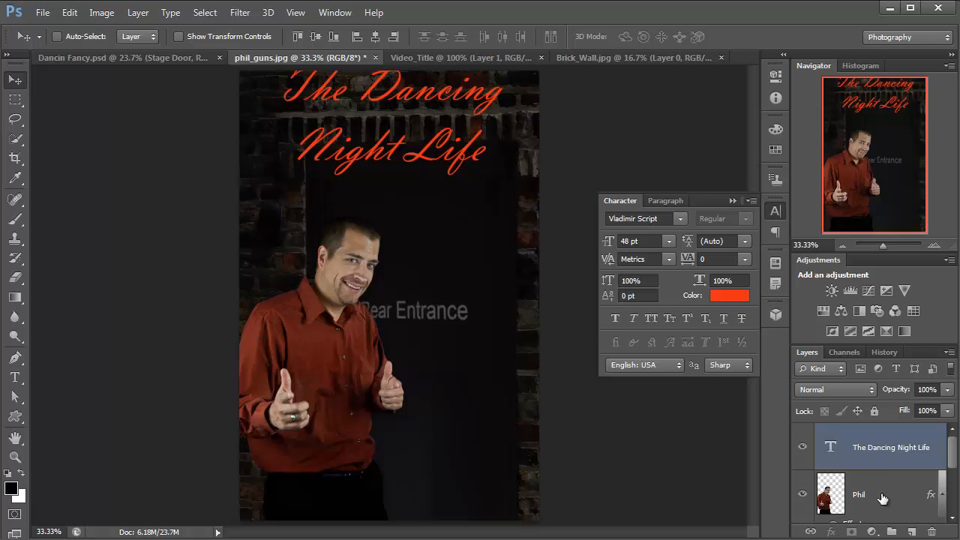
left_click(866, 453)
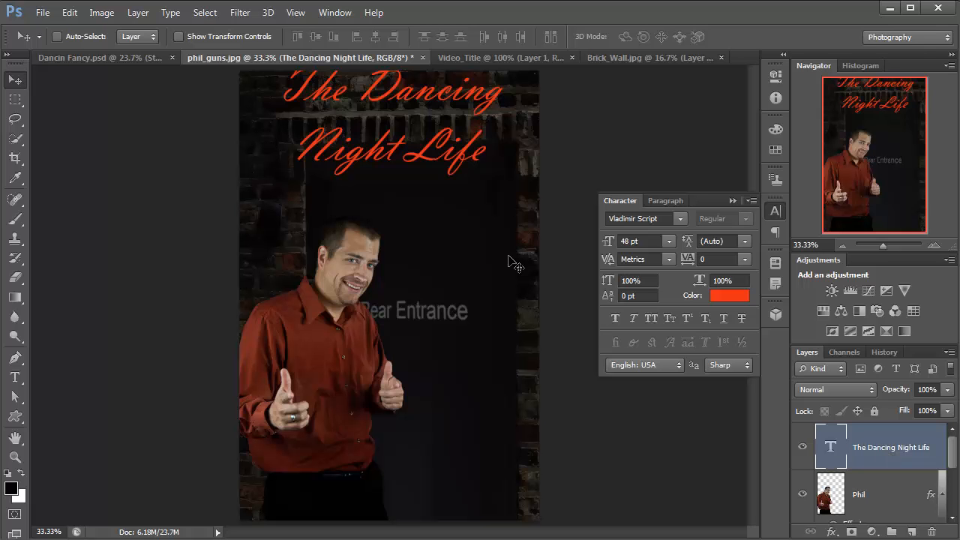
left_click_drag(418, 129, 420, 146)
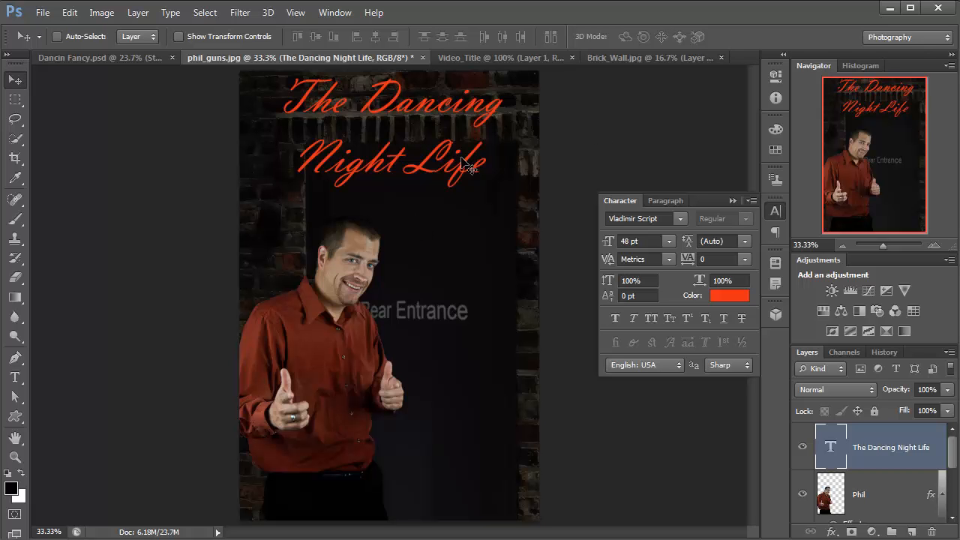
Start a Free Transform on the "The Dancing Night Life" title layer
key("ctrl+t")
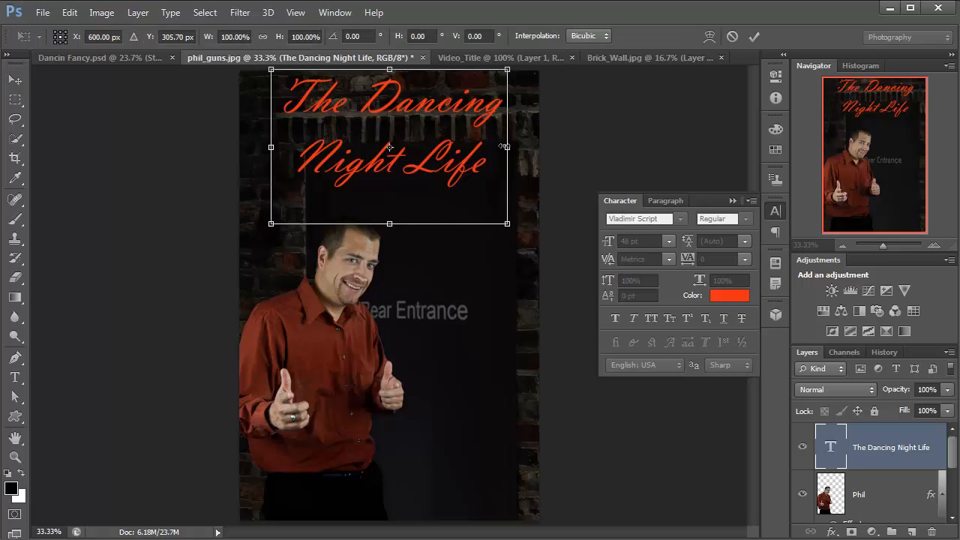
left_click_drag(516, 146, 526, 145)
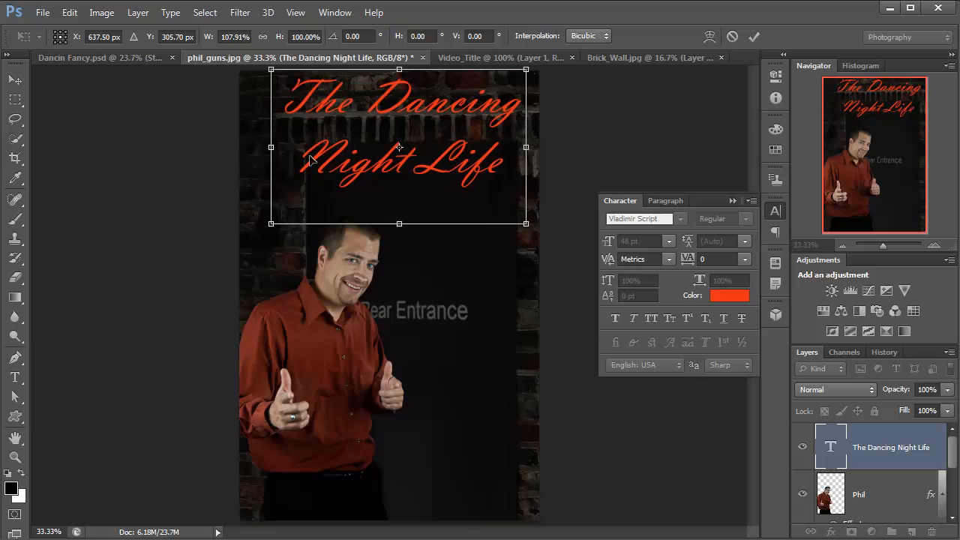
left_click_drag(261, 150, 259, 149)
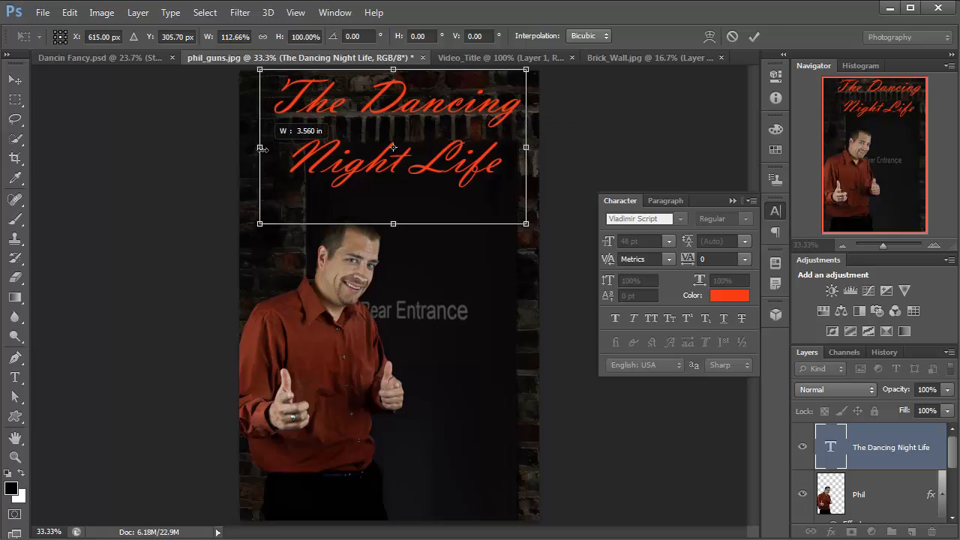
left_click_drag(389, 206, 433, 161)
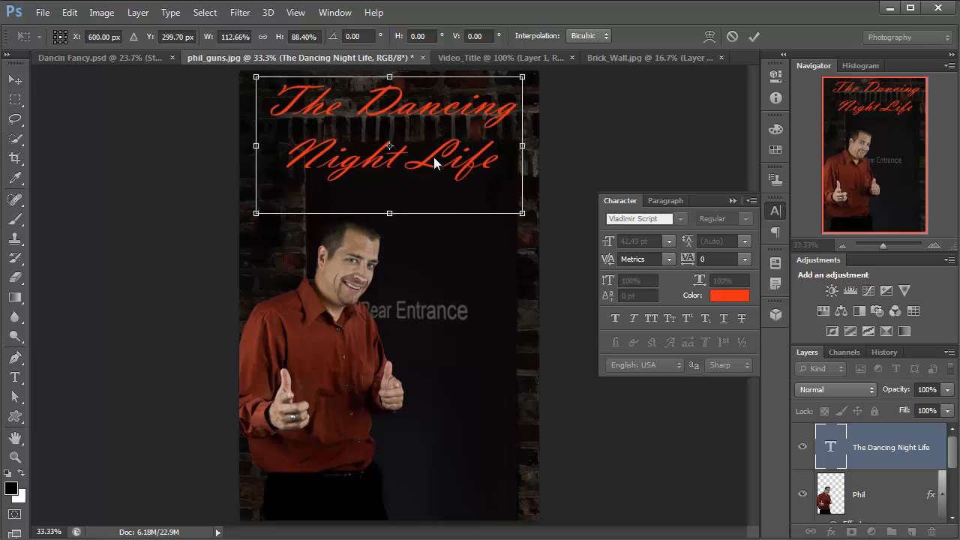
key("Return")
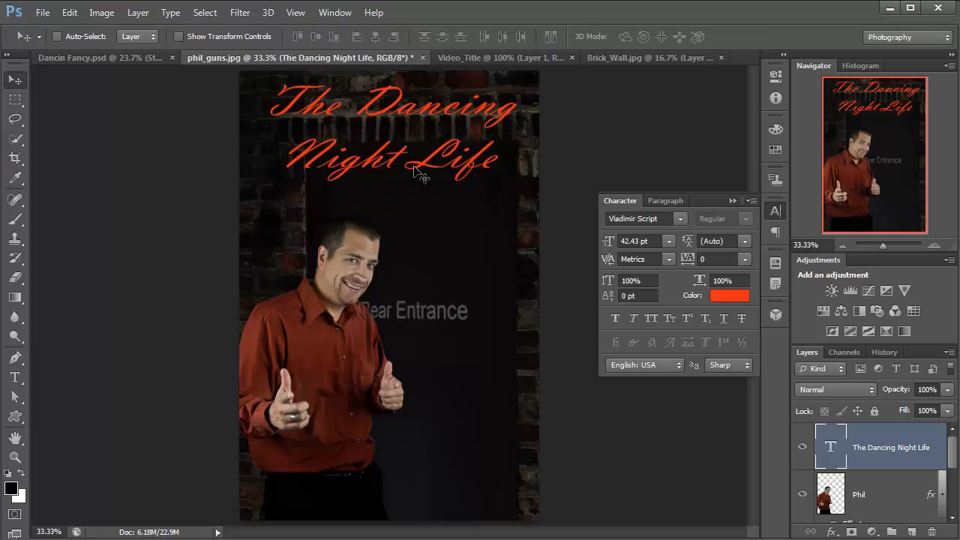
key("ctrl+z")
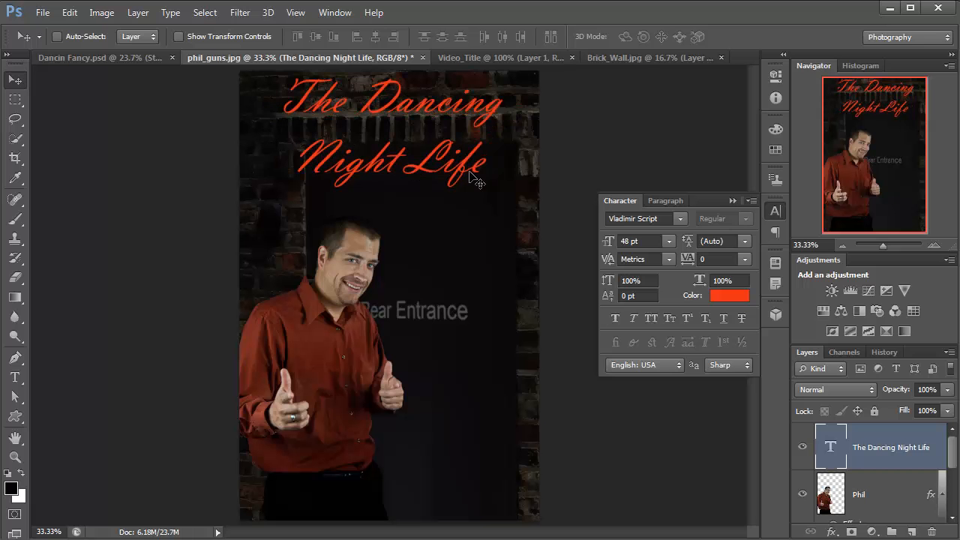
Stretch the title "The Dancing Night Life" horizontally in both directions to about 111% width, keeping its height at 100%
key("ctrl+t")
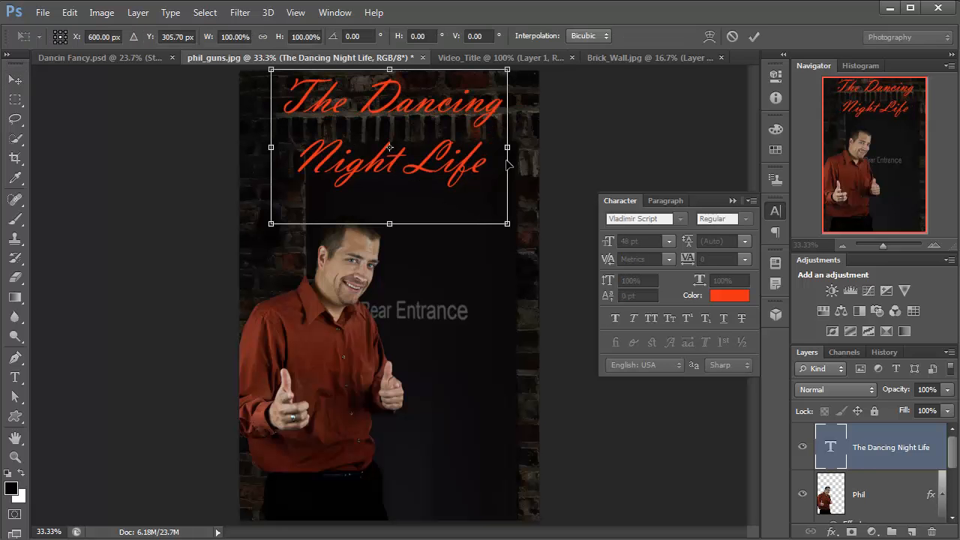
left_click_drag(507, 147, 521, 147)
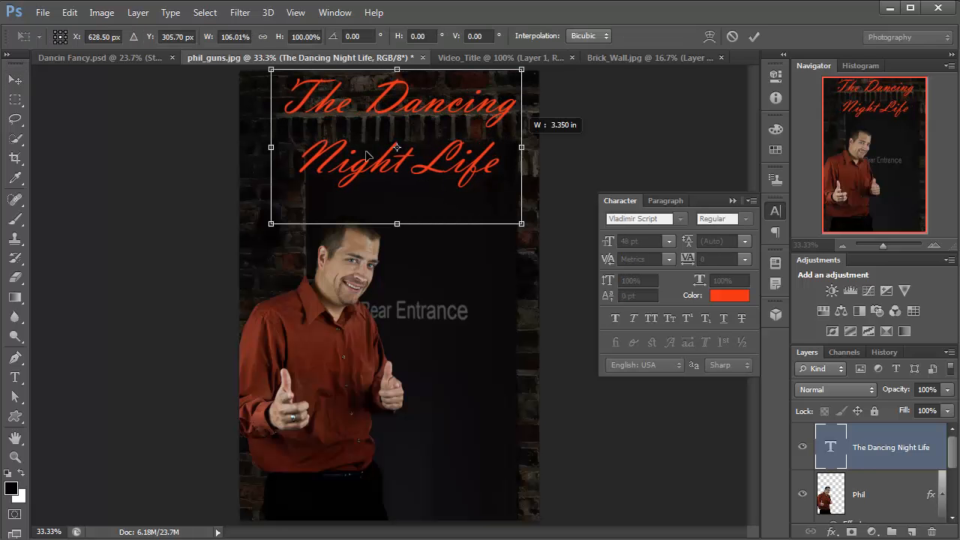
left_click_drag(264, 149, 251, 148)
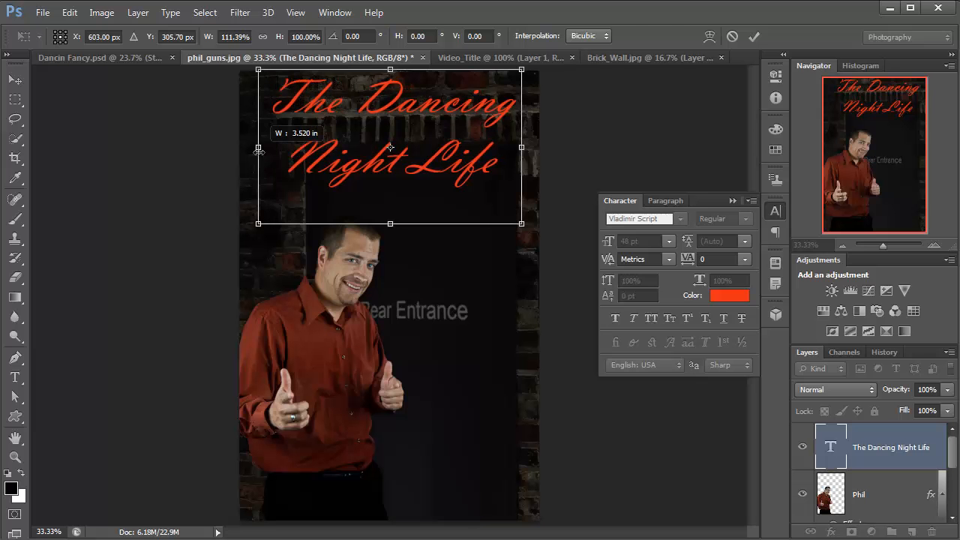
key("Return")
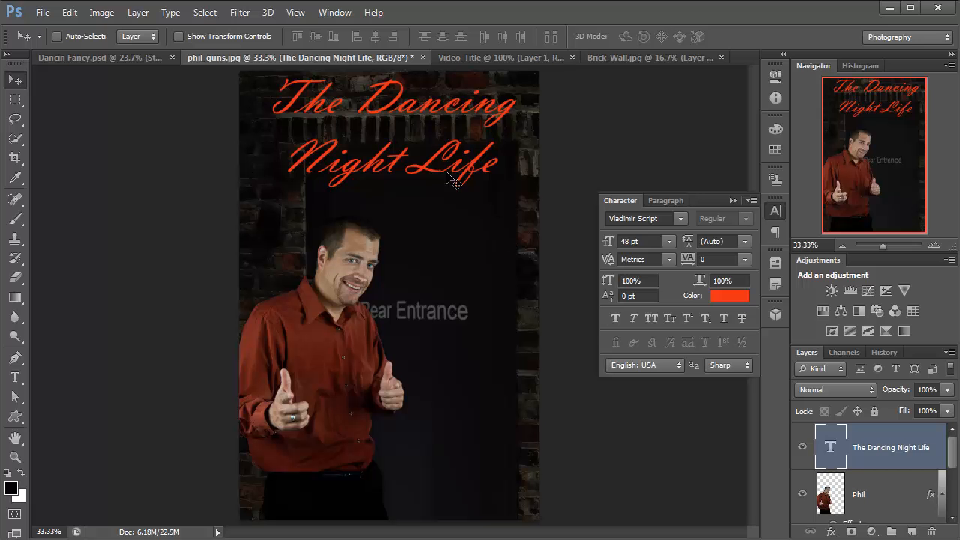
Set the leading of all the title text to 50 pt, commit the edit and collapse the character settings
double_click(833, 449)
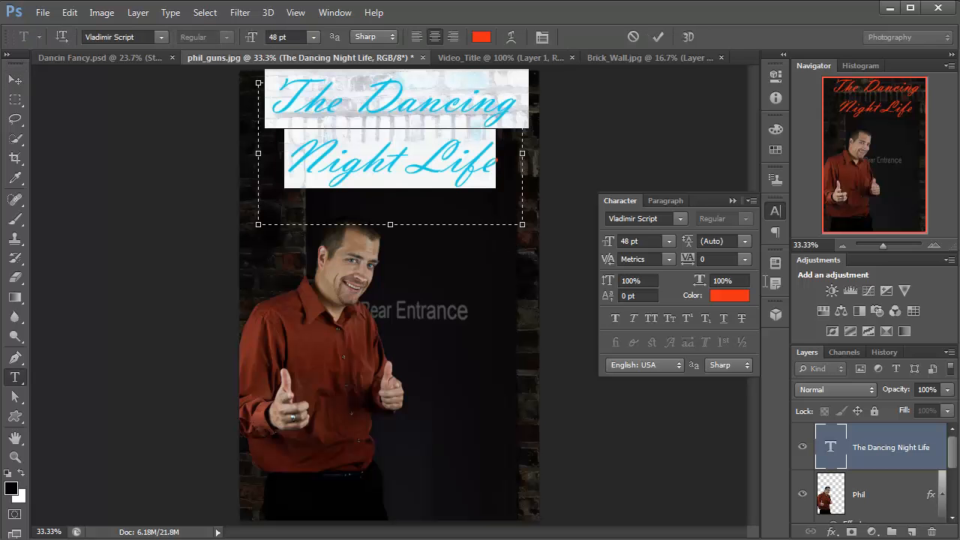
left_click(743, 242)
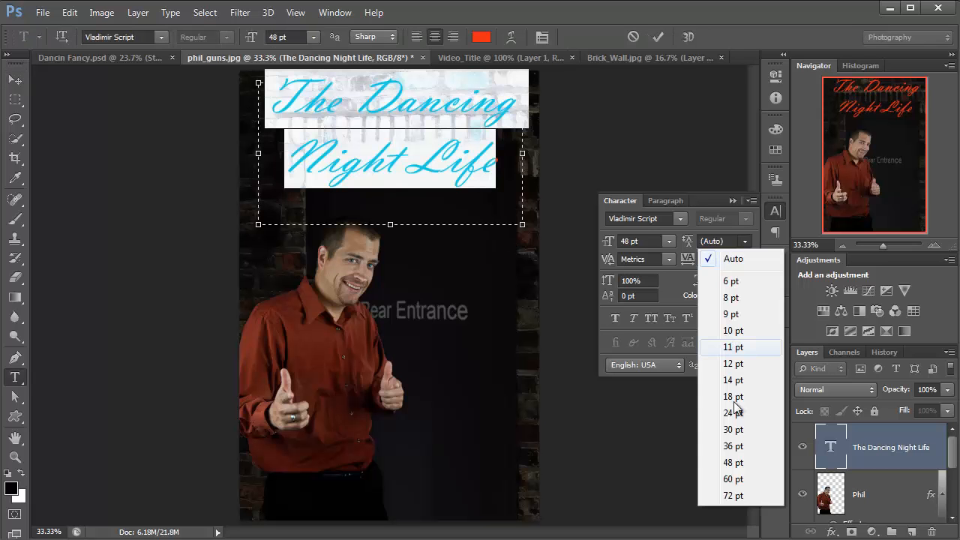
left_click(733, 447)
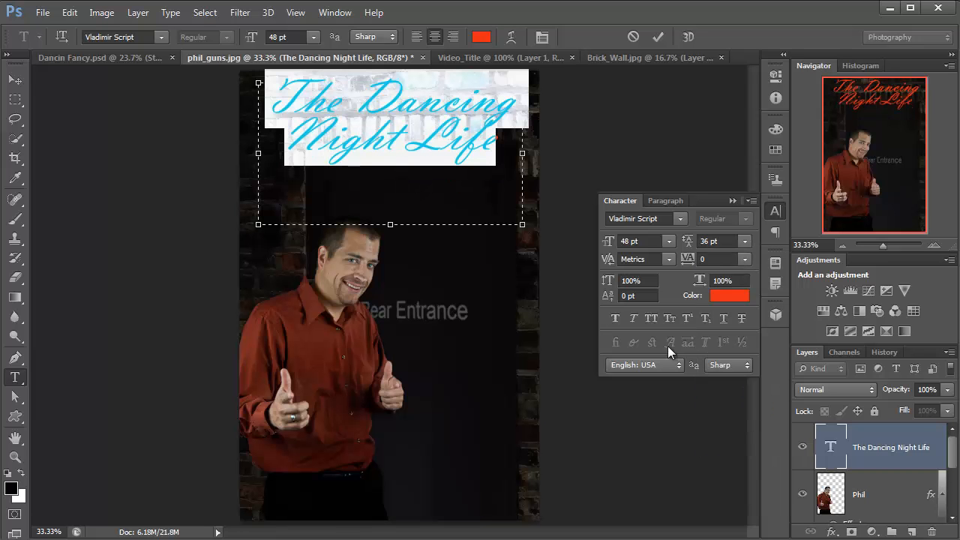
left_click(689, 246)
type("4")
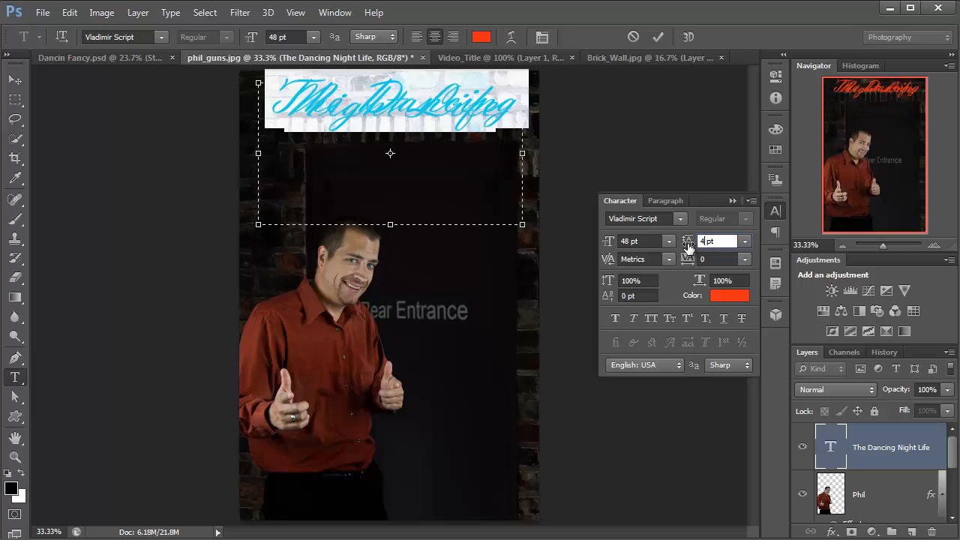
type("0")
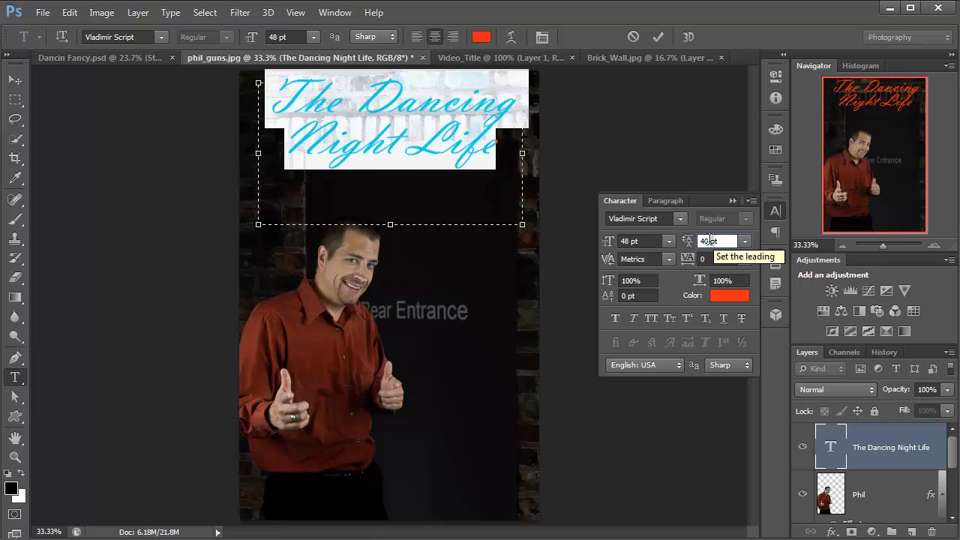
left_click(690, 246)
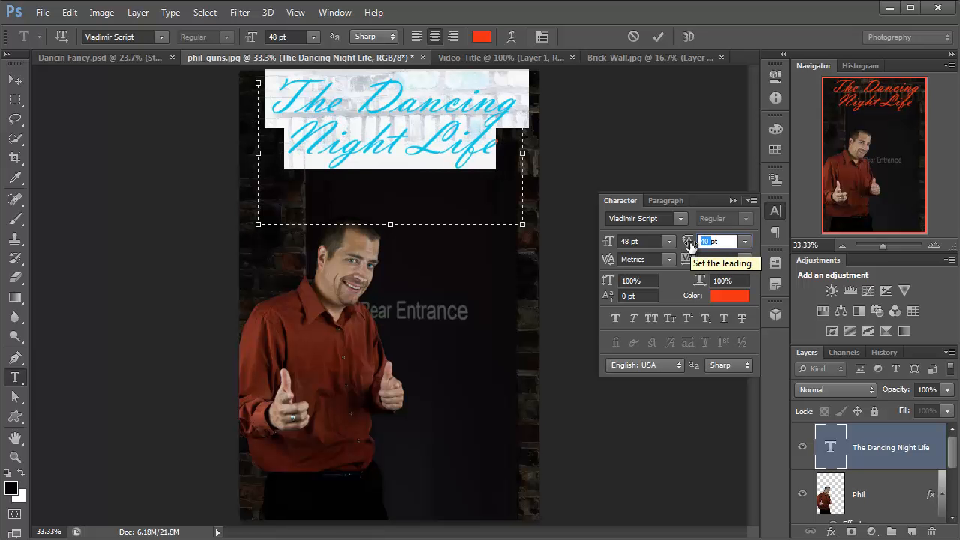
type("50")
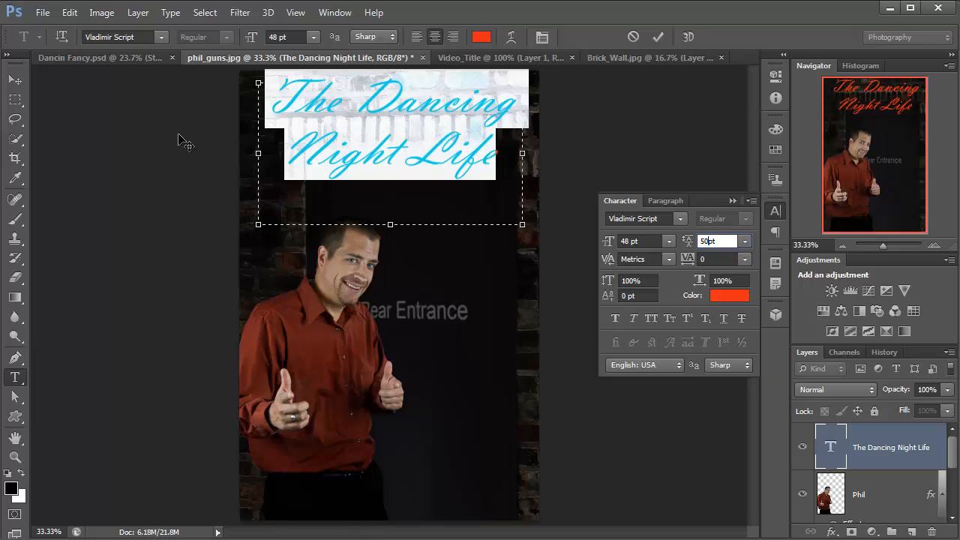
left_click(15, 80)
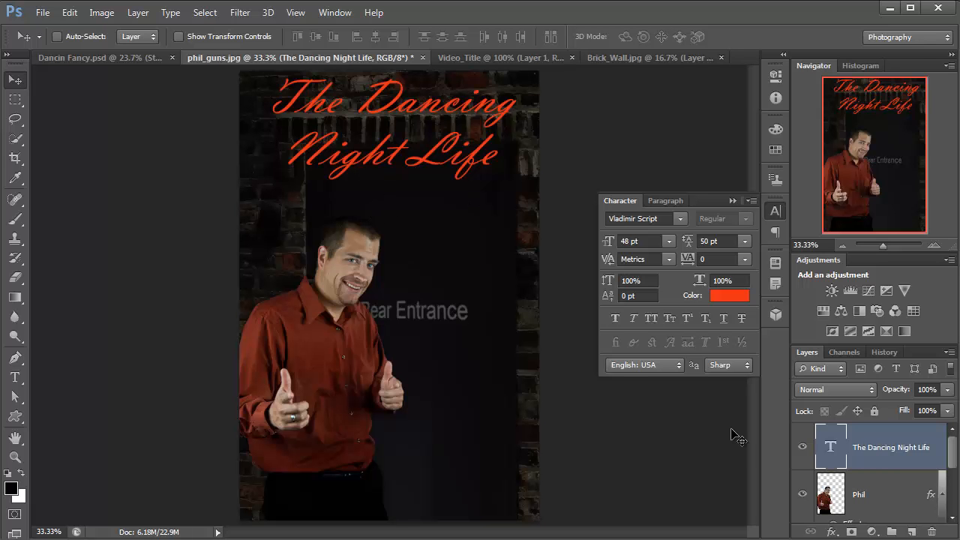
left_click(731, 201)
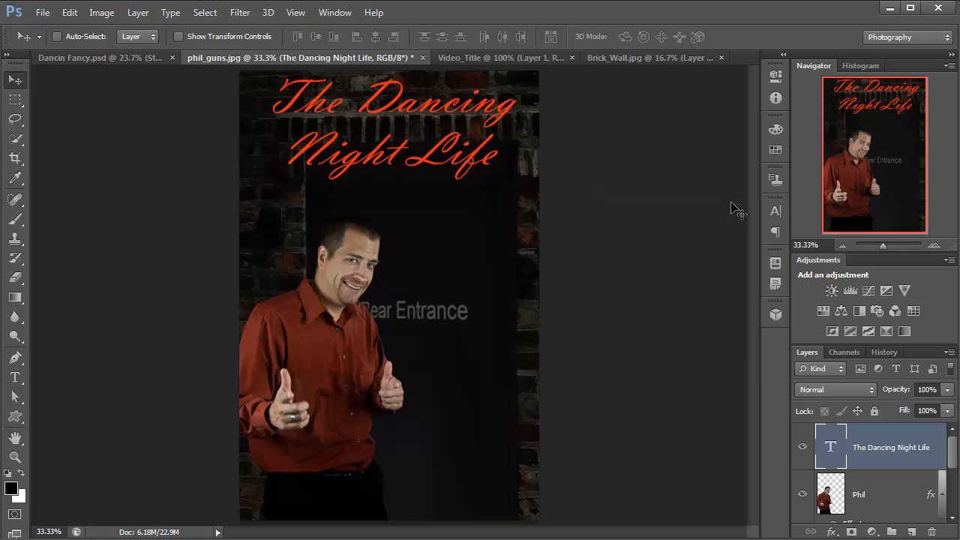
Add a Stroke layer style to the title text layer and show its stroke settings
left_click(835, 535)
key("h")
left_click_drag(688, 54, 718, 77)
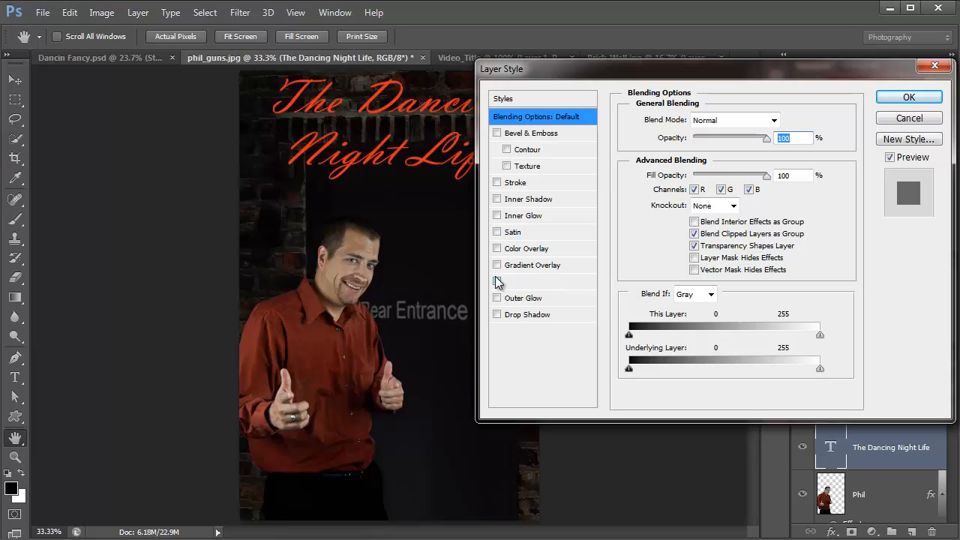
left_click(497, 184)
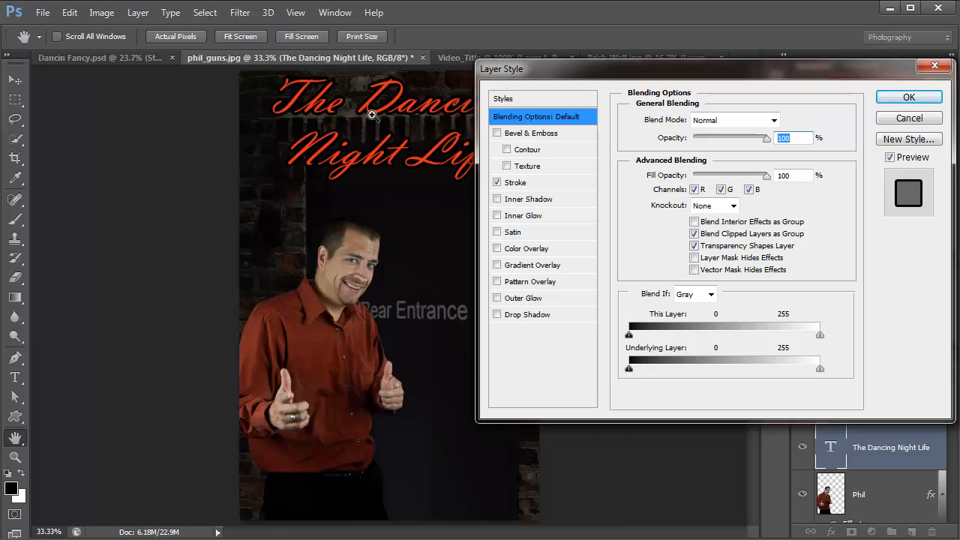
left_click(372, 114, "ctrl")
left_click(338, 168, "ctrl")
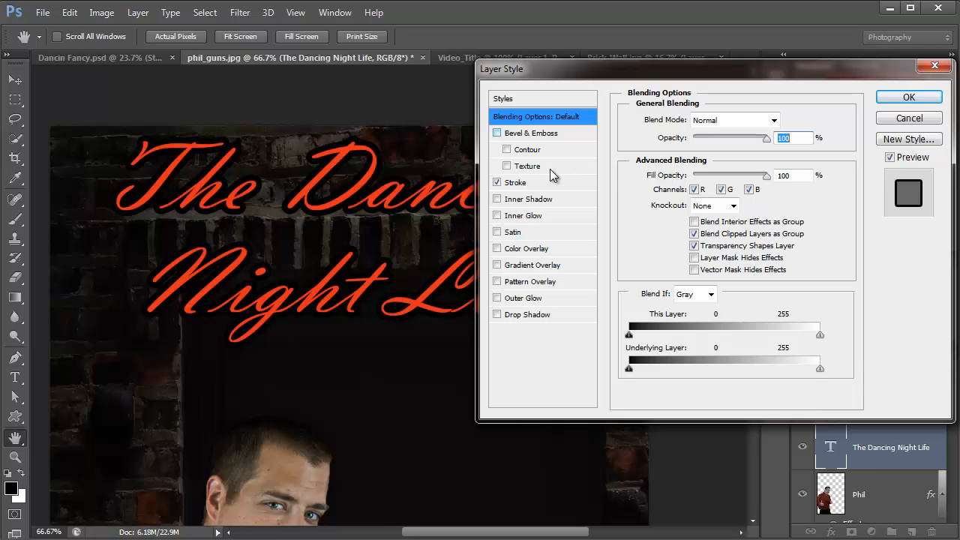
left_click(517, 184)
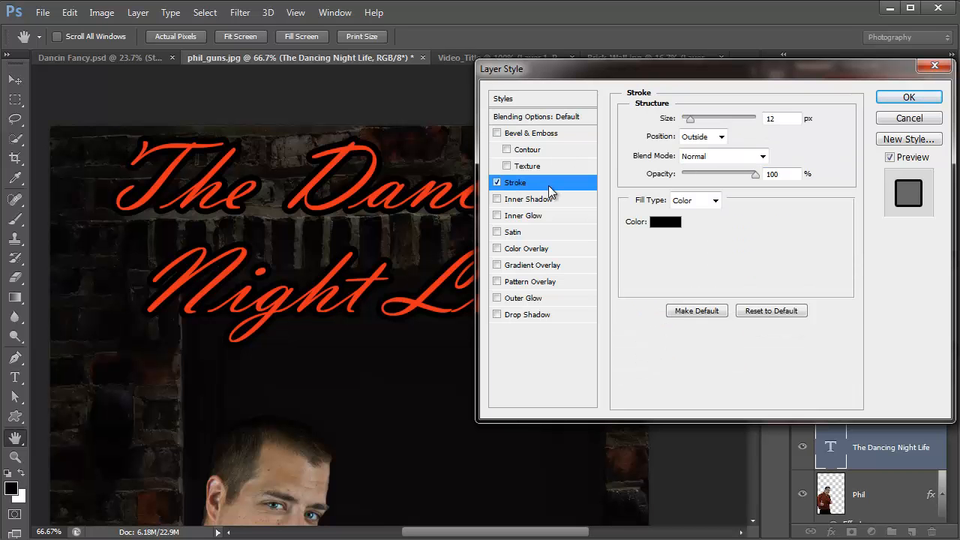
Set the title's stroke colour to near-black #010100 and its size to 4 px, and apply the layer style
left_click(664, 223)
left_click(765, 122)
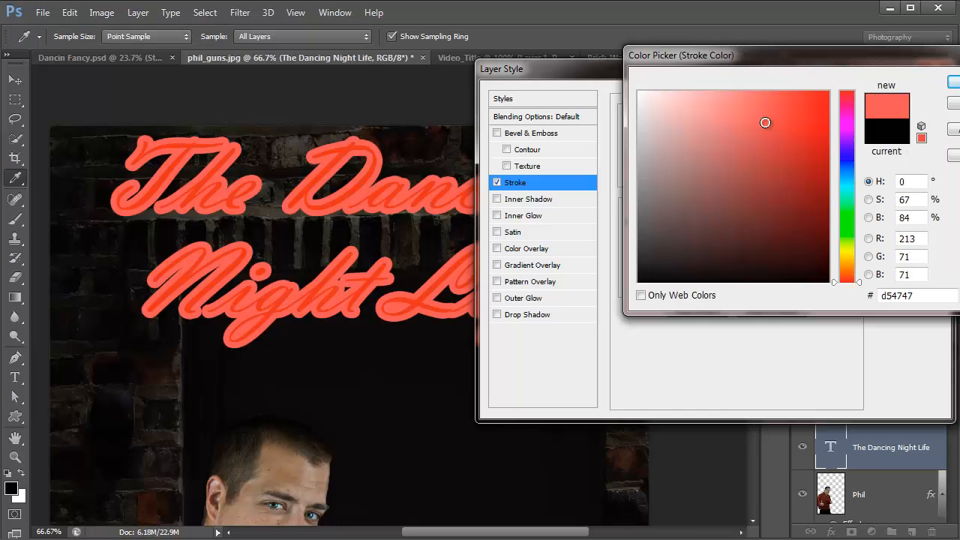
left_click(849, 109)
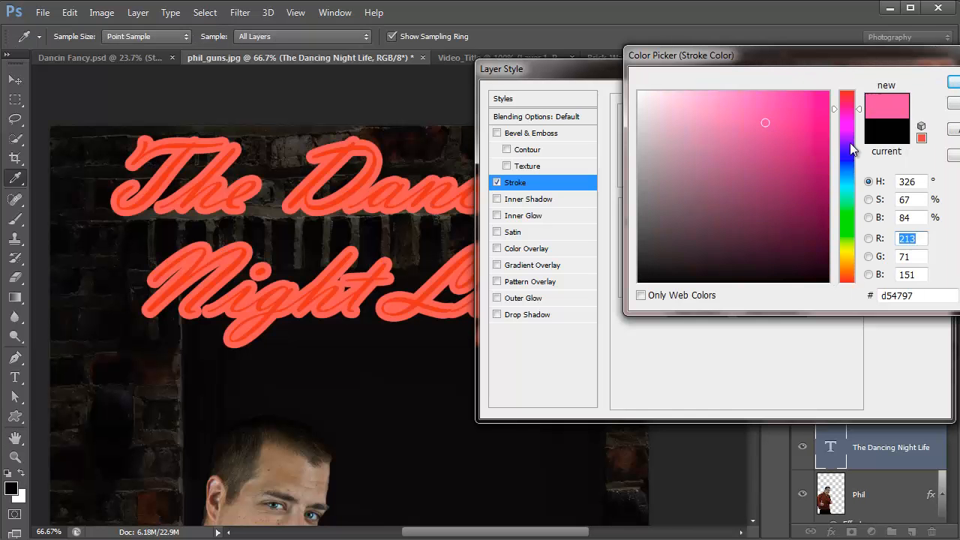
left_click(849, 170)
left_click(848, 213)
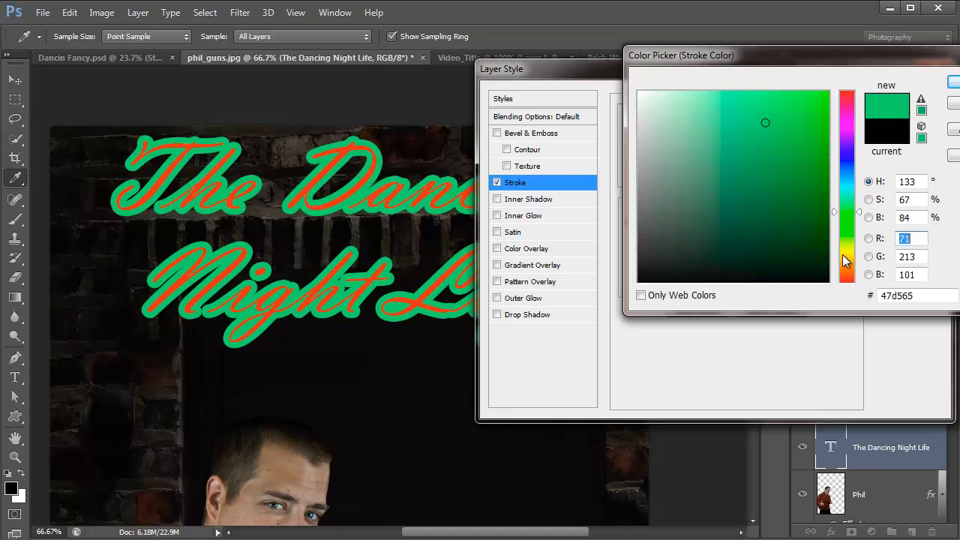
left_click(845, 255)
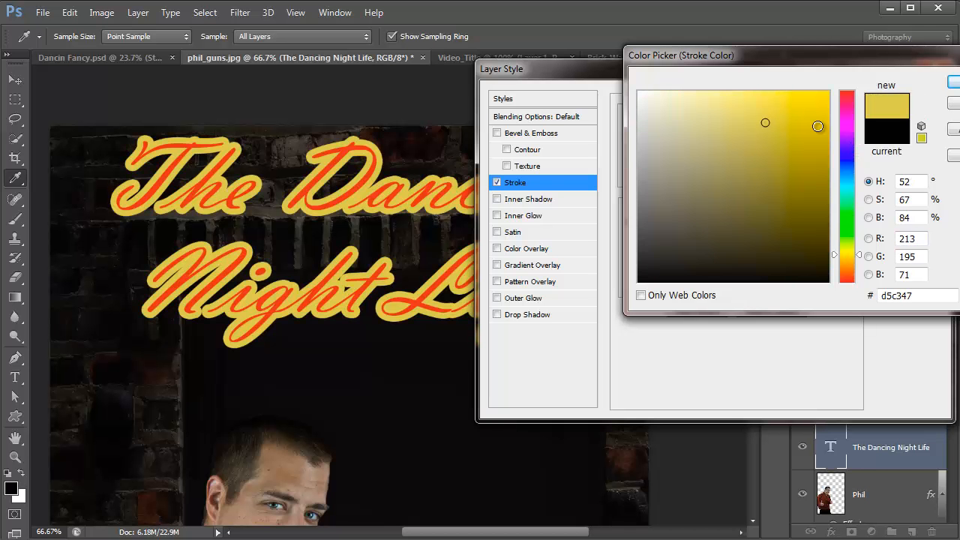
left_click(821, 282)
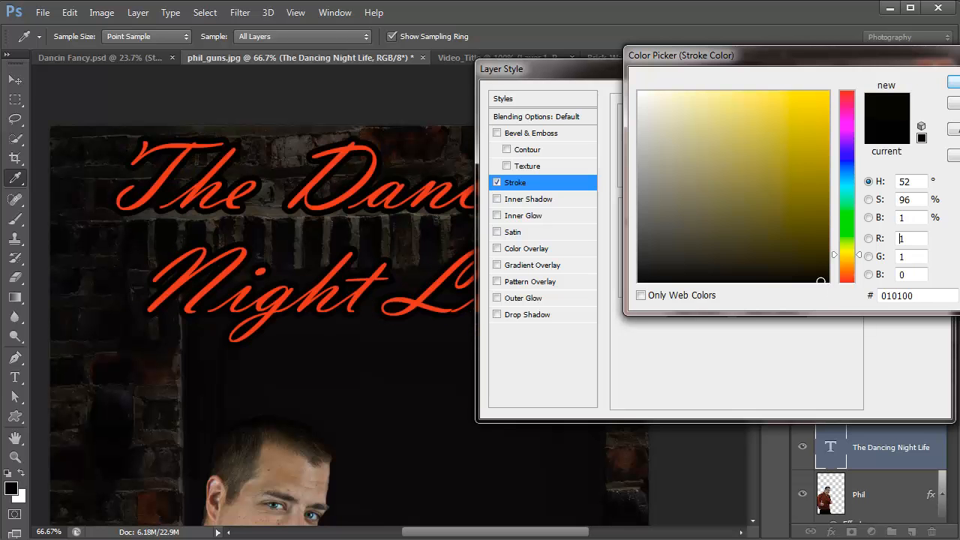
left_click(954, 83)
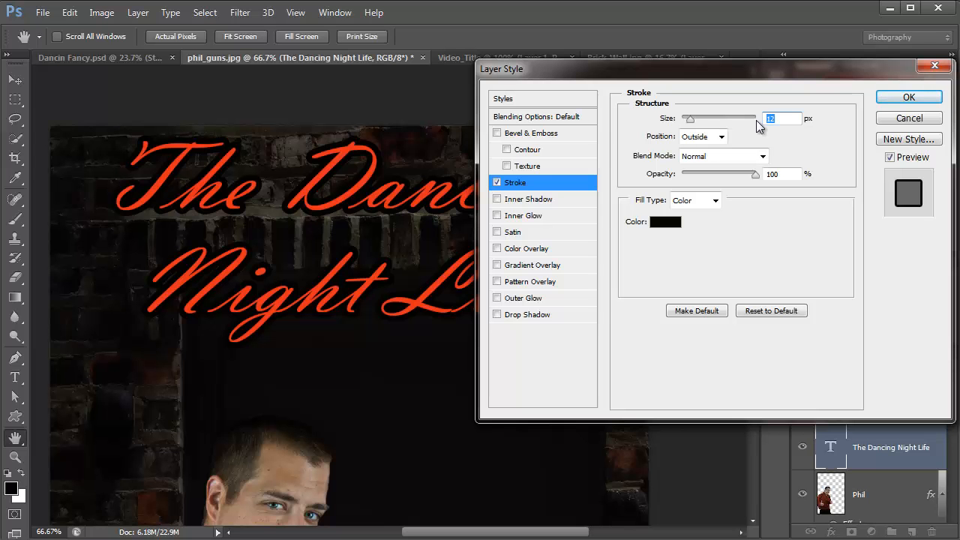
type("4")
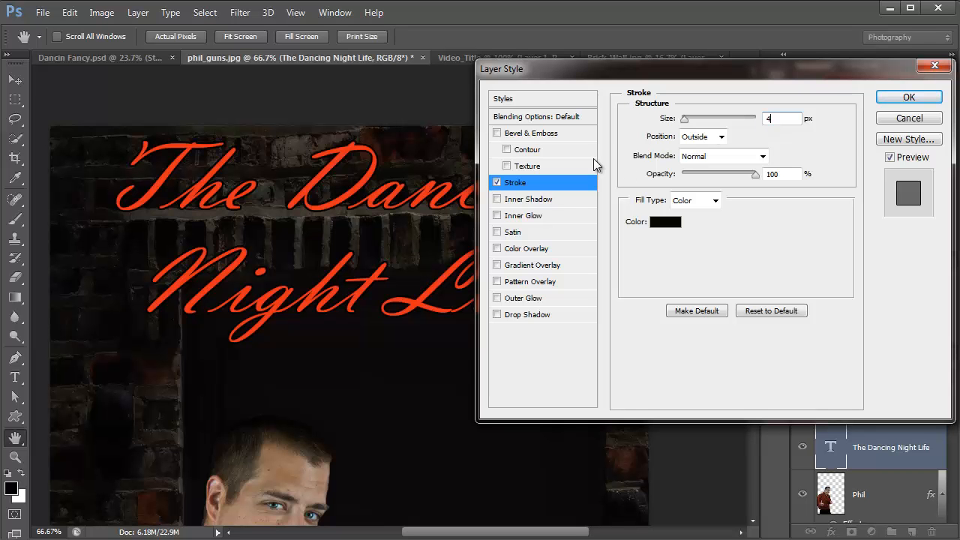
left_click(894, 100)
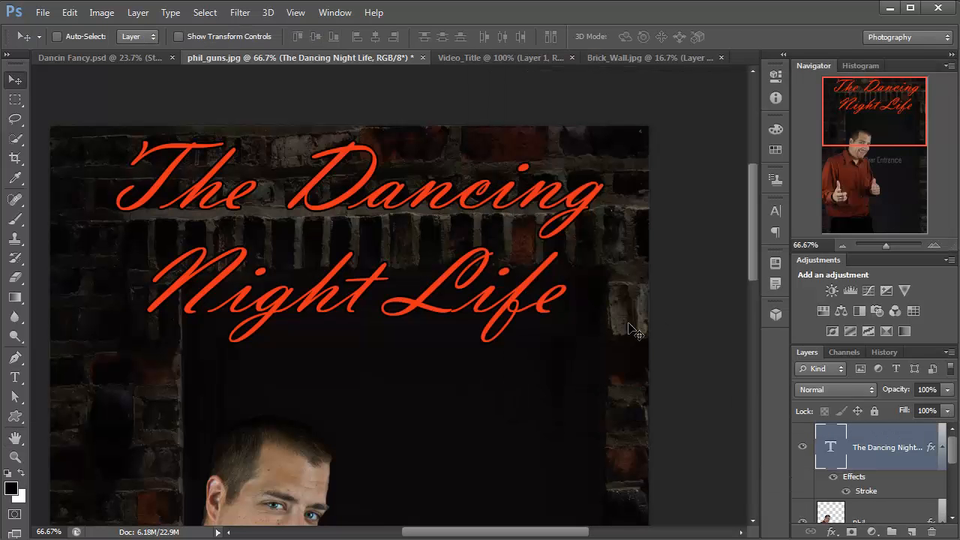
Add a Bevel & Emboss effect to the title text layer and set its technique to Chisel Hard
double_click(856, 455)
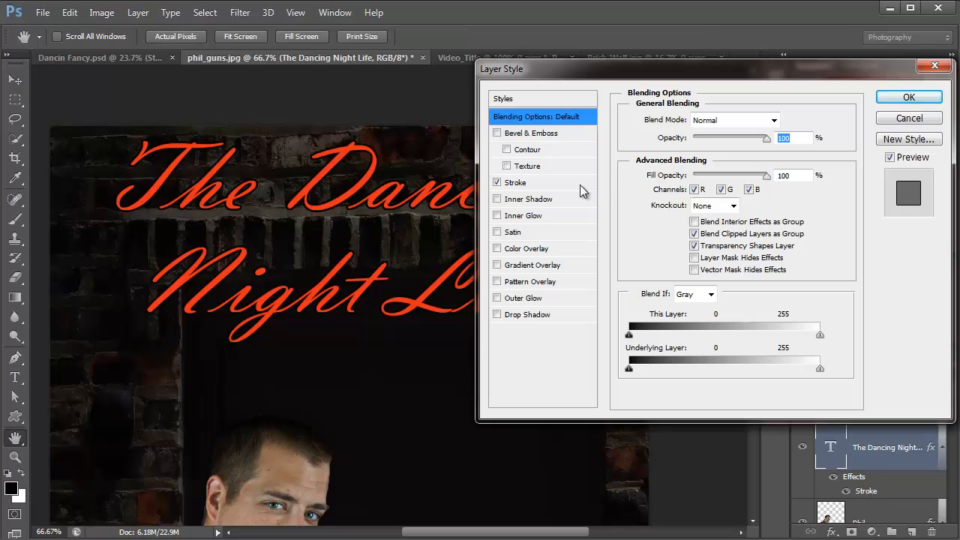
left_click(532, 133)
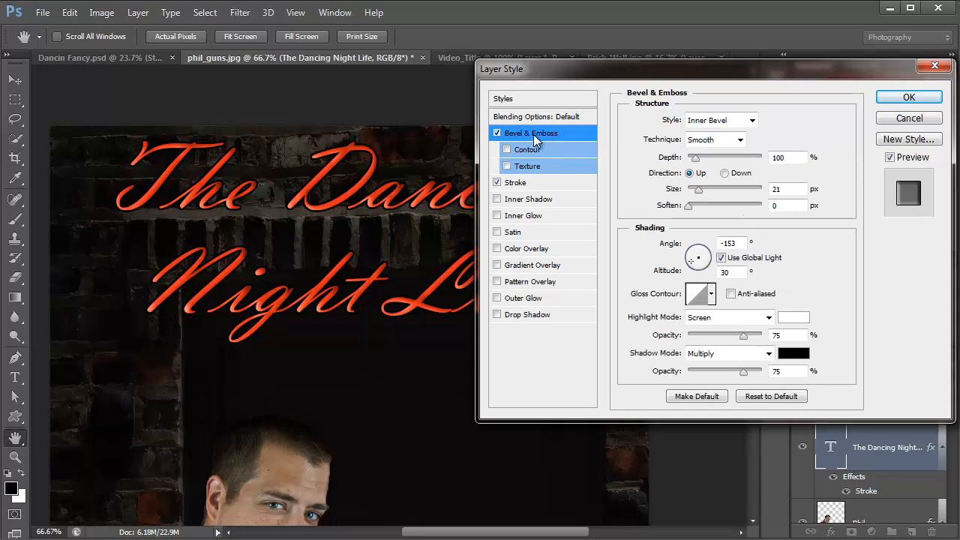
left_click(729, 140)
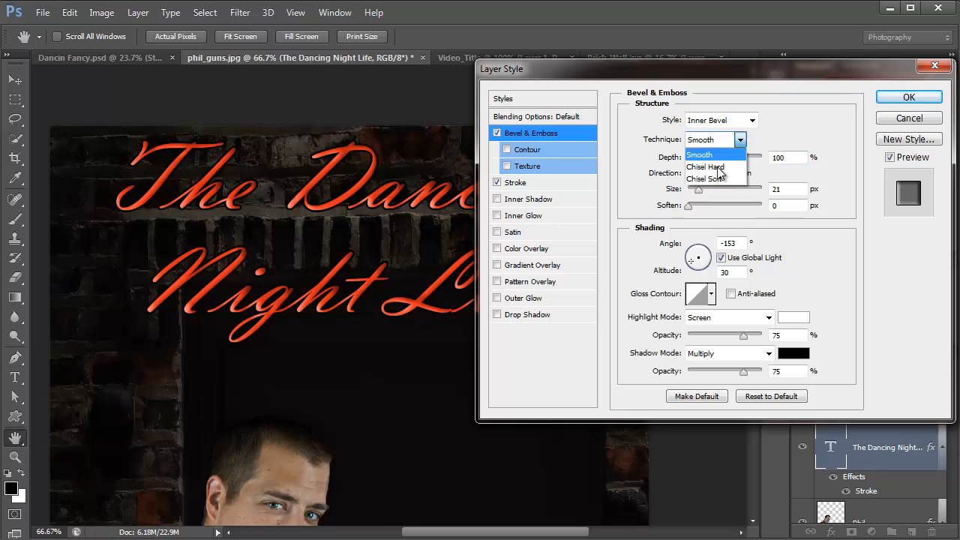
left_click(716, 167)
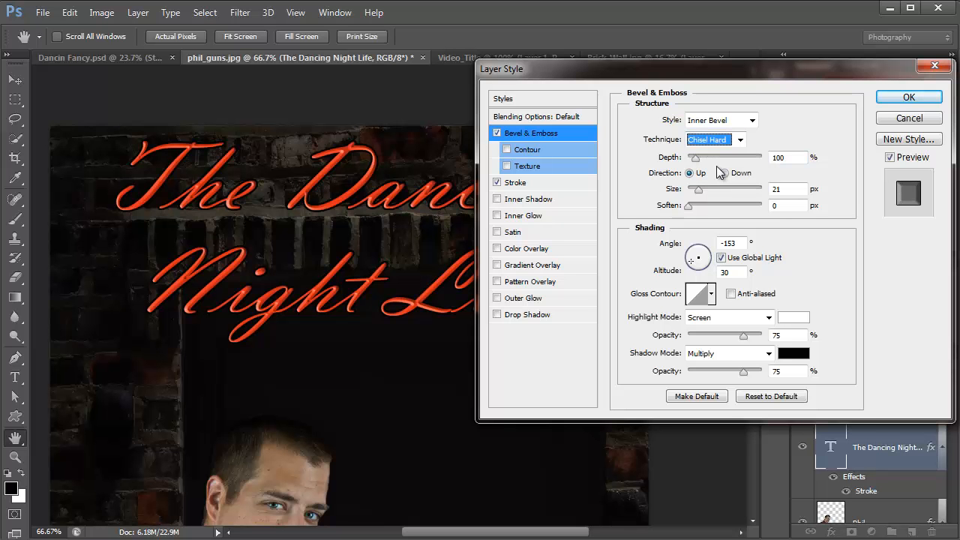
Try several gloss contours for the title's bevel and set the bevel depth to 399%
left_click(711, 296)
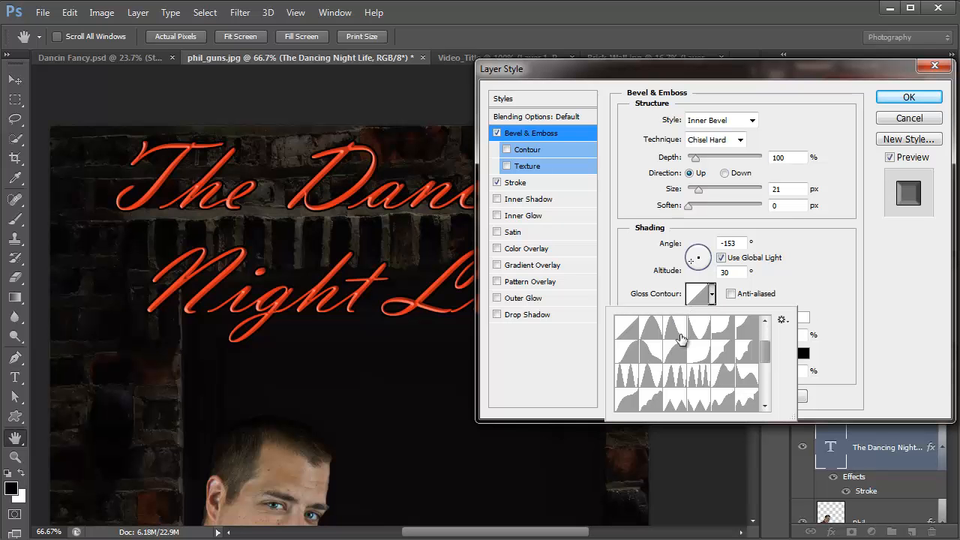
left_click(675, 330)
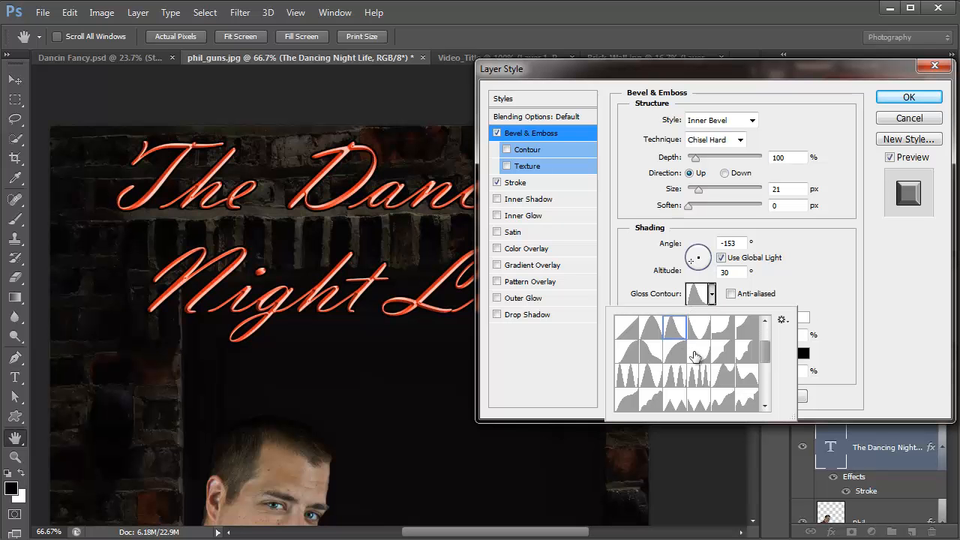
left_click(698, 354)
left_click(718, 399)
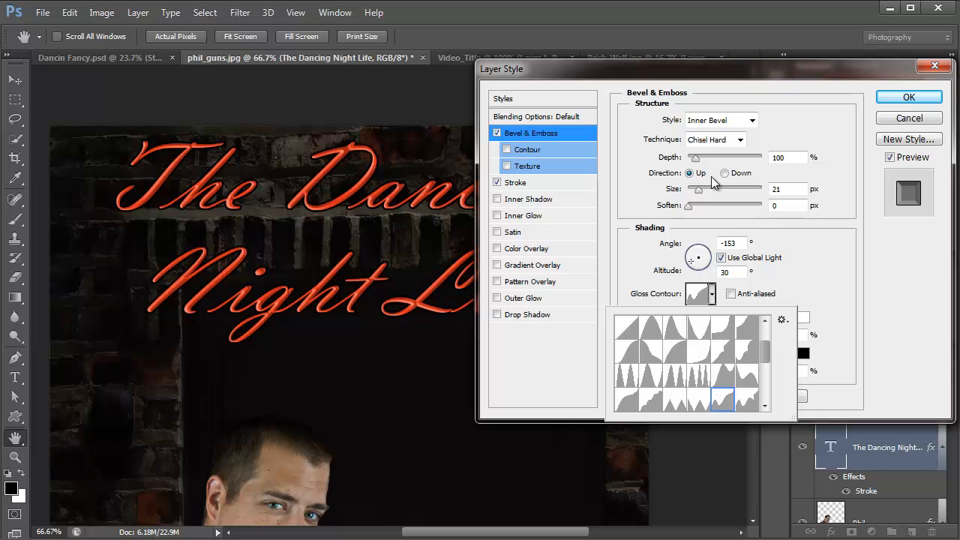
left_click(716, 157)
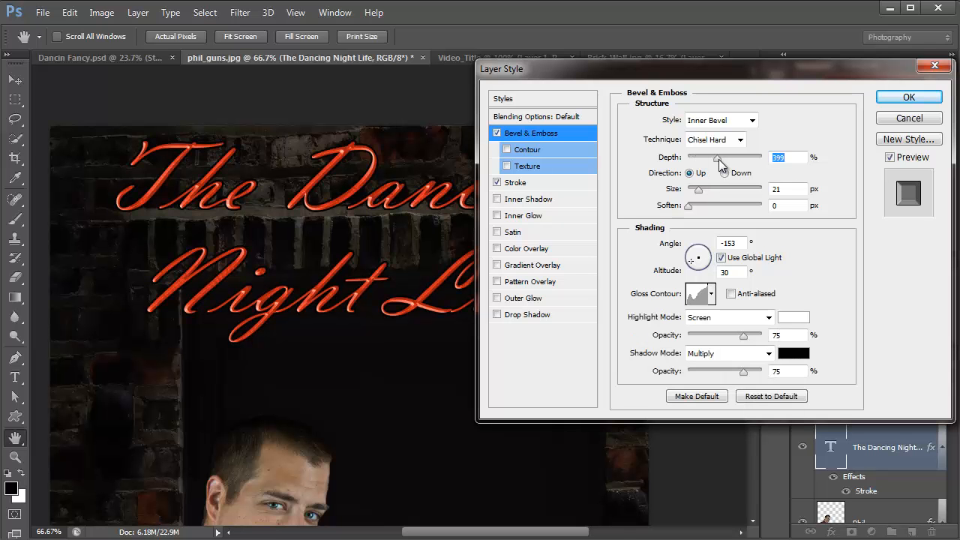
Try further gloss contours for the title's bevel, including the multi-peak ones, Cone - Inverted and Cove - Deep
left_click(712, 296)
left_click(699, 377)
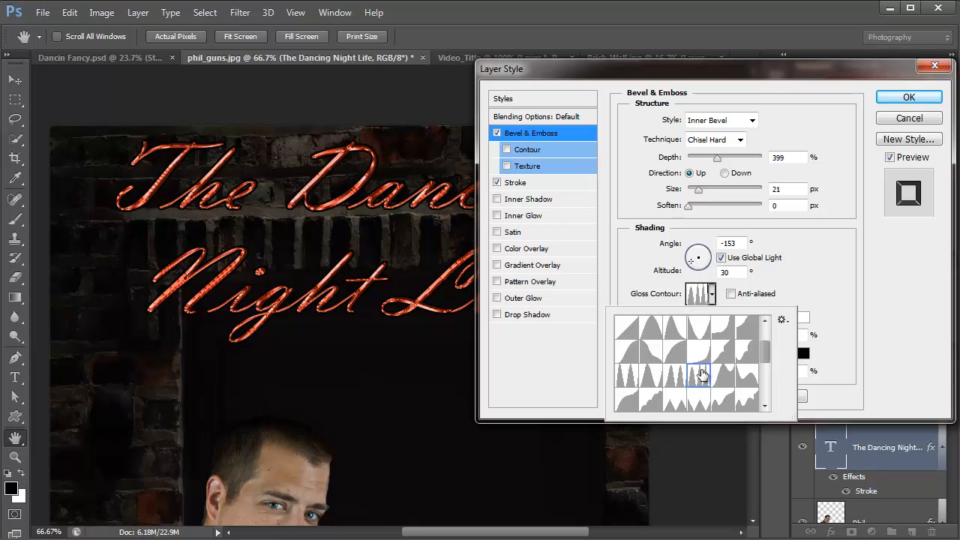
left_click(651, 377)
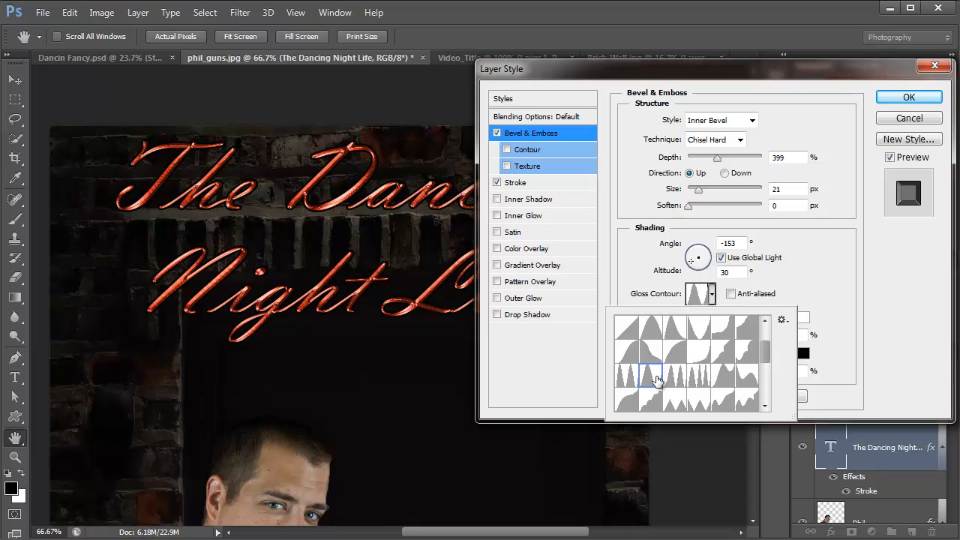
left_click(698, 400)
scroll(742, 341, "down", 1)
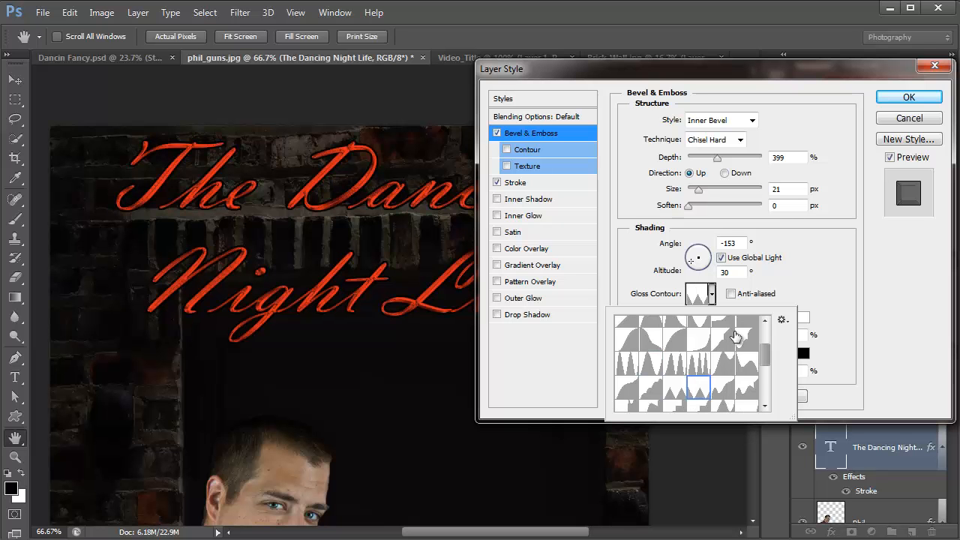
scroll(759, 357, "down", 3)
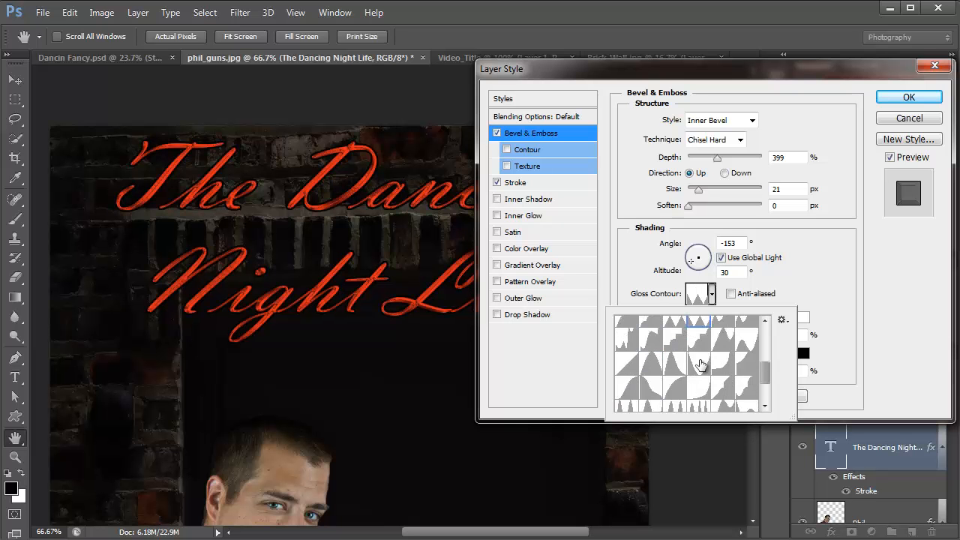
left_click(700, 365)
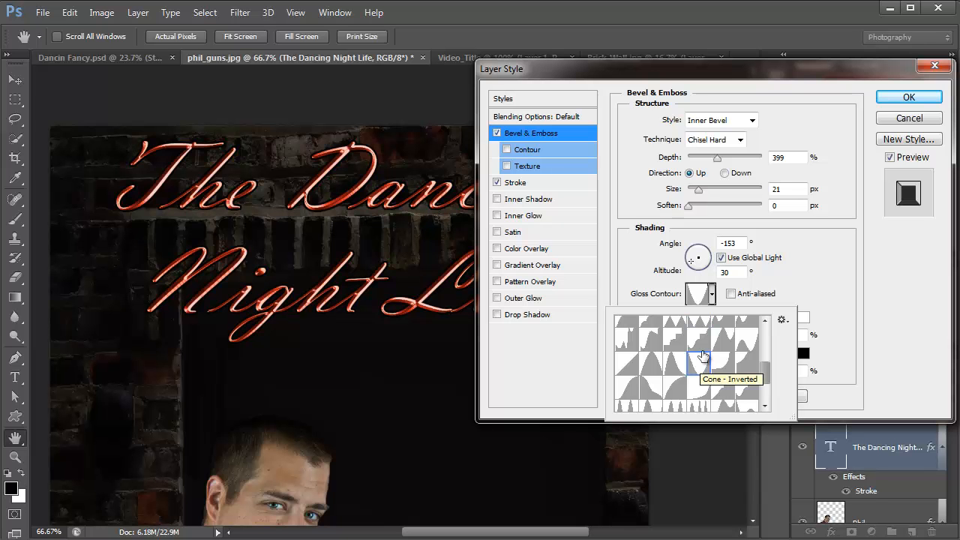
left_click(721, 364)
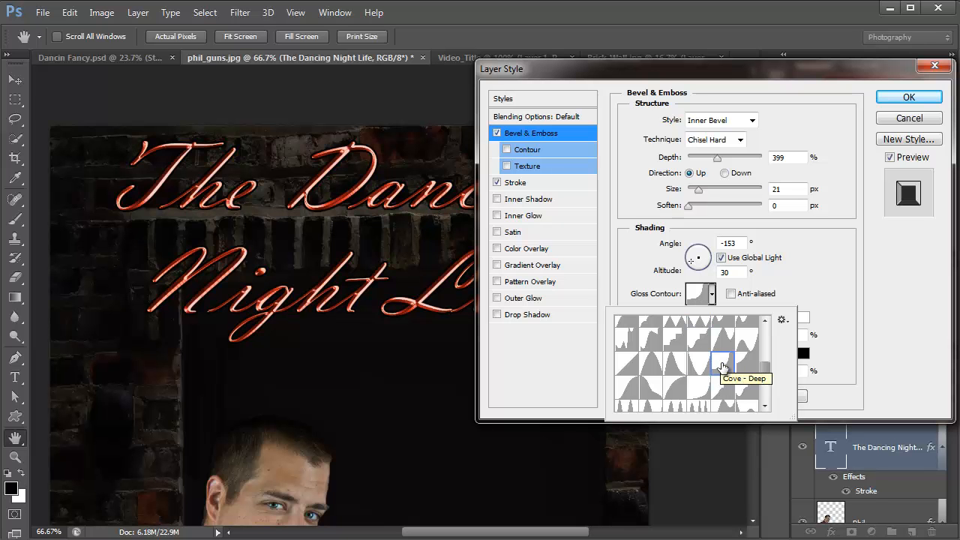
left_click(672, 367)
left_click(650, 367)
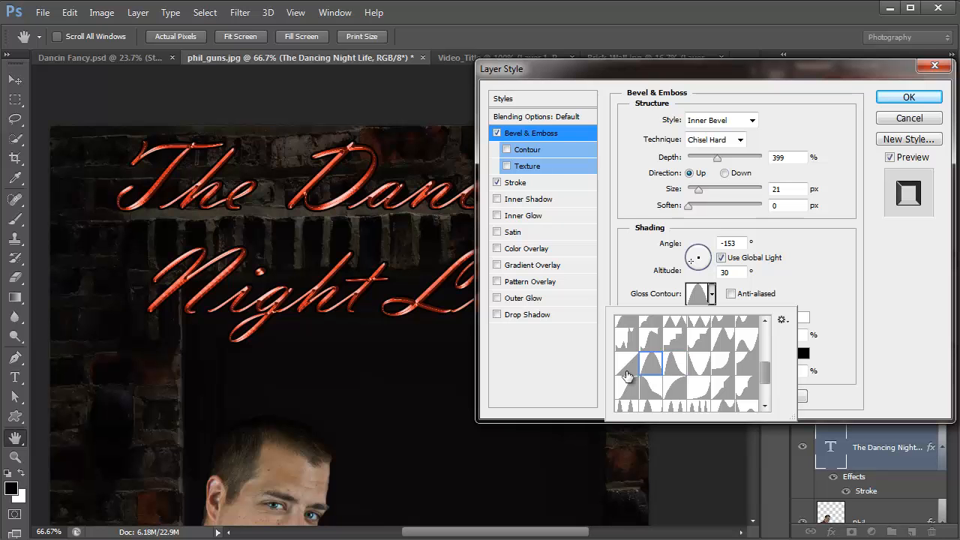
Set the bevel's gloss contour to the straight diagonal one and apply the layer style to the title
left_click(627, 368)
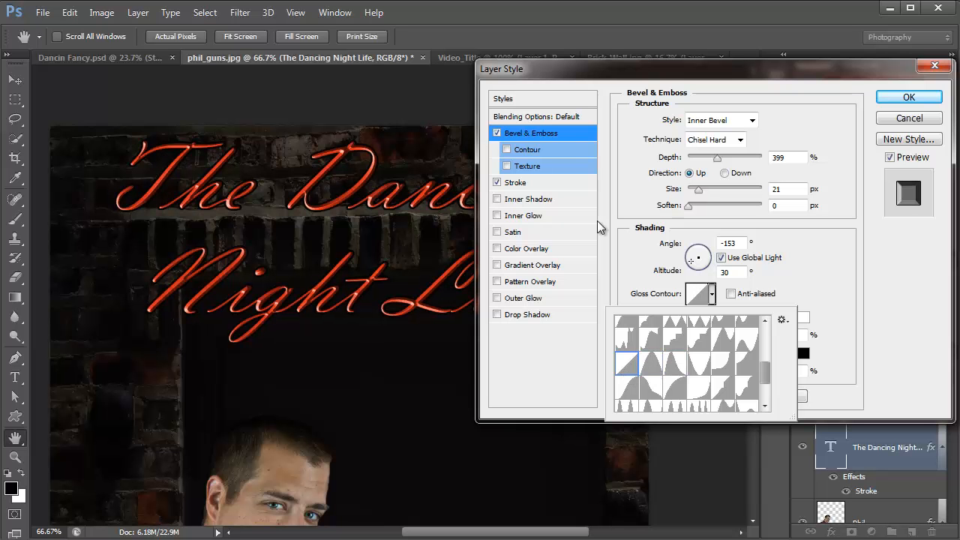
left_click_drag(671, 76, 637, 69)
left_click(881, 96)
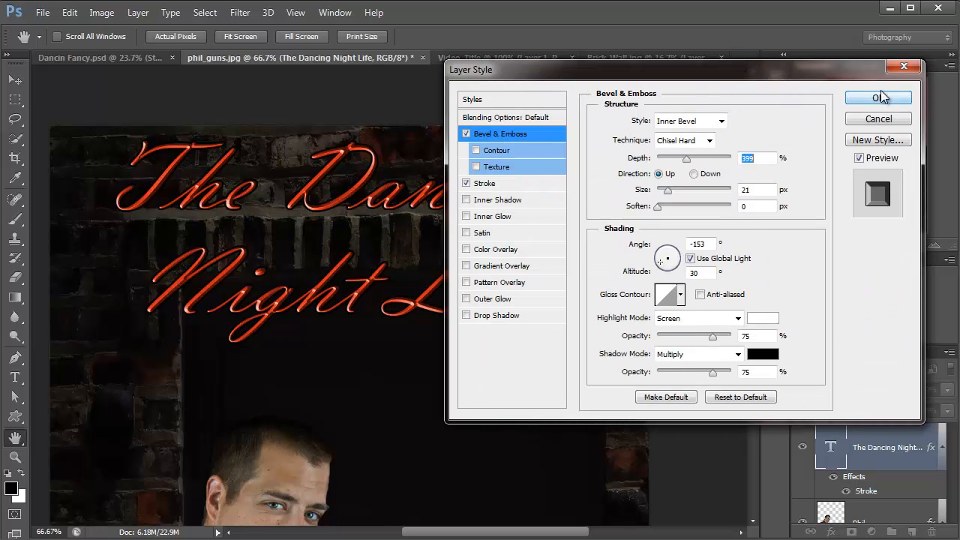
left_click(882, 98)
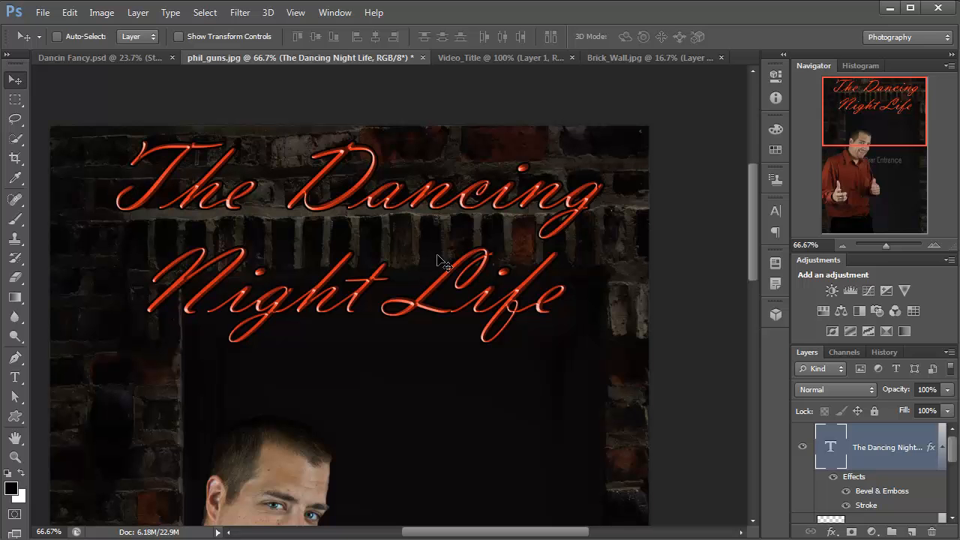
Show the rulers and place vertical guides at about 2.5 and 3.9 and a horizontal guide at about 1.7, just below the title
key("ctrl+0")
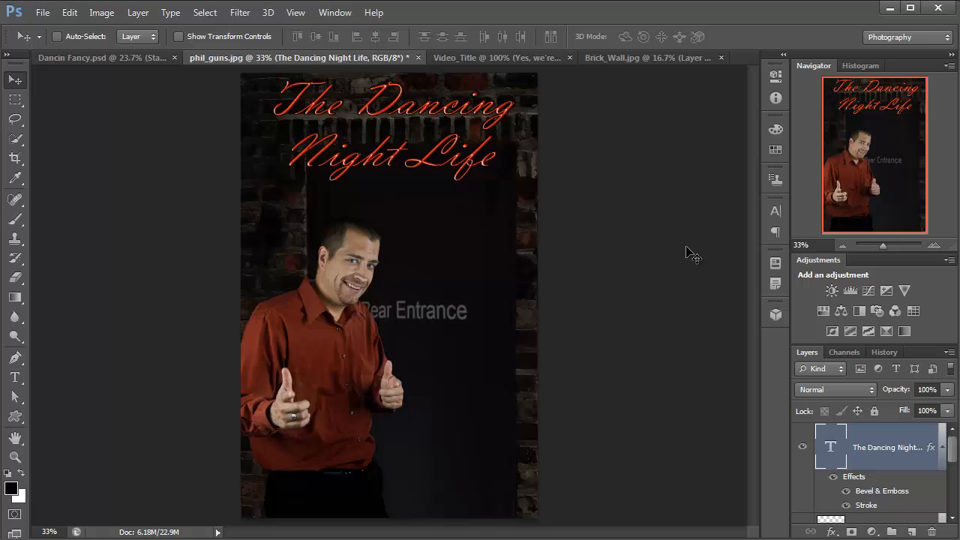
key("ctrl+r")
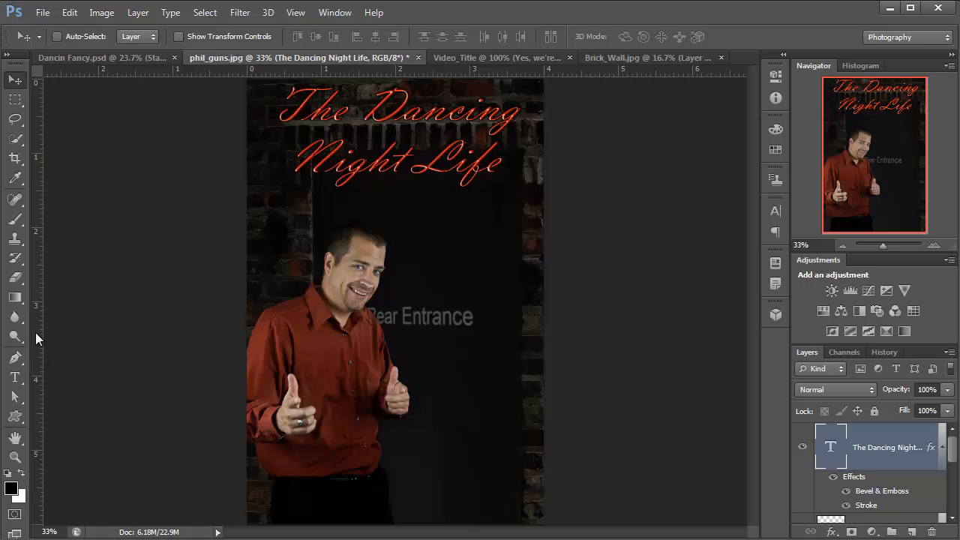
left_click_drag(36, 333, 436, 389)
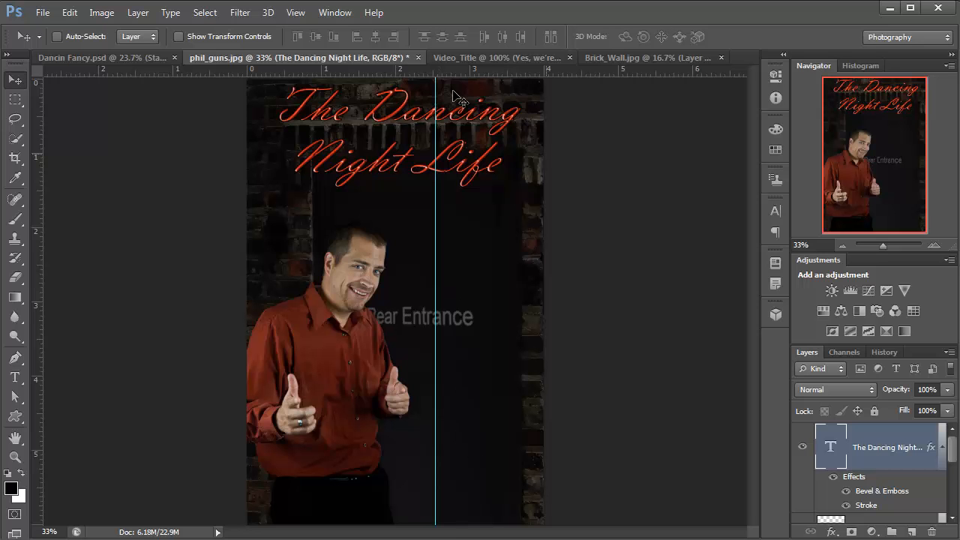
left_click_drag(463, 70, 501, 207)
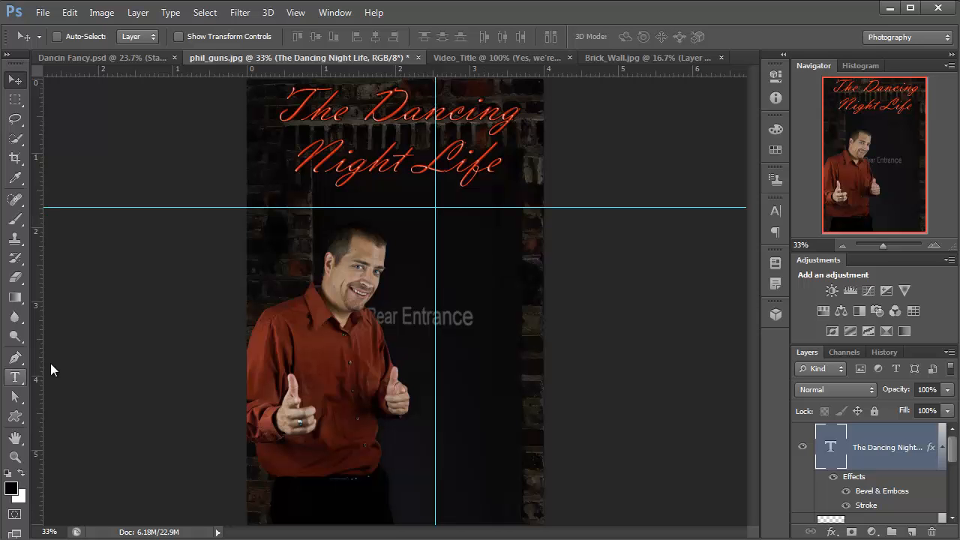
left_click_drag(35, 382, 537, 393)
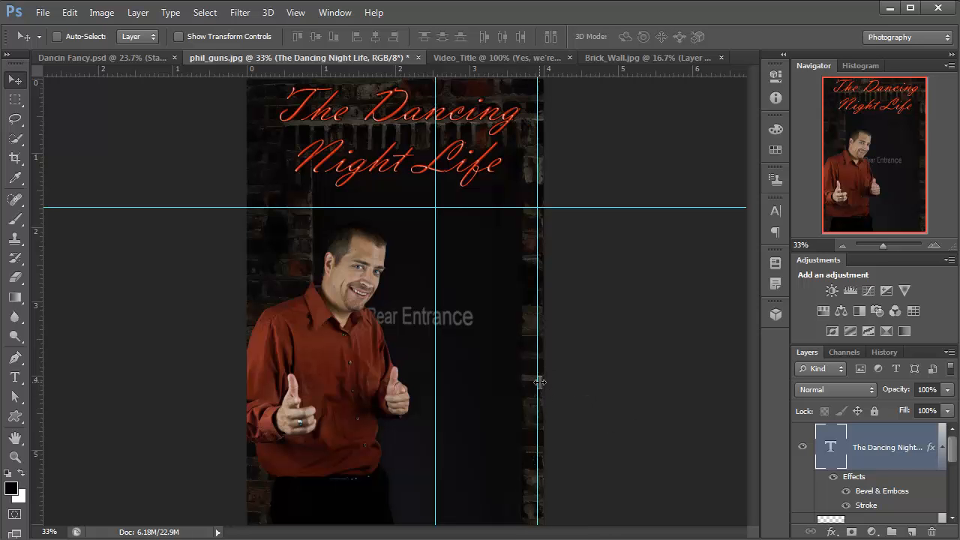
mouse_move(540, 382)
left_mouse_down()
mouse_move(507, 395)
mouse_move(589, 382)
mouse_move(554, 401)
mouse_move(553, 387)
mouse_move(538, 407)
mouse_move(539, 400)
left_mouse_up()
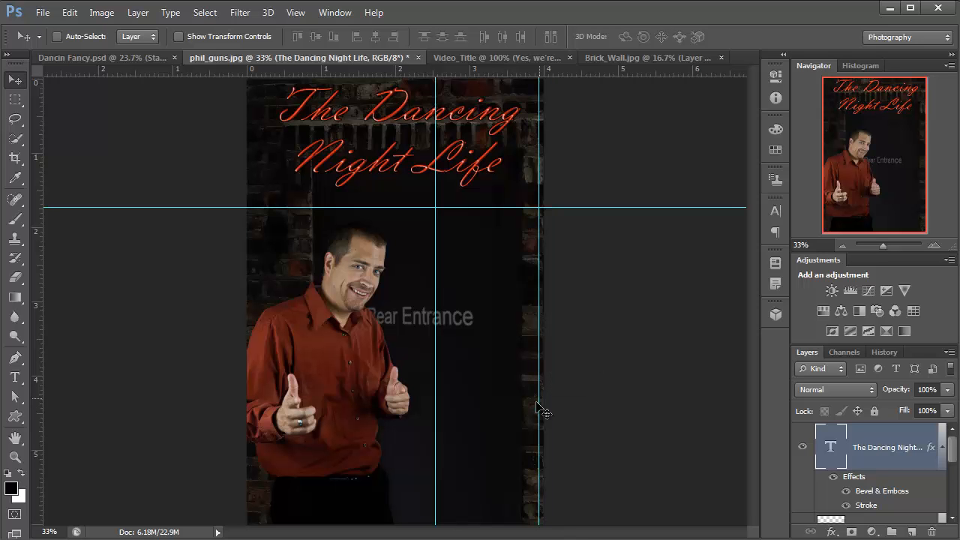
Add a 12 pt line of point text reading "Making A Good Impression" just below the horizontal guide
left_click(14, 381)
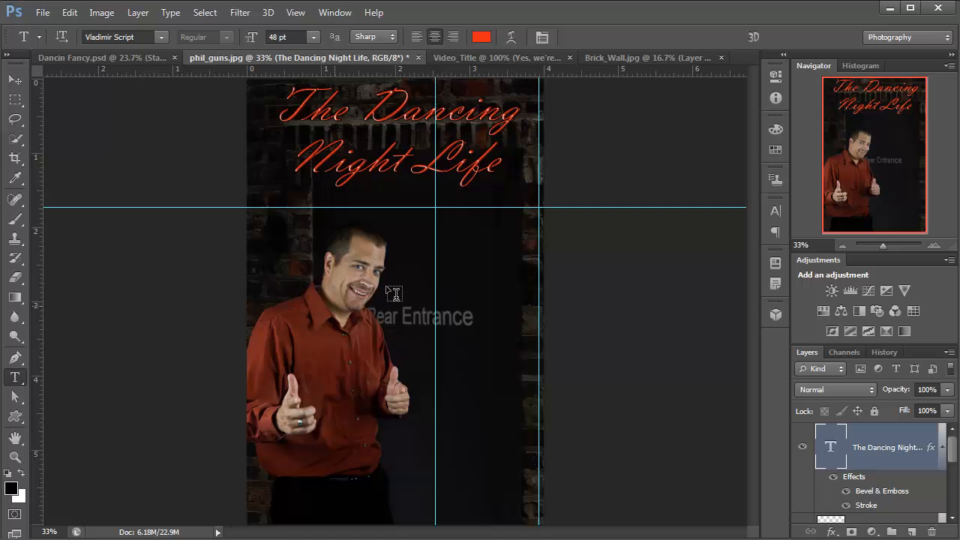
left_click(442, 230)
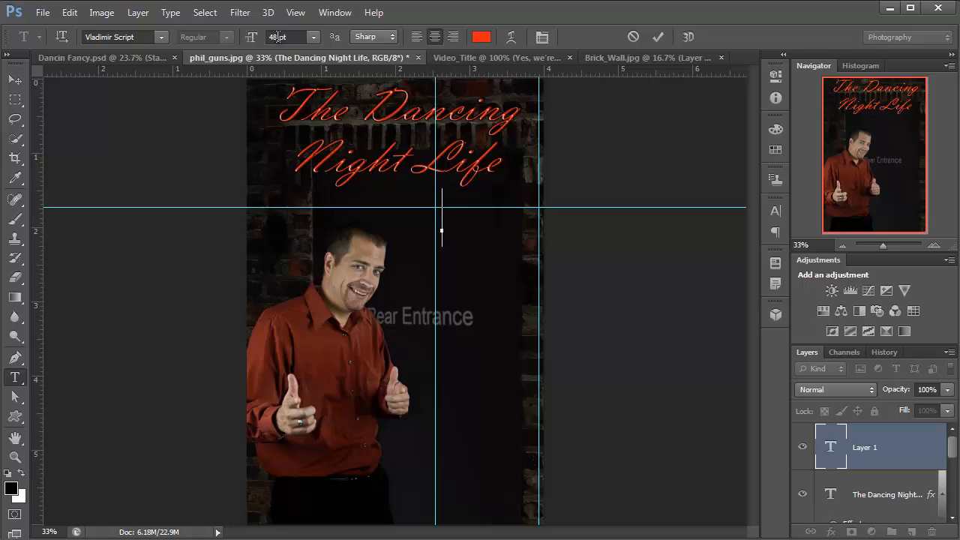
left_click(249, 41)
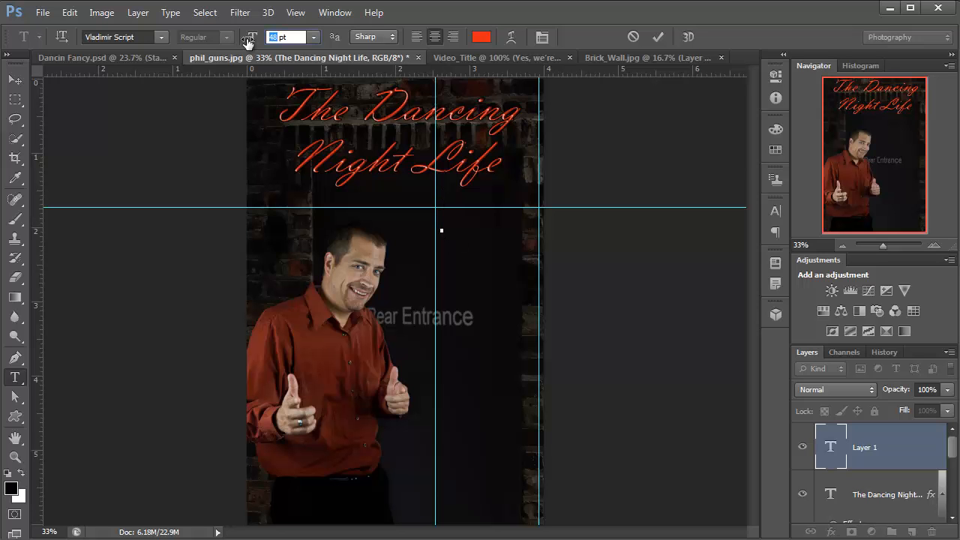
type("12")
key("Return")
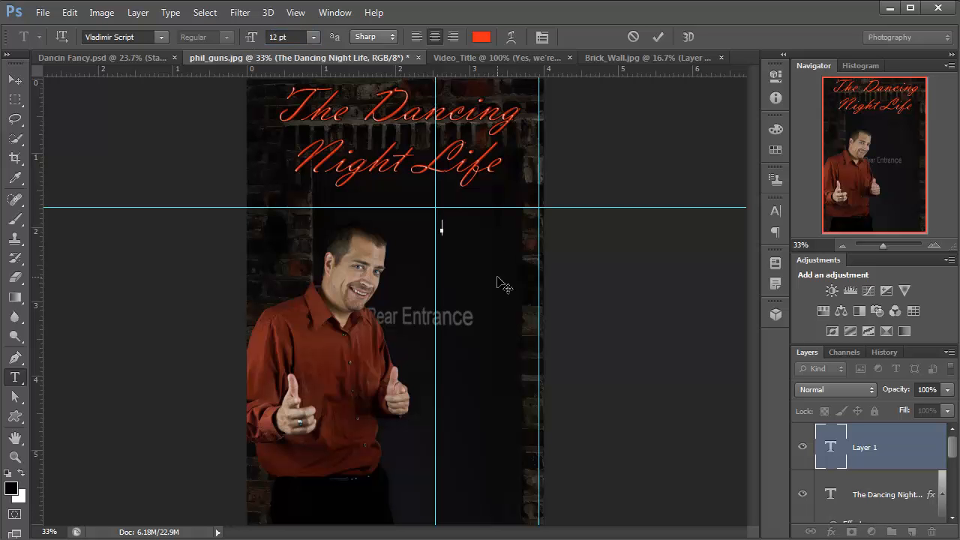
type("Making A")
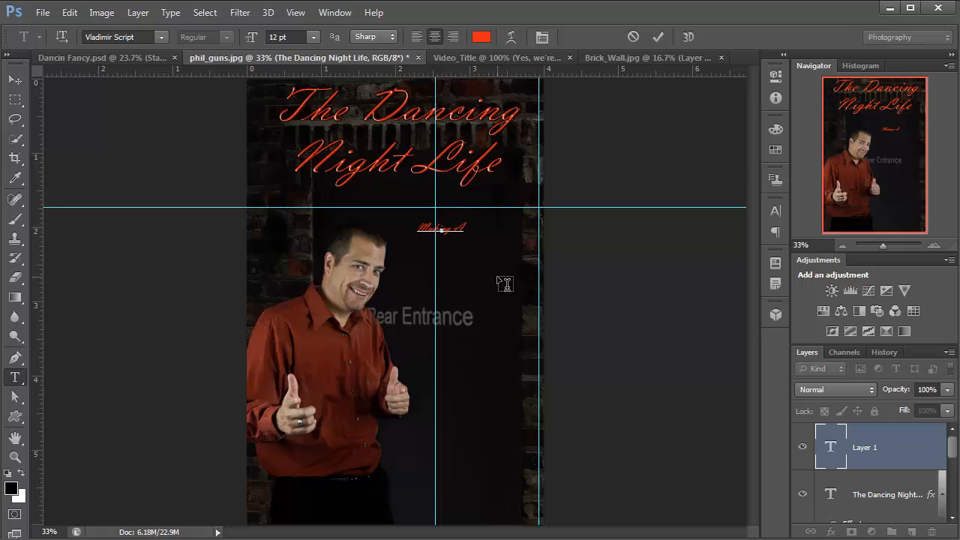
type(" Good Im")
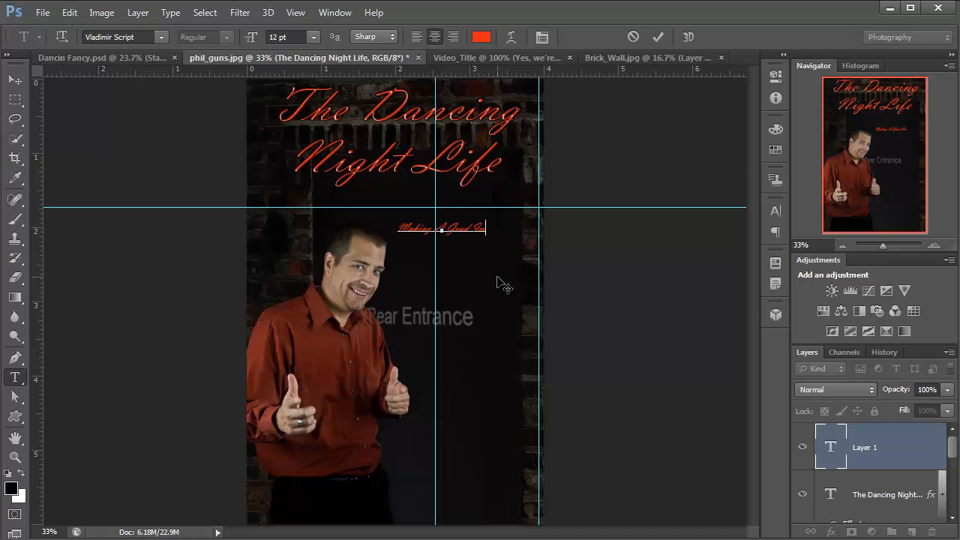
type("pression")
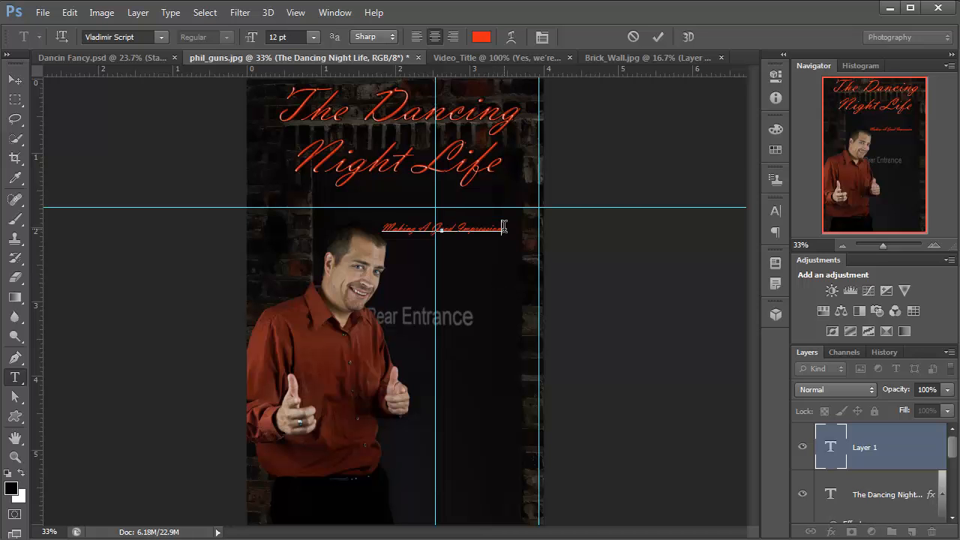
Commit the "Making A Good Impression" text and delete its layer
left_click_drag(398, 221, 384, 223)
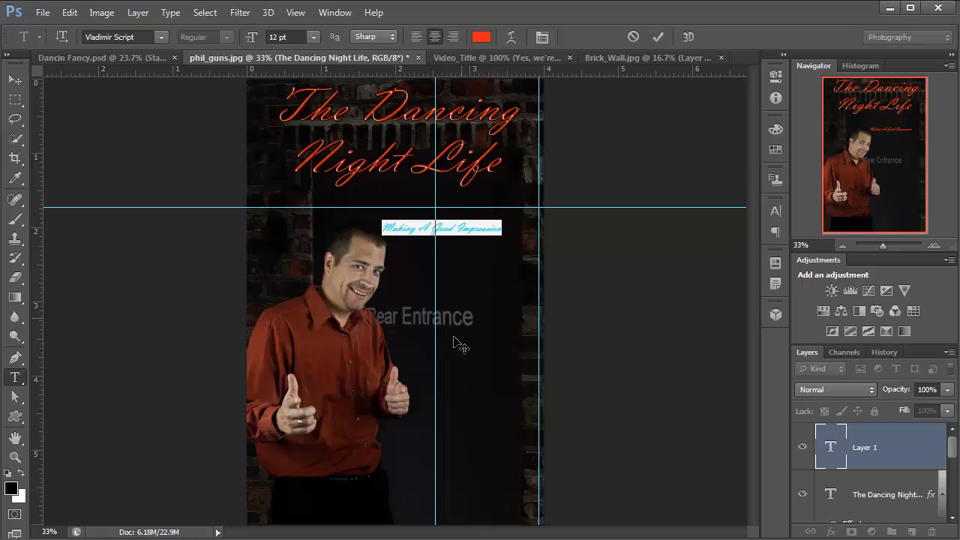
key("ctrl")
left_click(838, 448)
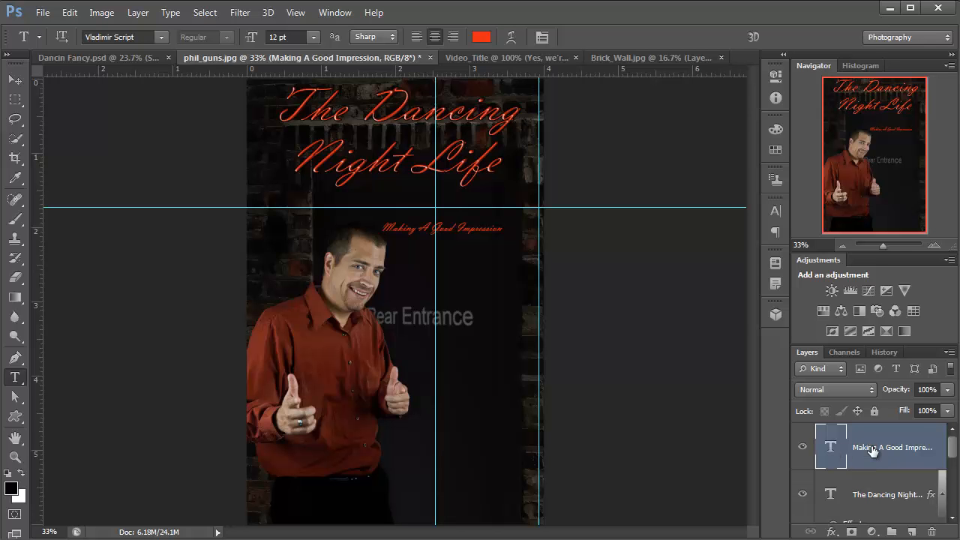
left_click(931, 533)
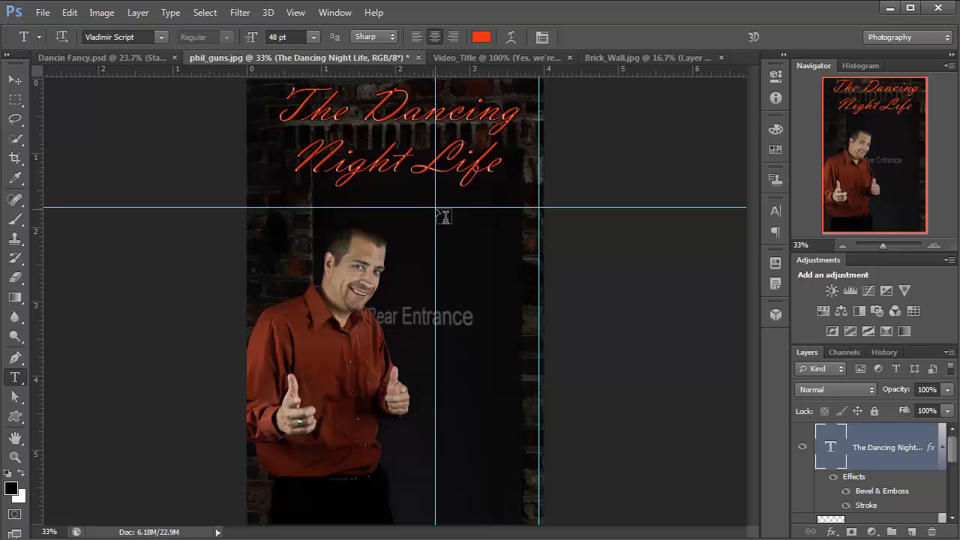
Add a 12 pt paragraph text box between the vertical guides, starting at the horizontal guide, reading "Making A Good Impression"
left_click_drag(436, 208, 538, 510)
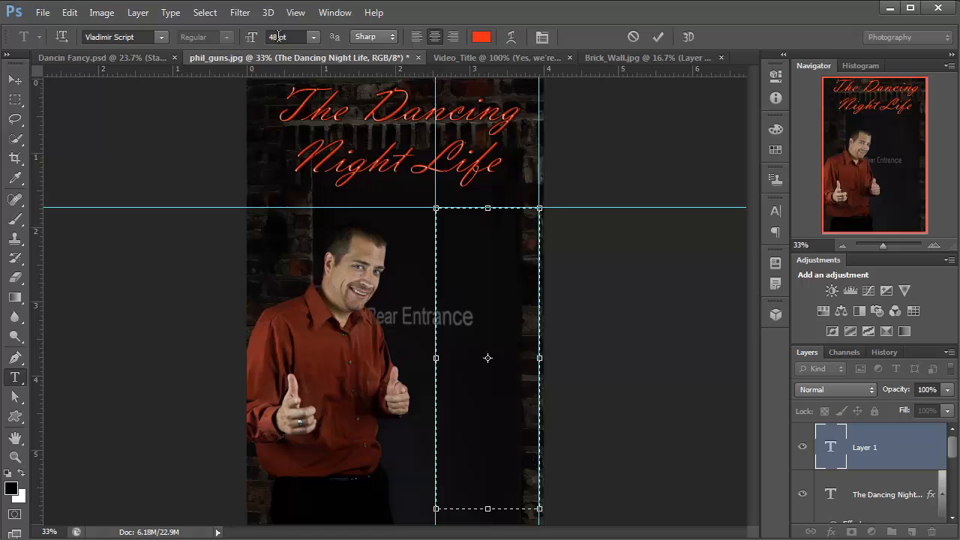
left_click(251, 42)
type("12")
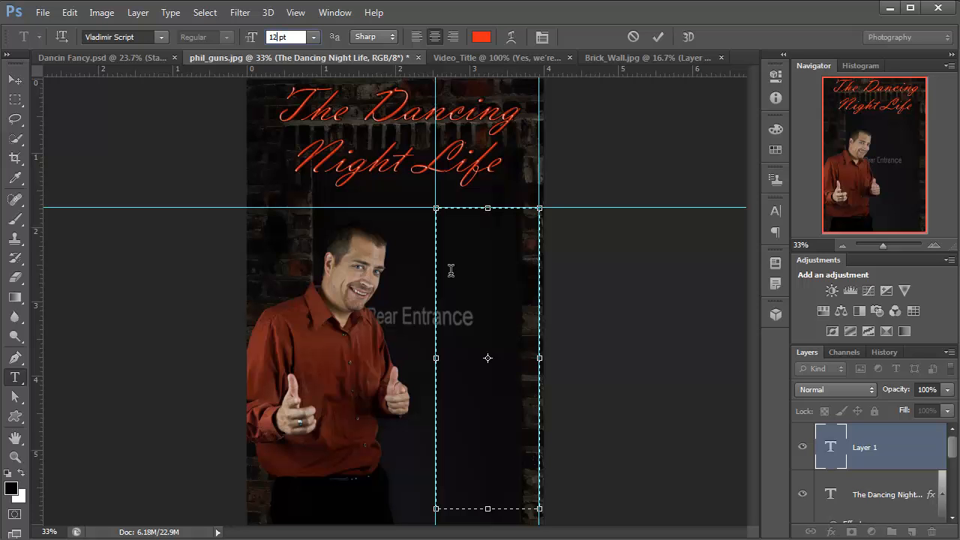
left_click(441, 227)
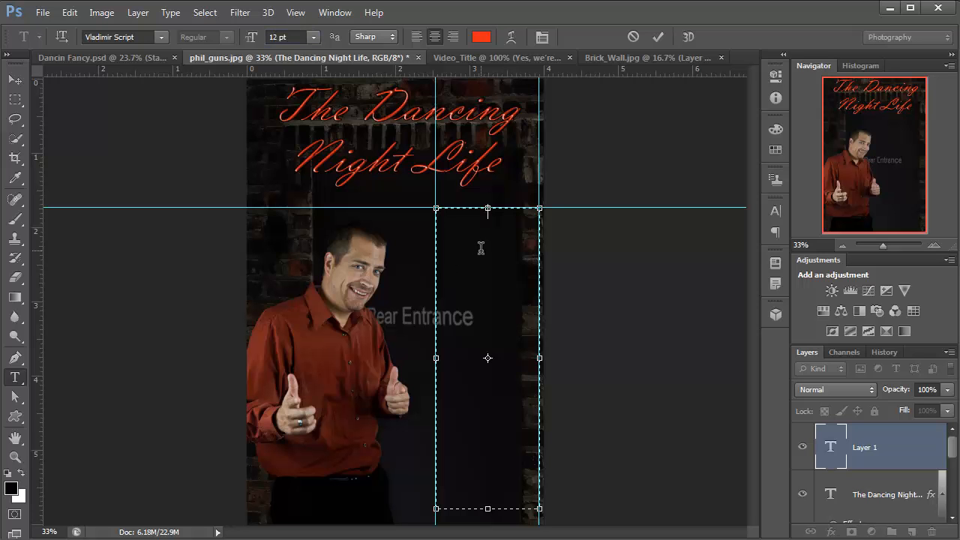
type("Making A Good Impression")
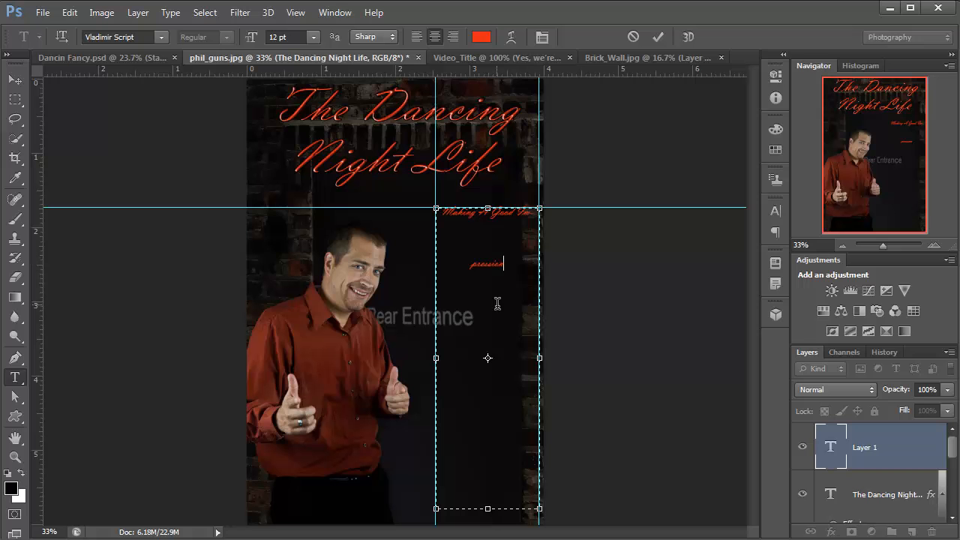
Select all of the "Making A Good Impression" text and change its font to Arial
left_click(506, 270)
left_click_drag(513, 270, 417, 195)
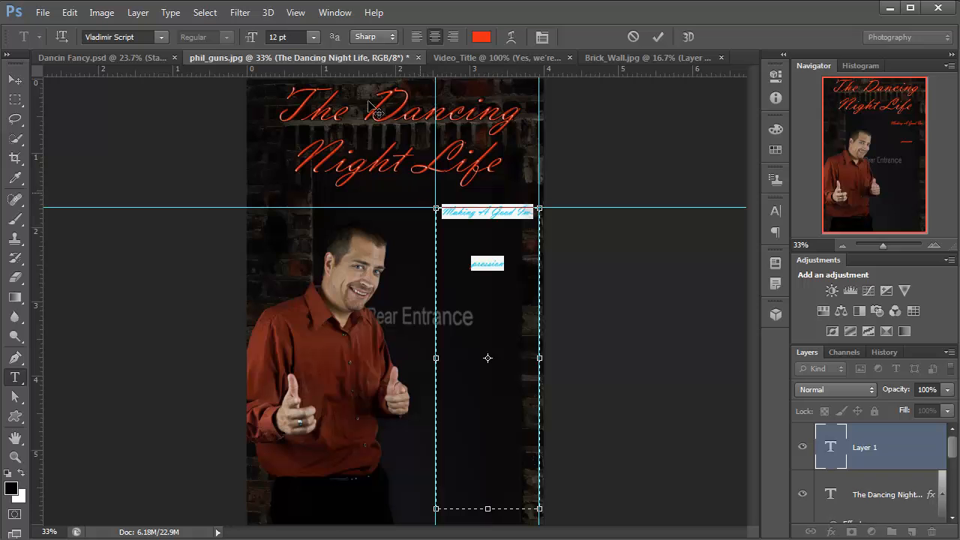
left_click(160, 37)
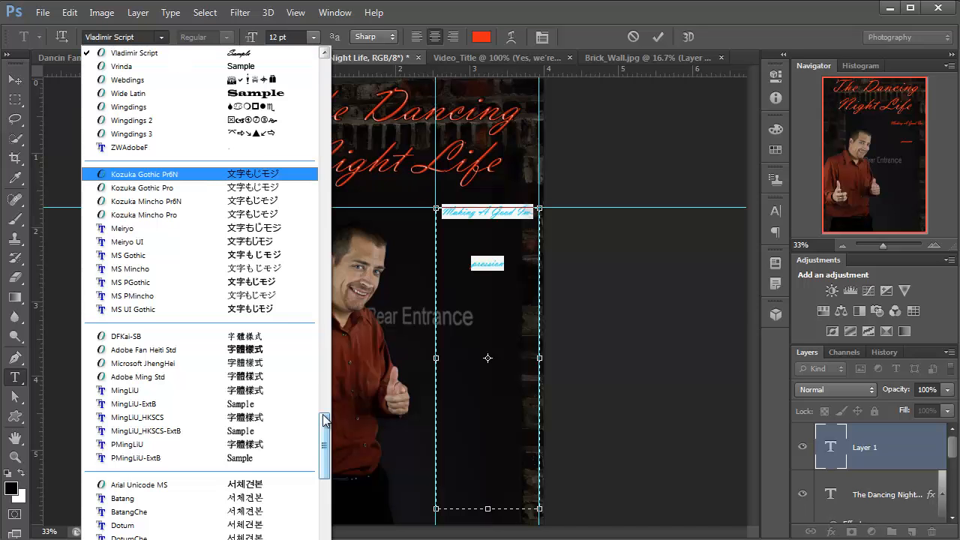
scroll(280, 184, "up", 4)
left_click_drag(279, 178, 250, 63)
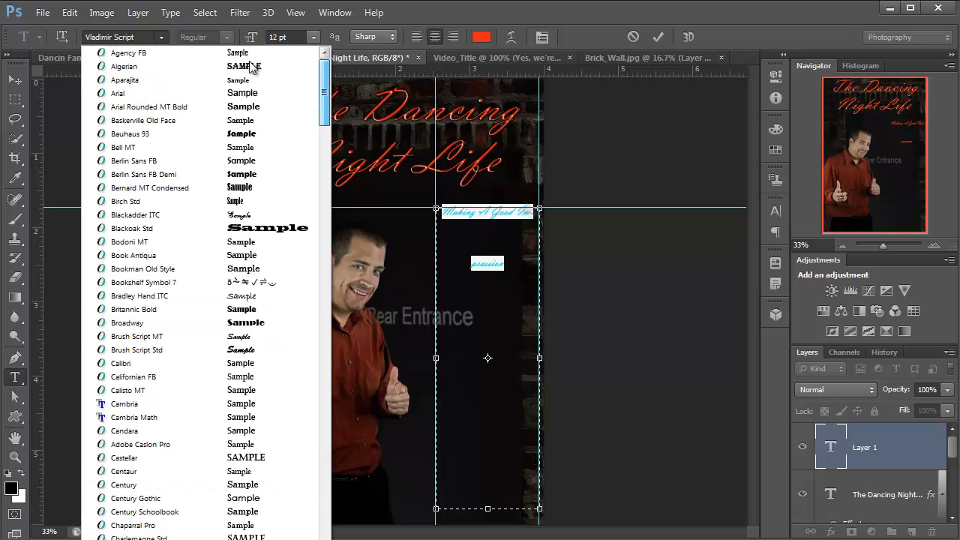
left_click(117, 94)
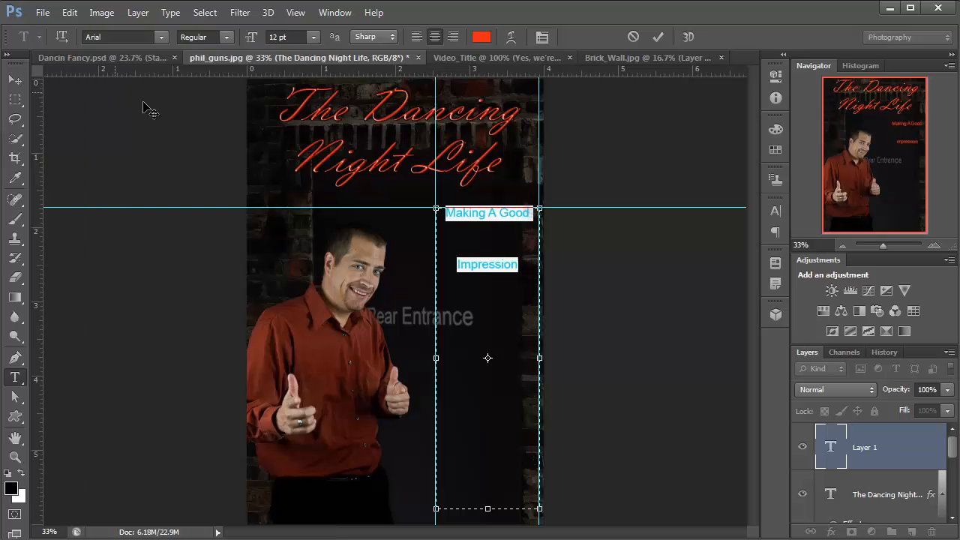
Set the selected text's leading to Auto, left-align the paragraph and commit the text
left_click(541, 37)
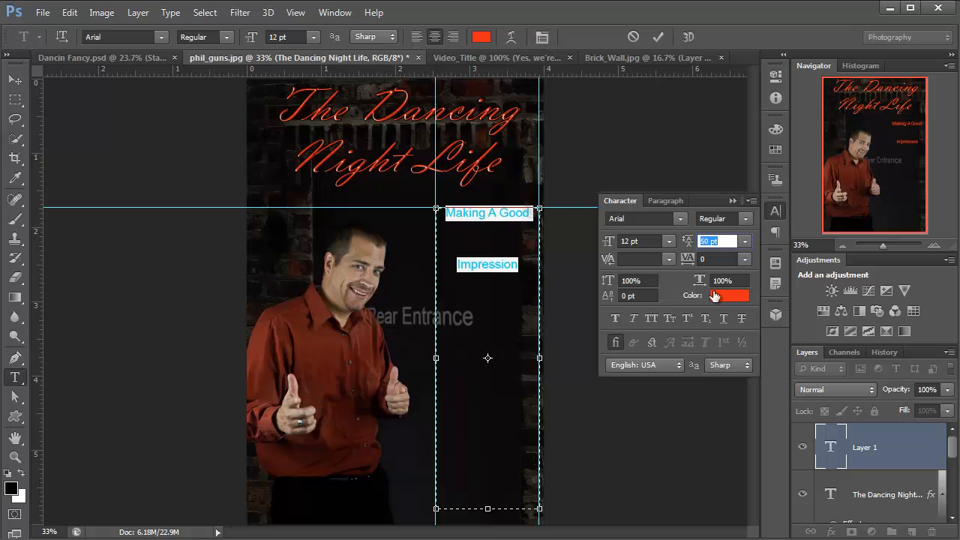
left_click(744, 241)
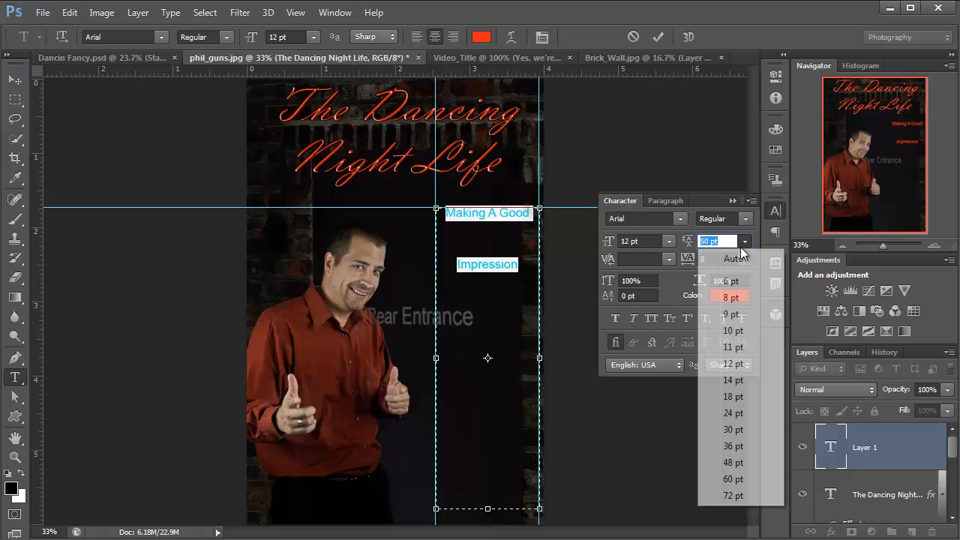
left_click(735, 260)
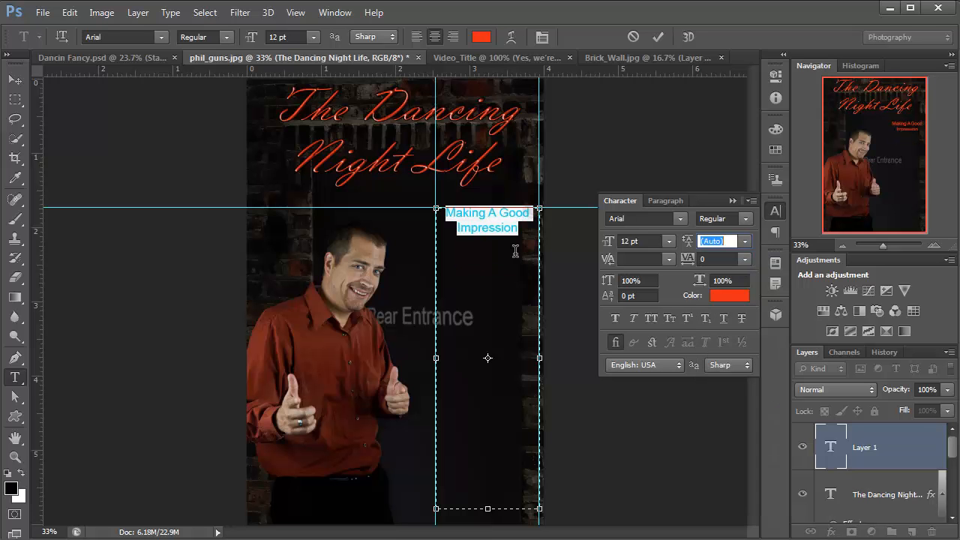
left_click(668, 200)
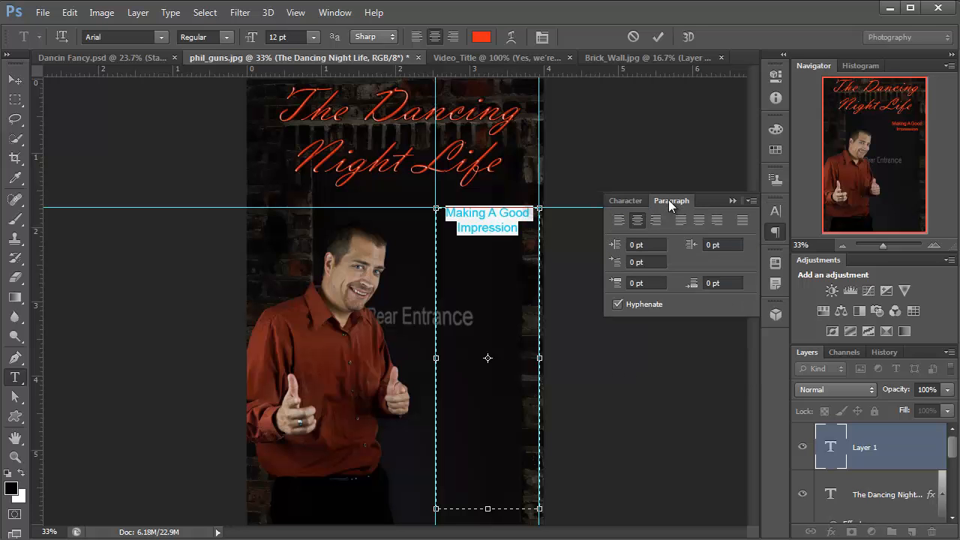
left_click(620, 221)
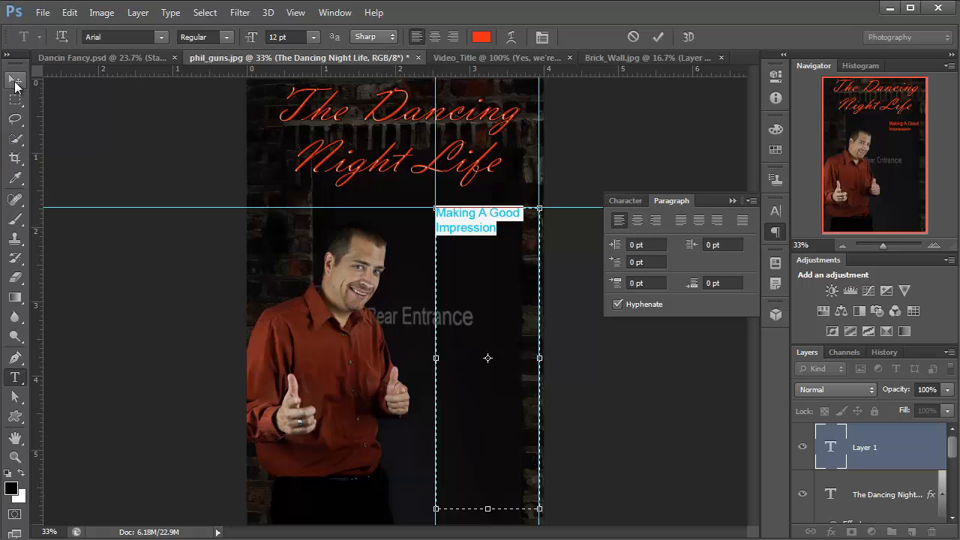
left_click(658, 37)
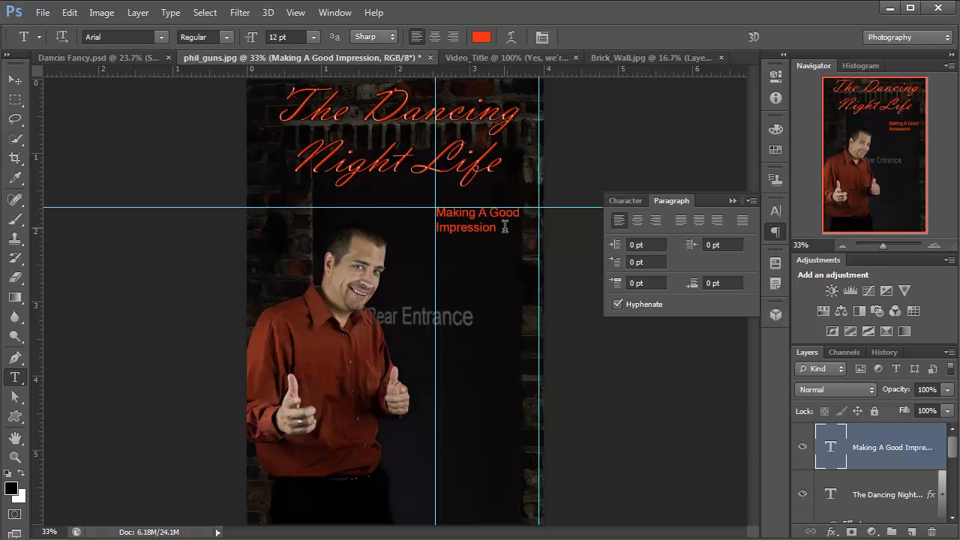
Recolor the whole "Making A Good Impression" text to near-white #faf8f8 and commit the edit
left_click_drag(505, 227, 426, 203)
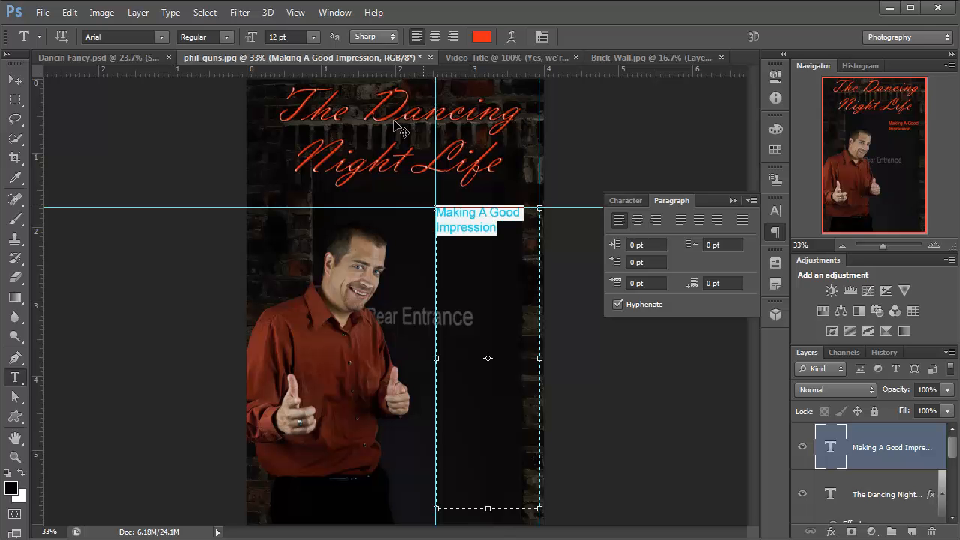
left_click(480, 37)
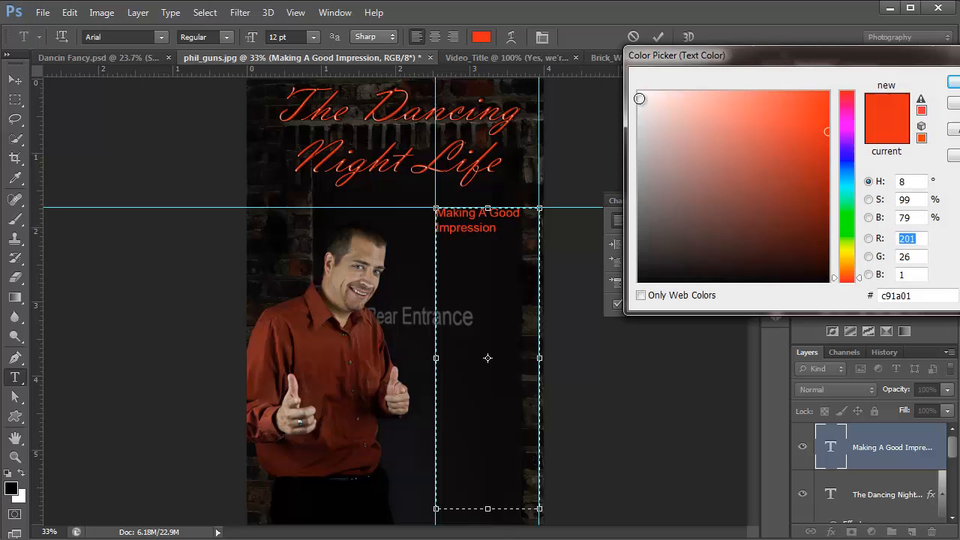
left_click(639, 96)
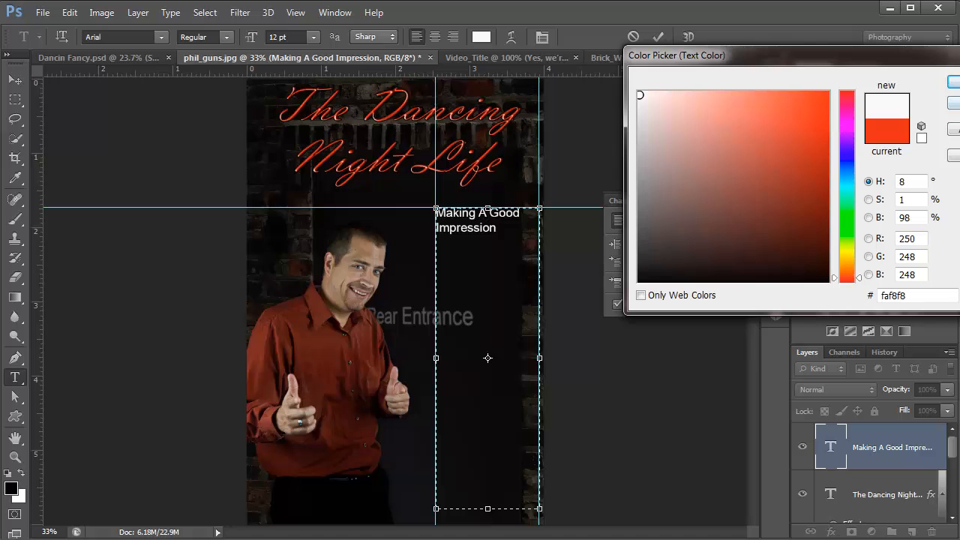
left_click(953, 82)
left_click(519, 276)
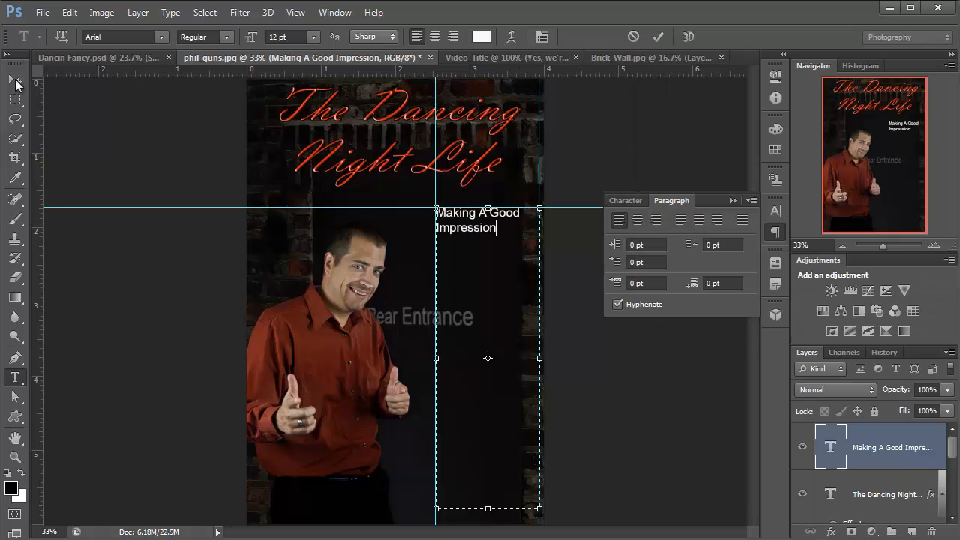
left_click(15, 81)
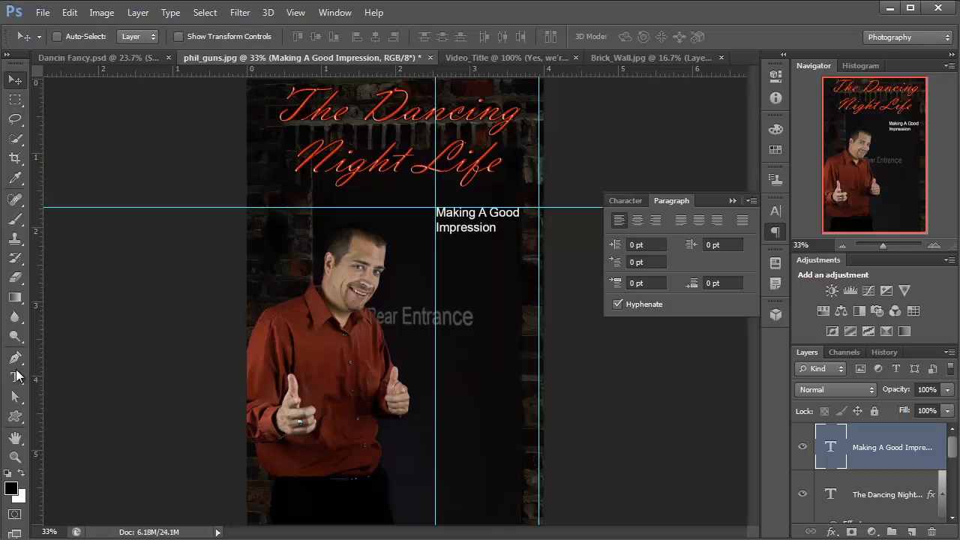
left_click_drag(15, 381, 120, 375)
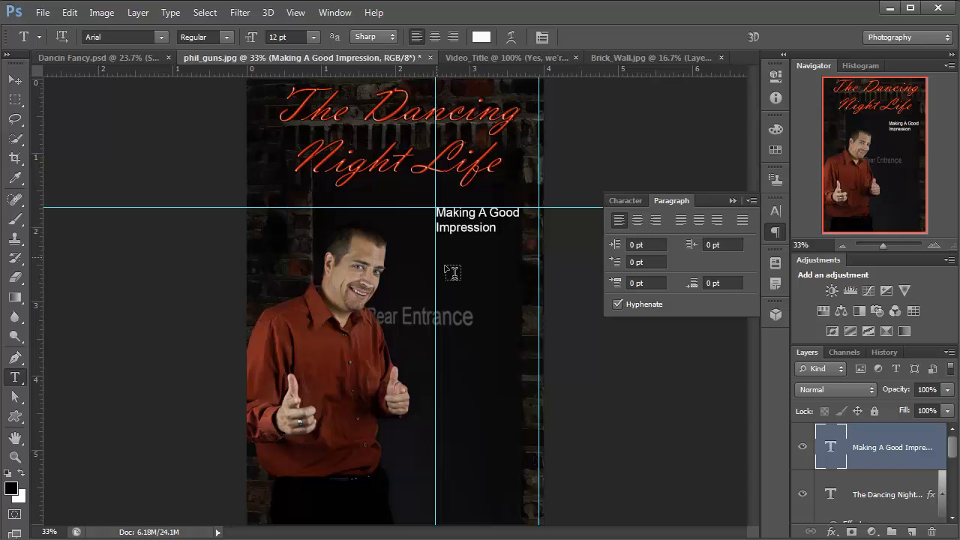
left_click_drag(441, 261, 540, 309)
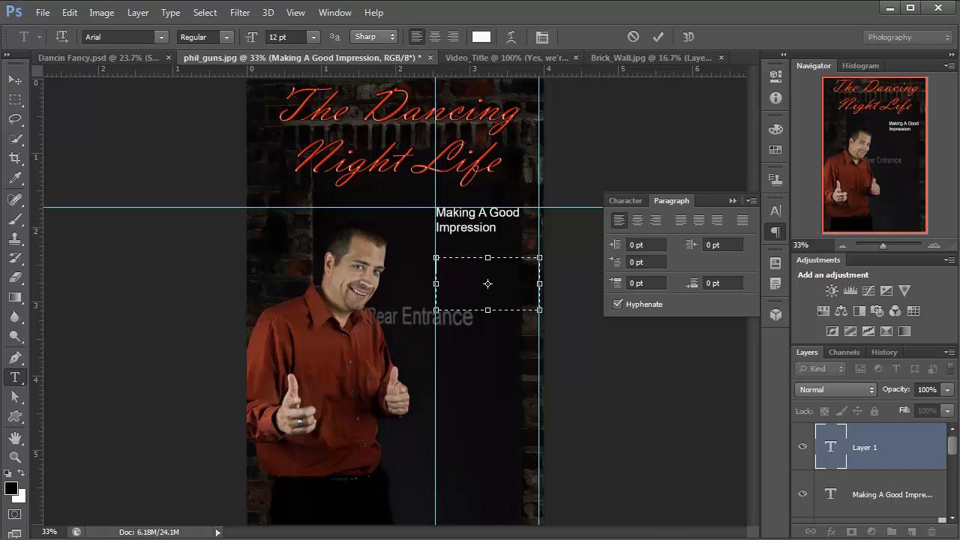
key("ctrl+o")
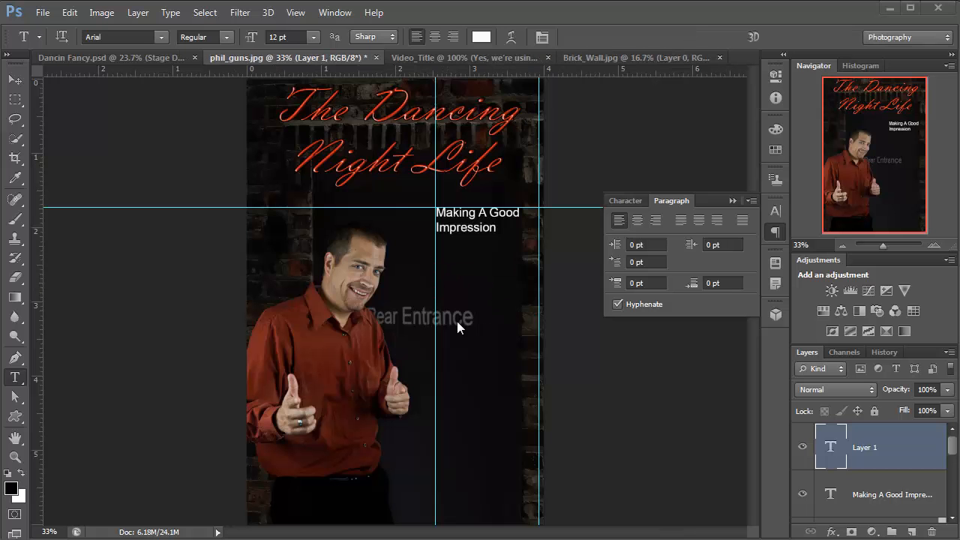
left_click(830, 452)
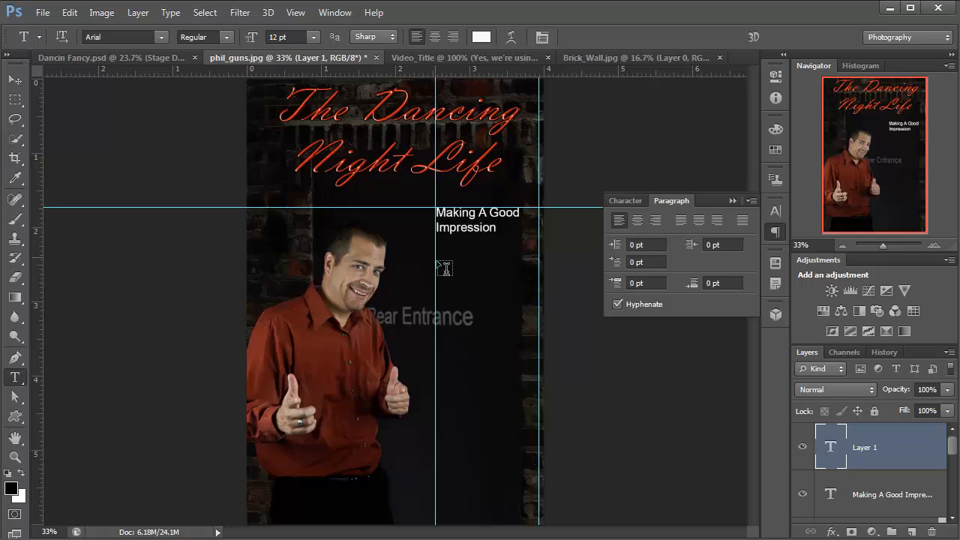
Add a paragraph text box reading "Taming Bouncers" between the guides below the first paragraph, shorten it to fit and commit it
left_click_drag(436, 258, 540, 318)
type("T")
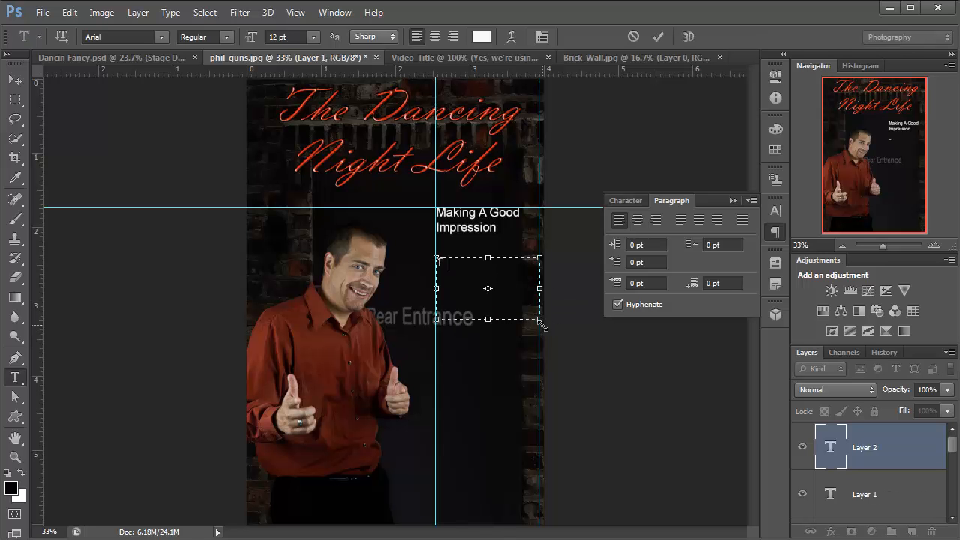
type("aming Bouncers")
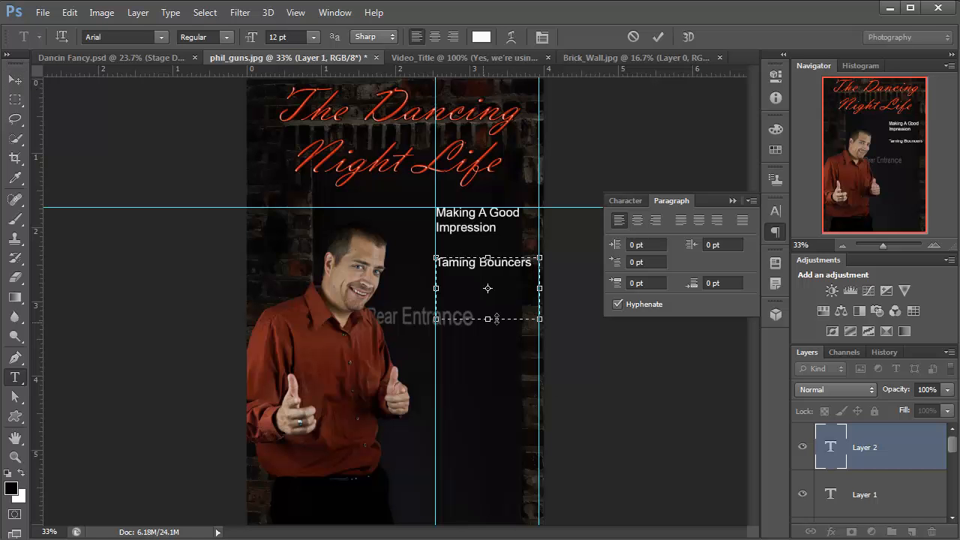
left_click_drag(488, 319, 488, 283)
left_click(16, 83)
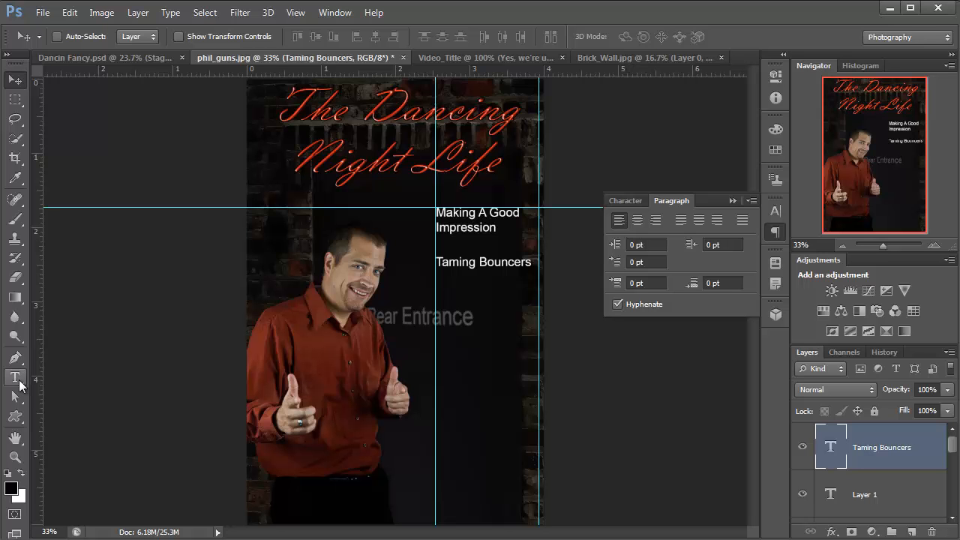
Add a two-line paragraph text box, "What to Expect" / "Once Inside", between the guides below "Taming Bouncers", shorten it to fit and commit it
left_click(16, 379)
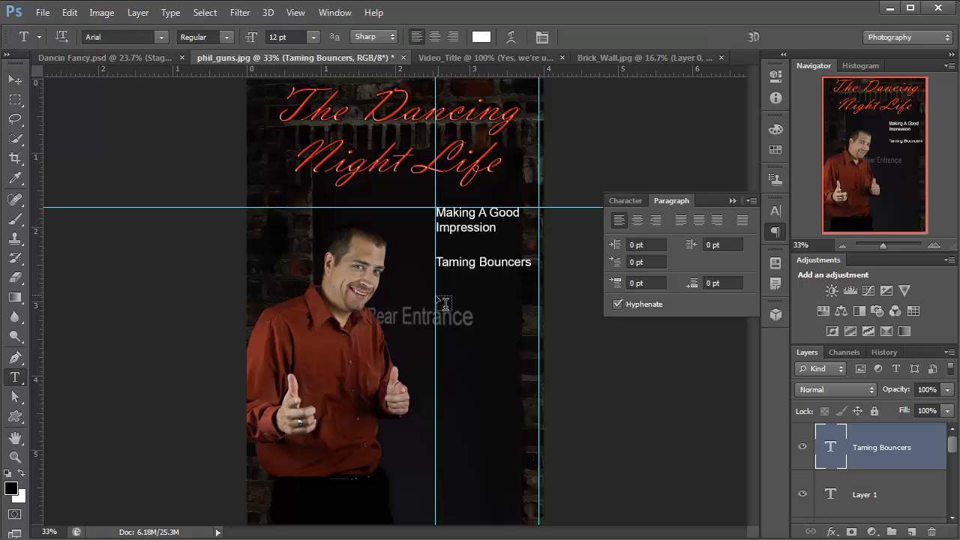
left_click_drag(436, 297, 538, 360)
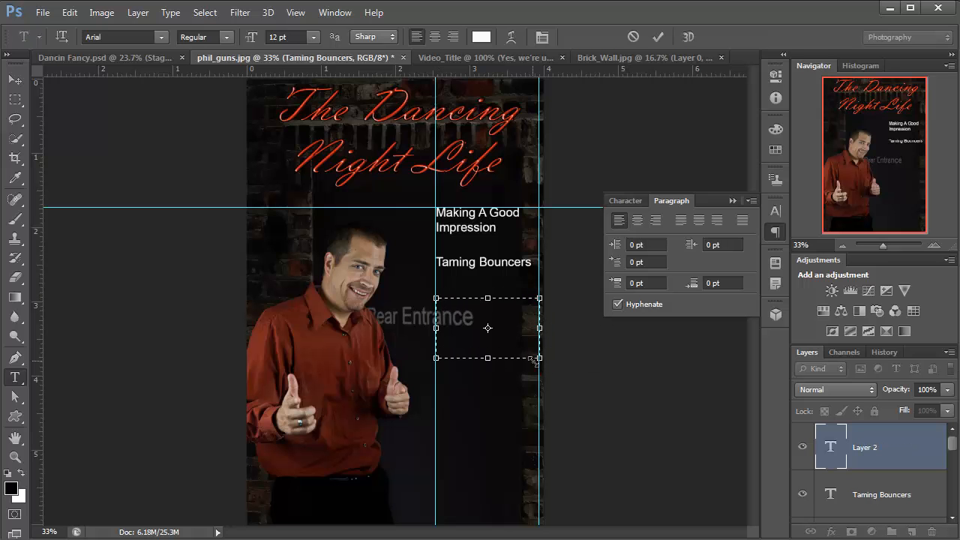
type("Wj")
type("hat to E")
type("xpec")
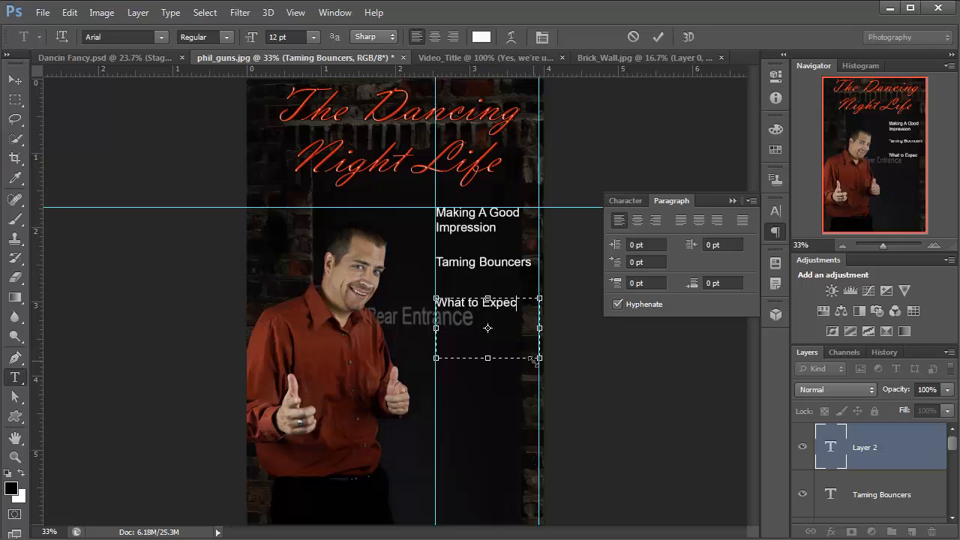
type("t")
key("Return")
type("Once Insi")
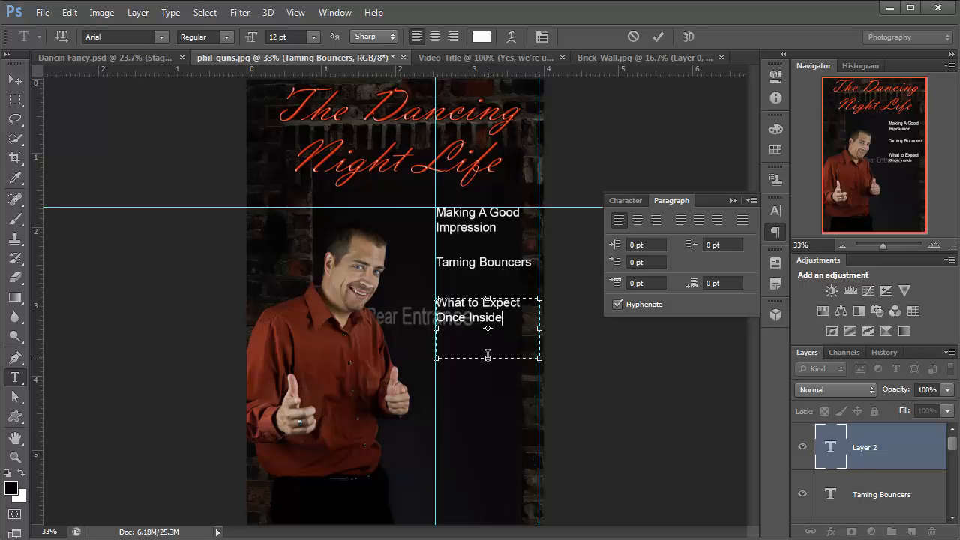
left_click_drag(487, 358, 488, 330)
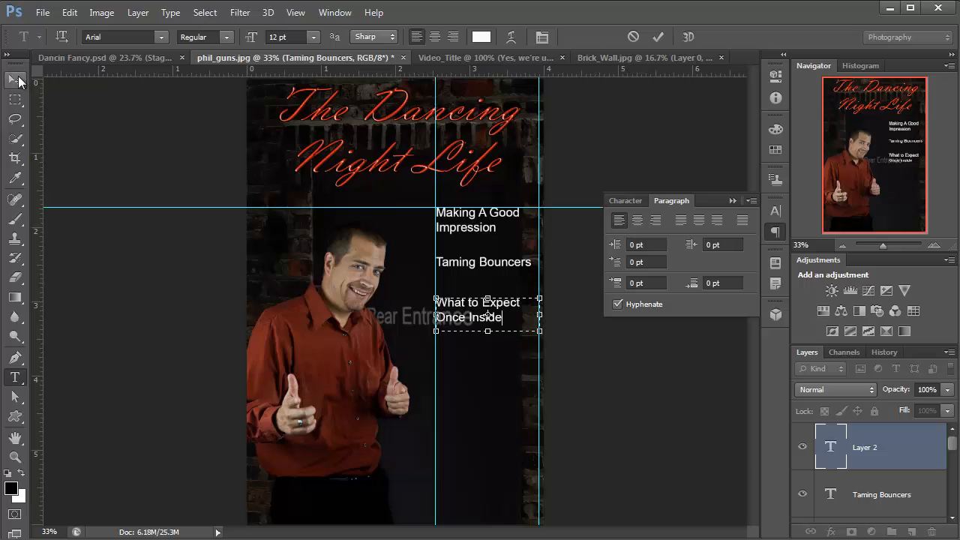
left_click(15, 79)
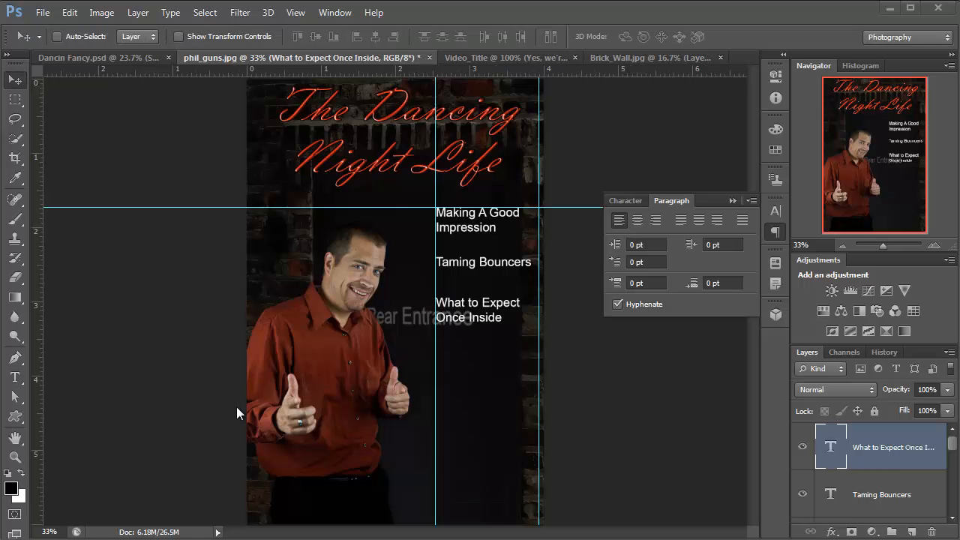
Add a paragraph text box reading "Should You Blend in or Stand Out?" between the guides below "Once Inside", shorten it to fit and commit it
left_click(15, 378)
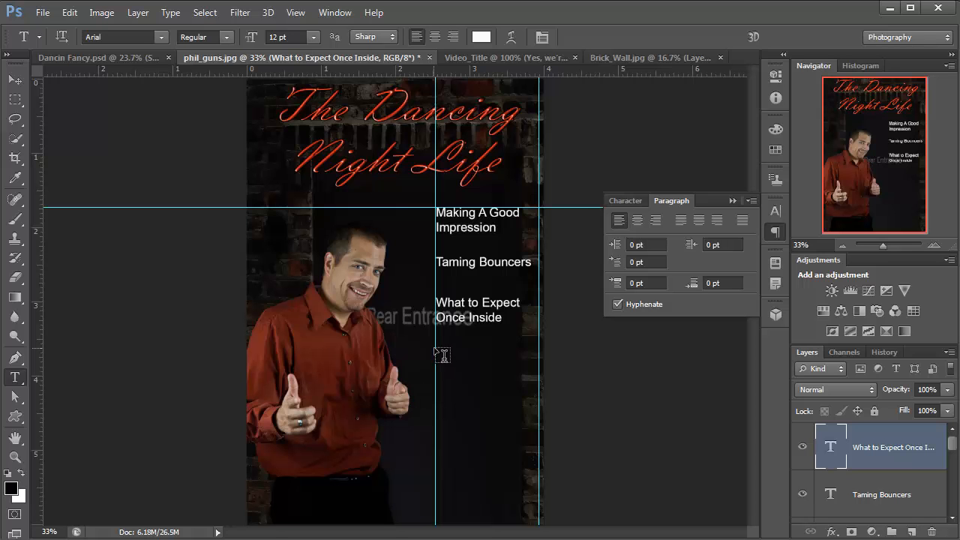
left_click_drag(435, 348, 539, 438)
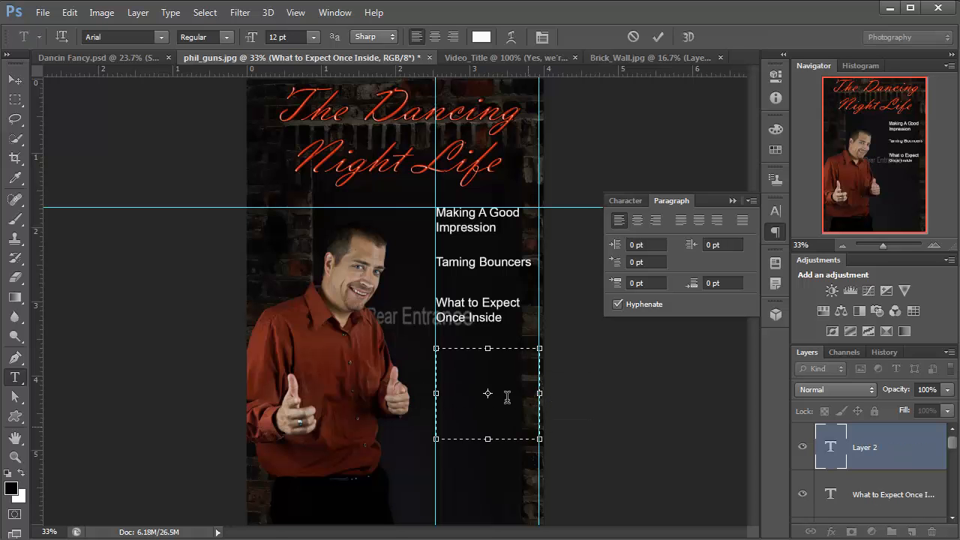
type("Should You B")
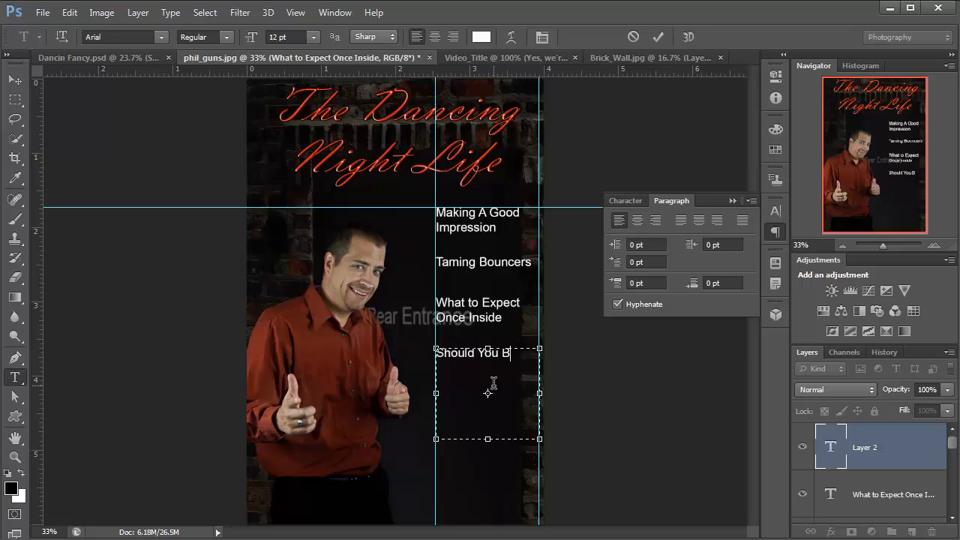
type("lend in or Stand")
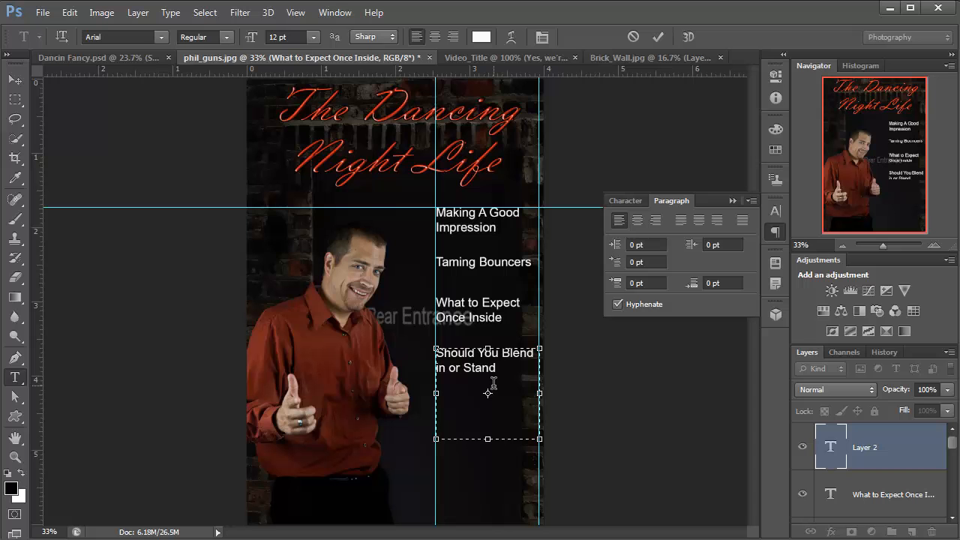
type(" Out?")
left_click_drag(487, 438, 487, 379)
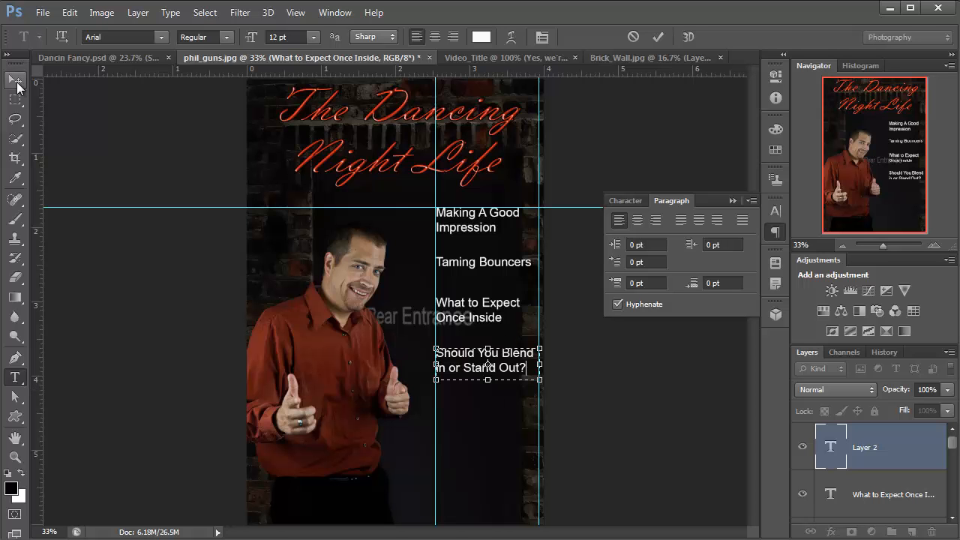
left_click(16, 88)
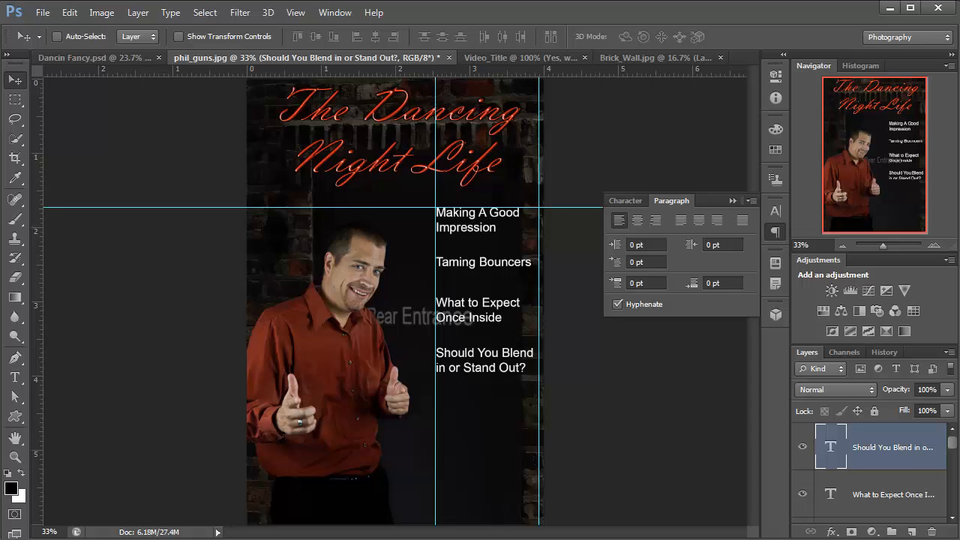
Add a paragraph text box reading "Using Credit Cards" between the guides below the "Should You Blend" headline, shorten it to fit and commit it
left_click(15, 377)
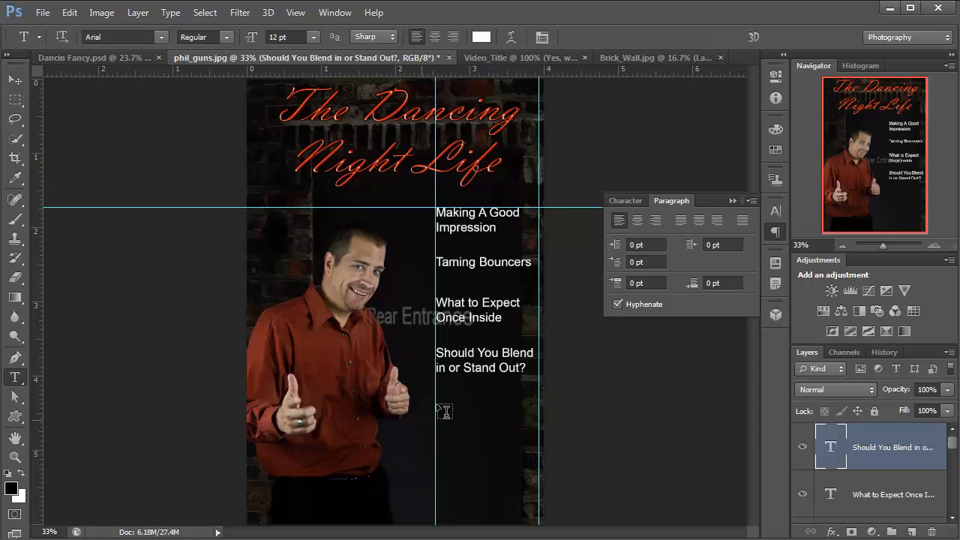
left_click_drag(443, 410, 545, 459)
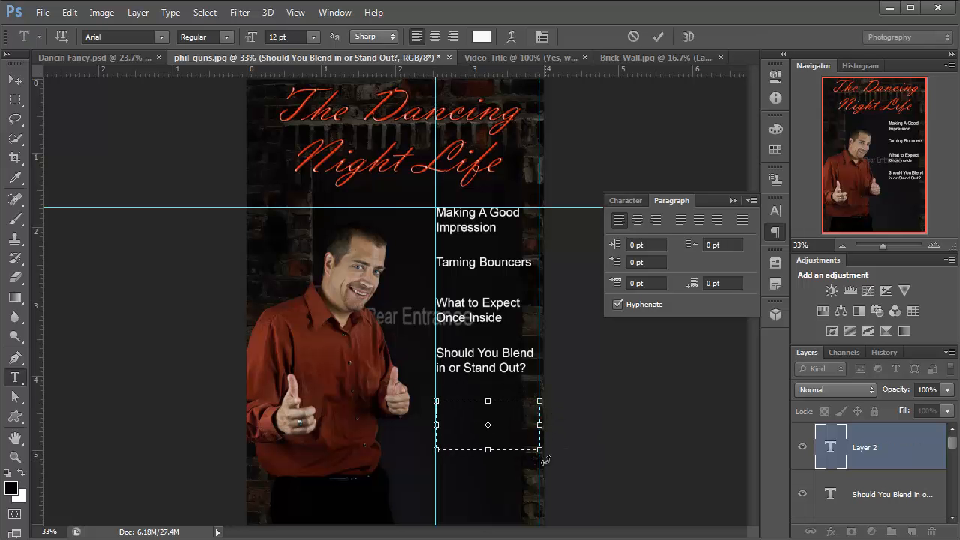
type("Using")
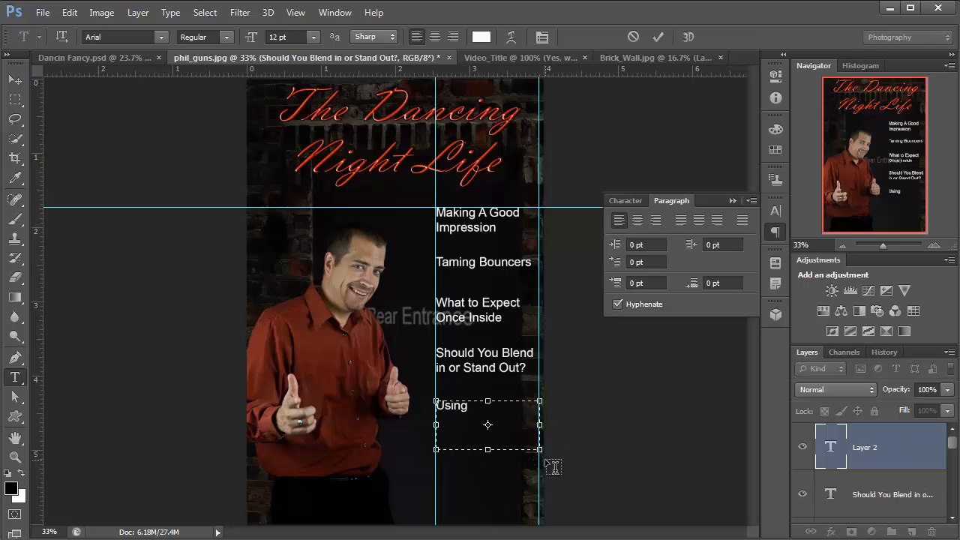
type(" Credit Cards")
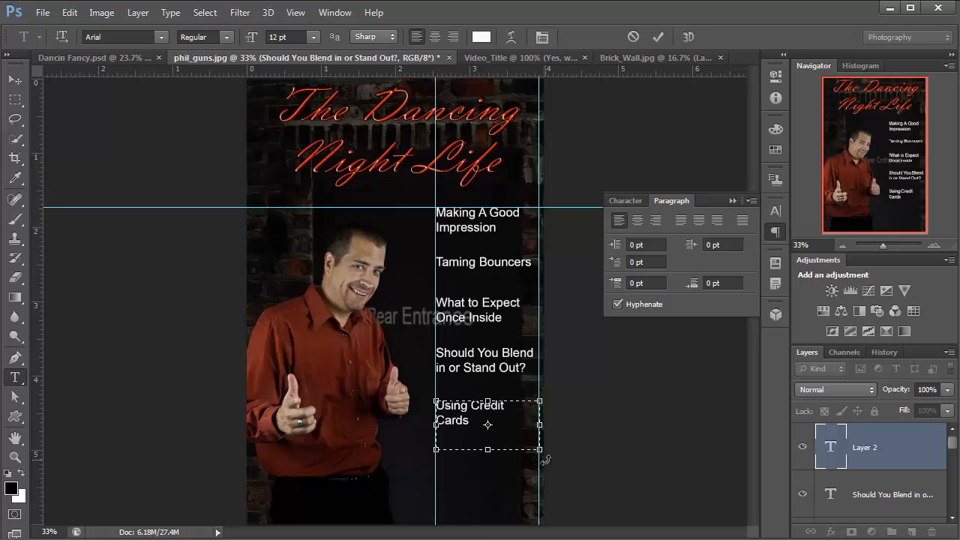
left_click_drag(489, 449, 489, 433)
left_click(15, 79)
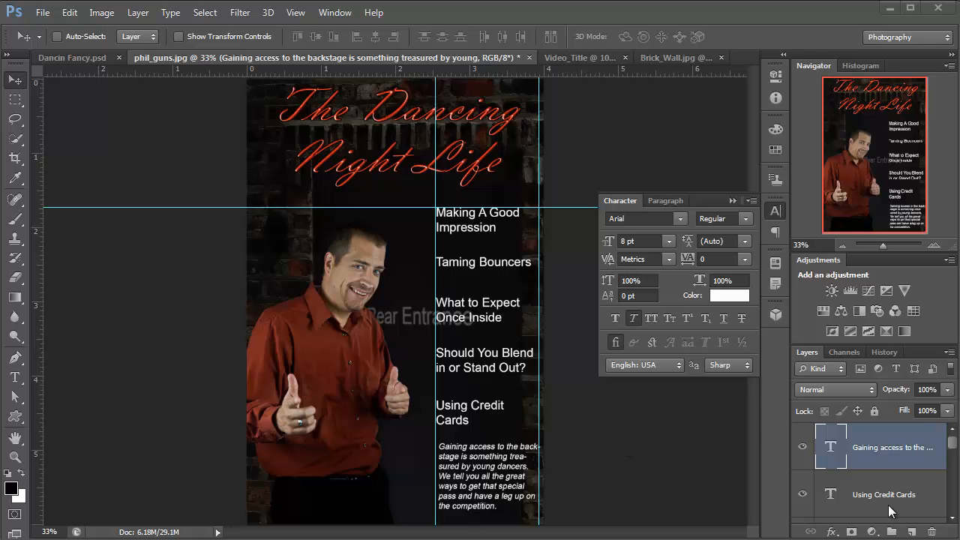
Set the "Using Credit Cards" text size to 8 pt, shorten its text box to fit one line and commit the edit
double_click(831, 492)
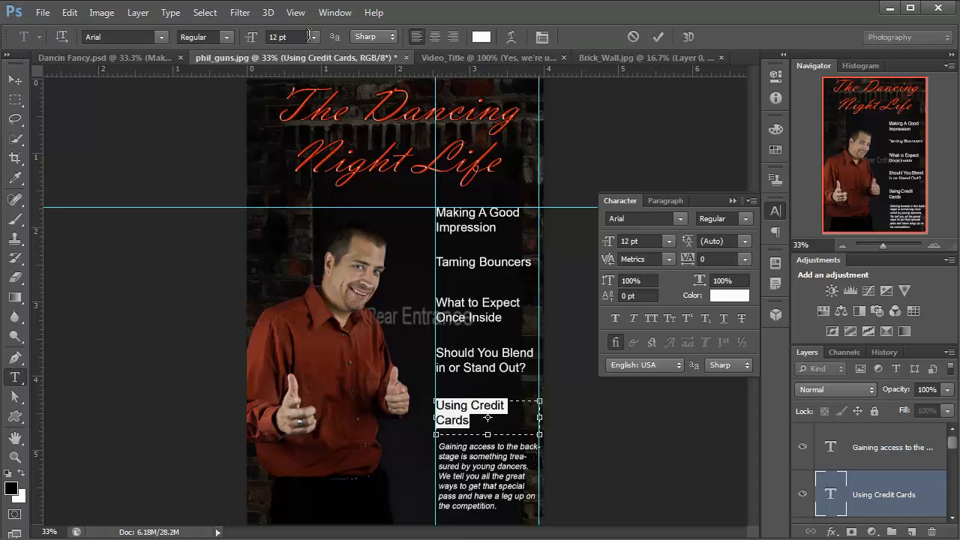
left_click(315, 36)
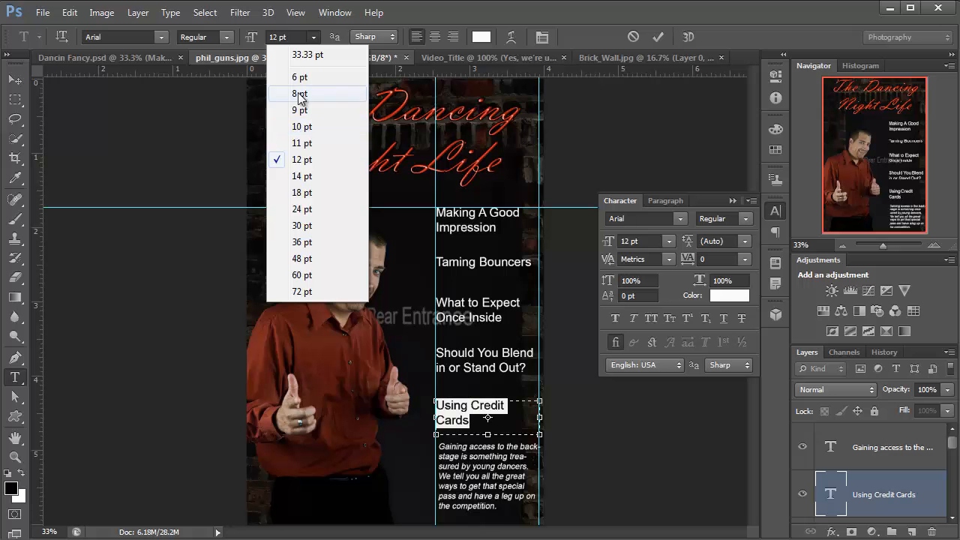
left_click(304, 94)
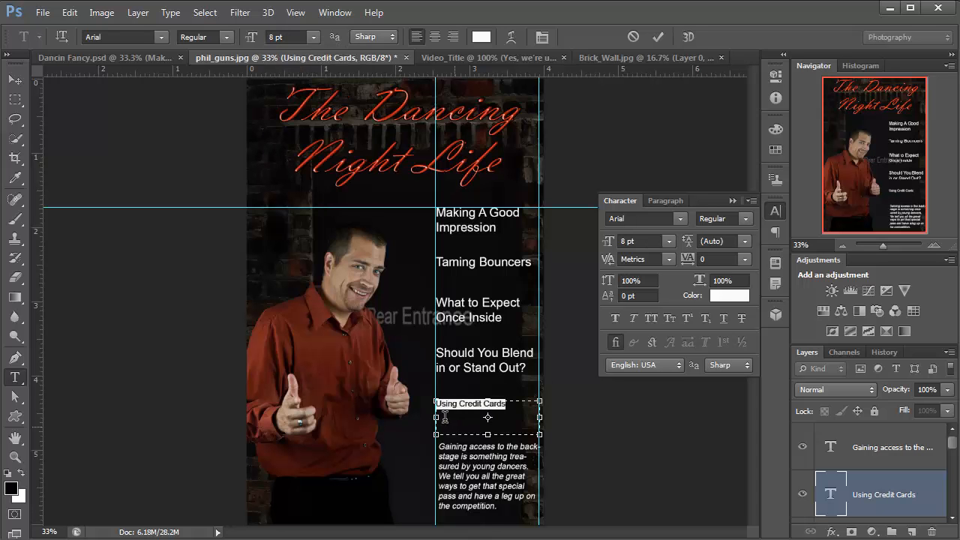
left_click_drag(488, 433, 488, 421)
left_click(15, 80)
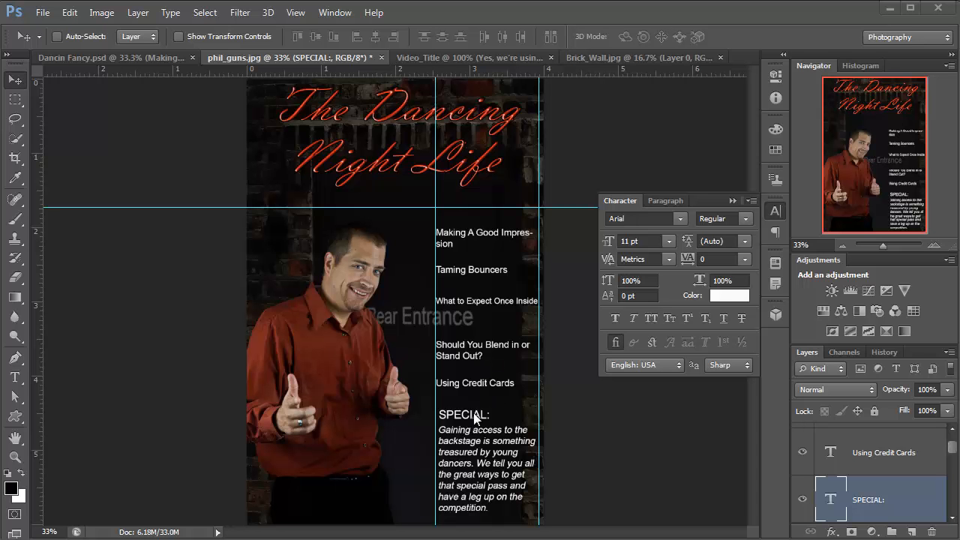
Make "Using Credit Cards" the active text layer and collapse the floating character settings
left_click(879, 467)
left_click(884, 498)
left_click(880, 467)
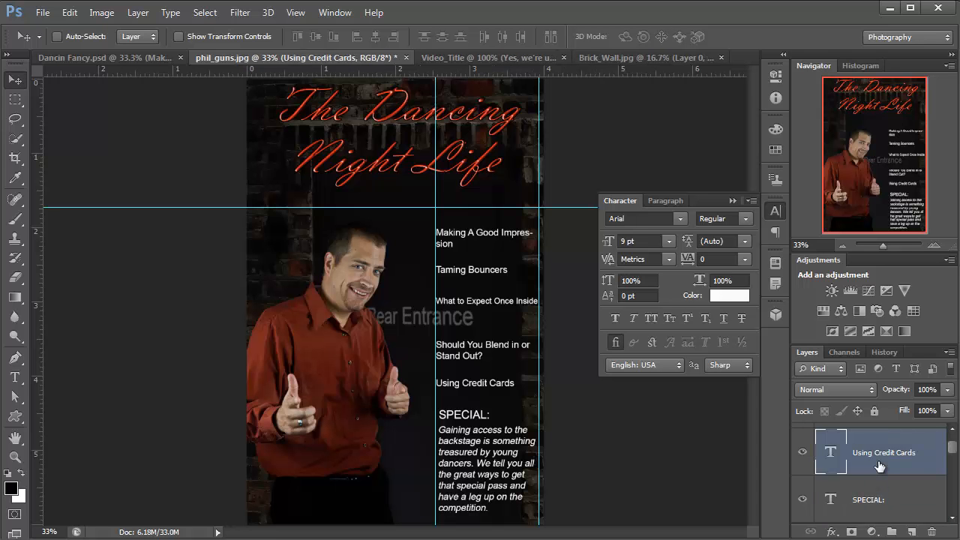
left_click(737, 197)
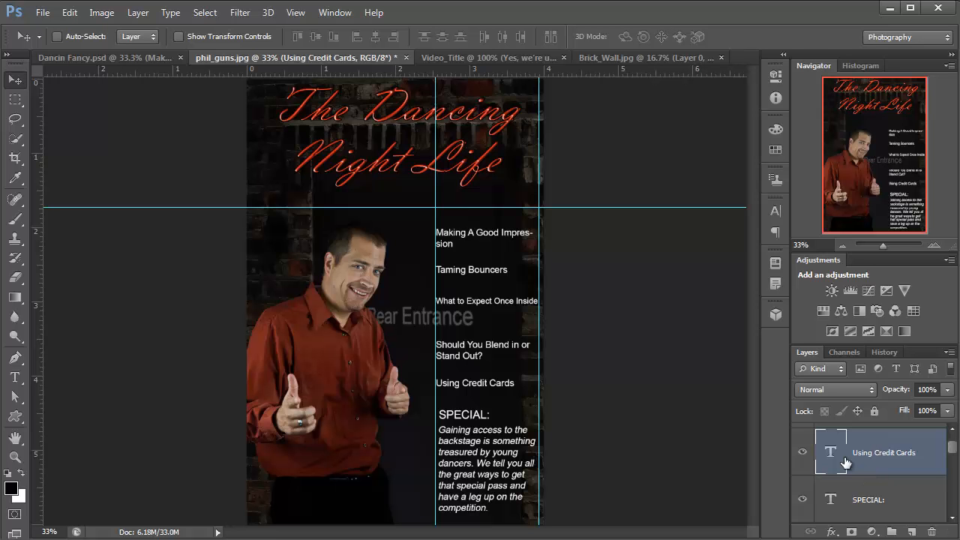
Check the font size of the "Making A Good Impression" headline
left_click(455, 238, "ctrl")
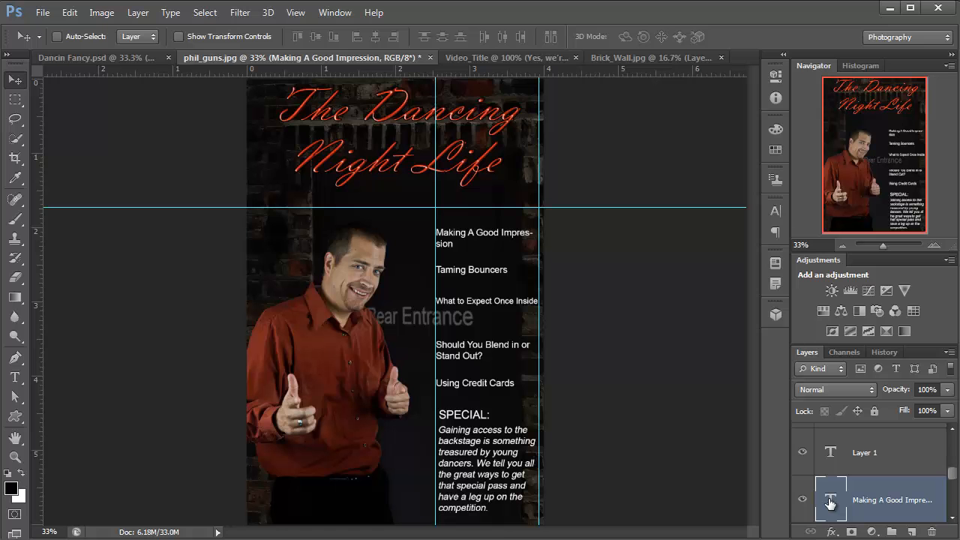
double_click(830, 503)
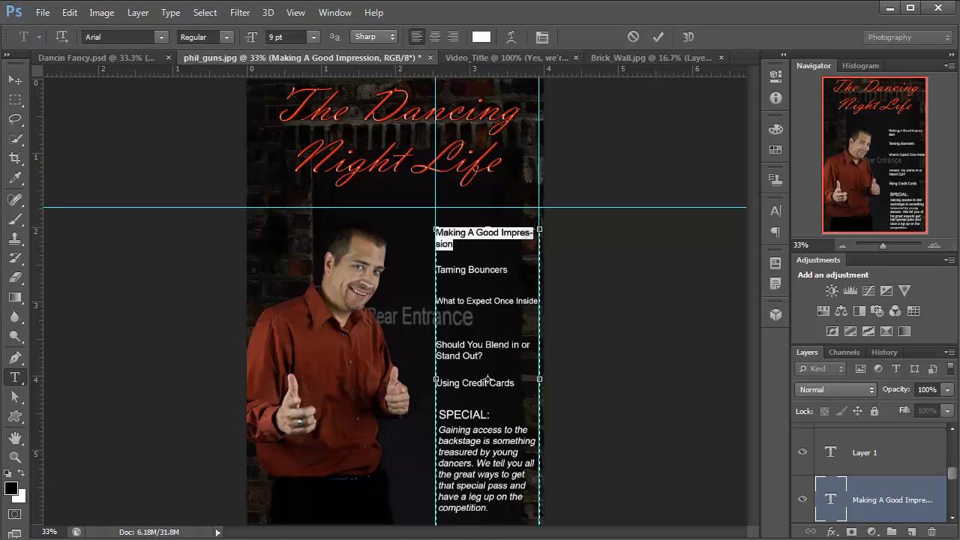
left_click(15, 79)
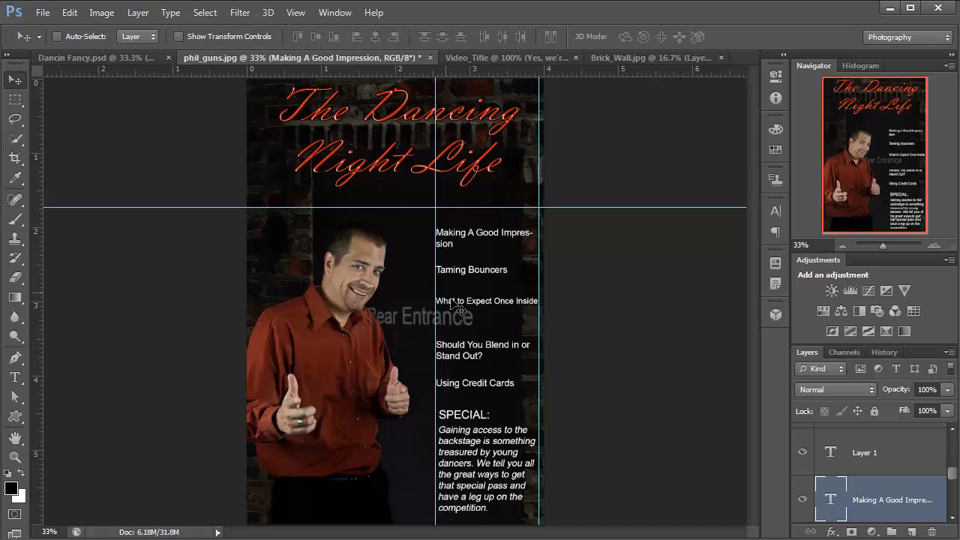
Set the "What to Expect Once Inside" headline's text size to 9 pt and commit the edit
left_click(454, 349, "ctrl")
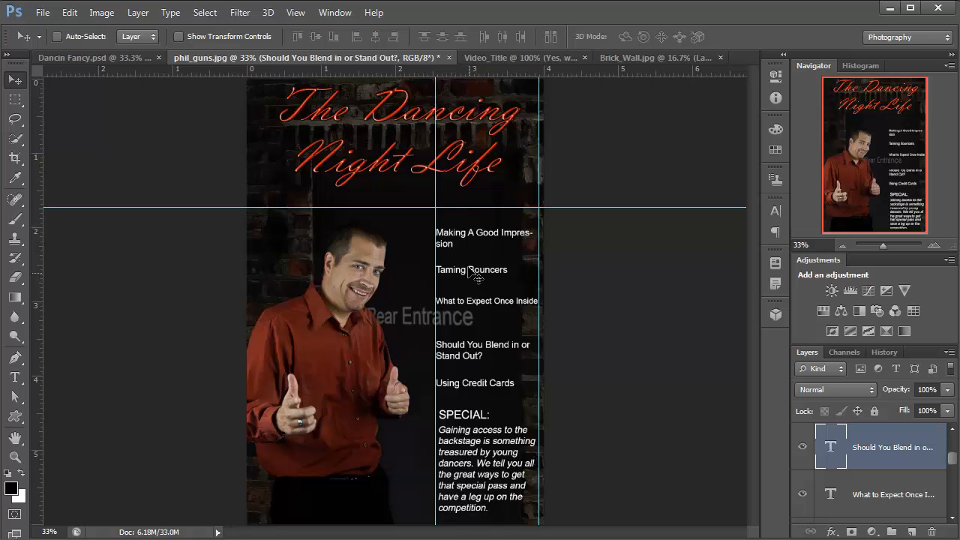
left_click(477, 307, "ctrl")
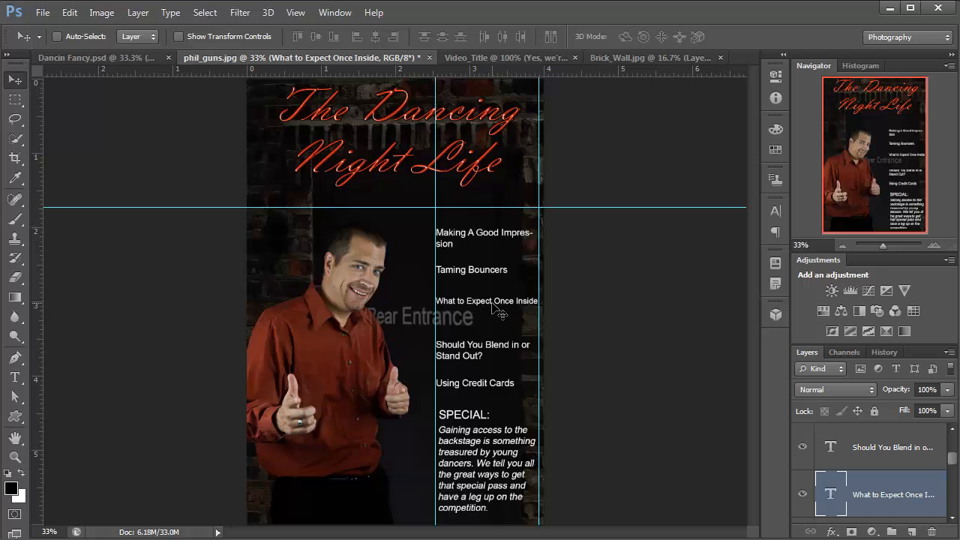
double_click(829, 493)
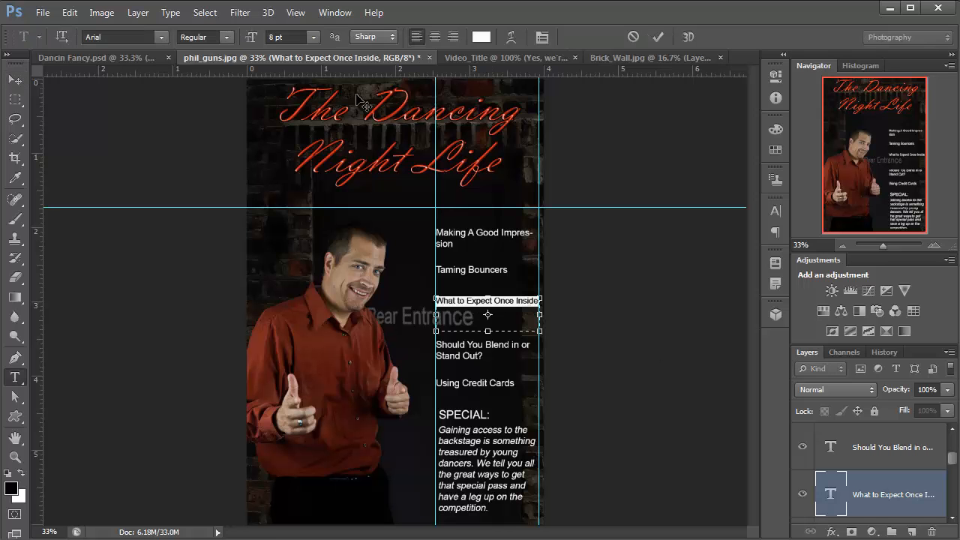
left_click(274, 37)
type("9")
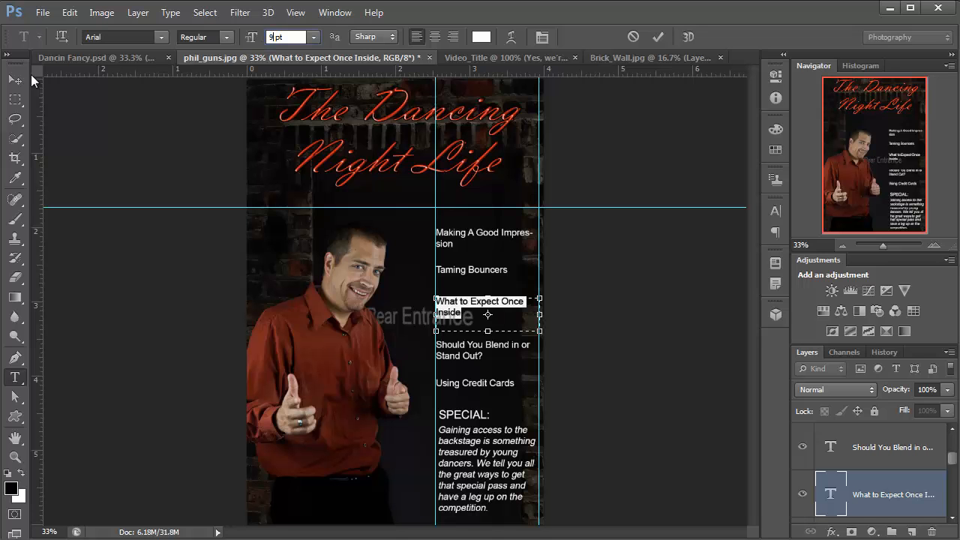
left_click(11, 80)
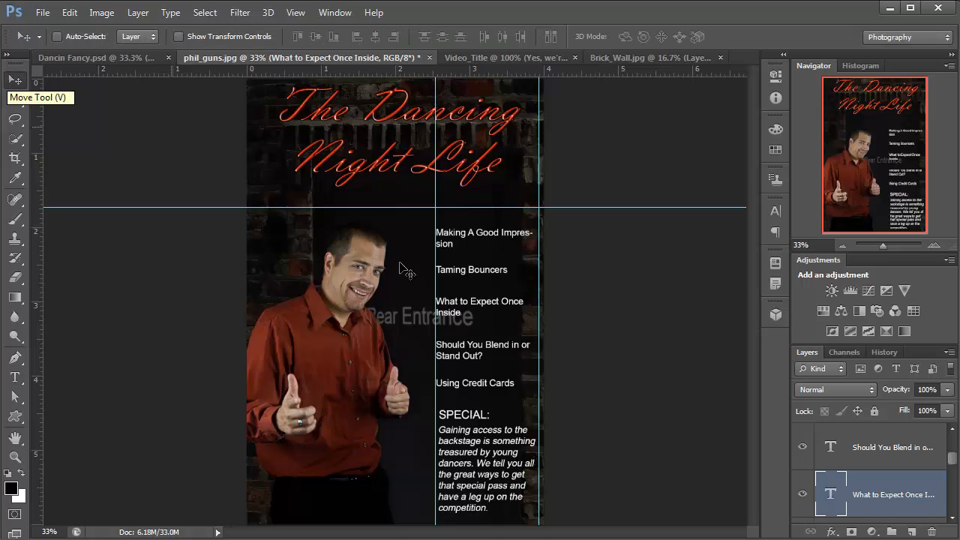
Check the font sizes of the "Taming Bouncers" and "Making A Good Impression" headlines
left_click(465, 272, "ctrl")
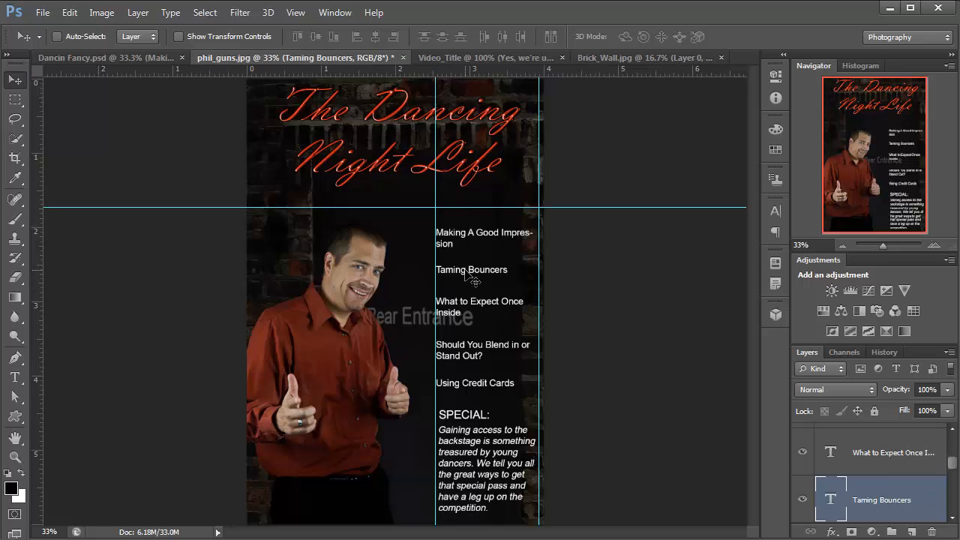
double_click(839, 501)
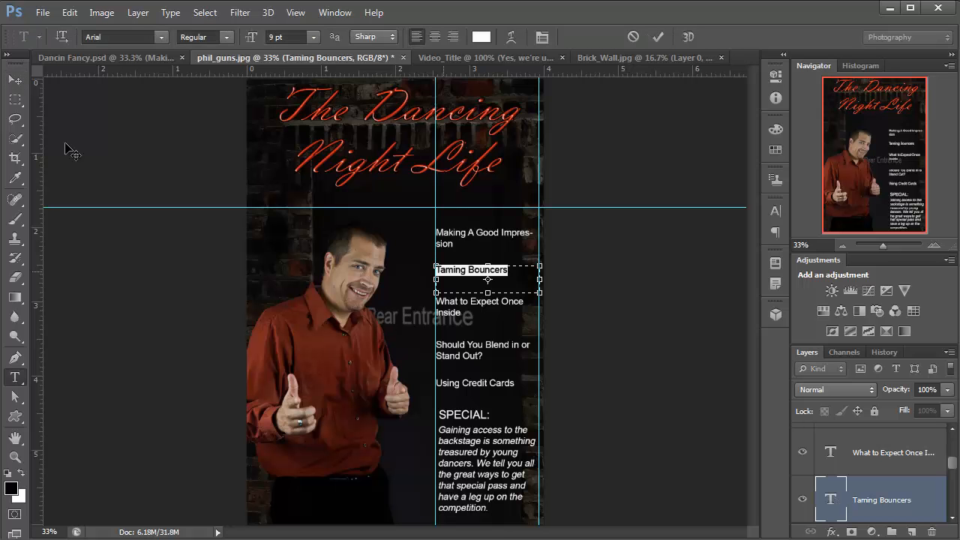
left_click(15, 80)
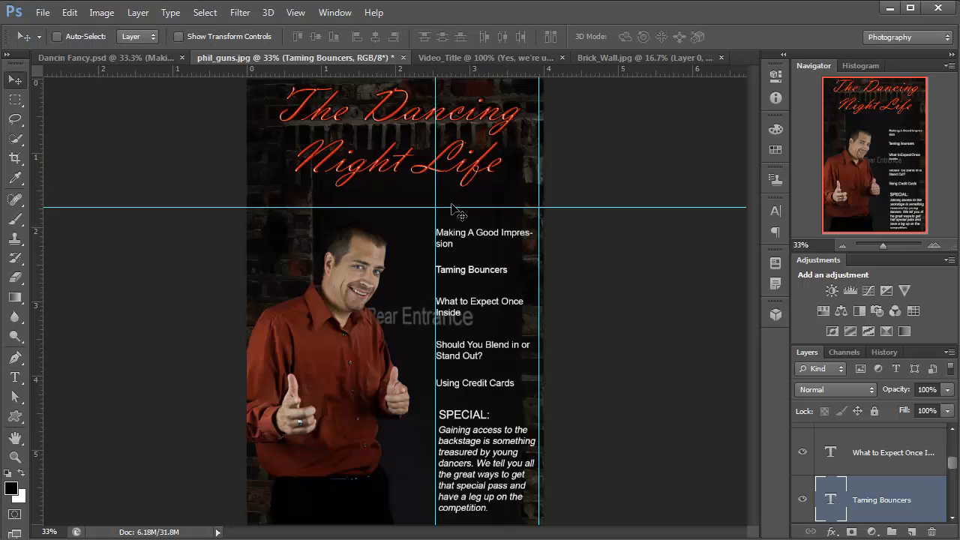
left_click(465, 242, "ctrl")
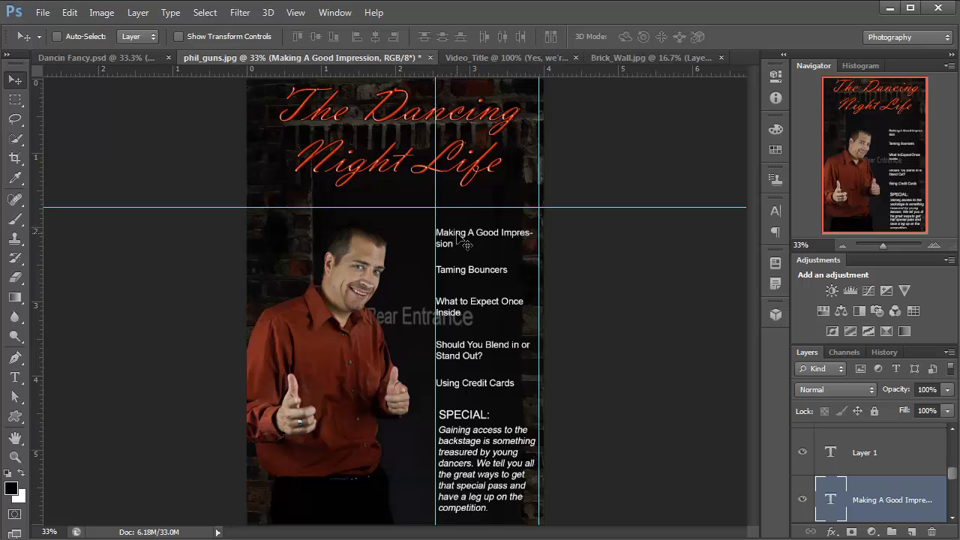
double_click(825, 502)
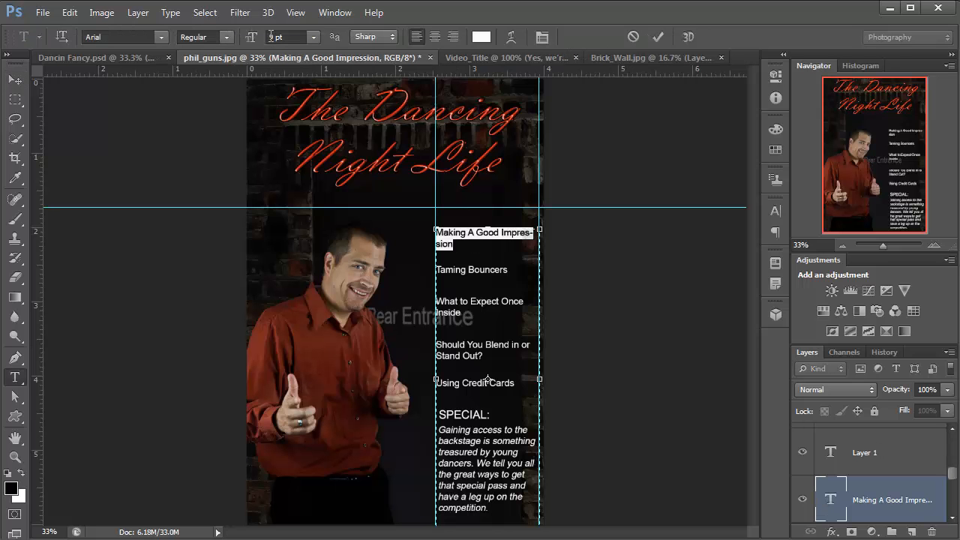
left_click(15, 81)
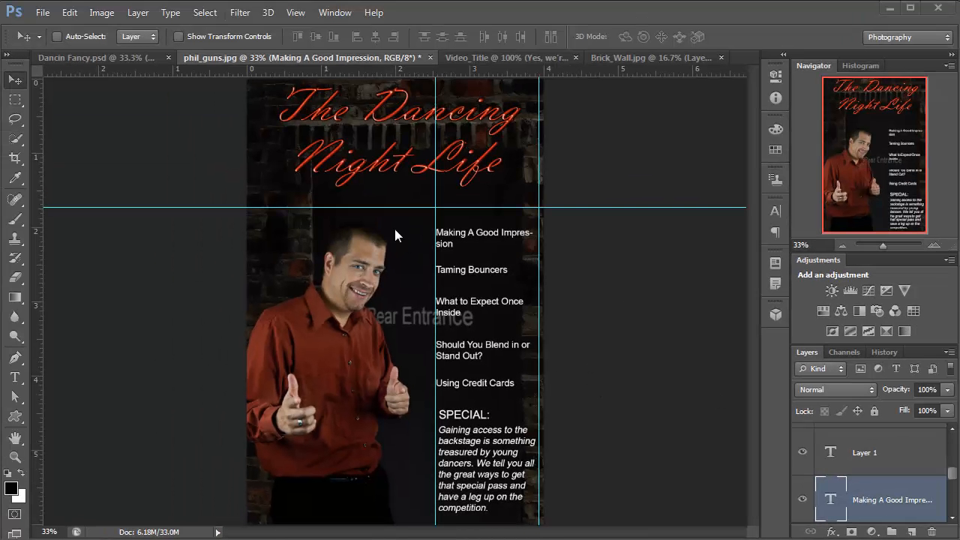
Hide the guides and other extras to preview the layout, and show them again
left_click(300, 13)
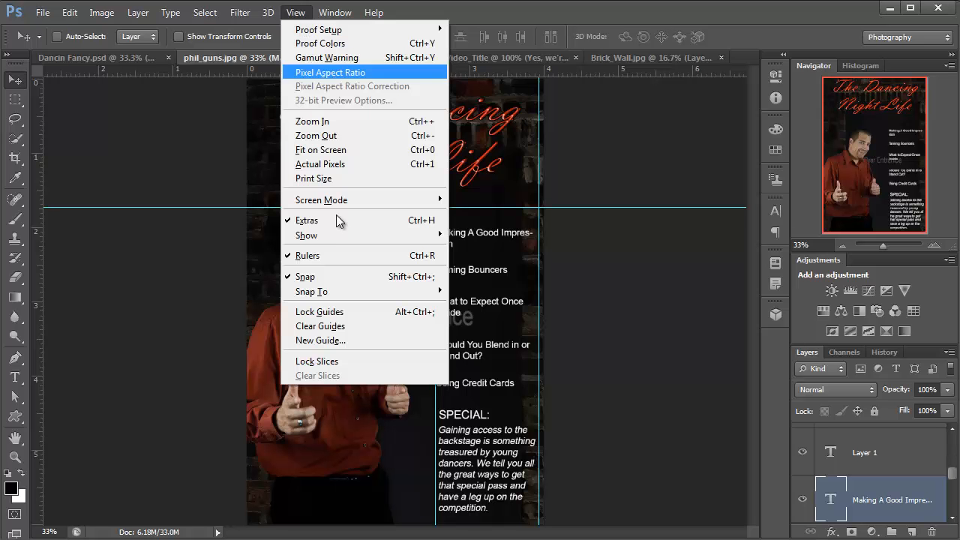
left_click(334, 220)
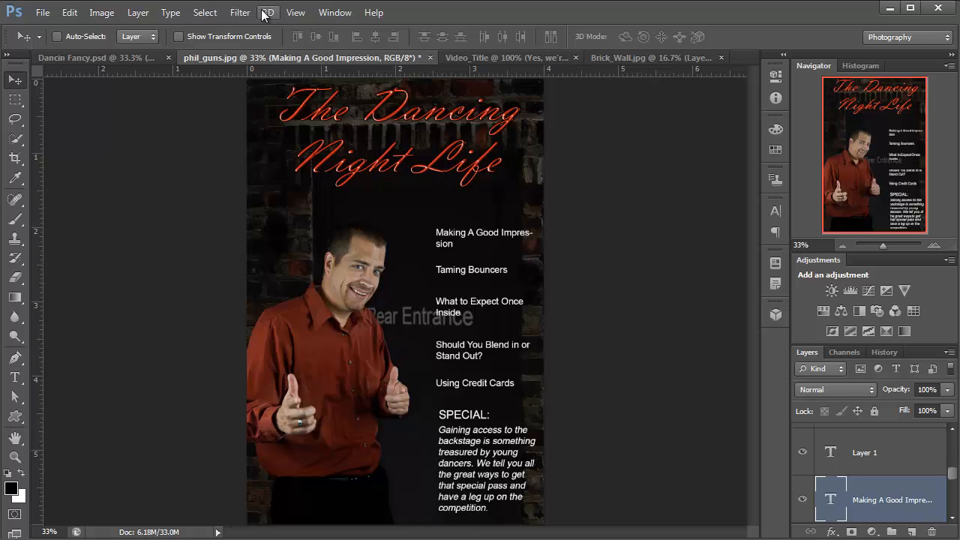
left_click(291, 13)
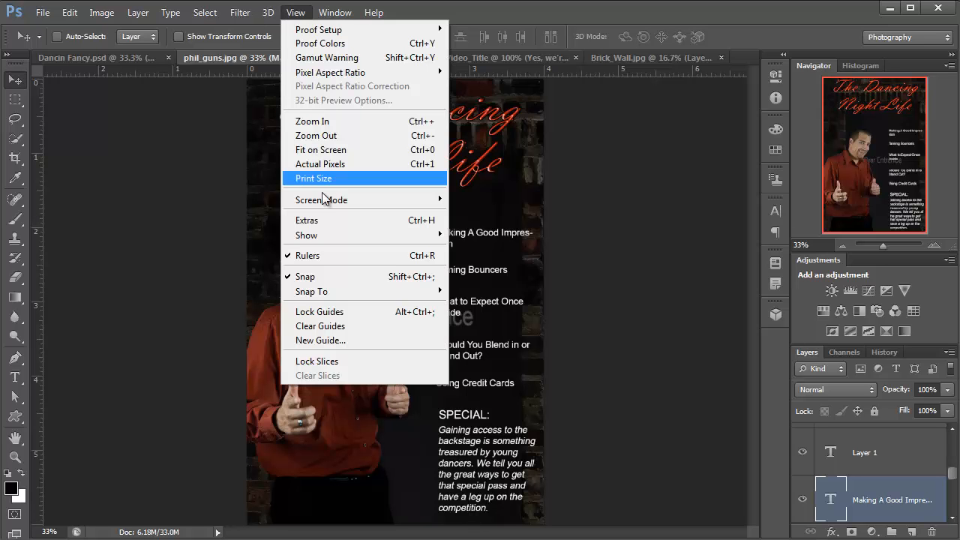
left_click(325, 220)
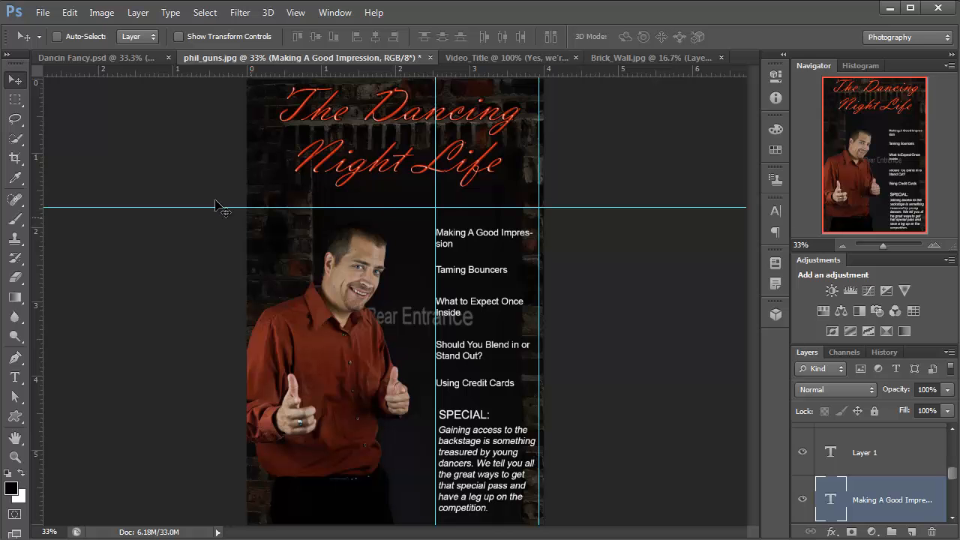
Remove the horizontal guide and both vertical guides from the canvas
left_click_drag(215, 207, 225, 45)
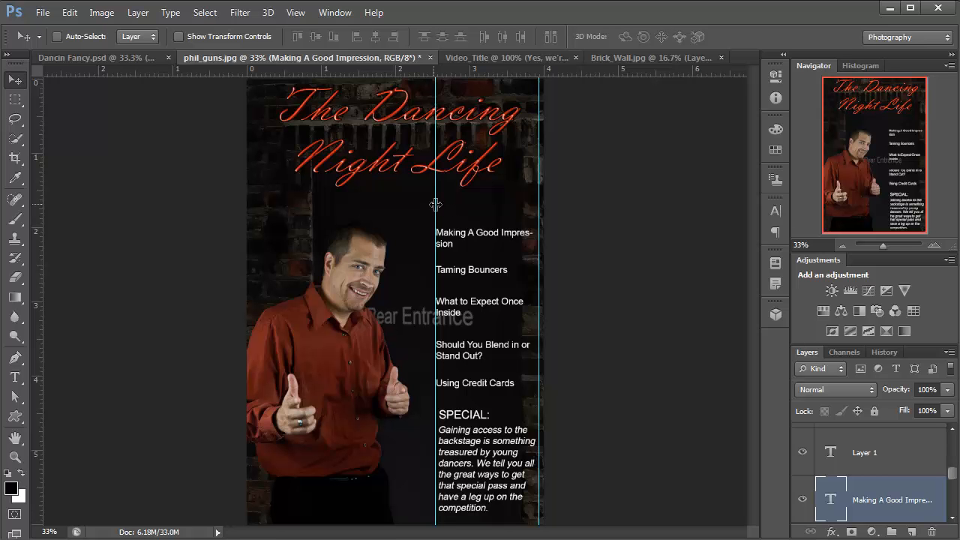
left_click_drag(435, 202, 24, 258)
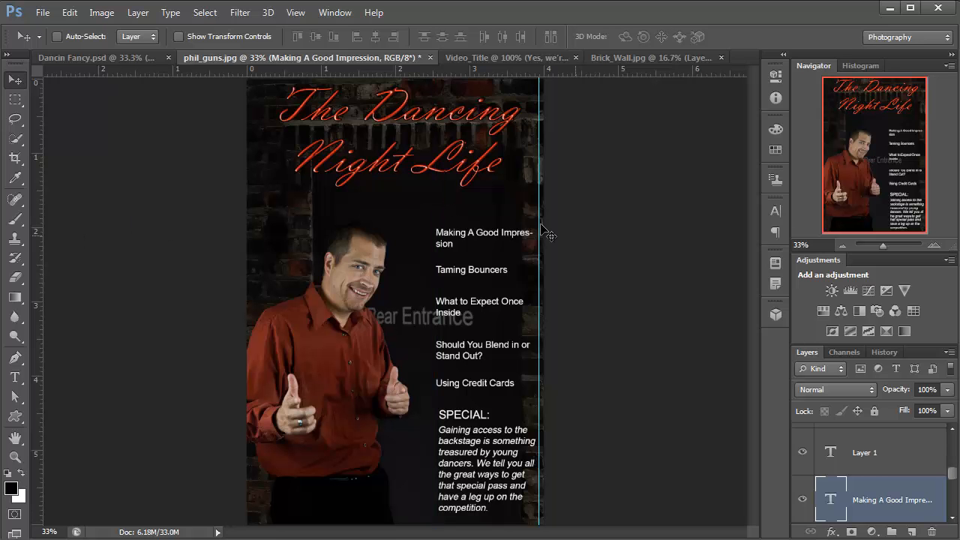
left_click_drag(538, 225, 813, 308)
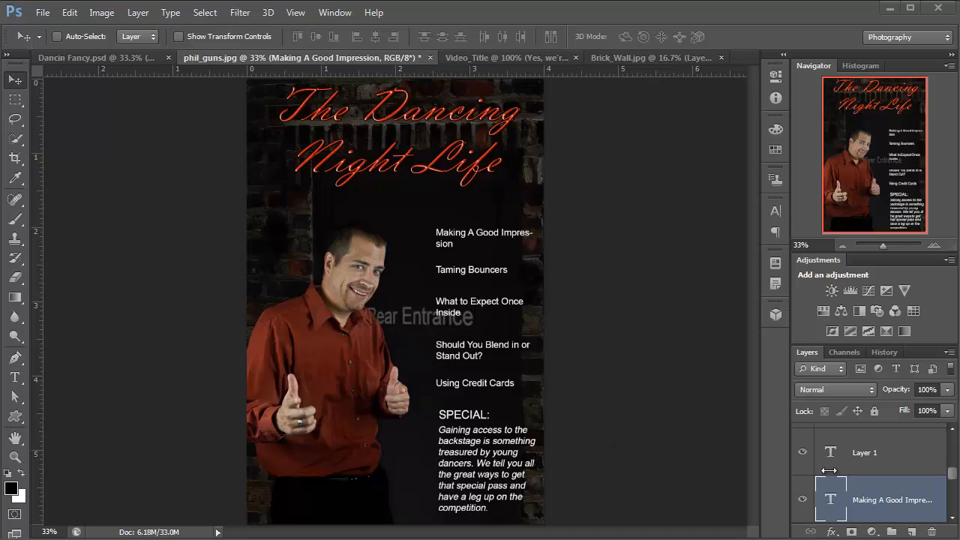
Select the man's layer and shift him slightly left, away from the headlines
left_click(325, 356, "ctrl")
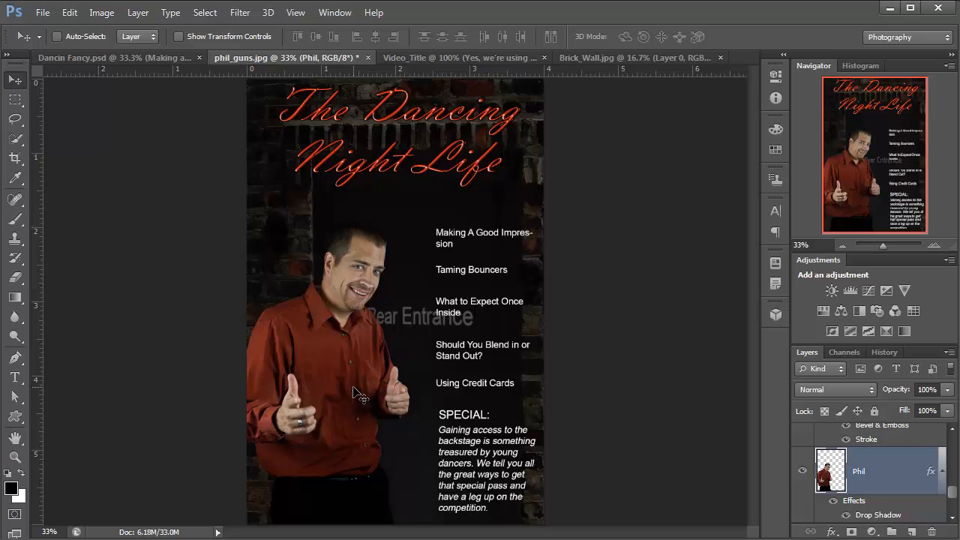
left_click_drag(354, 387, 334, 388)
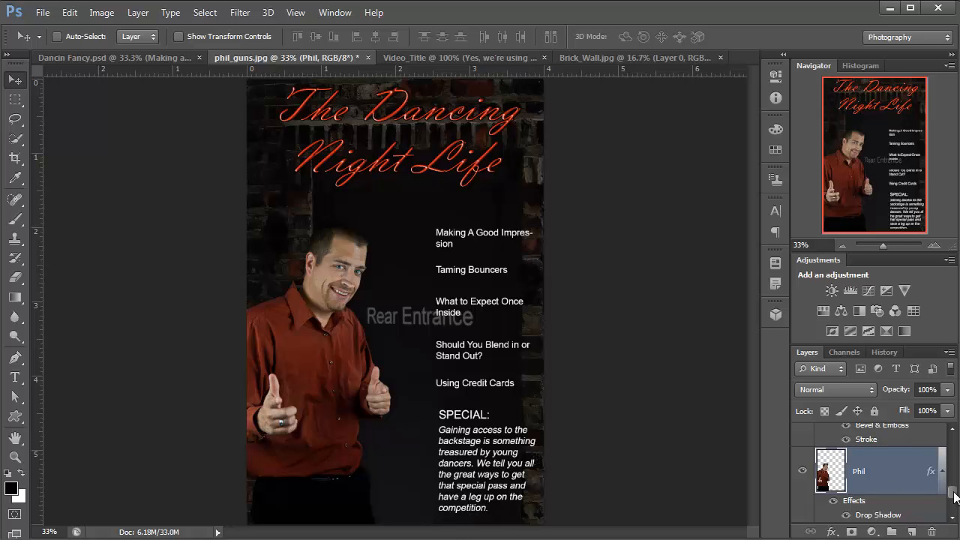
On a new layer above the man's, fill a 5 px feathered rectangular selection around the headlines and SPECIAL blurb with black, and deselect
mouse_move(953, 497)
left_mouse_down()
mouse_move(953, 450)
mouse_move(952, 486)
left_mouse_up()
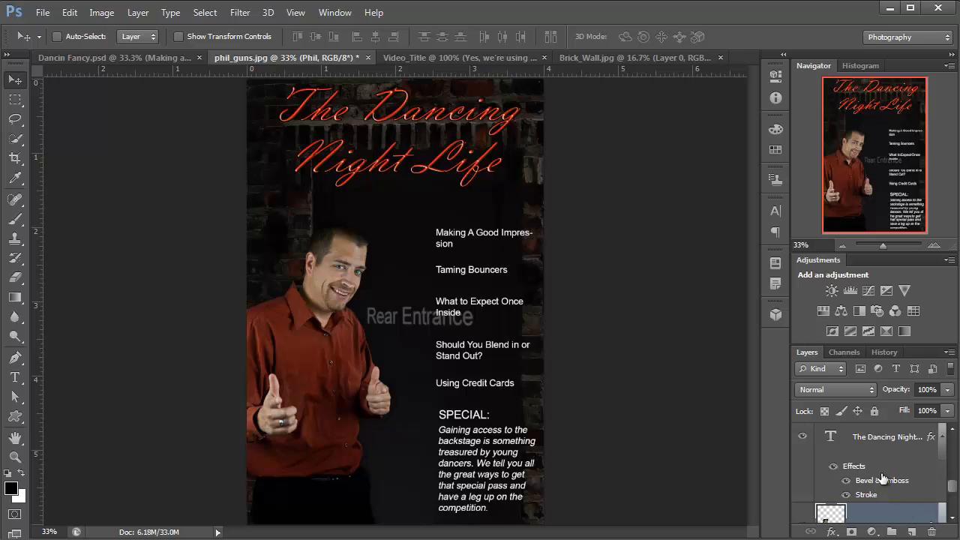
left_click(912, 532)
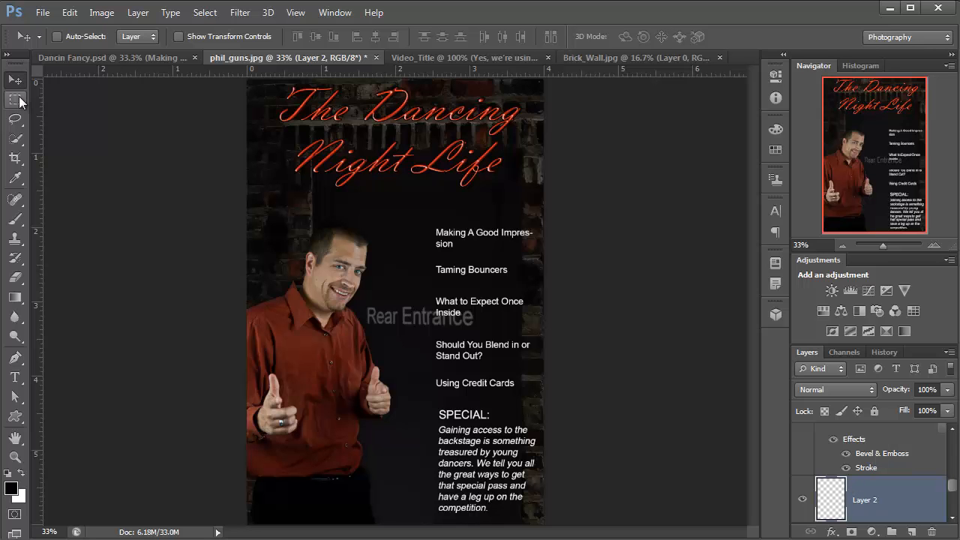
left_click_drag(15, 99, 105, 98)
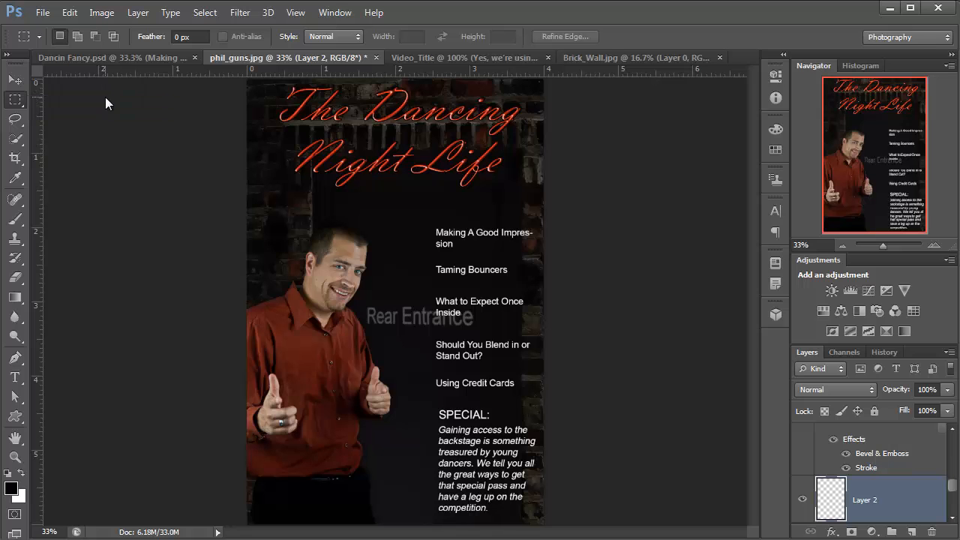
double_click(175, 37)
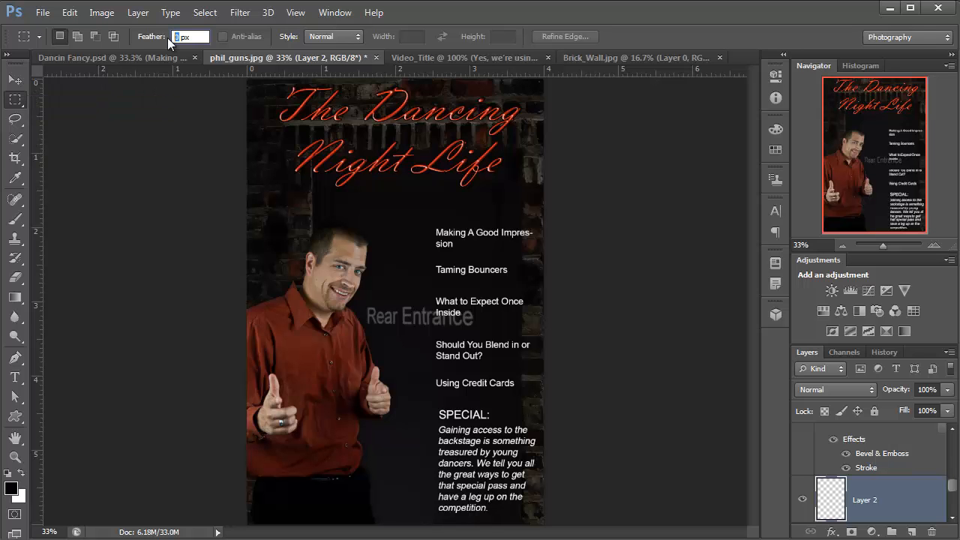
type("5")
left_click_drag(429, 216, 555, 516)
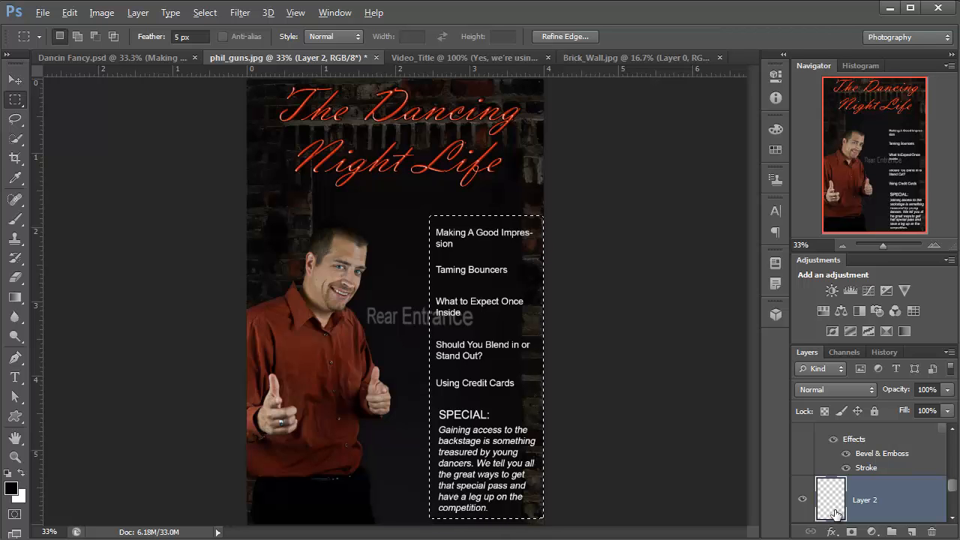
key("alt+BackSpace")
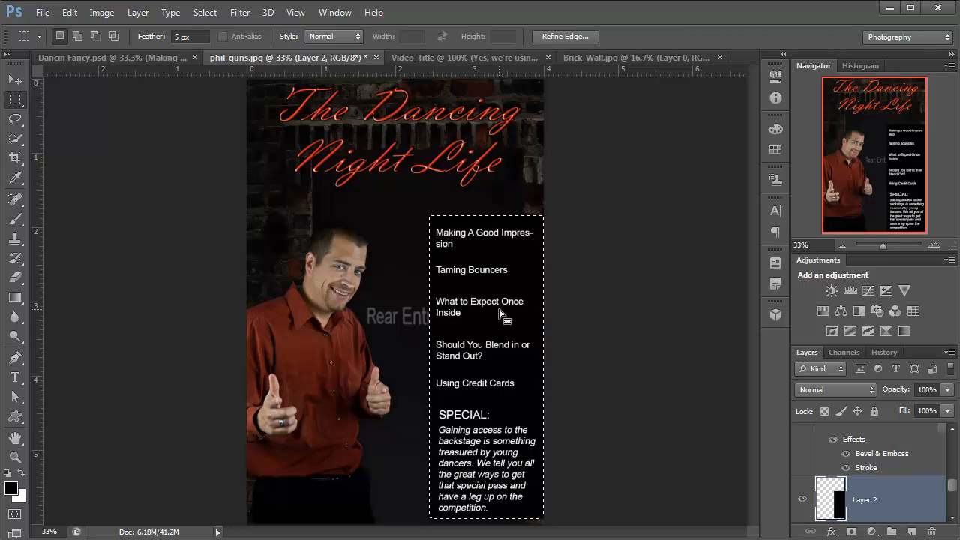
key("ctrl+d")
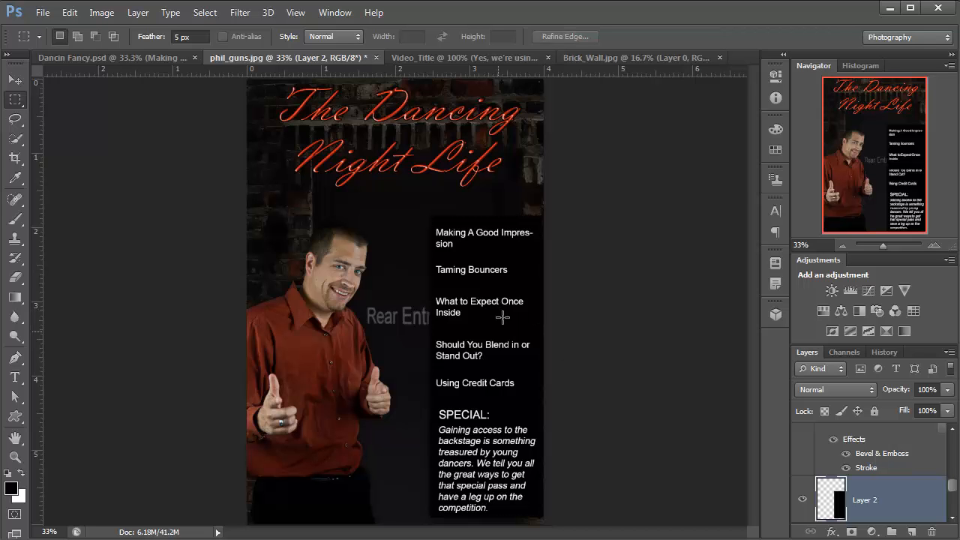
Apply a Gaussian Blur with a 22.3-pixel radius to the black rectangle behind the headlines
left_click(239, 12)
mouse_move(292, 171)
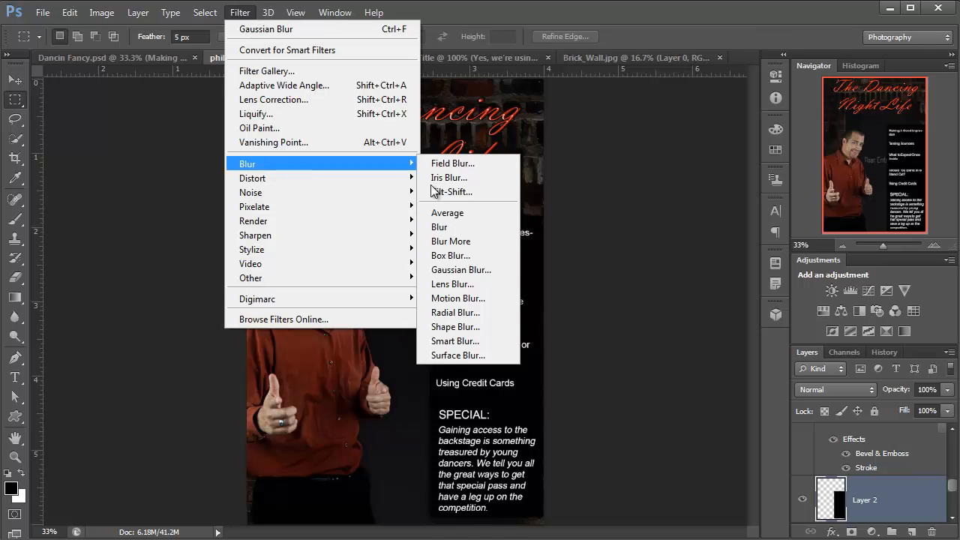
left_click(489, 278)
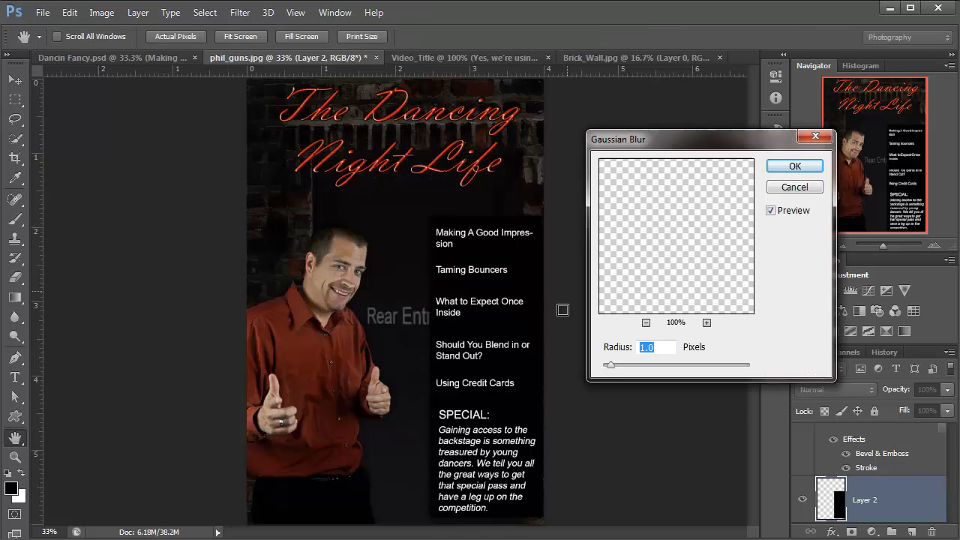
left_click_drag(631, 368, 639, 364)
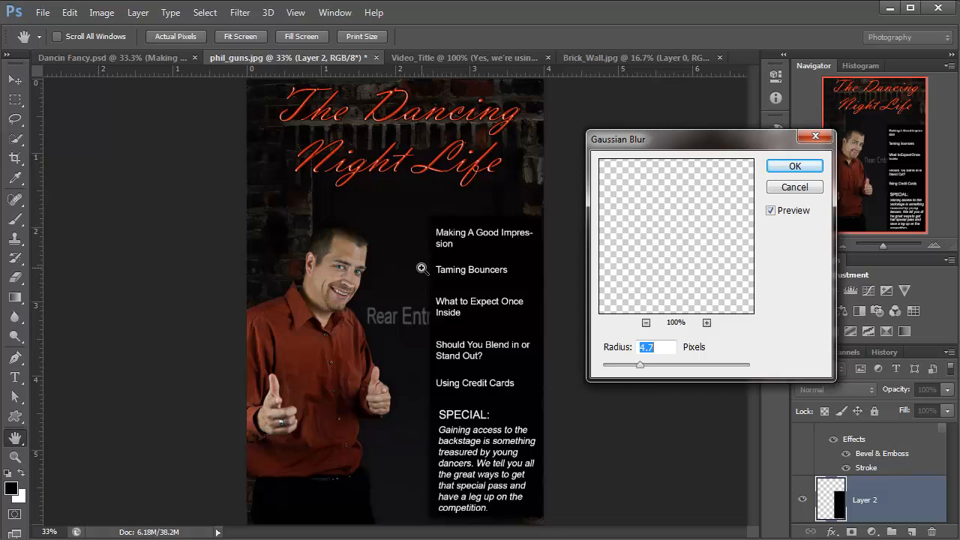
left_click_drag(435, 276, 501, 418)
left_click_drag(487, 352, 261, 231)
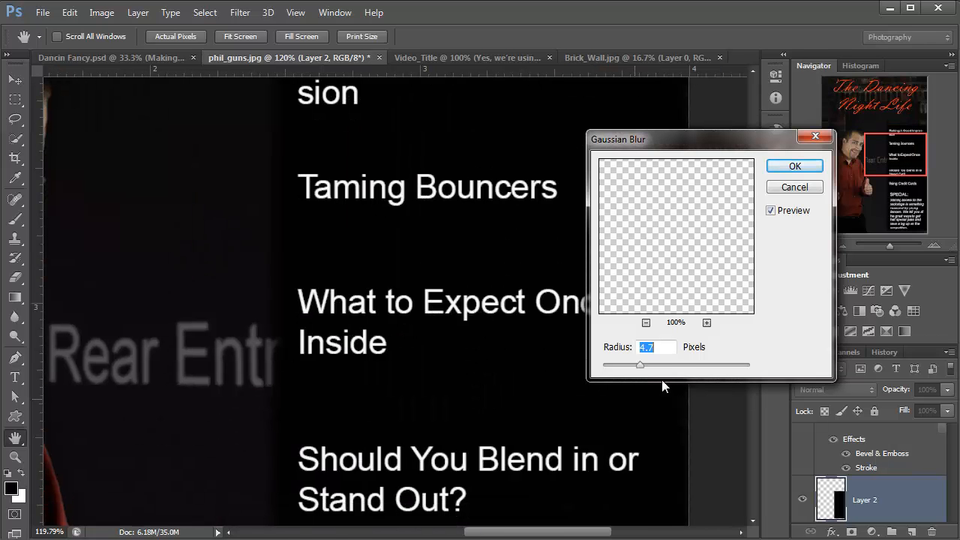
left_click(670, 364)
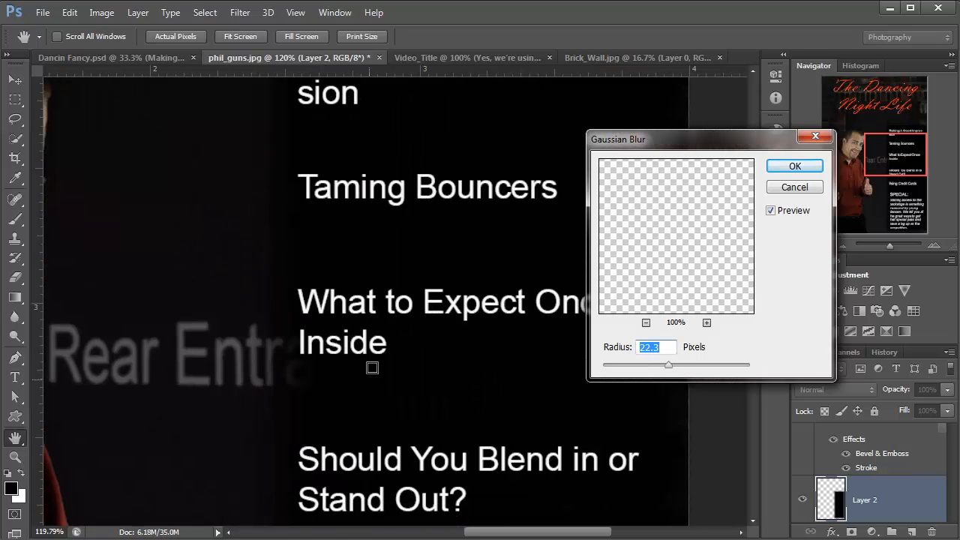
left_click(794, 168)
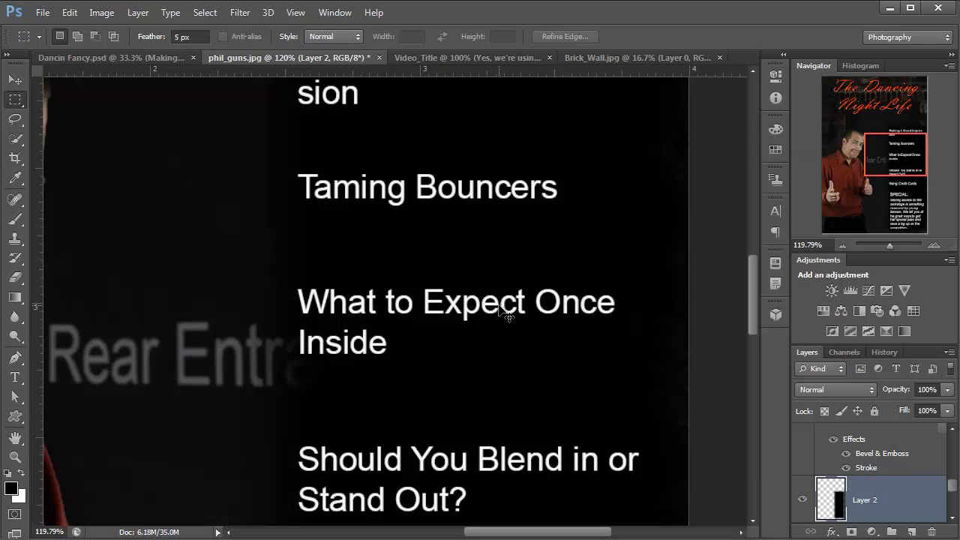
scroll(500, 303, "down", 4)
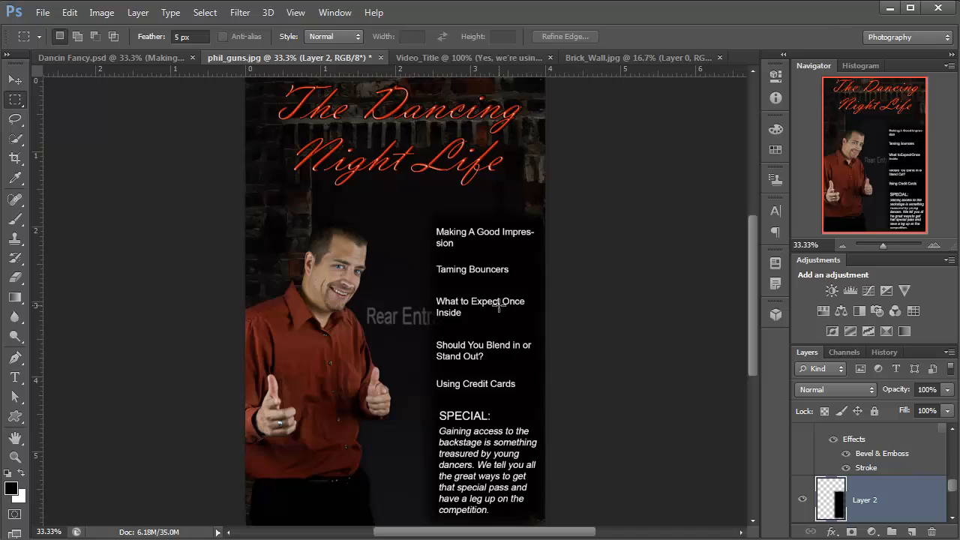
Lower the blurred black rectangle layer's opacity to 70%
left_click(947, 390)
left_click(919, 405)
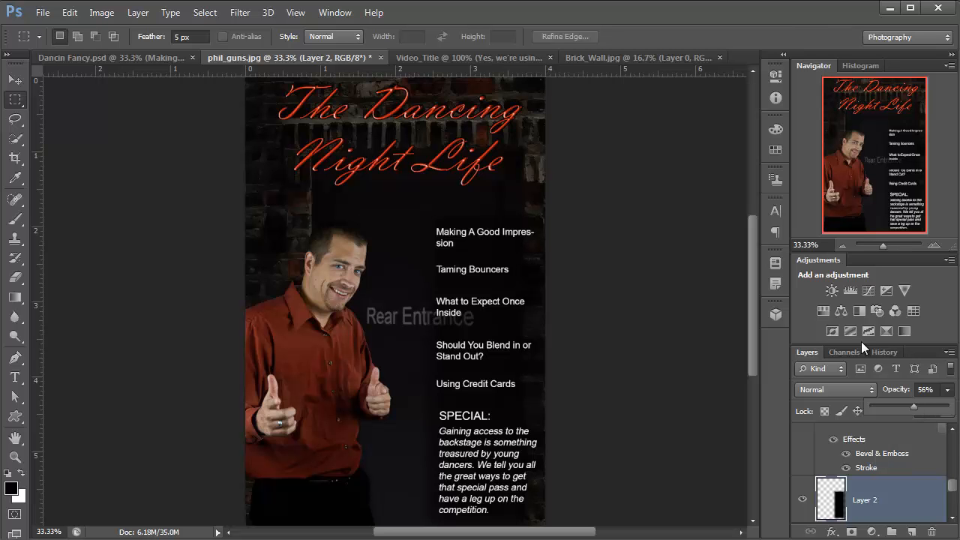
left_click(924, 406)
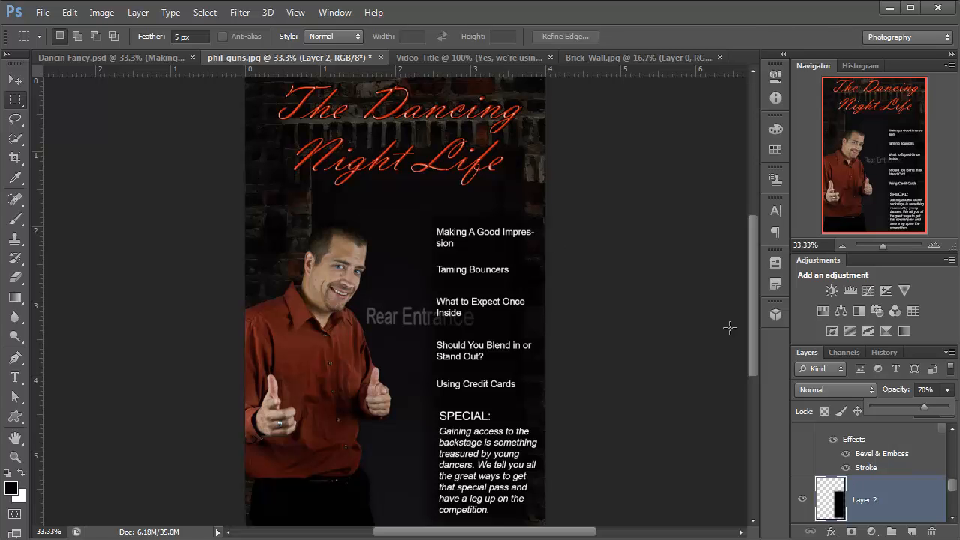
left_click_drag(956, 488, 955, 443)
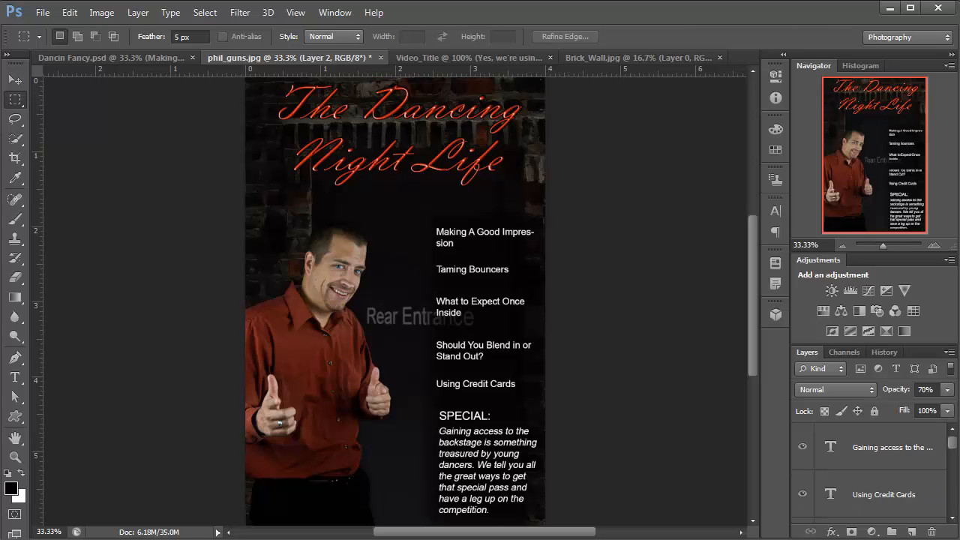
left_click(887, 444)
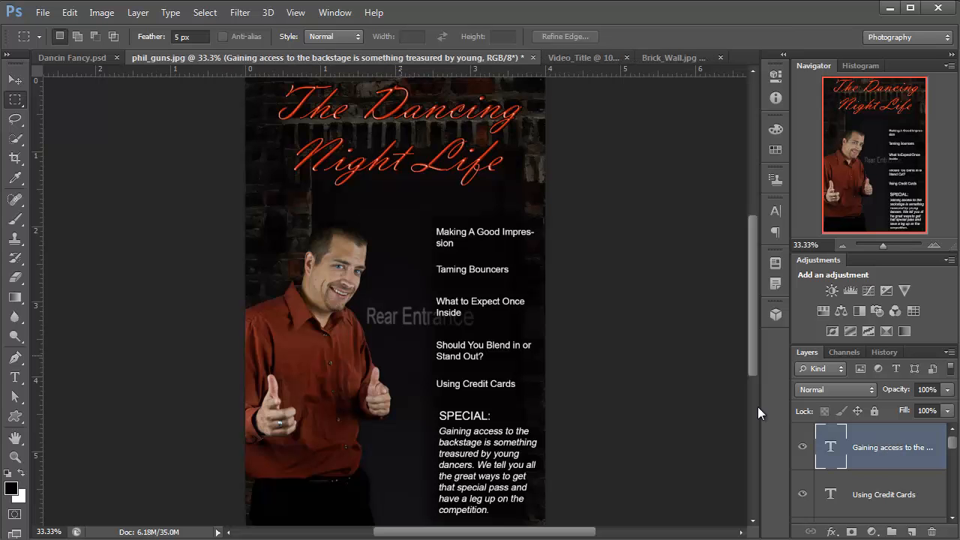
left_click(912, 532)
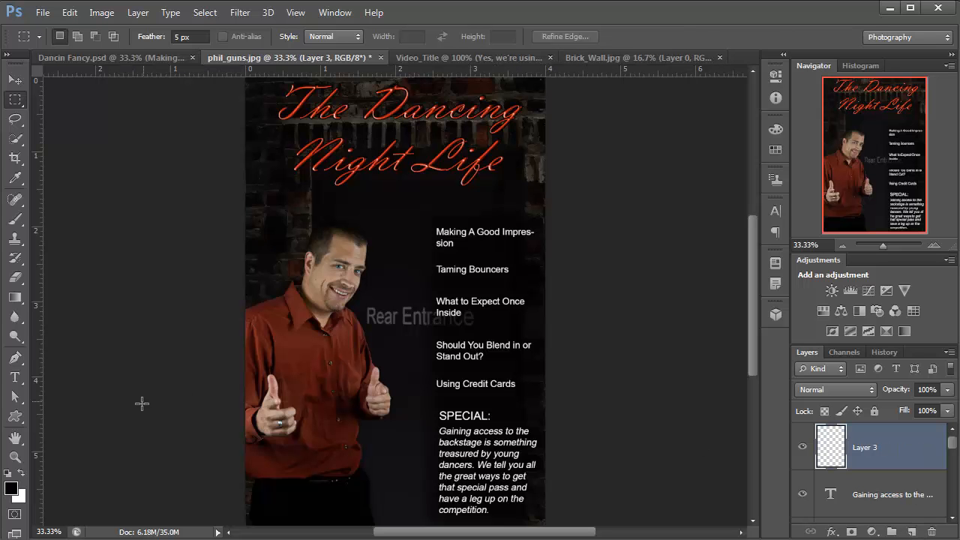
left_click(14, 363)
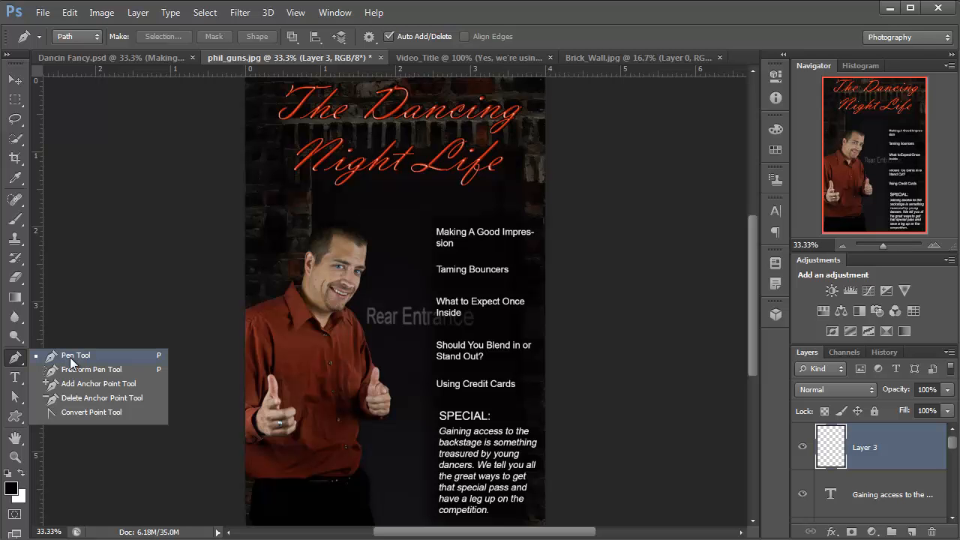
left_click(70, 357)
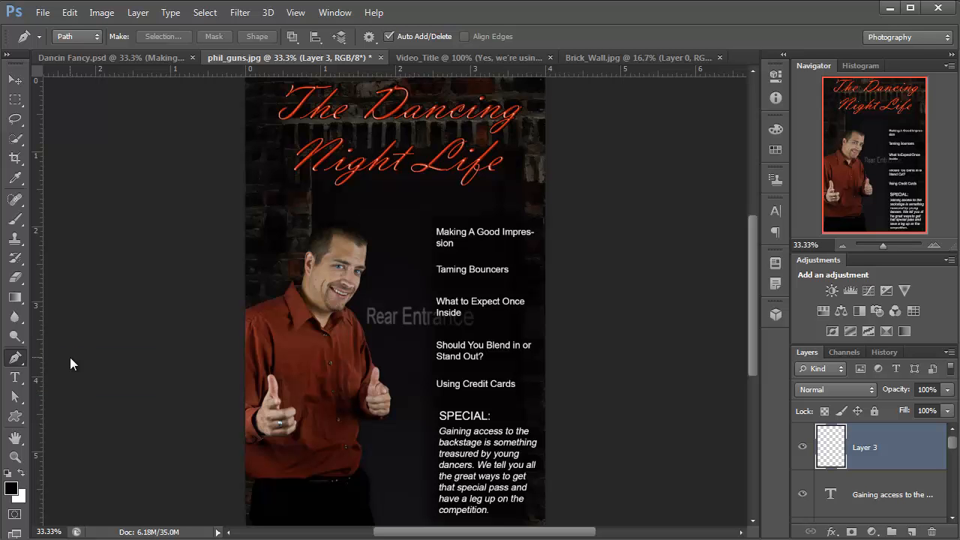
left_click(363, 291)
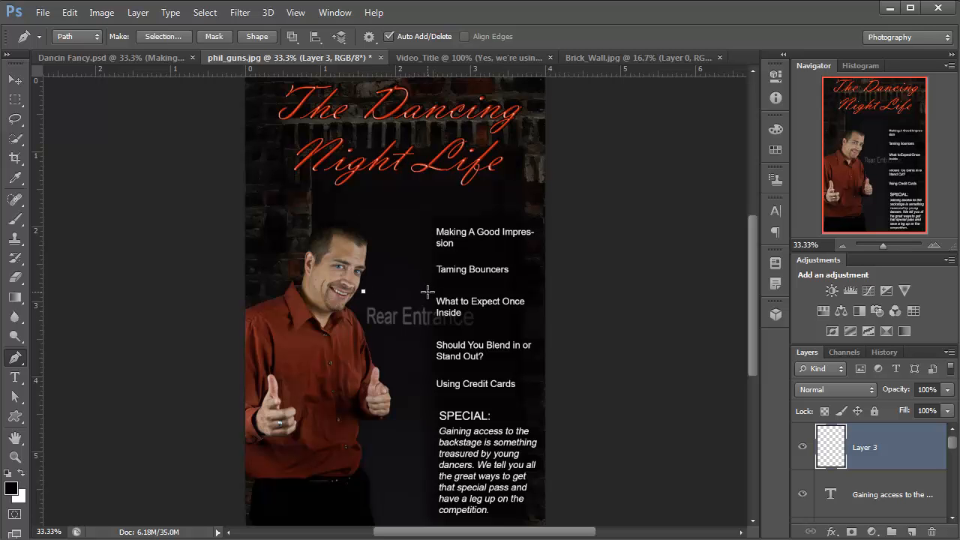
left_click(427, 291)
left_click(15, 379)
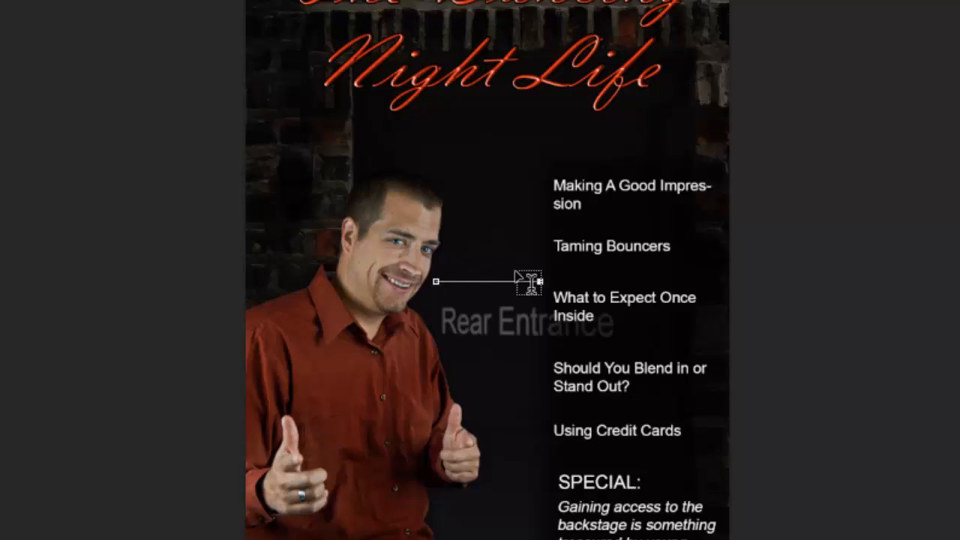
left_click(446, 277)
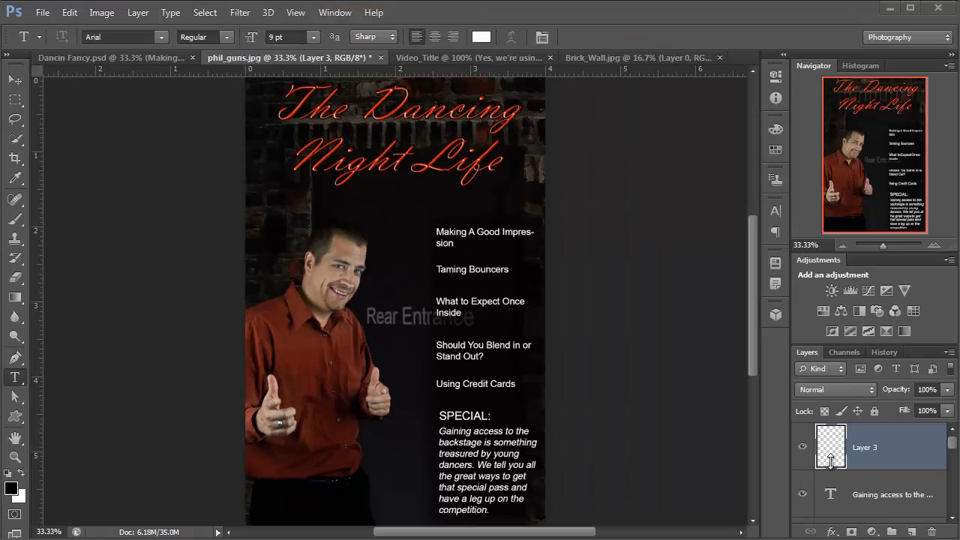
left_click(931, 532)
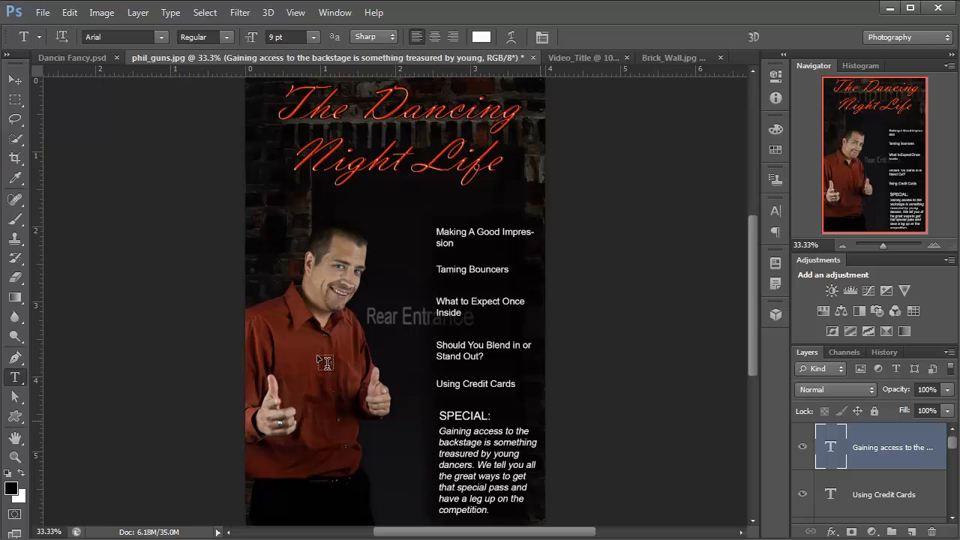
Draw a straight horizontal Pen tool path from beside the man's mouth to just before the headlines
left_click(20, 357)
left_click(54, 353)
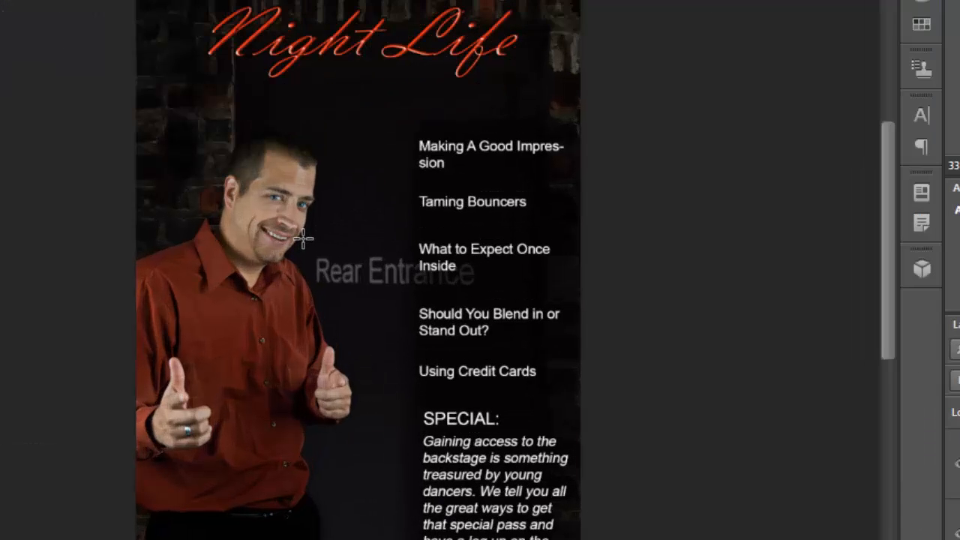
left_click(358, 294)
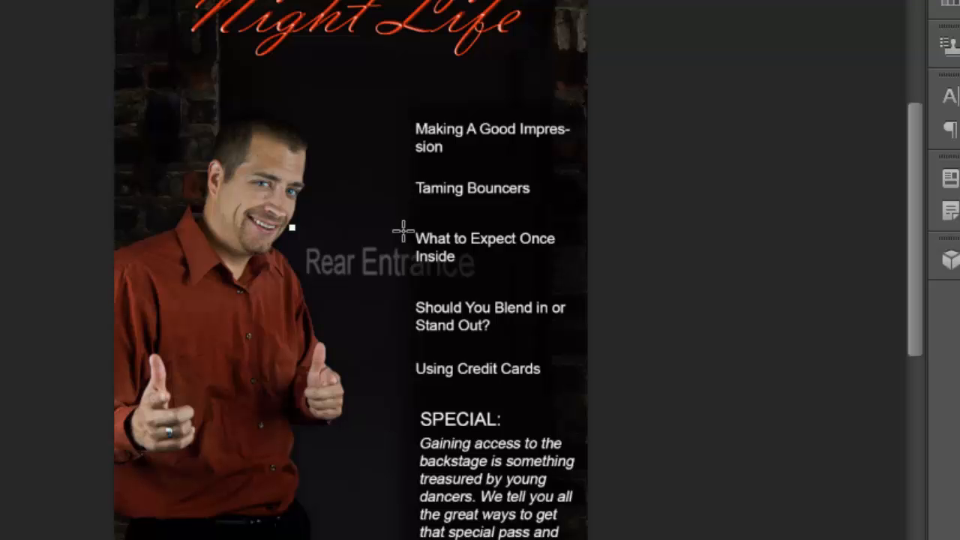
left_click(404, 228)
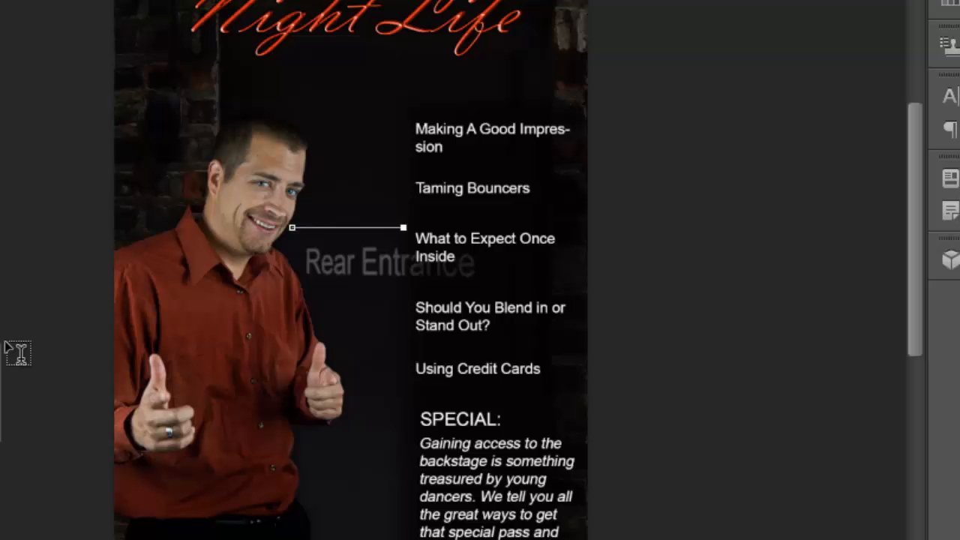
Add the text "Ready to Dance" along the path, starting near the man's mouth
left_click(297, 224)
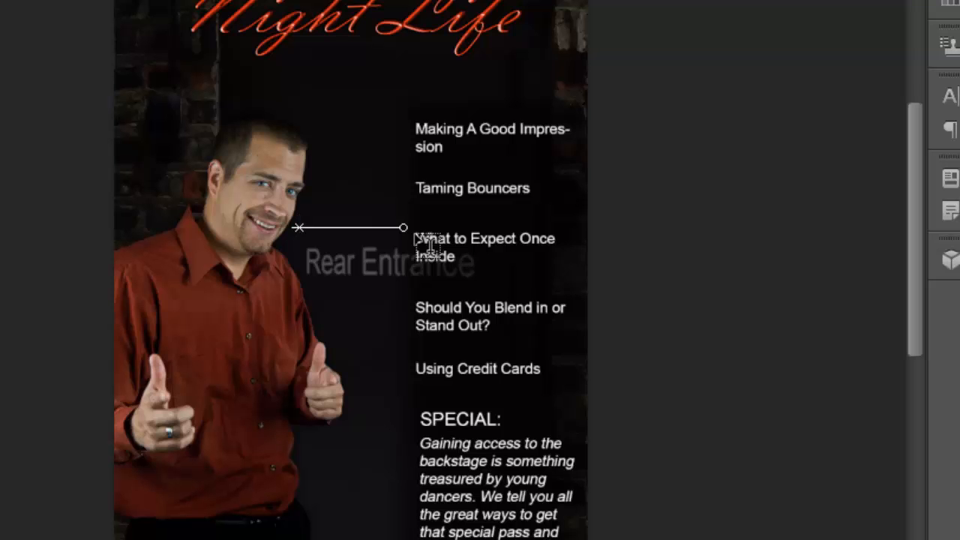
type("Read")
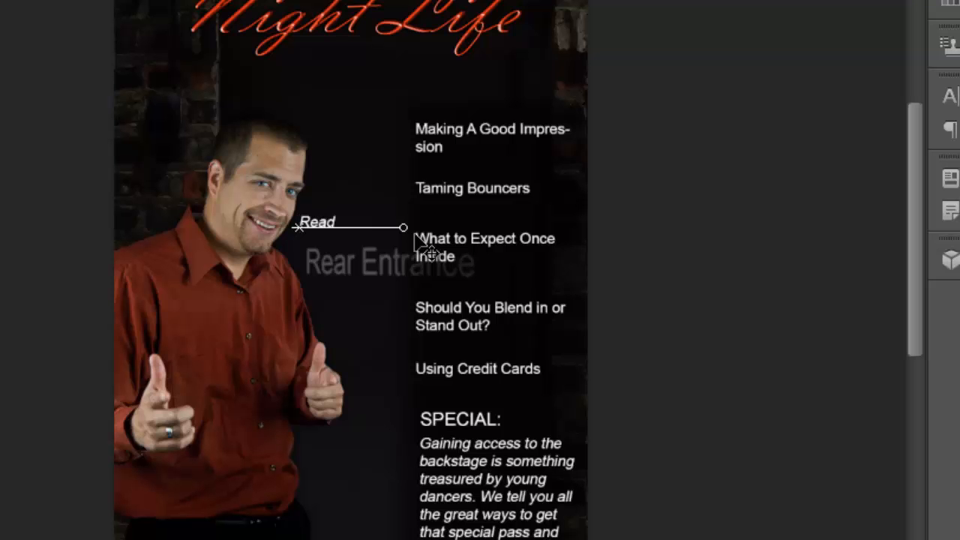
type("y to Dance")
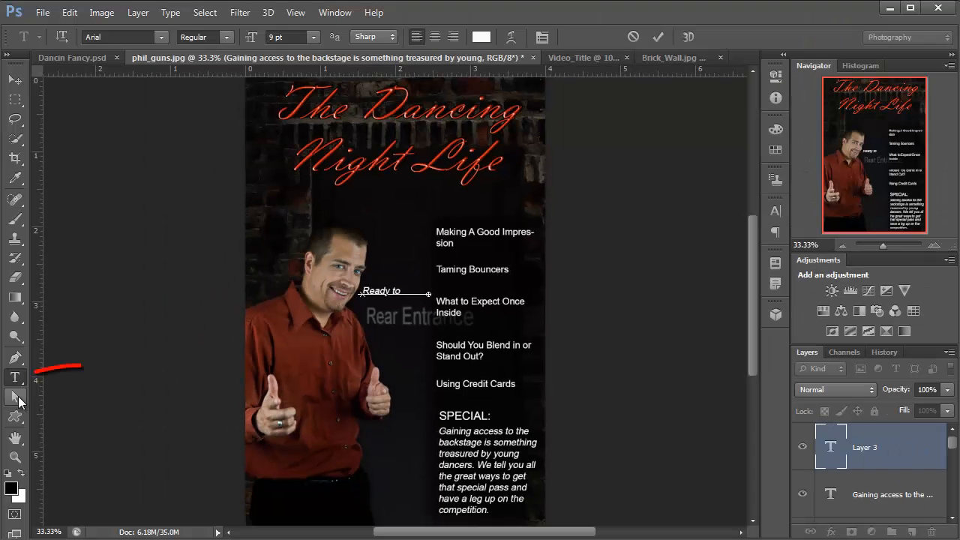
Extend the path's end point and adjust the text's end marker with the Direct Selection Tool so all of "Ready to Dance" fits
left_click(18, 398)
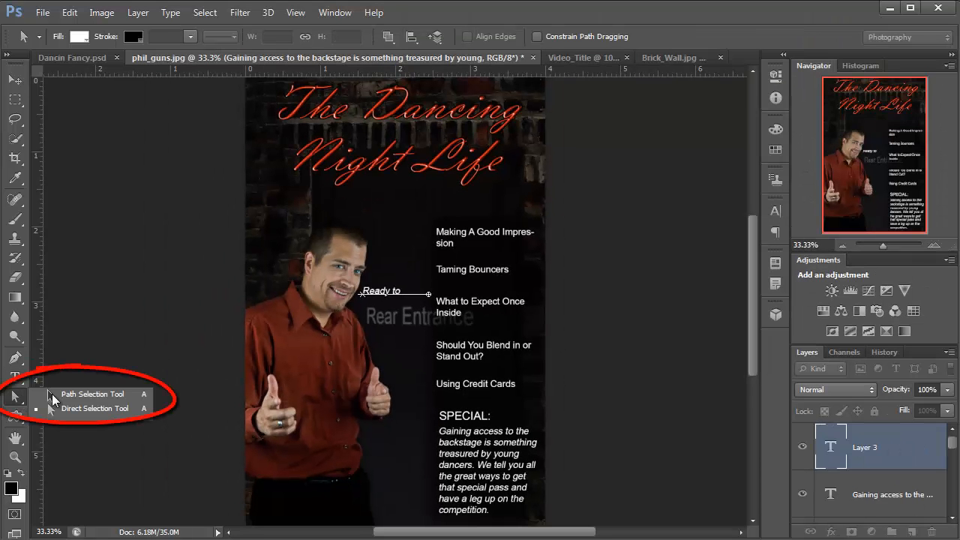
left_click(84, 407)
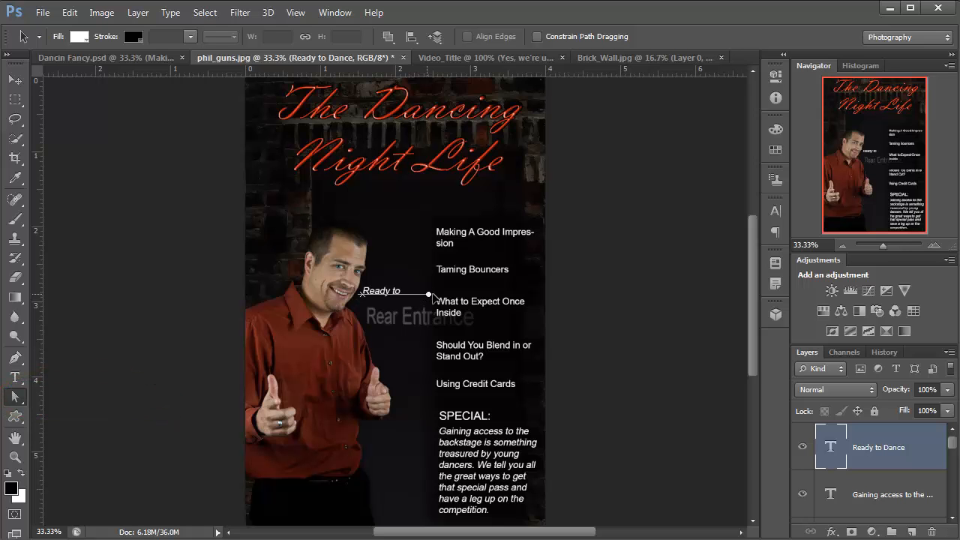
left_click_drag(428, 297, 442, 295)
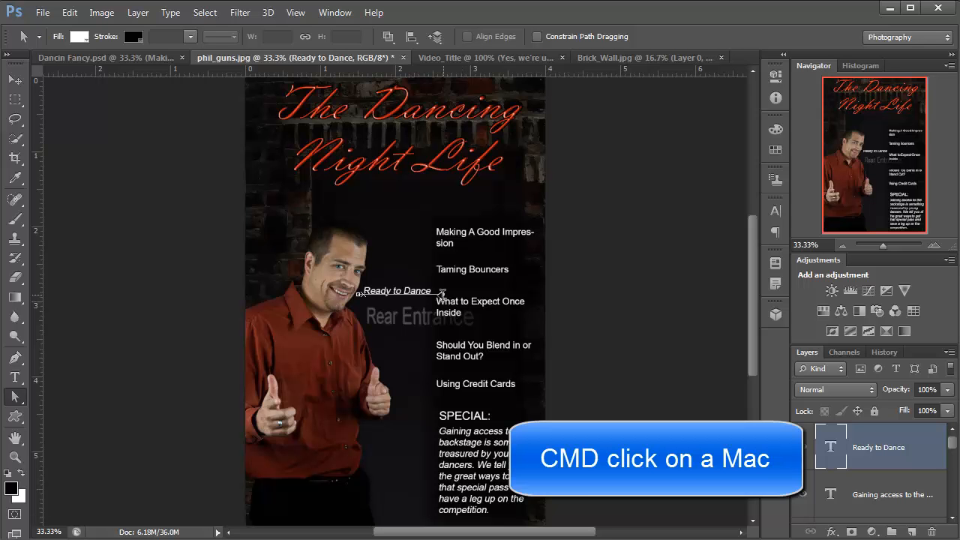
left_click_drag(441, 295, 439, 292)
mouse_move(440, 295)
left_mouse_down()
mouse_move(472, 291)
mouse_move(428, 302)
mouse_move(437, 293)
left_mouse_up()
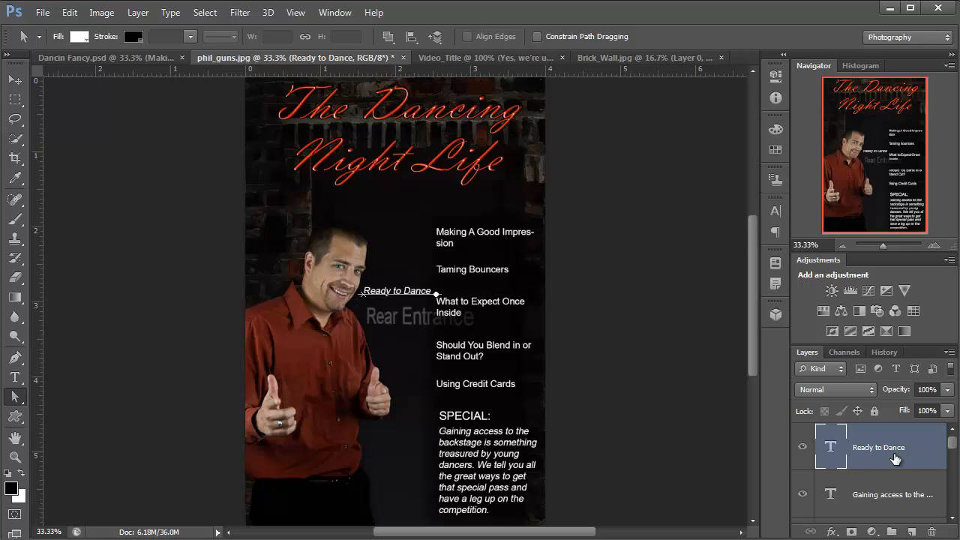
left_click(13, 84)
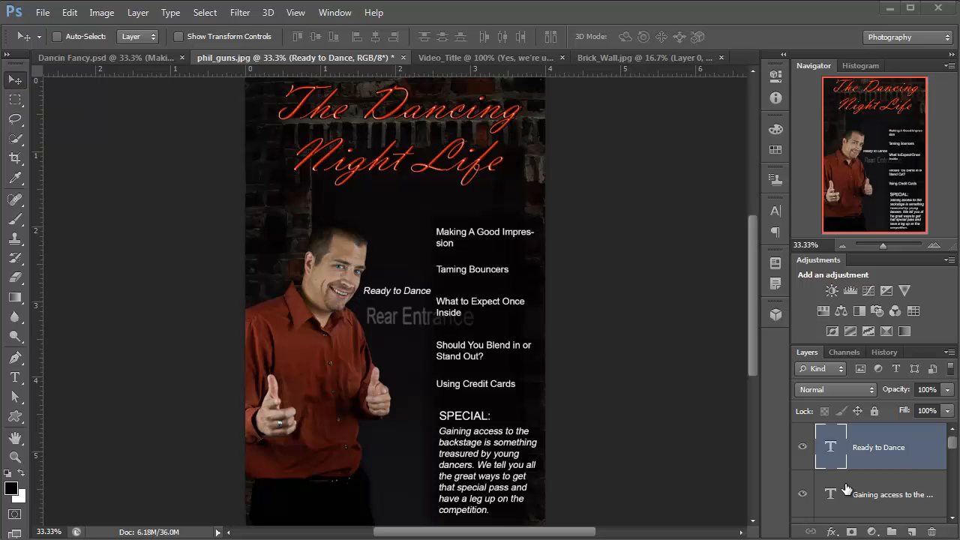
Warp the "Ready to Dance" text with the horizontal Flag style and a bend of +92%
left_click(837, 497)
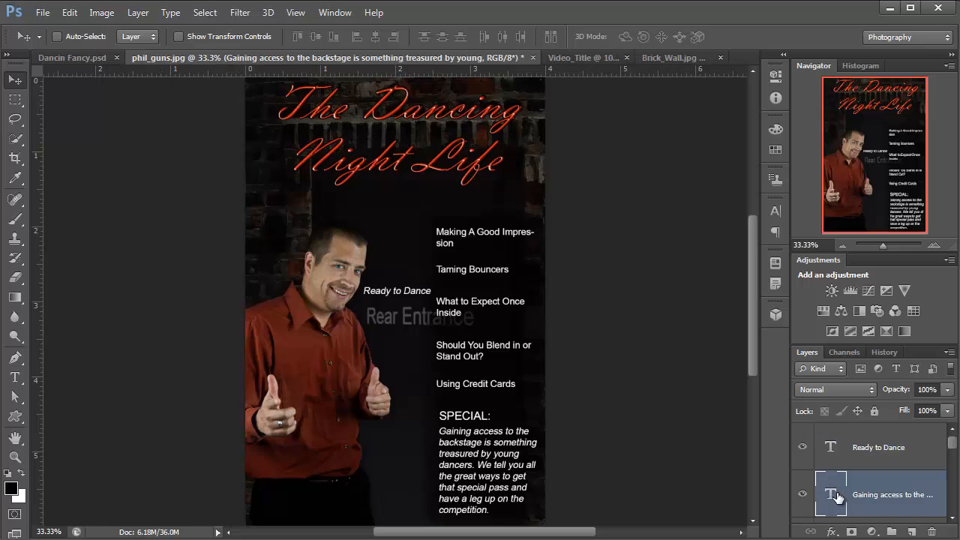
left_click(829, 447)
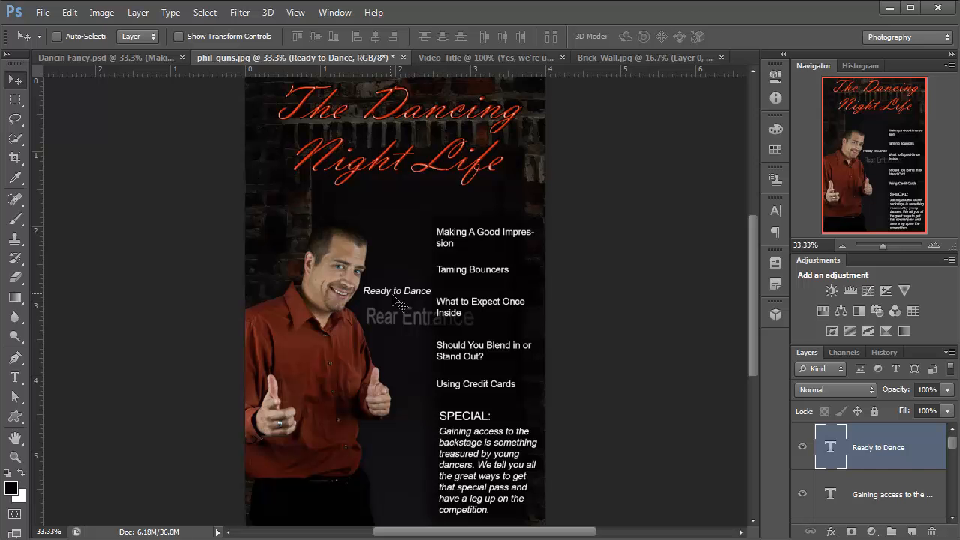
double_click(830, 447)
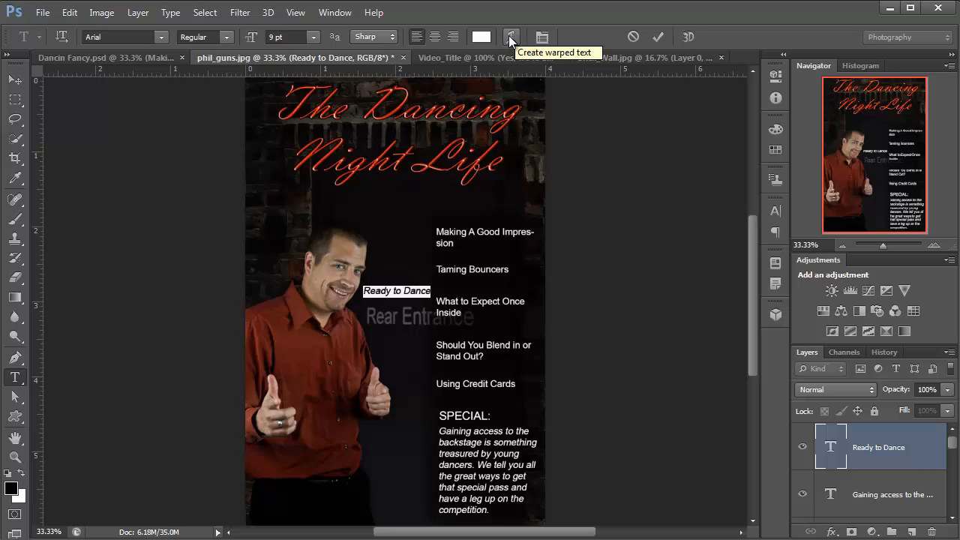
left_click(510, 39)
left_click_drag(511, 204, 562, 143)
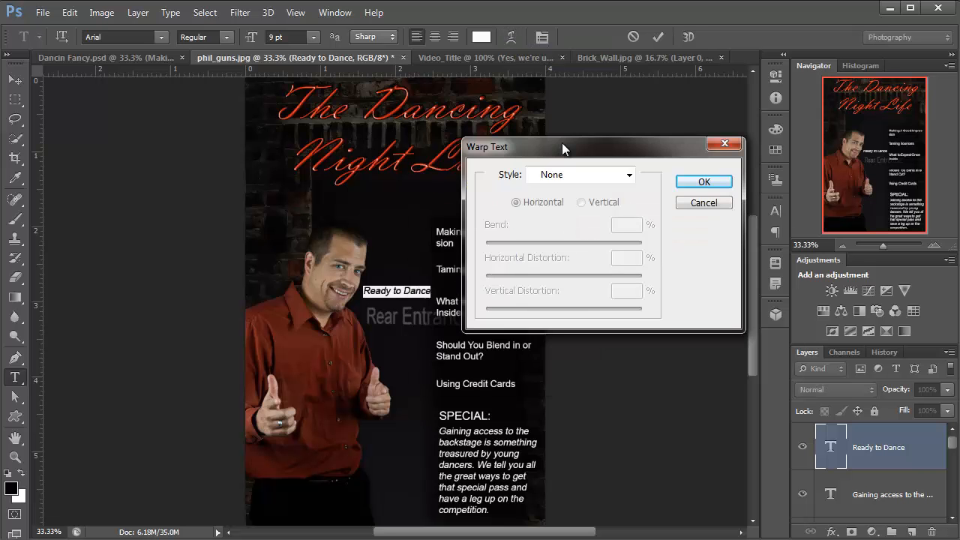
left_click(634, 169)
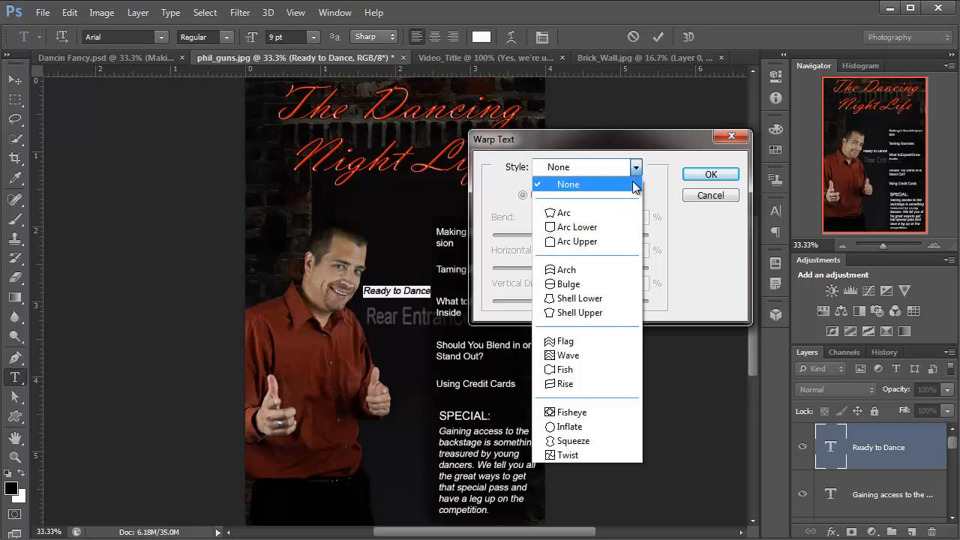
left_click(579, 357)
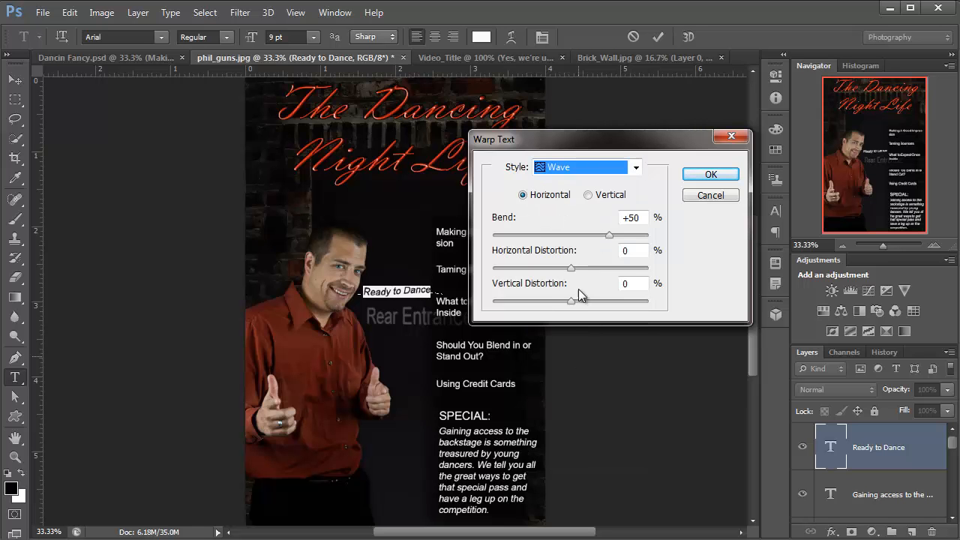
left_click(592, 171)
left_click(584, 342)
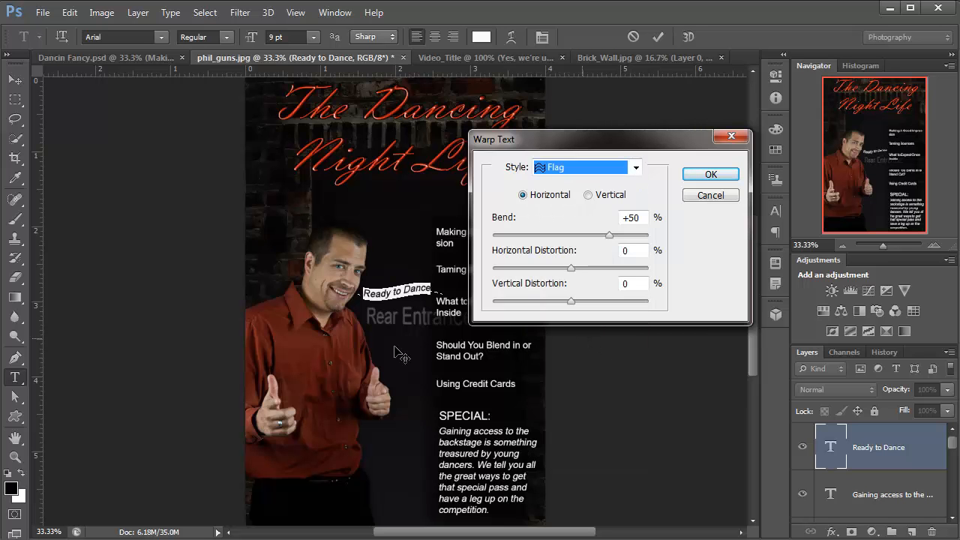
left_click_drag(609, 235, 642, 245)
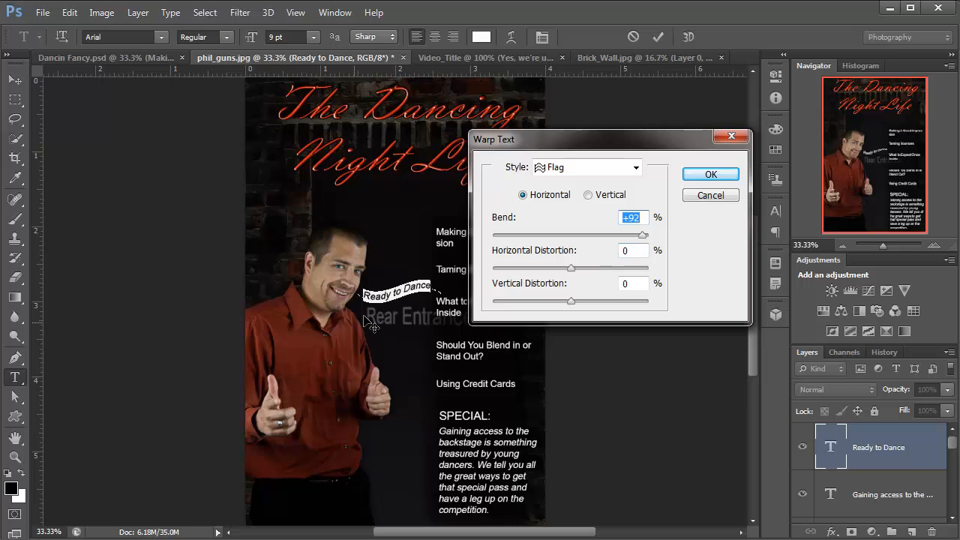
left_click(709, 177)
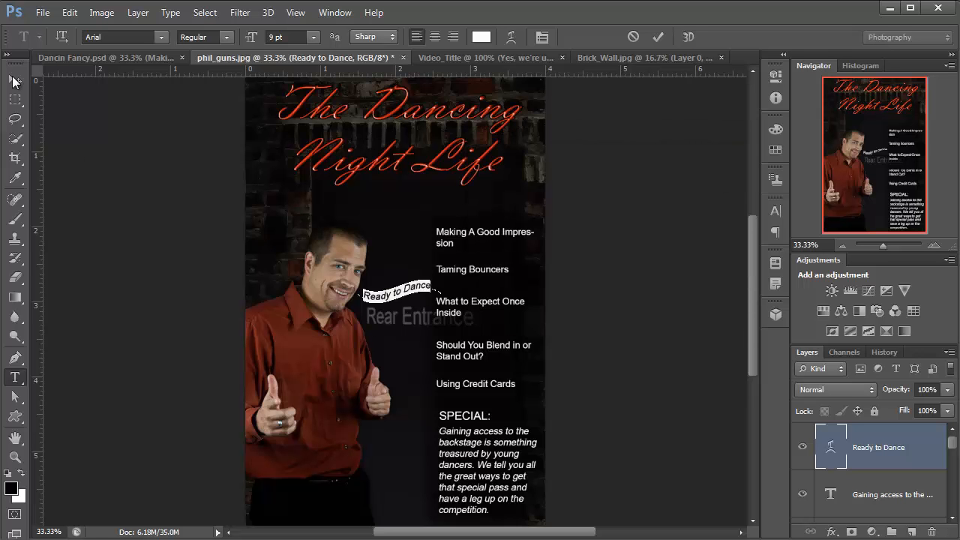
Duplicate the warped "Ready to Dance" text twice, stacking the copies below the original
left_click(14, 79)
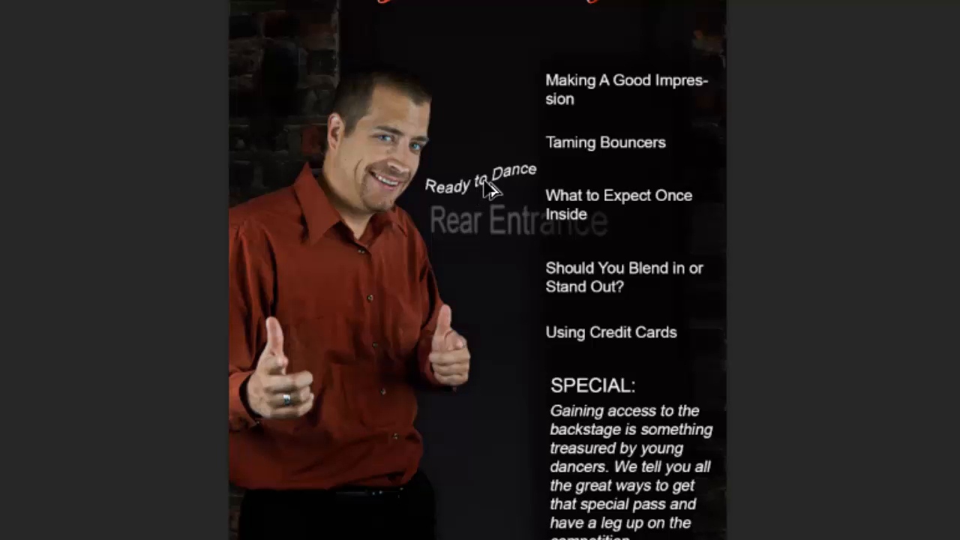
left_click_drag(488, 194, 486, 215)
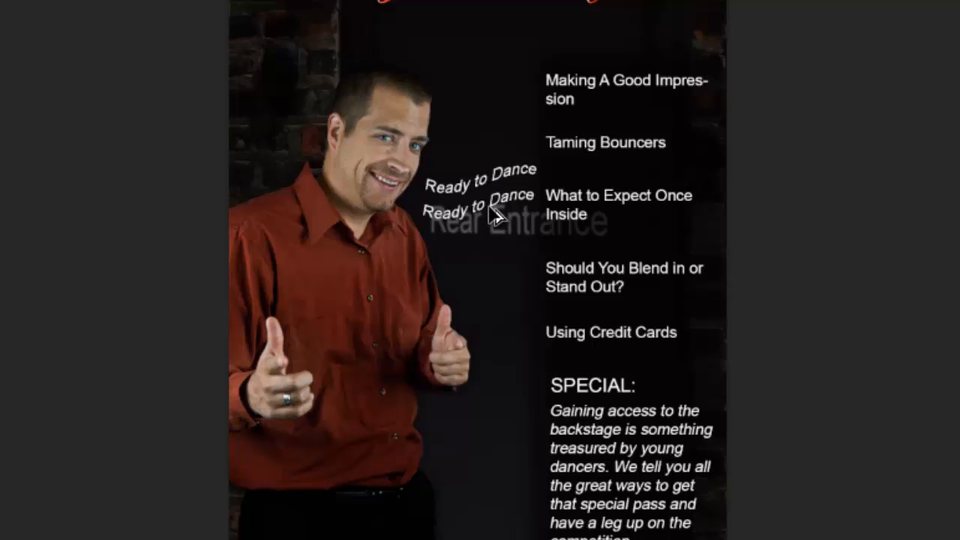
left_click_drag(495, 215, 494, 240)
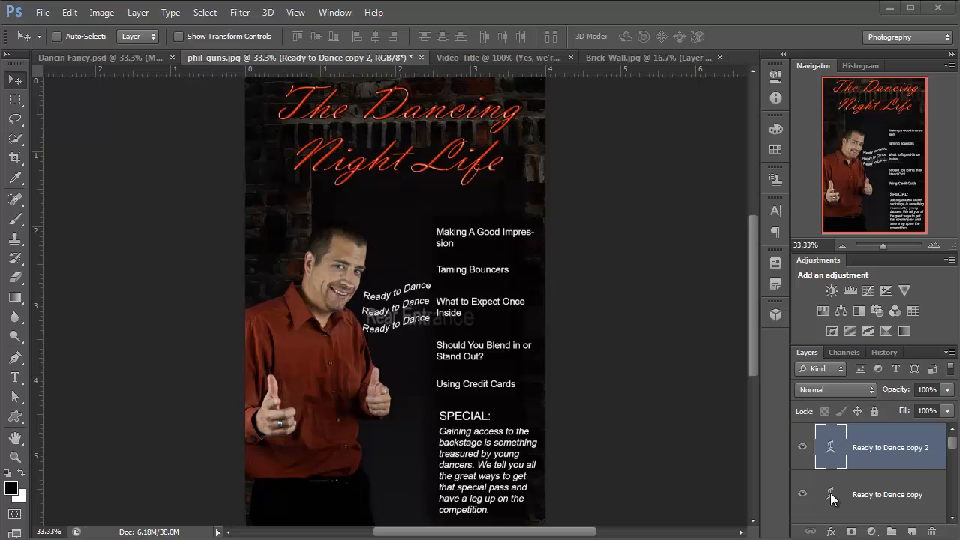
Replace the middle warped line's text with "Get Ready!!!"
left_click(831, 495)
left_click(831, 498)
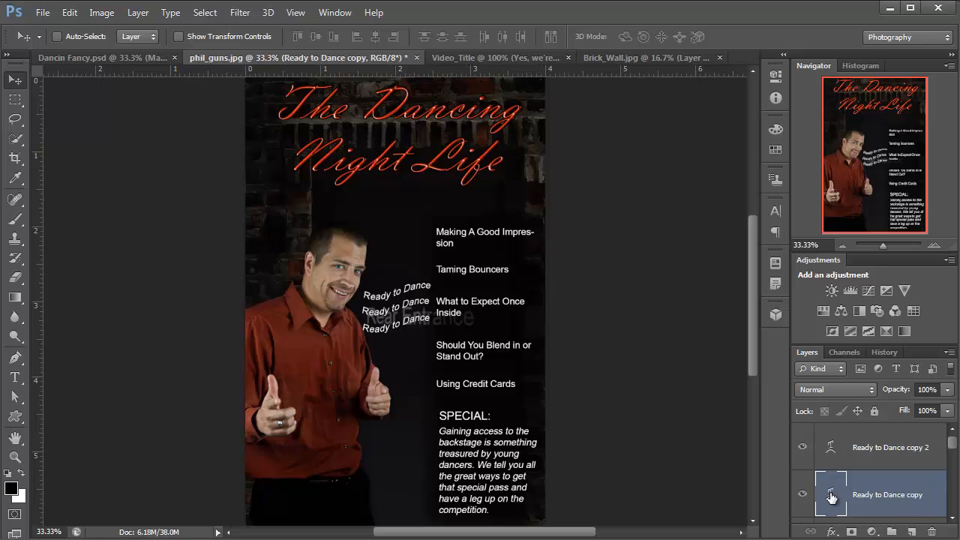
double_click(831, 495)
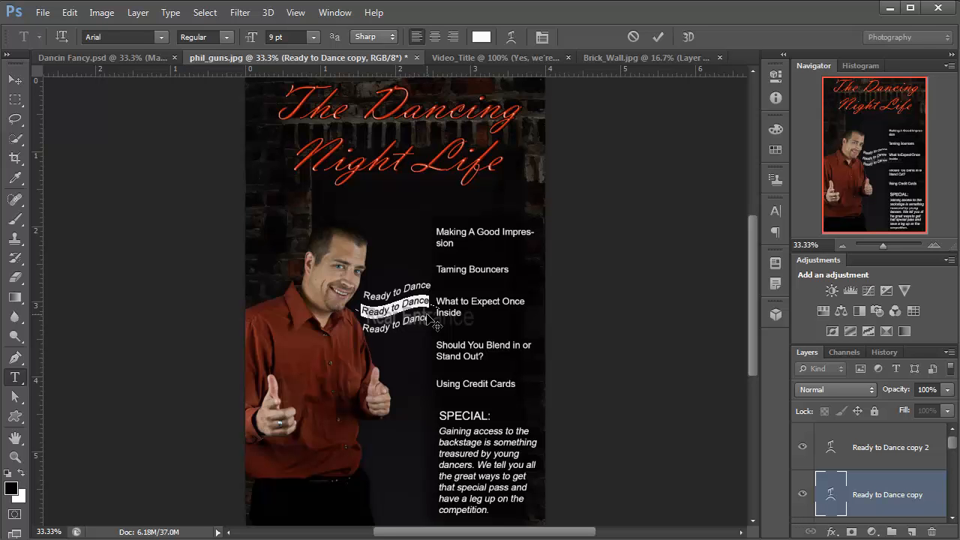
type("Get R")
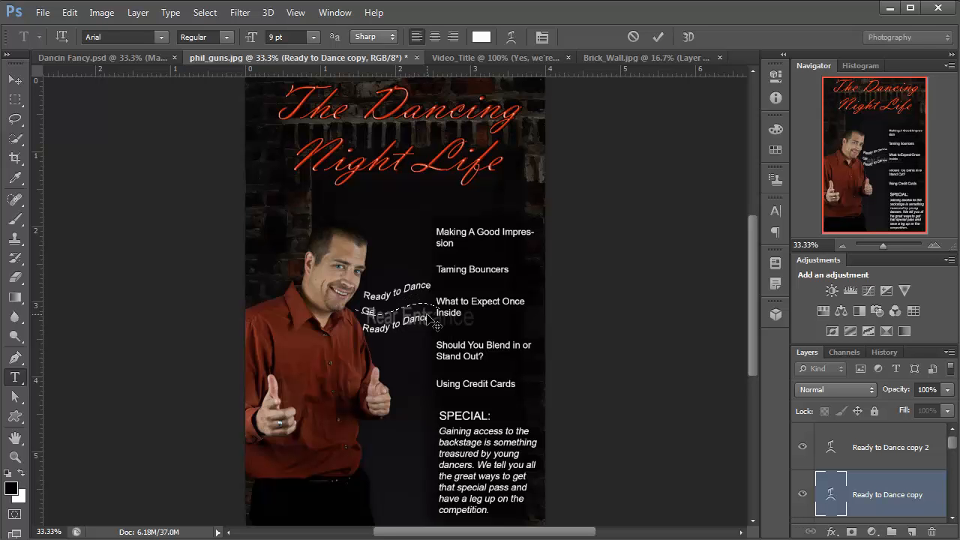
type("eady!!!")
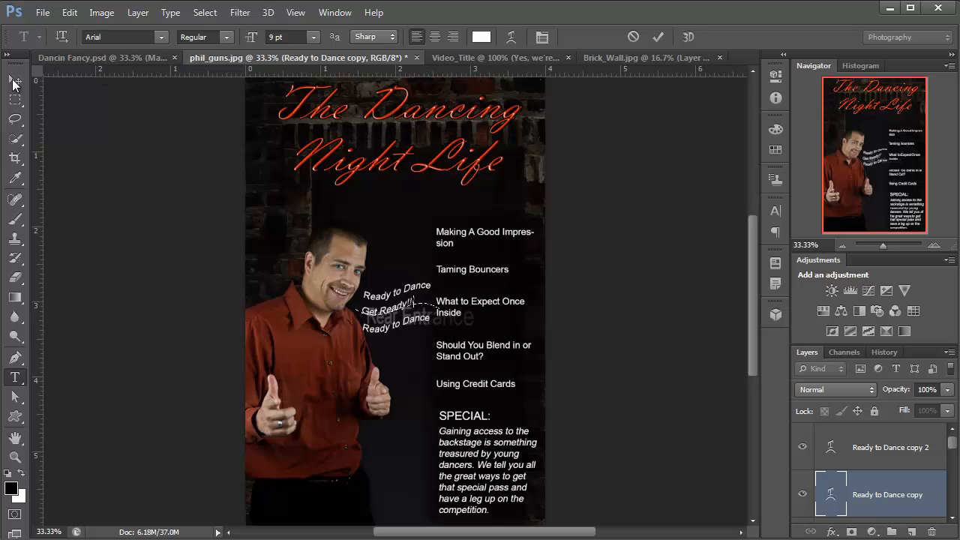
left_click(17, 81)
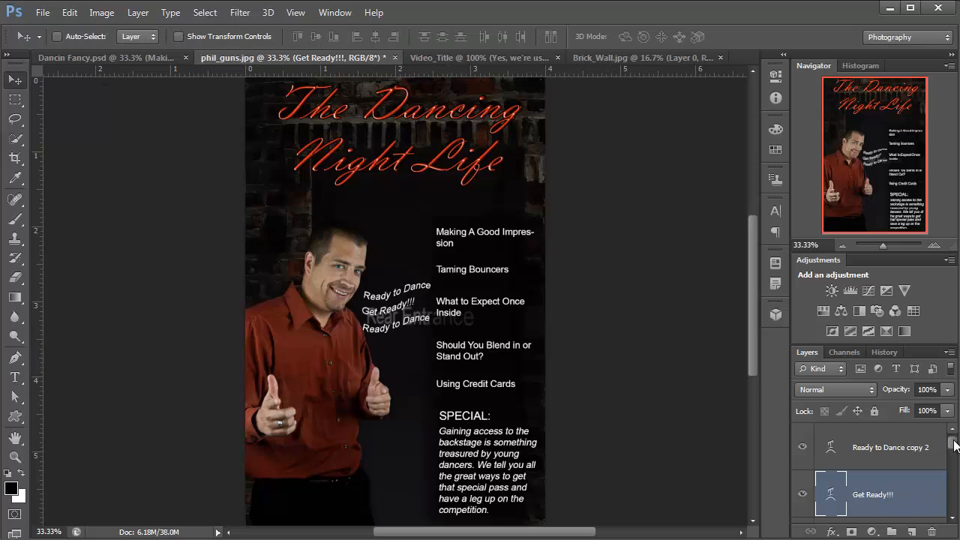
Replace the top warped line's text with "Let's just Dance!"
left_click_drag(954, 444, 954, 454)
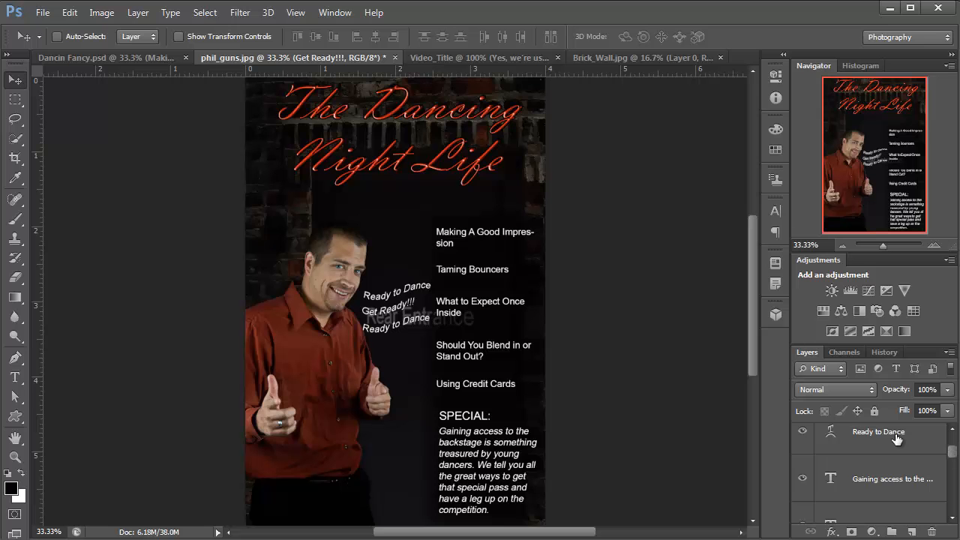
double_click(834, 438)
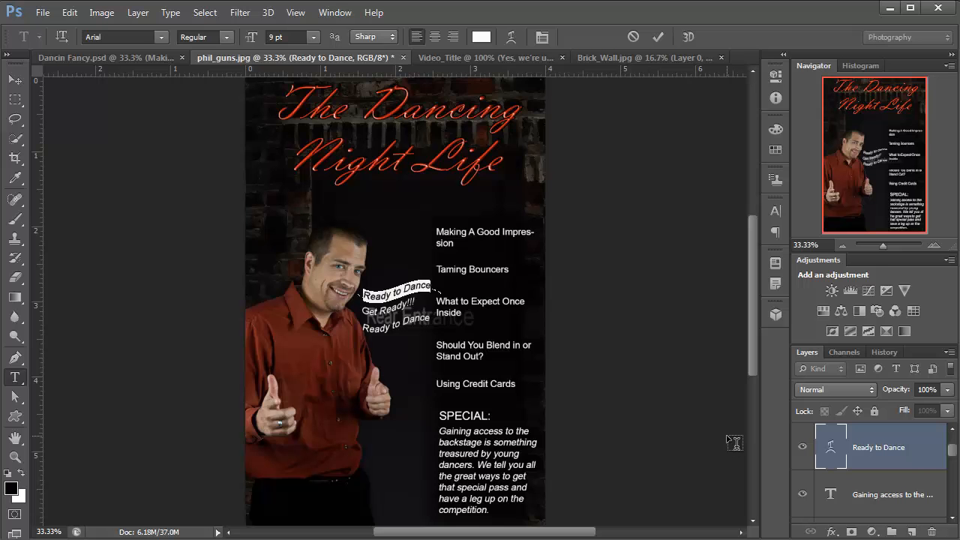
type("Let")
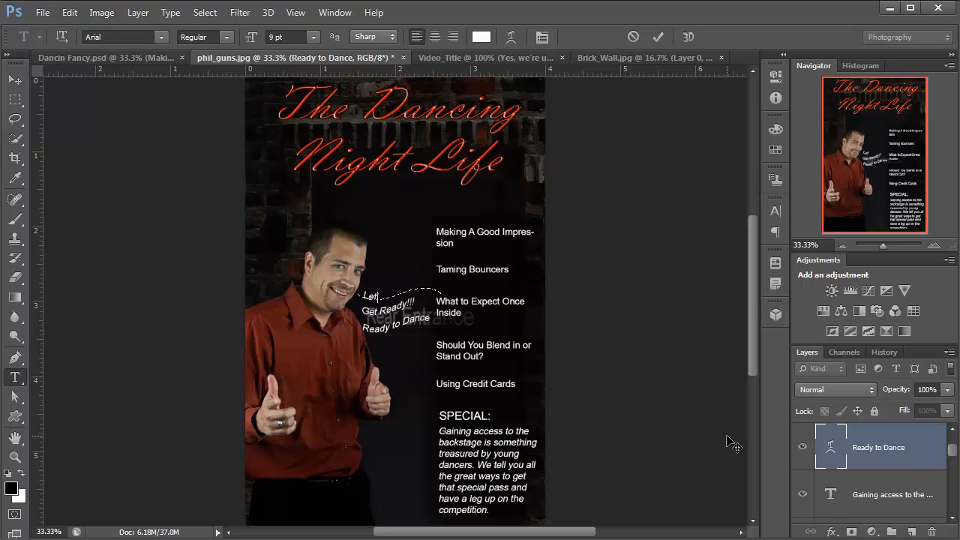
type("'s just Dance!")
left_click(15, 80)
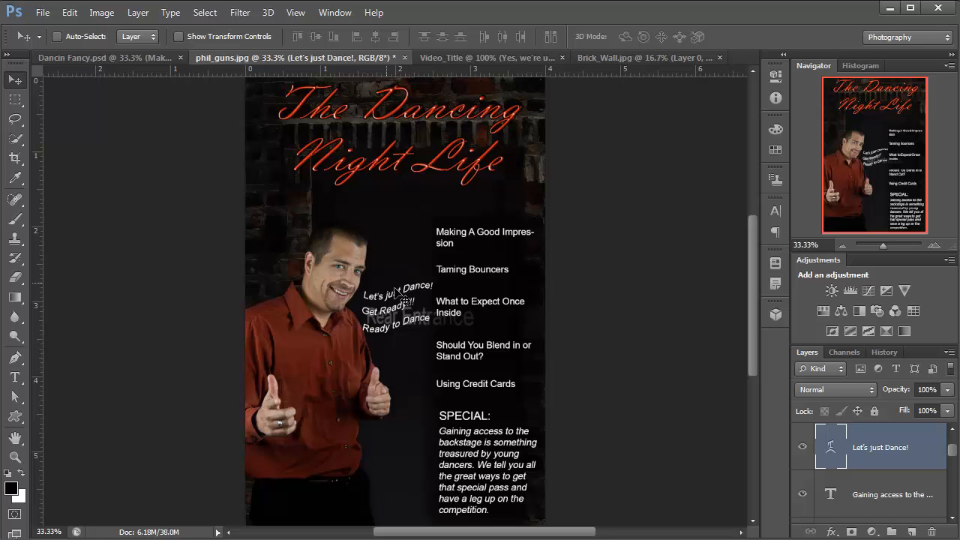
Move the "Let's just Dance!" line below the other two phrases, and select the "Ready to Dance copy 2" layer
left_click_drag(395, 291, 374, 325)
left_click(854, 494)
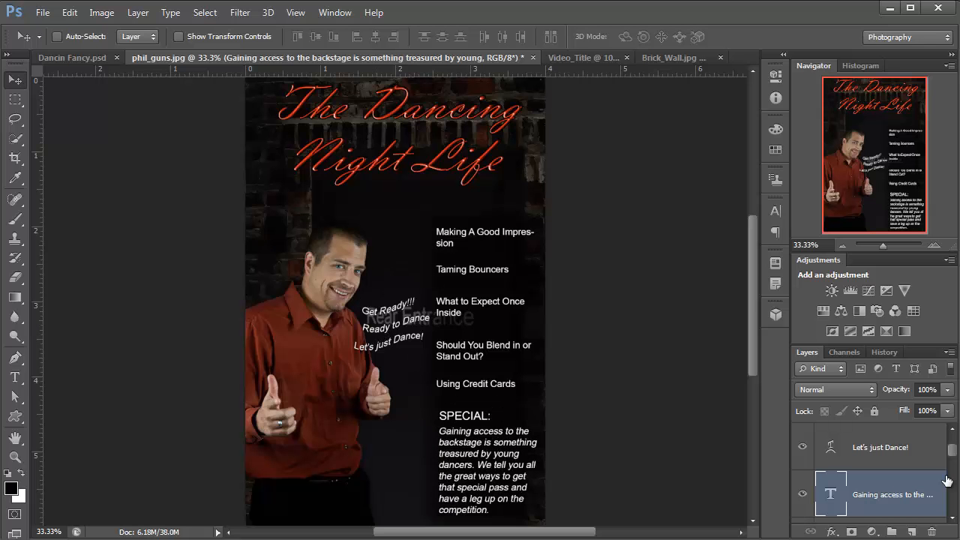
left_click_drag(951, 451, 952, 442)
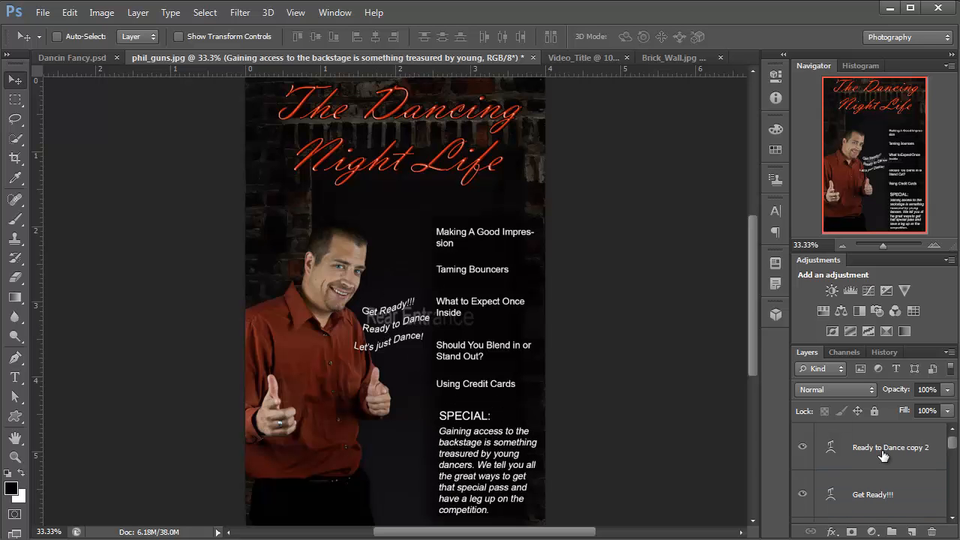
left_click(884, 455)
left_click_drag(411, 366, 404, 364)
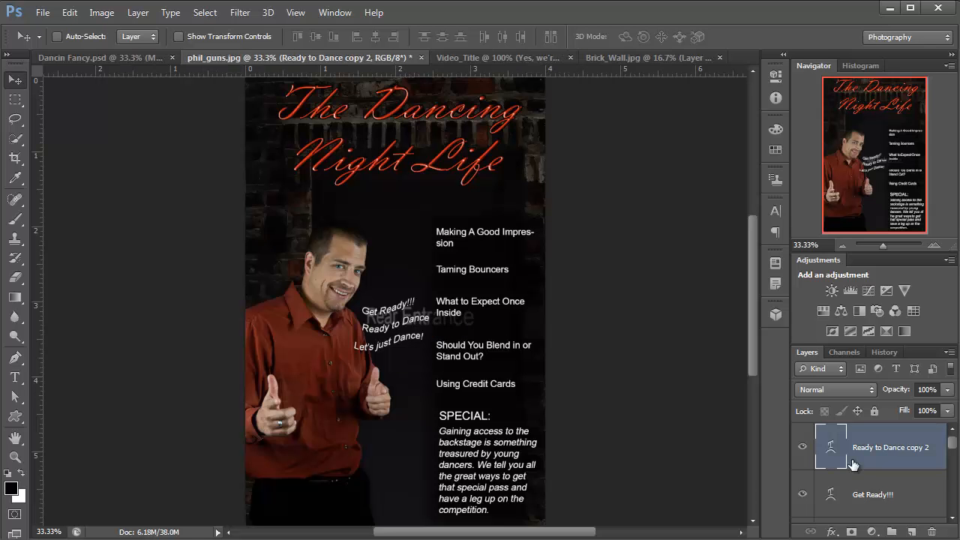
Rotate the "Get Ready!!!" line about 14° clockwise and move it up so it starts beside the man's mouth
left_click(378, 319, "ctrl")
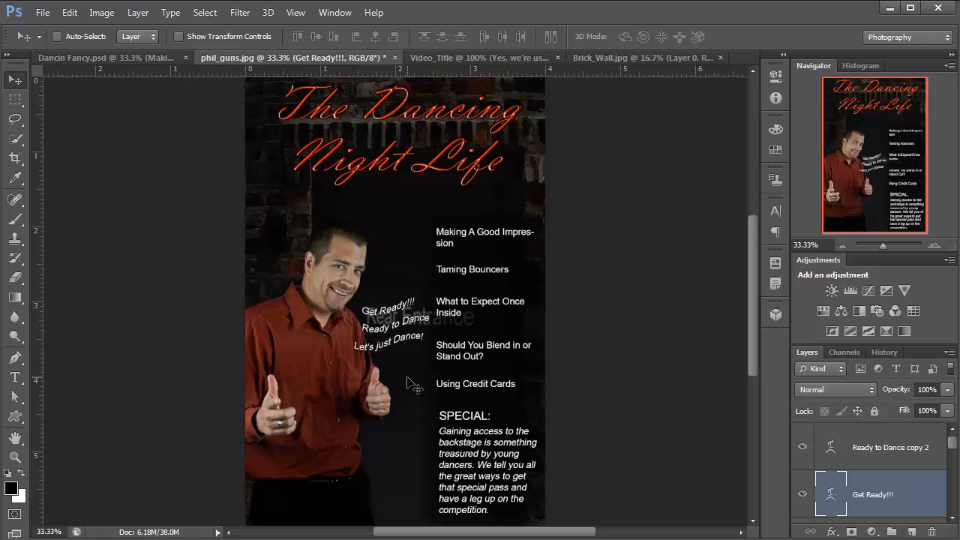
key("ctrl+t")
left_click_drag(305, 297, 298, 275)
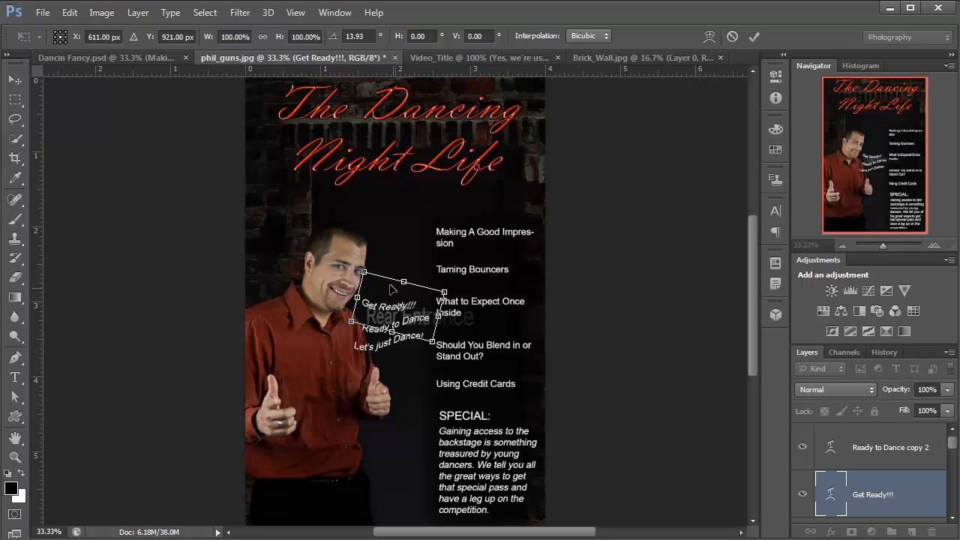
left_click_drag(394, 291, 388, 286)
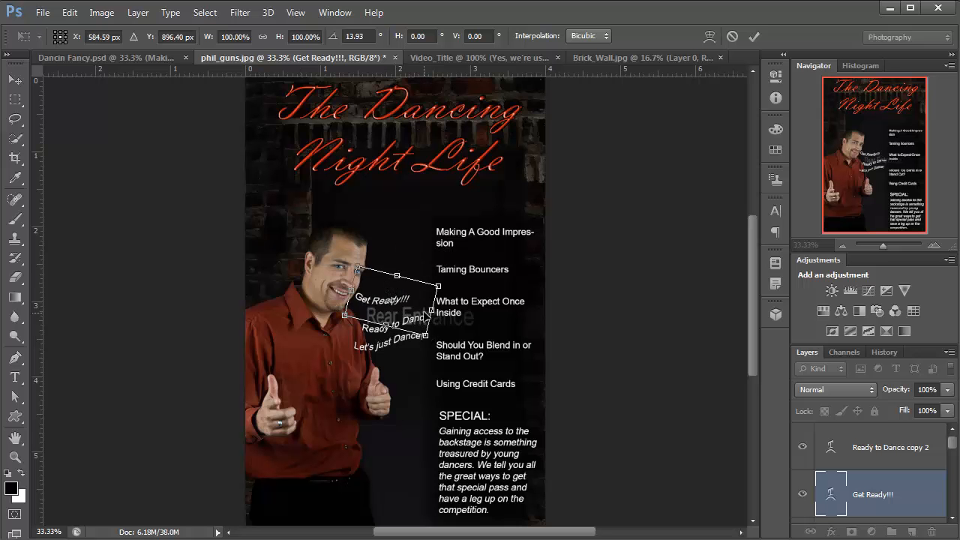
key("Return")
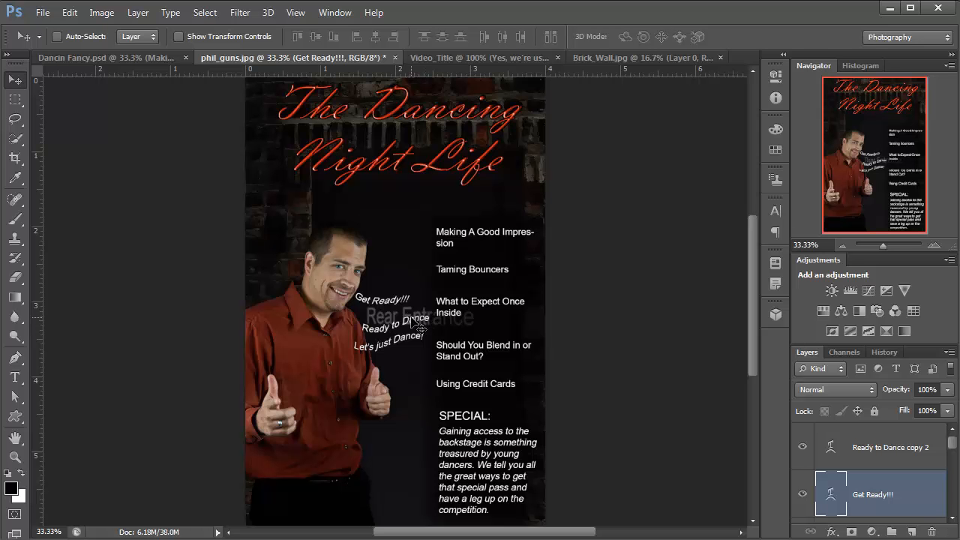
Move the warped "Ready to Dance" line just under "Get Ready!!!" and rotate it about 31° clockwise, fanning out from the mouth
left_click(418, 324, "ctrl")
left_click_drag(417, 323, 402, 309)
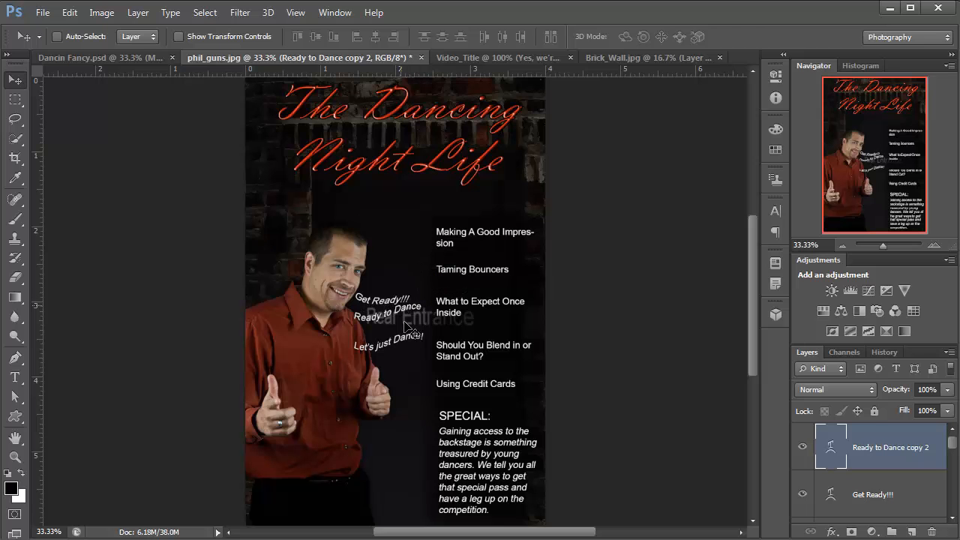
key("ctrl+t")
mouse_move(467, 366)
left_mouse_down()
mouse_move(495, 358)
mouse_move(480, 360)
left_mouse_up()
left_click_drag(385, 328, 380, 331)
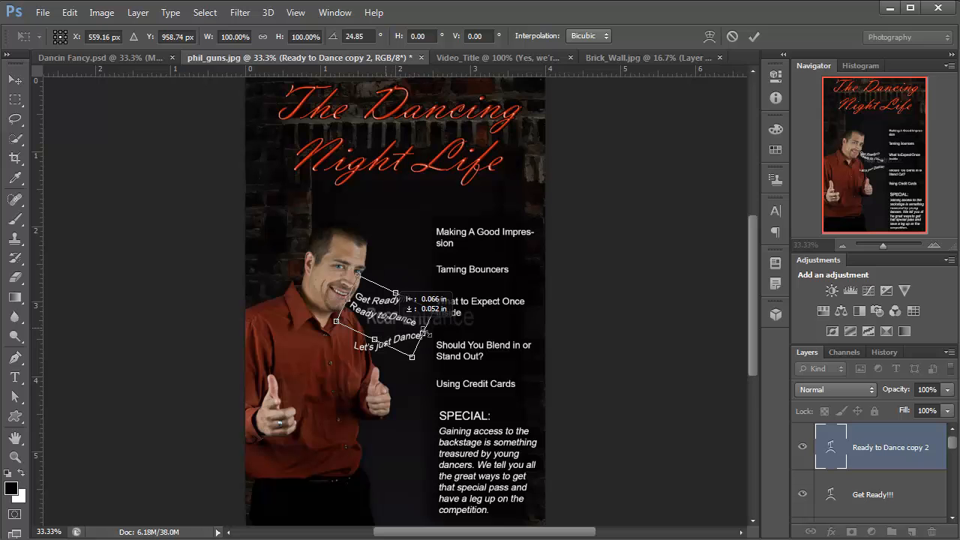
left_click_drag(456, 341, 397, 339)
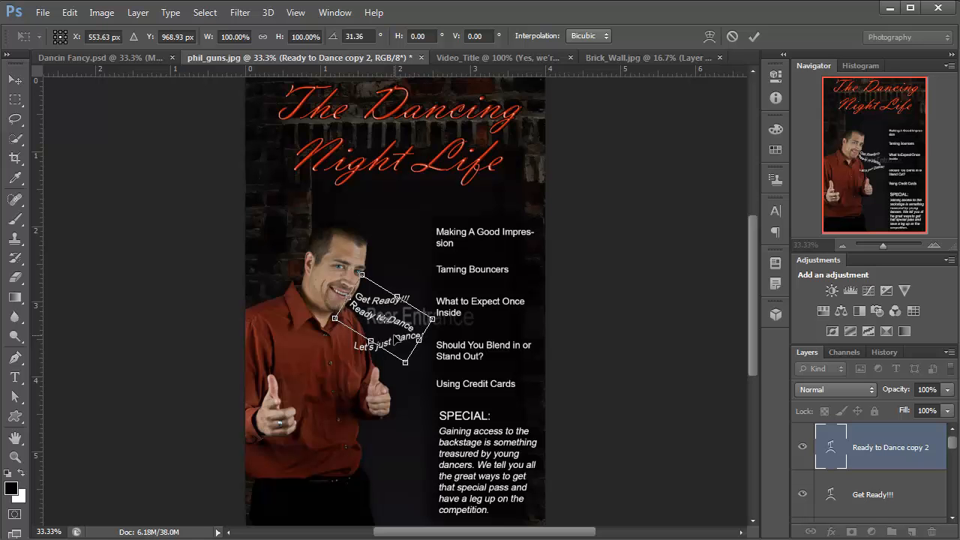
key("Return")
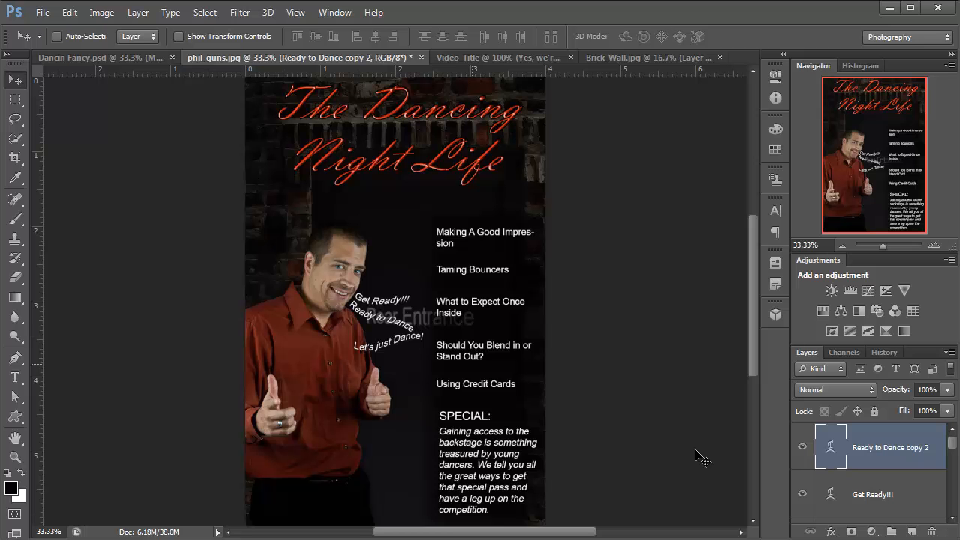
Rotate the "Let's just Dance!" line about 51° clockwise and position it directly below "Ready to Dance", starting near the man's chin
left_click(384, 346, "ctrl")
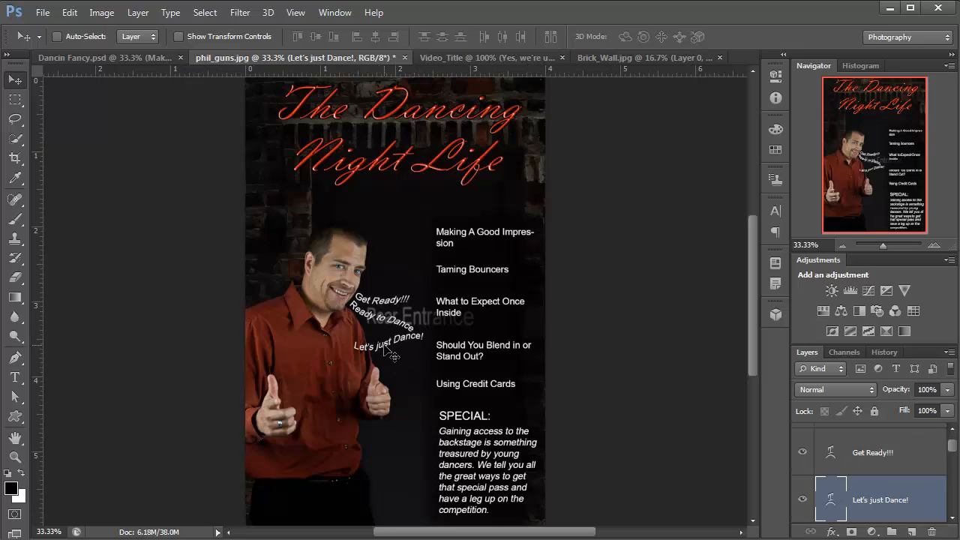
key("ctrl+t")
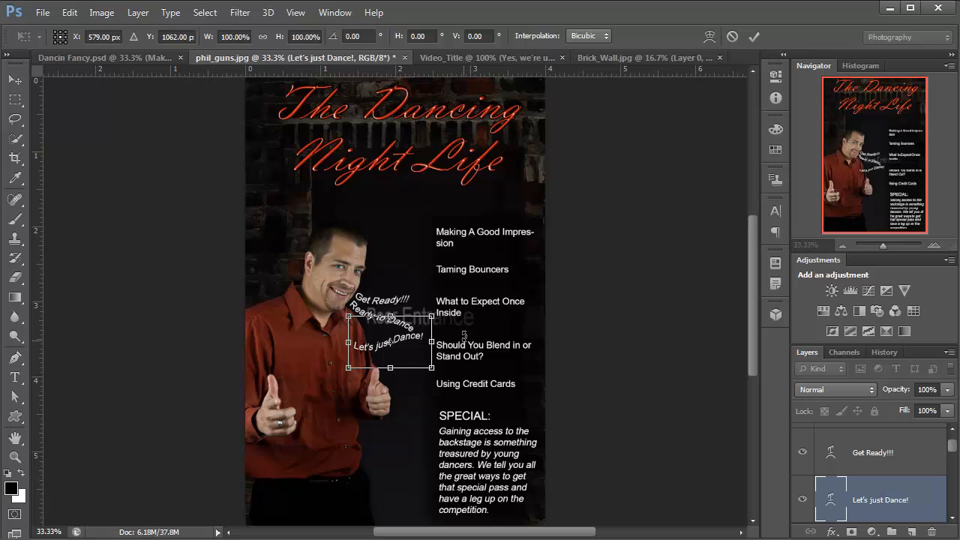
left_click_drag(464, 335, 373, 358)
left_click_drag(429, 381, 411, 378)
key("Up")
key("Up")
key("Up")
key("Up")
key("Up")
key("Up")
key("Up")
key("Up")
key("Up")
key("Up")
key("Up")
key("Up")
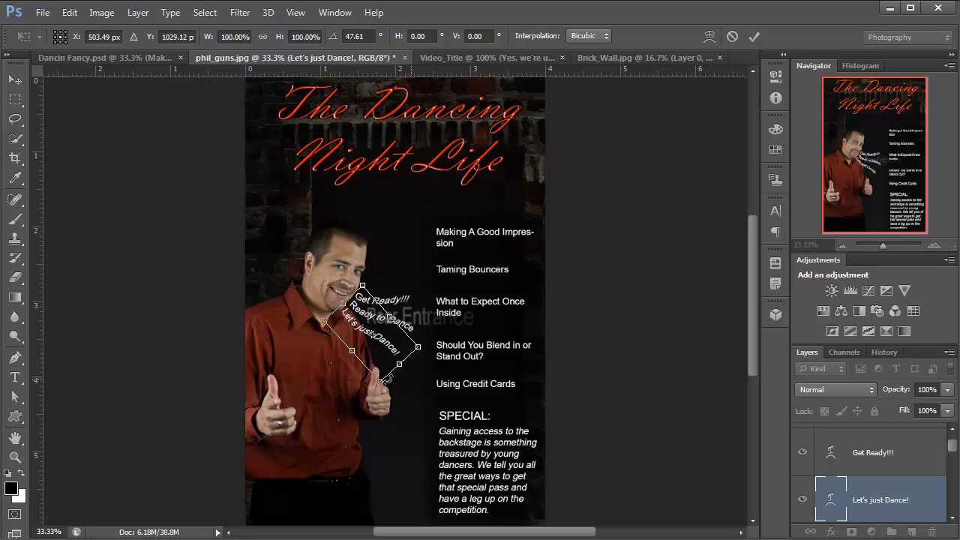
left_click_drag(420, 403, 397, 358)
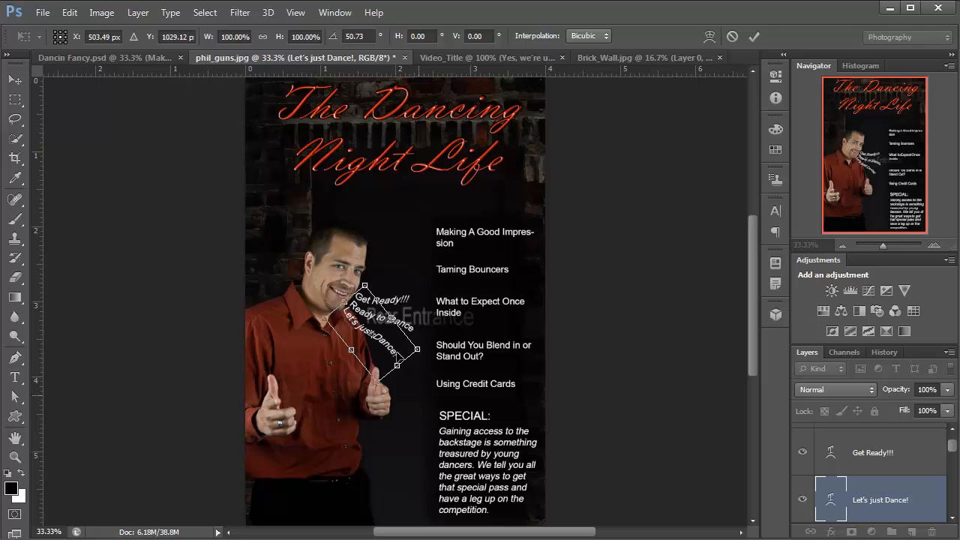
key("Left")
key("Left")
key("Left")
key("Left")
key("Left")
key("Left")
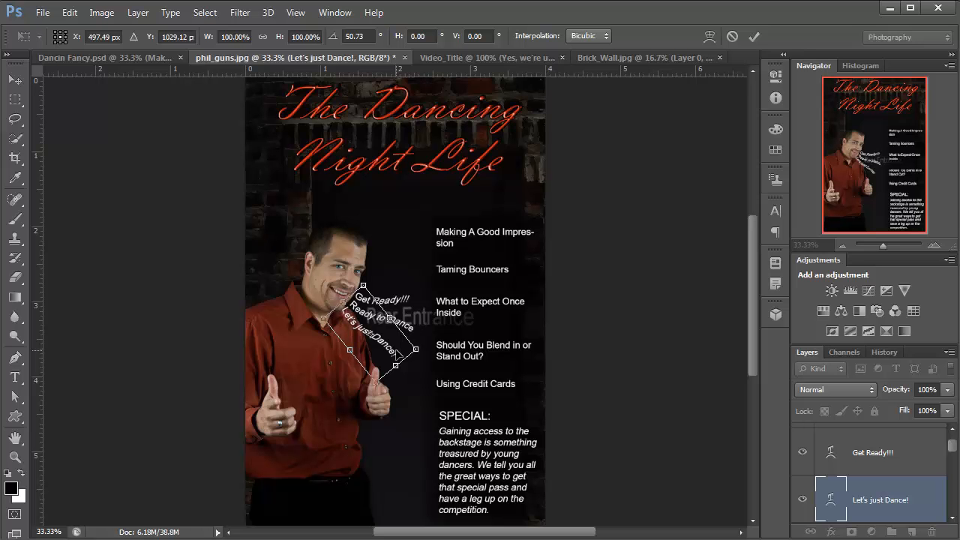
key("Return")
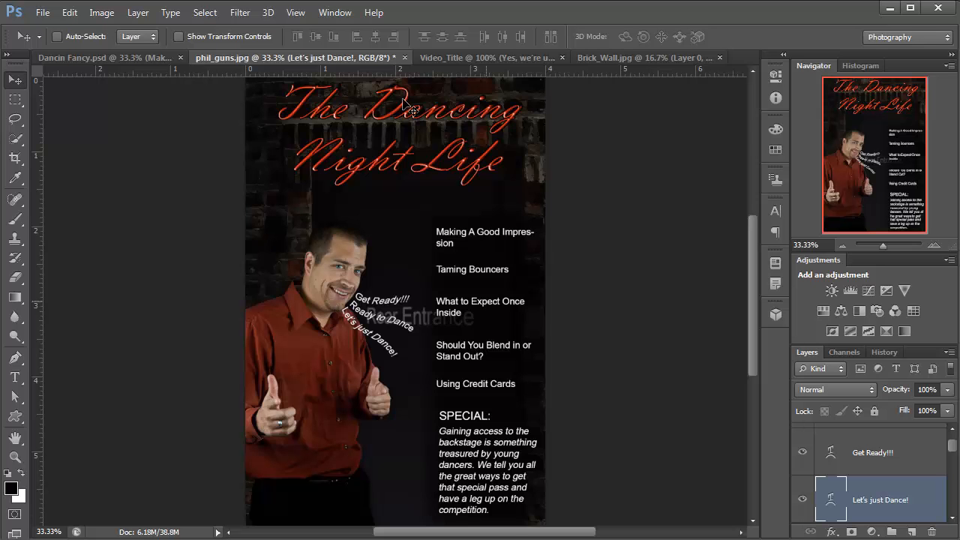
Darken the "Rear Entrance" lettering on the Background layer by painting over it in black with the Brush at 11% opacity
key("ctrl+space")
left_click_drag(328, 283, 391, 163)
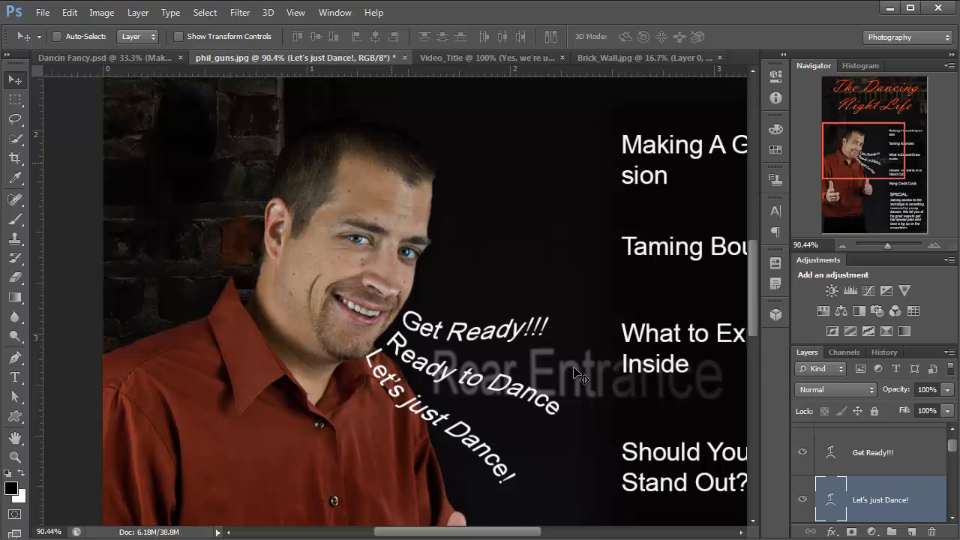
key("space")
left_click_drag(515, 395, 370, 297)
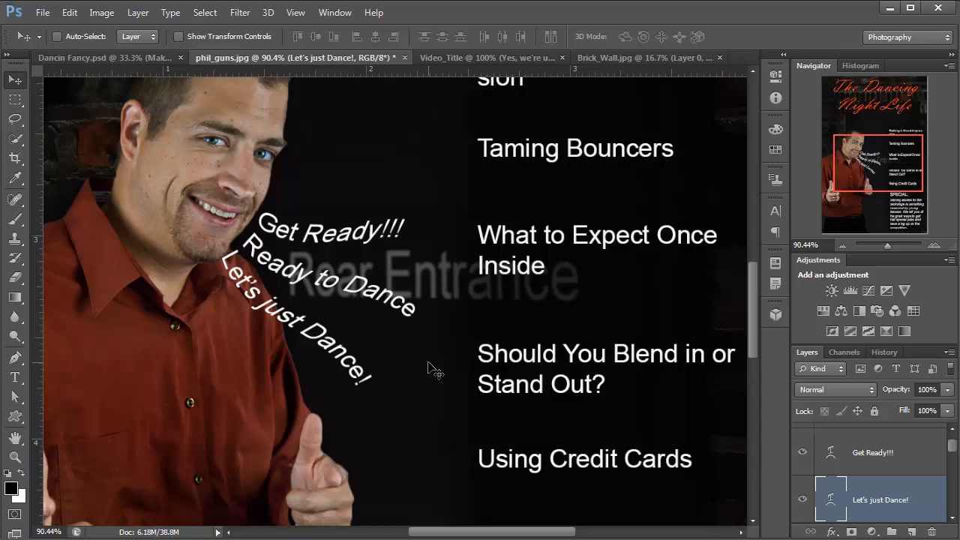
key("alt+comma")
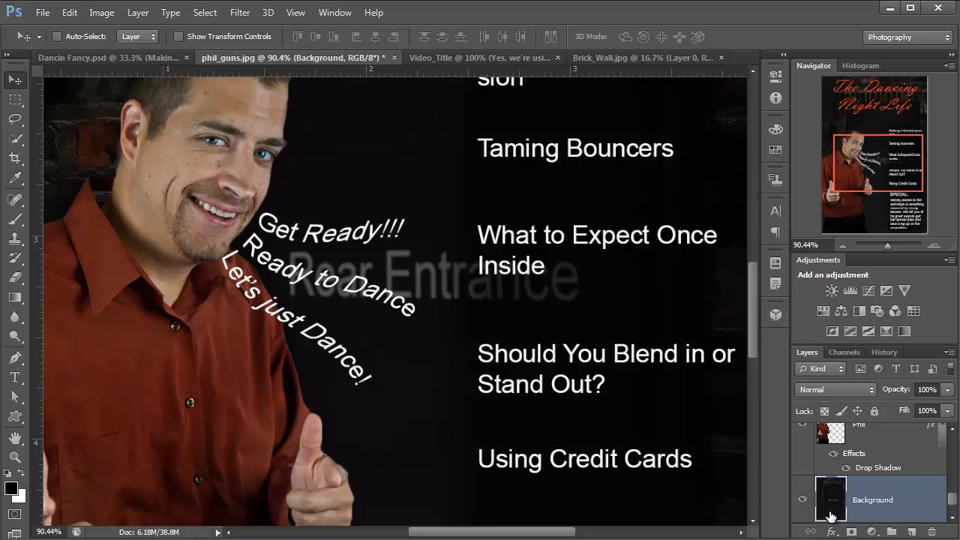
left_click(15, 222)
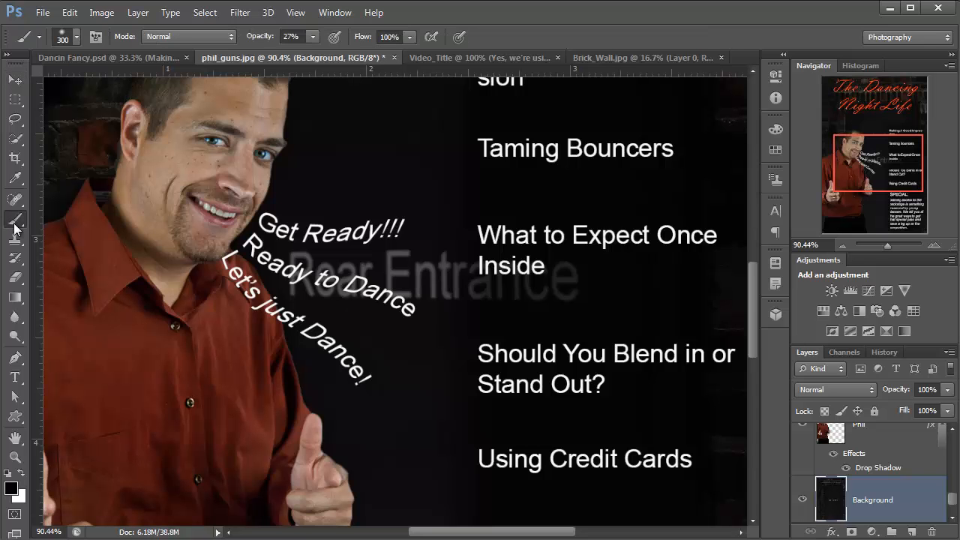
right_click(15, 228)
left_click(80, 217)
left_click_drag(313, 36, 300, 59)
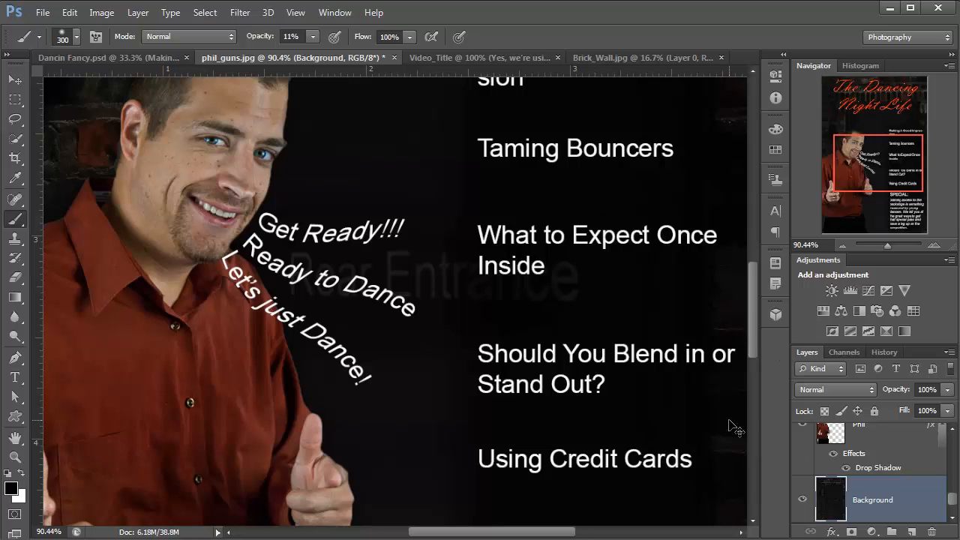
key("ctrl+0")
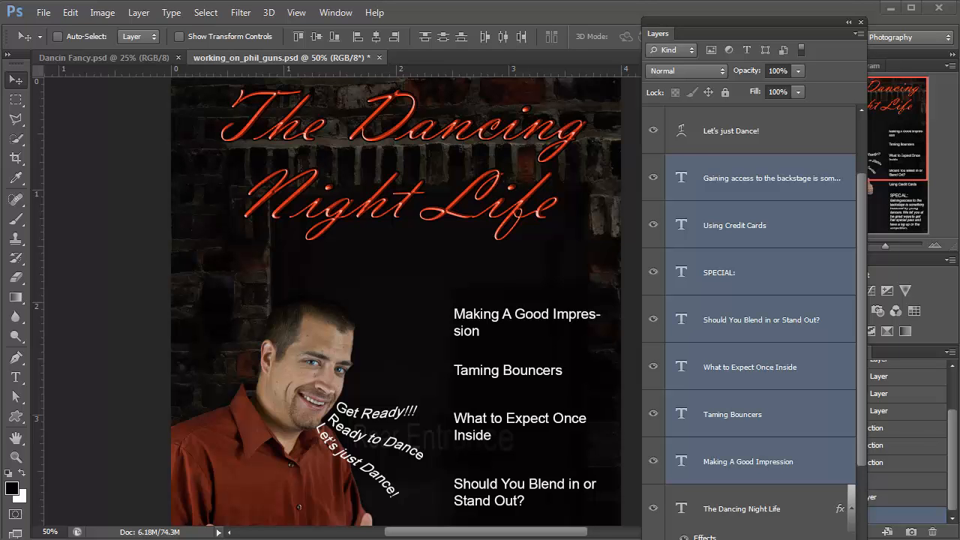
Select all the text layers from "Gaining access to the backstage" through "Making A Good Impression"
left_click(737, 188)
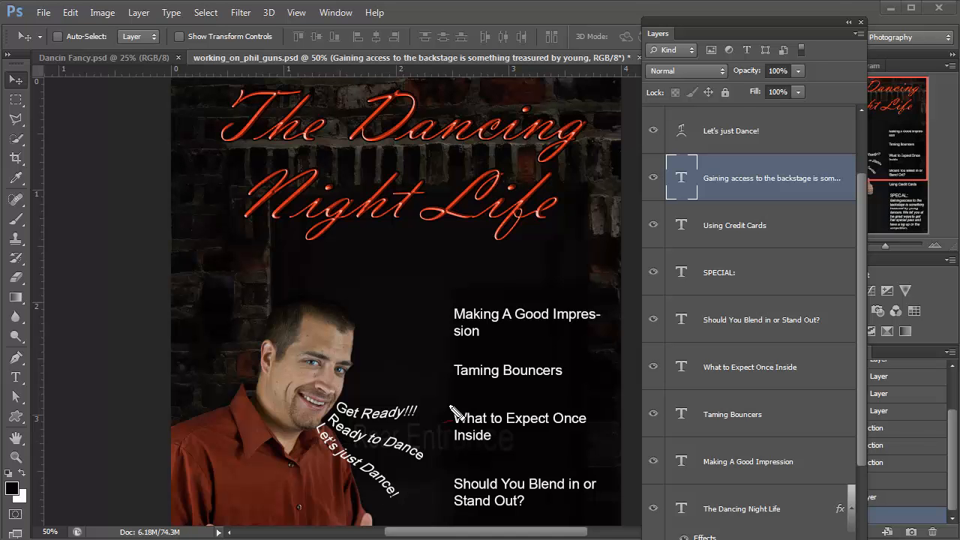
left_click_drag(365, 397, 430, 347)
mouse_move(377, 384)
left_mouse_down()
mouse_move(363, 410)
mouse_move(420, 391)
left_mouse_up()
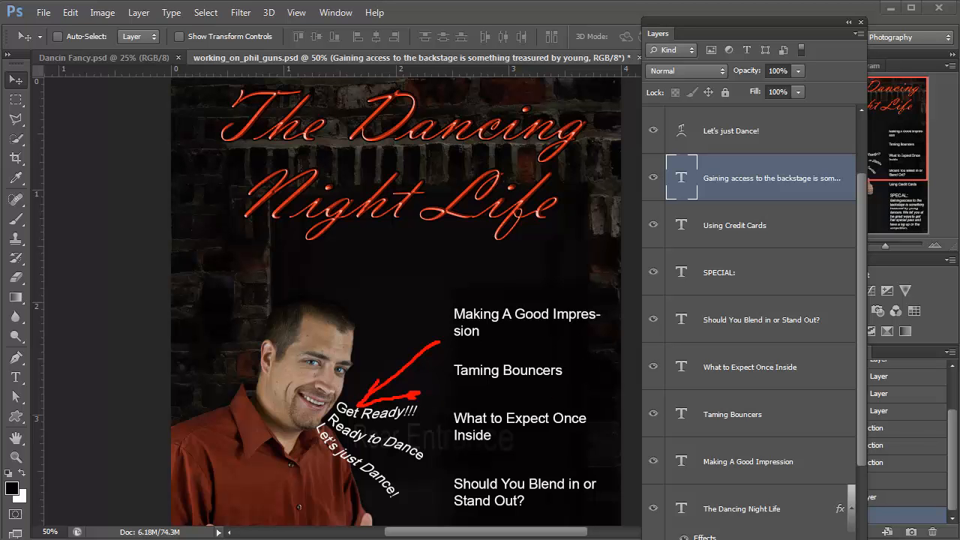
key("Escape")
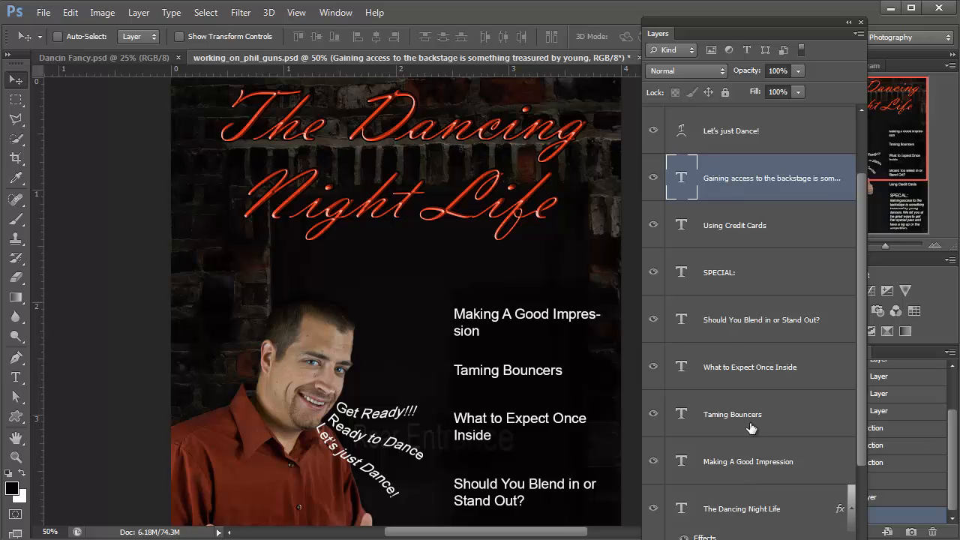
left_click(753, 465, "shift")
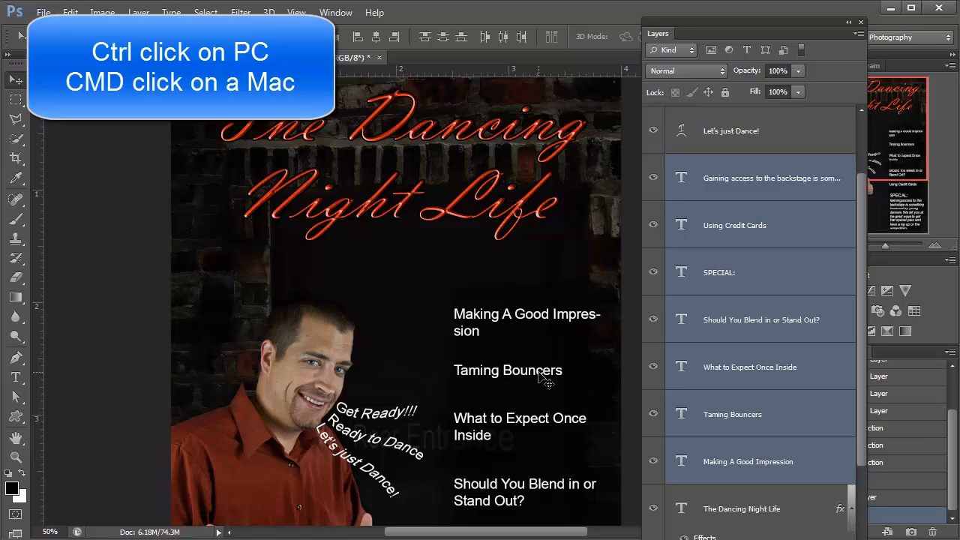
key("ctrl+0")
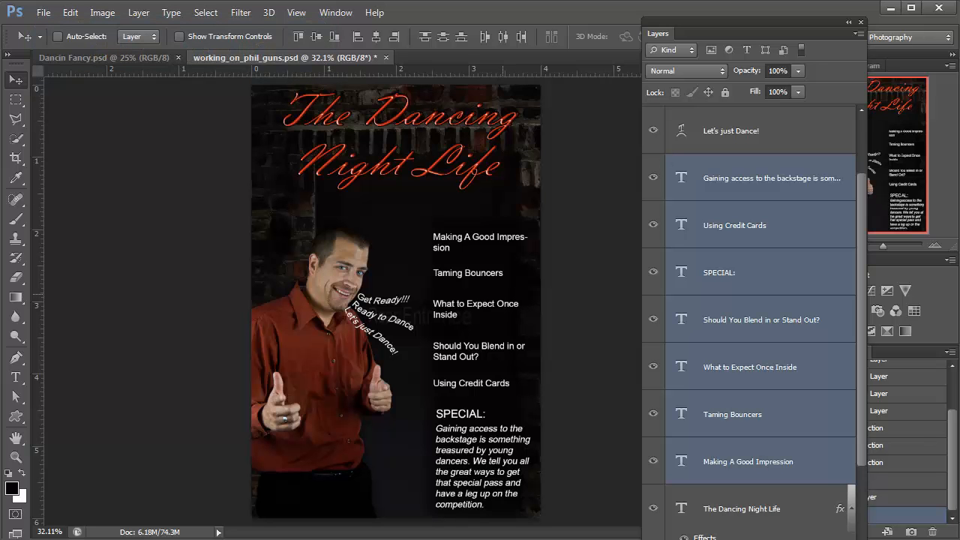
left_click_drag(457, 278, 450, 296)
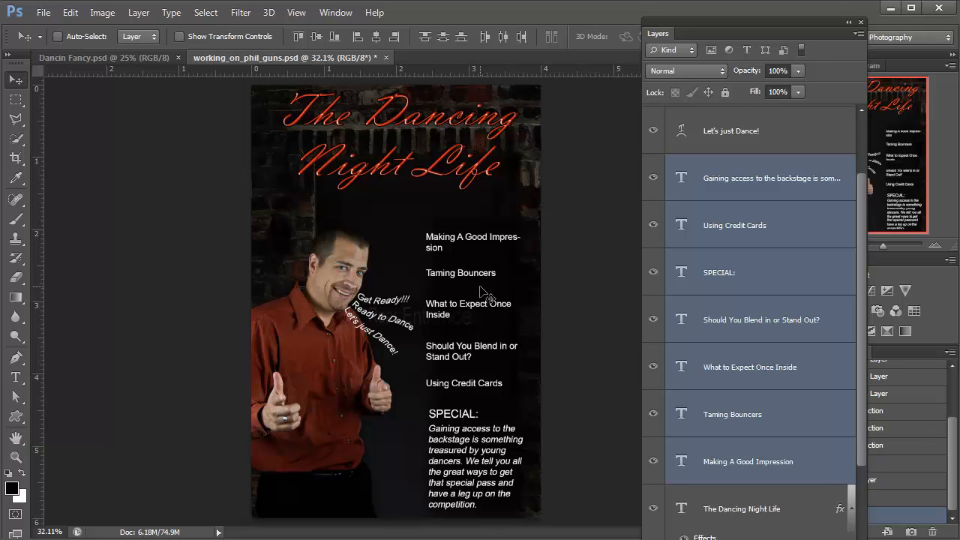
key("ctrl+z")
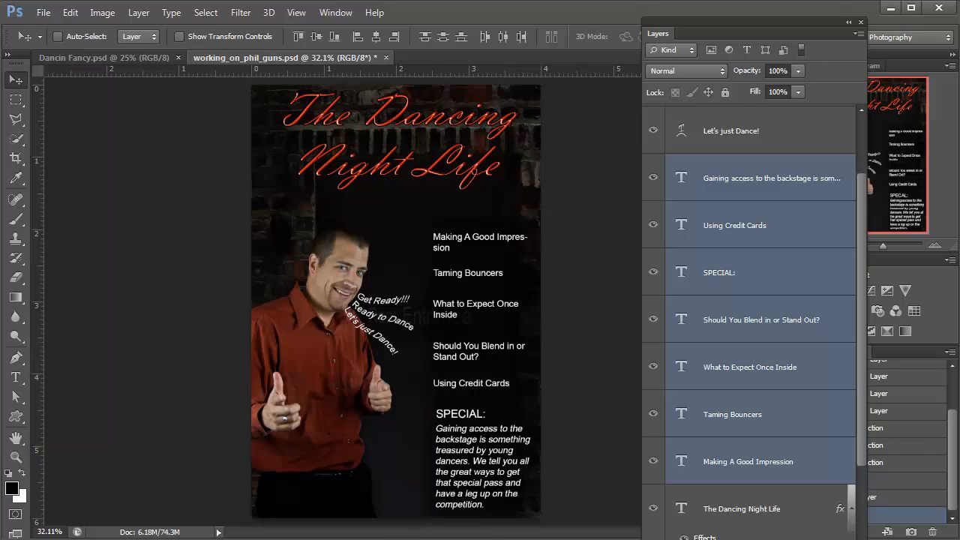
Merge the selected headline and article text layers into one layer, and toggle its visibility off and on to check its contents
scroll(750, 315, "up", 2)
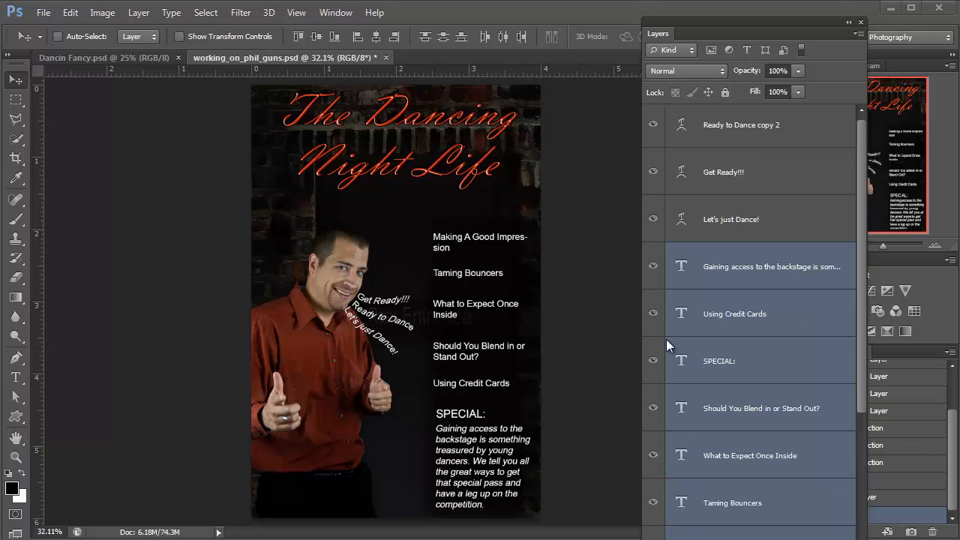
left_click(140, 13)
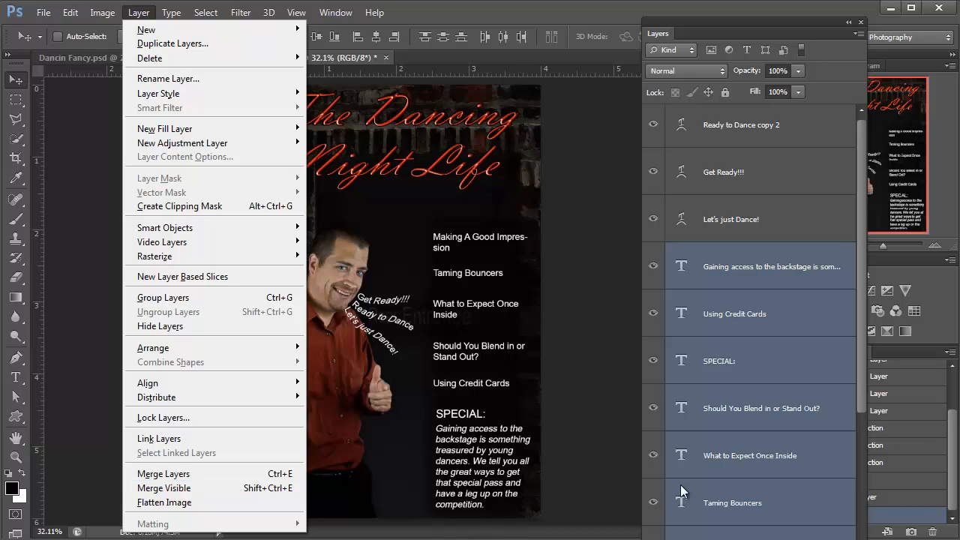
left_click(292, 474)
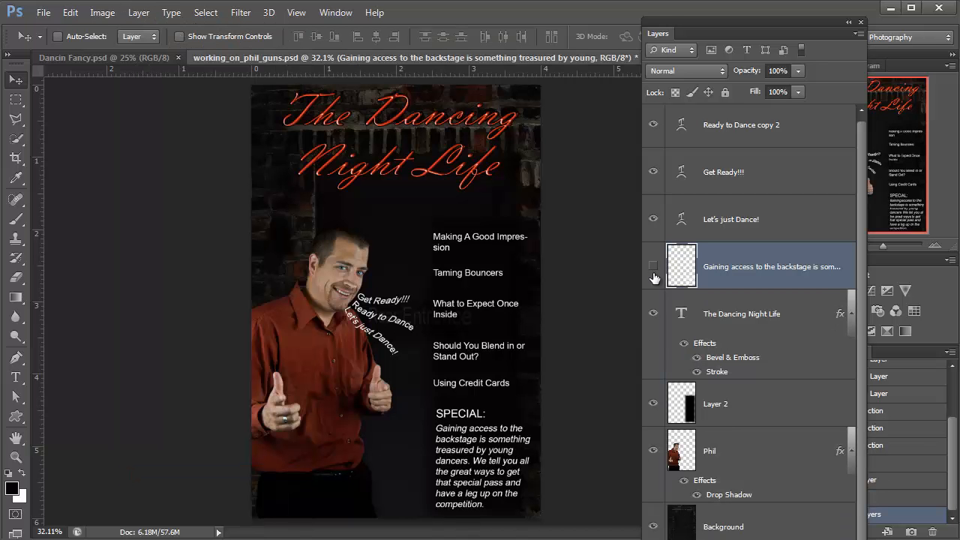
left_click(653, 270)
left_click(653, 269)
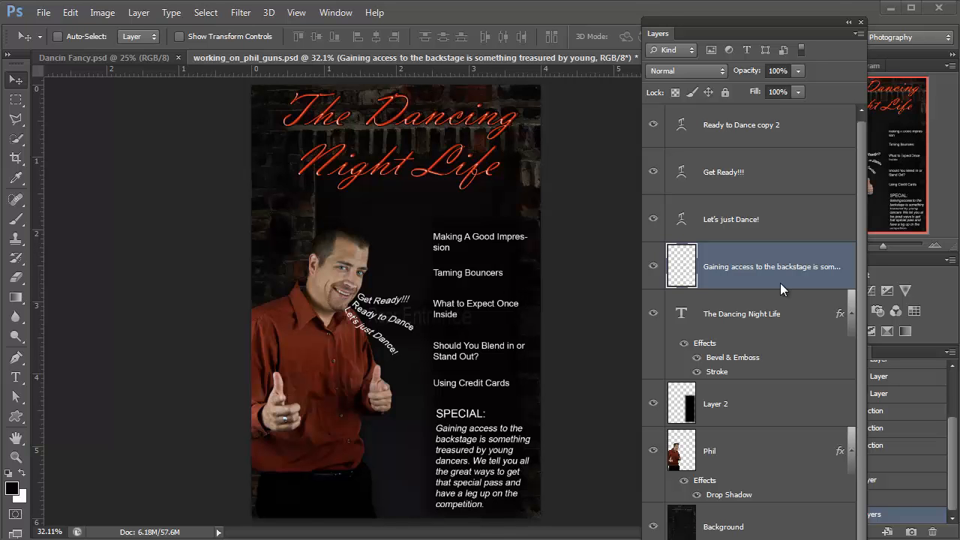
Dock the floating Layers panel back with Channels and History, and make it the first tab of that group
left_click_drag(653, 30, 890, 359)
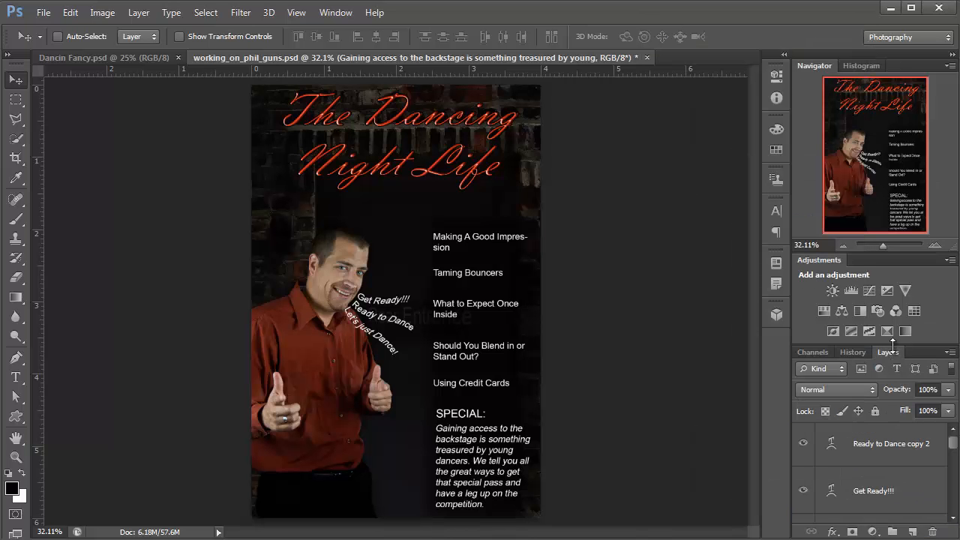
left_click_drag(832, 357, 808, 359)
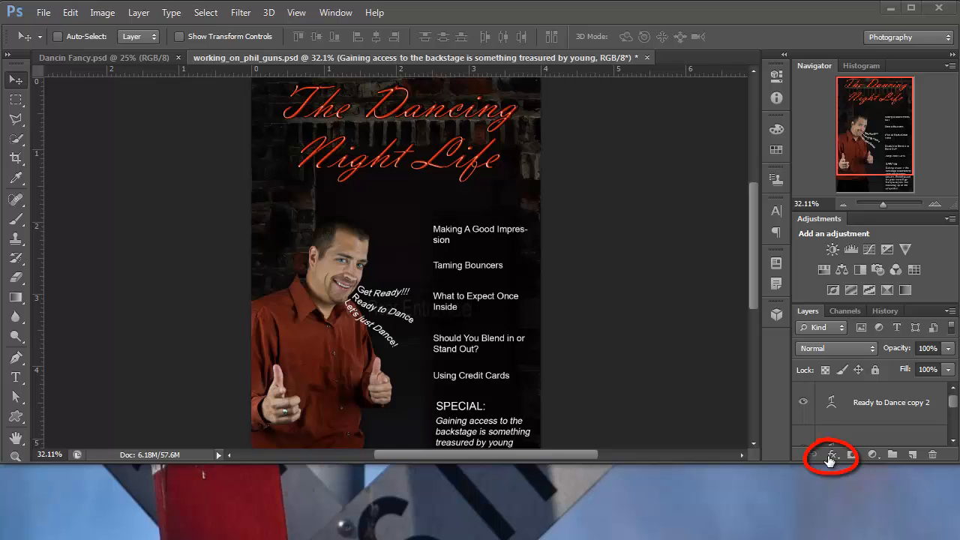
Bring up the preset Styles collection in the Layer Style settings of the merged text layer
left_click(830, 455)
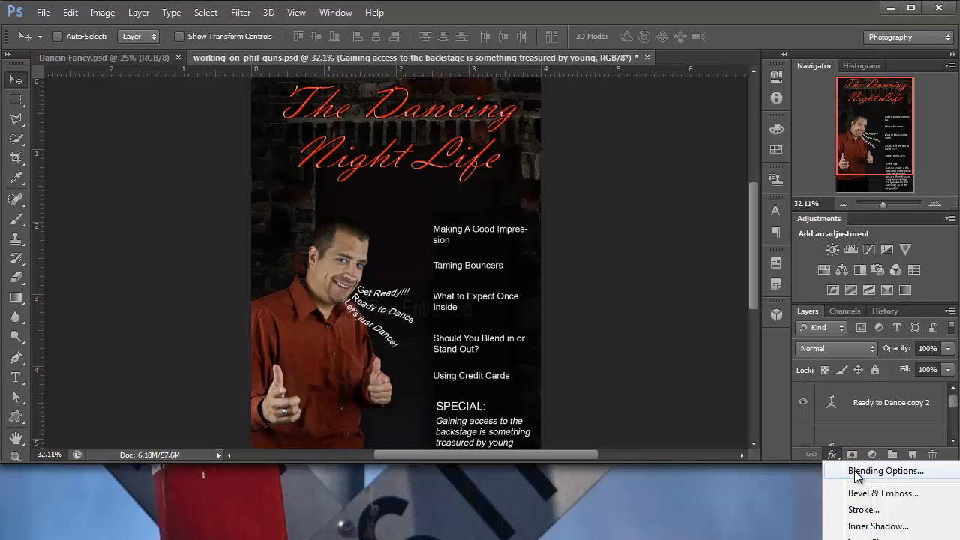
left_click(854, 470)
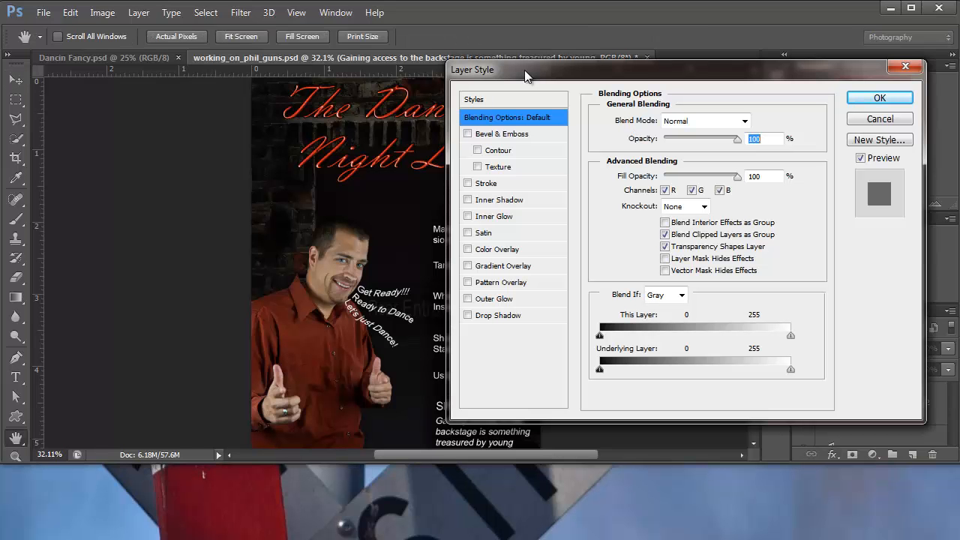
left_click_drag(545, 70, 514, 72)
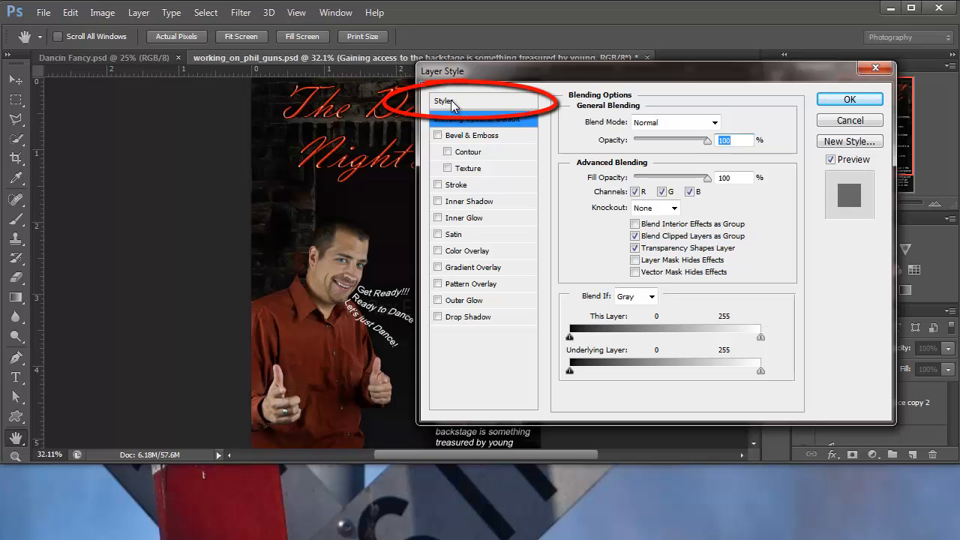
left_click(452, 102)
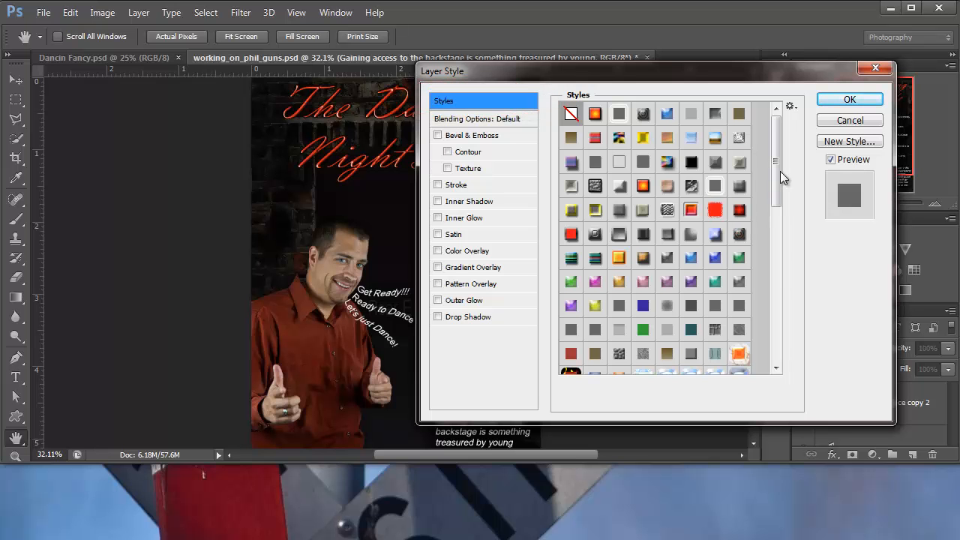
left_click_drag(776, 169, 793, 109)
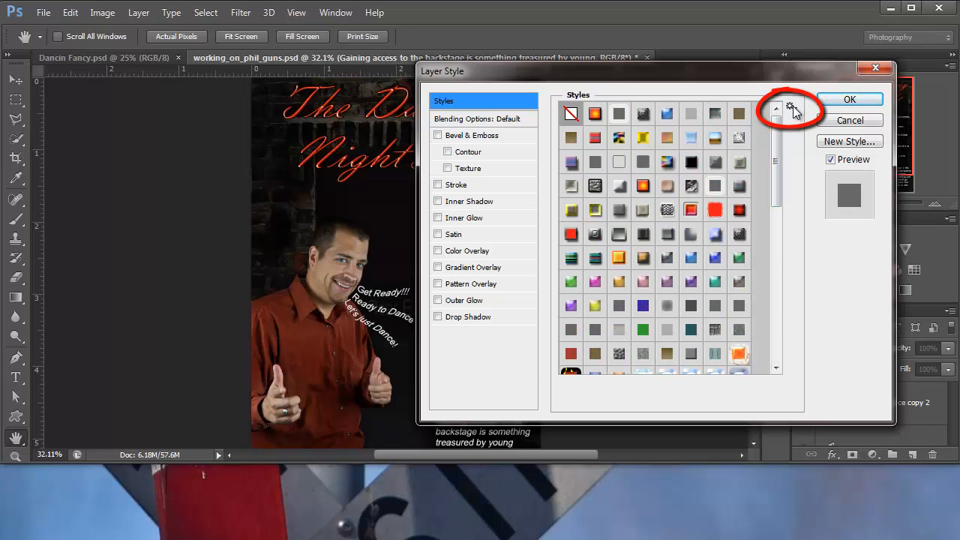
left_click(791, 108)
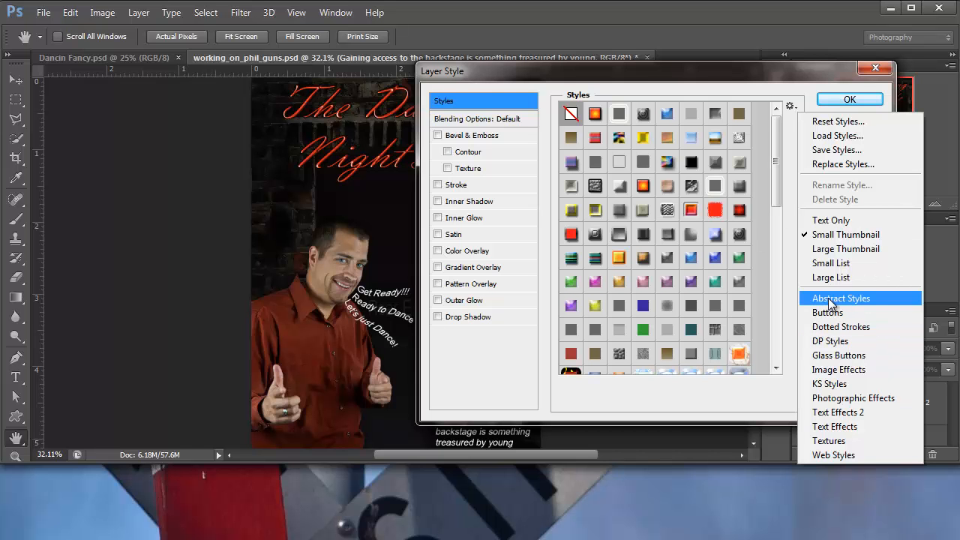
left_click(838, 315)
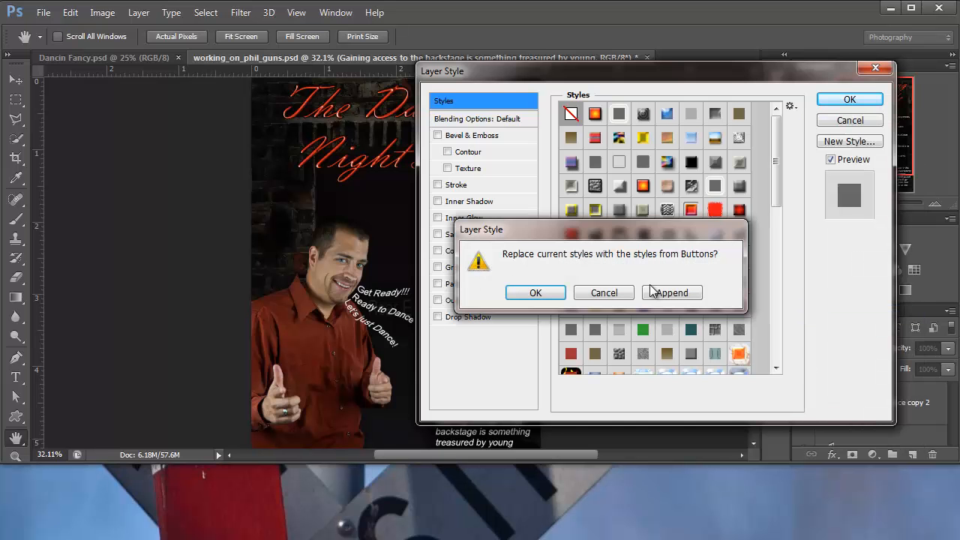
left_click(611, 292)
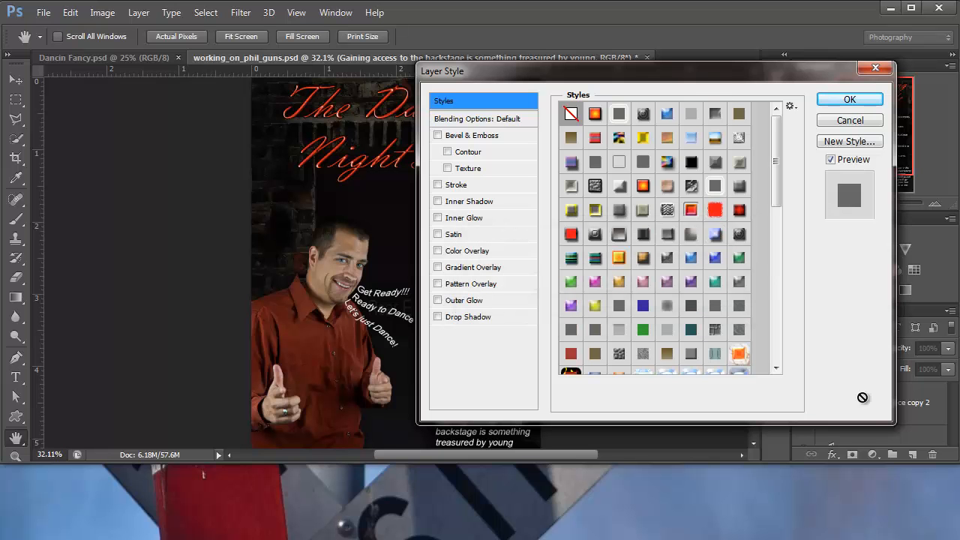
Extend the program window downward and move the Layer Style dialog clear of the headline text
left_click_drag(956, 458, 958, 537)
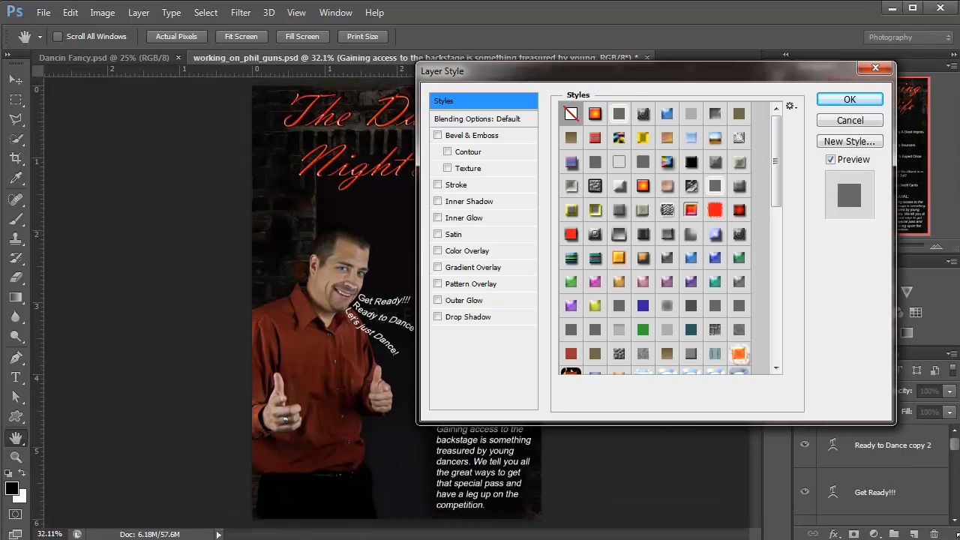
left_click_drag(505, 75, 112, 48)
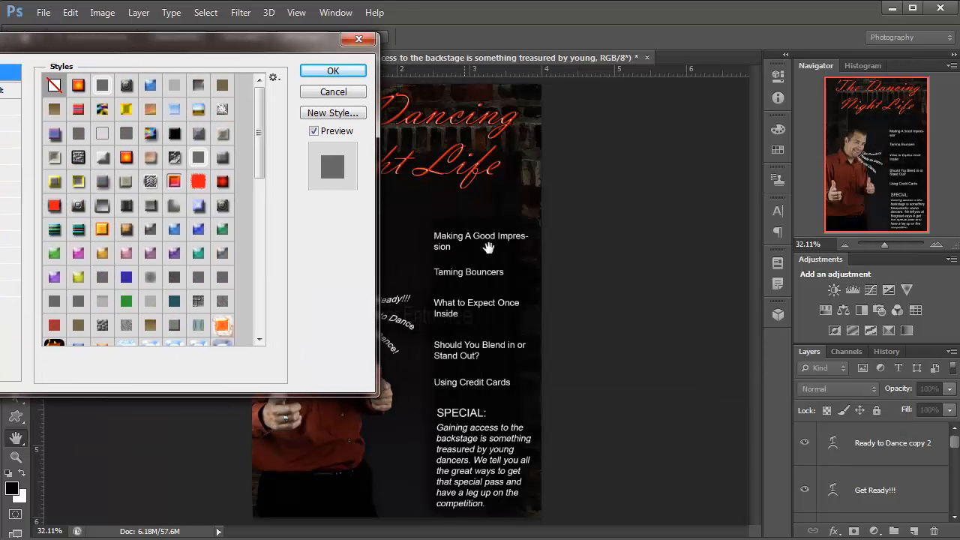
Try the orange-red, yellow, multicolour gradient, light blue and blue-to-gold preset styles on the merged text
left_click(78, 85)
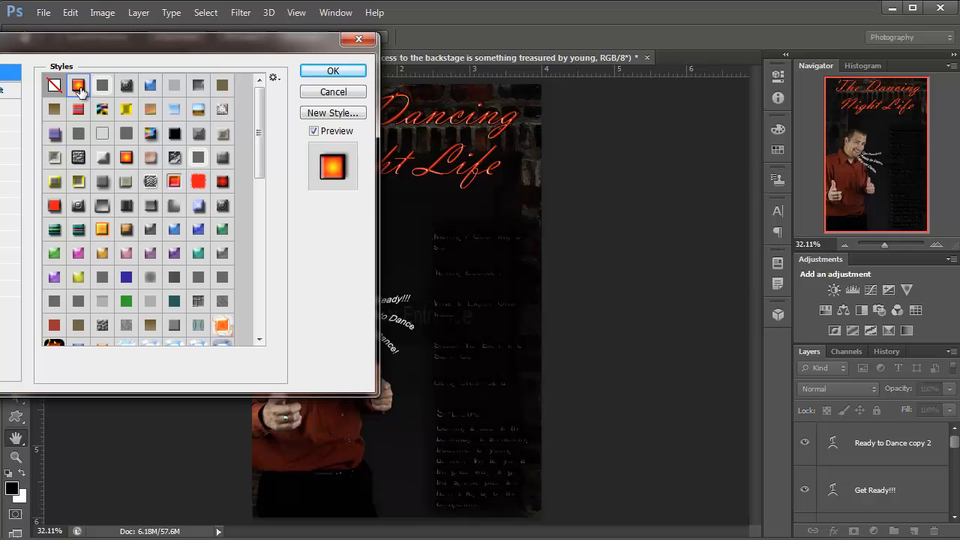
left_click(126, 110)
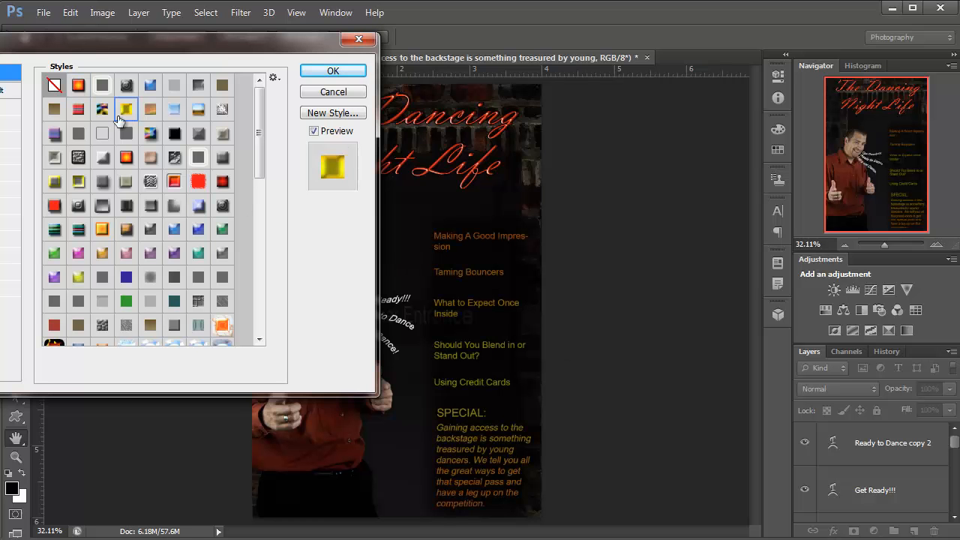
left_click(149, 111)
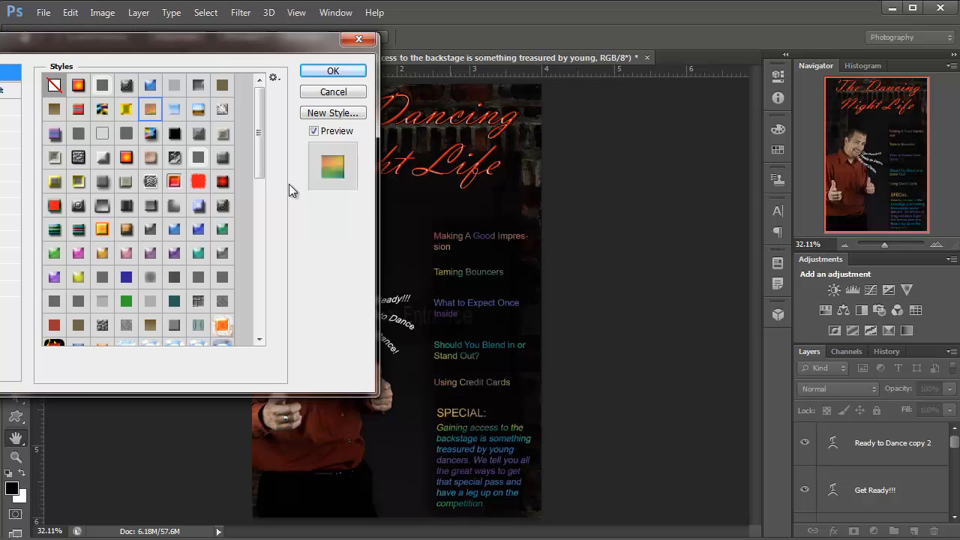
left_click(172, 115)
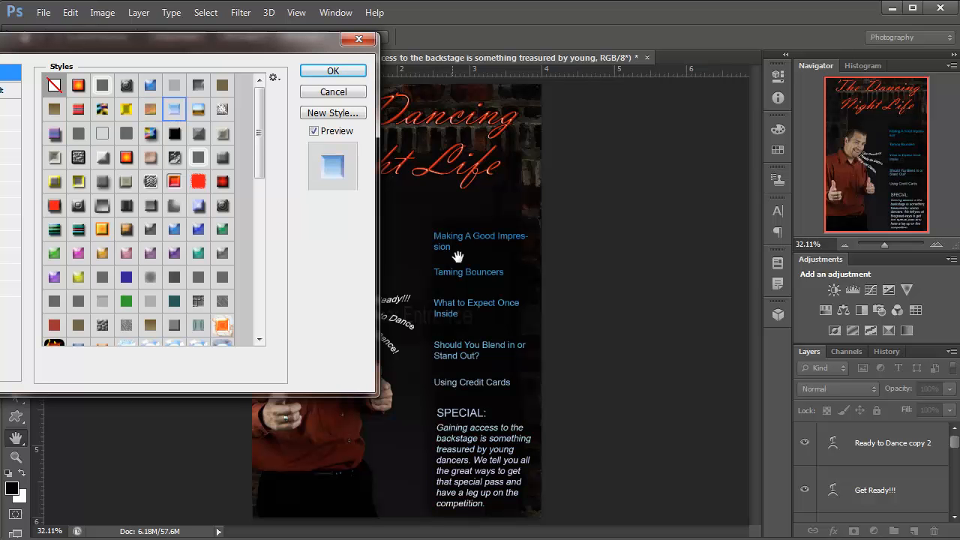
left_click(199, 111)
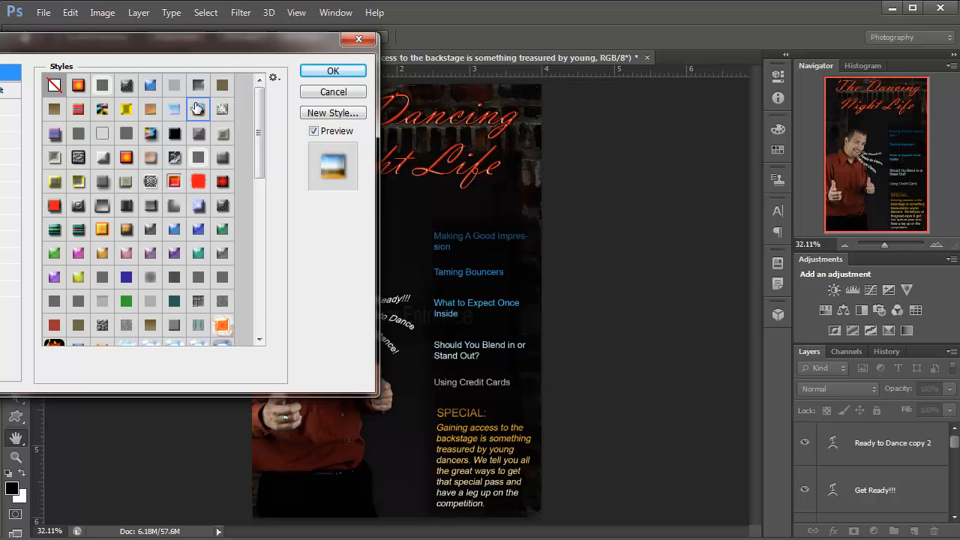
Turn off Bevel & Emboss and Satin in the blue-to-gold style, and toggle its Gradient Overlay off and on
left_click_drag(158, 51, 762, 88)
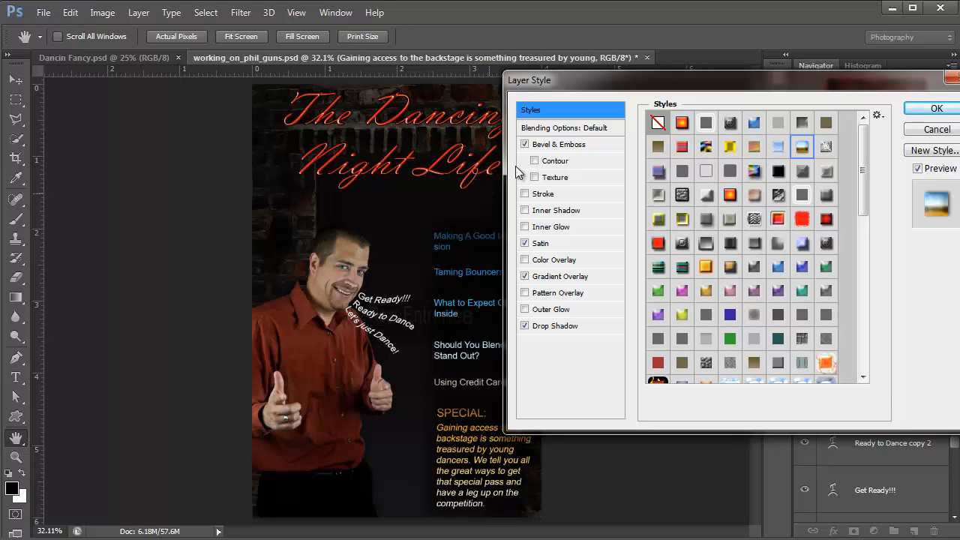
left_click(525, 144)
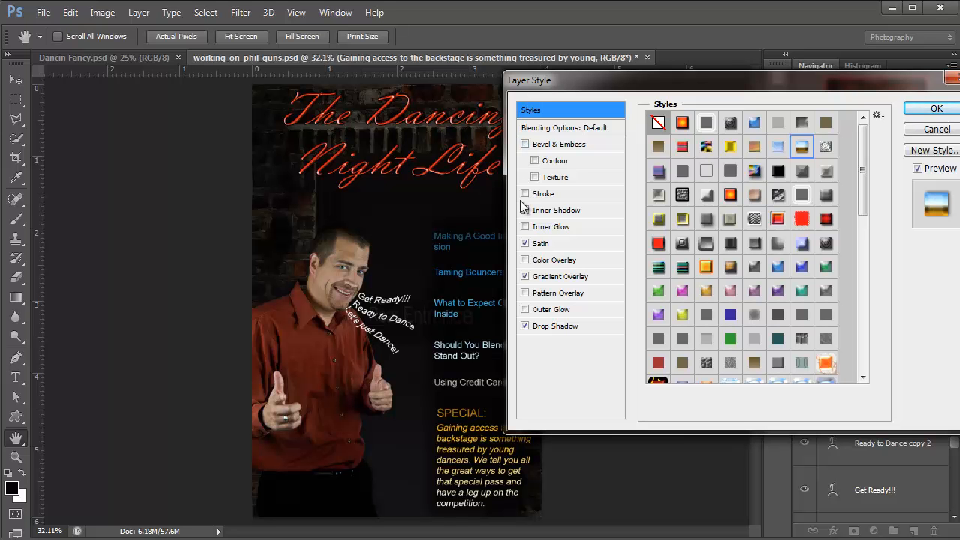
left_click(525, 244)
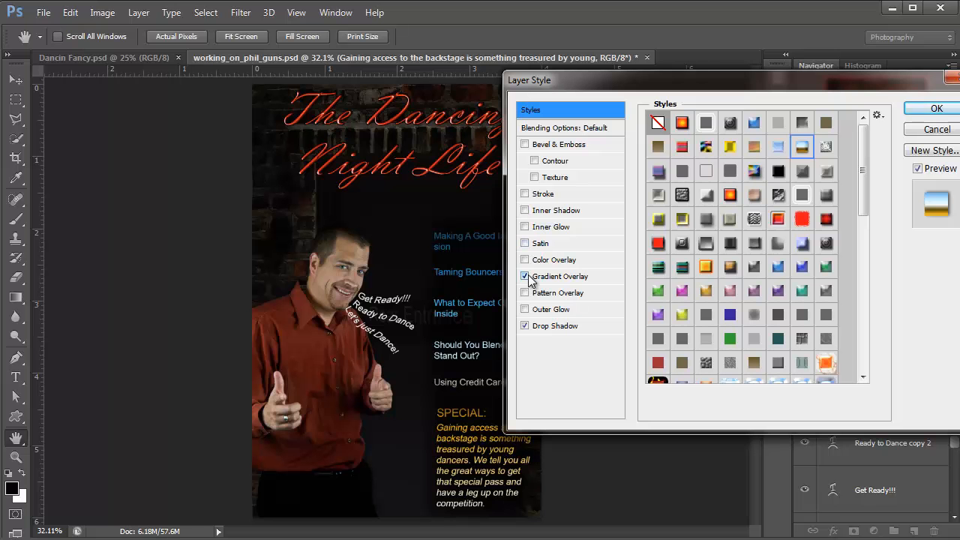
left_click(526, 276)
left_click(526, 276)
Try further presets on the merged text, including dark, glossy blue, Striped Cone, purple and flat green styles
left_click(730, 195)
left_click(731, 244)
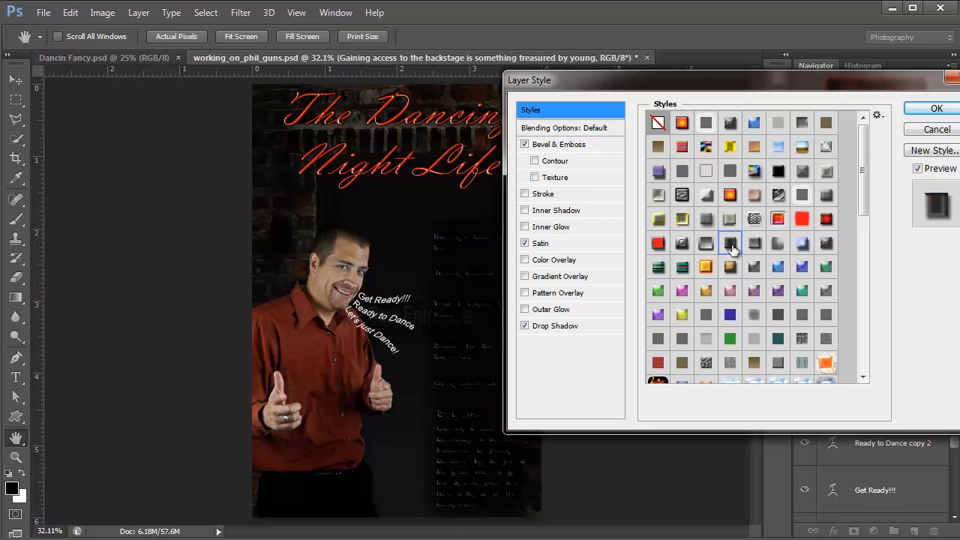
left_click(778, 267)
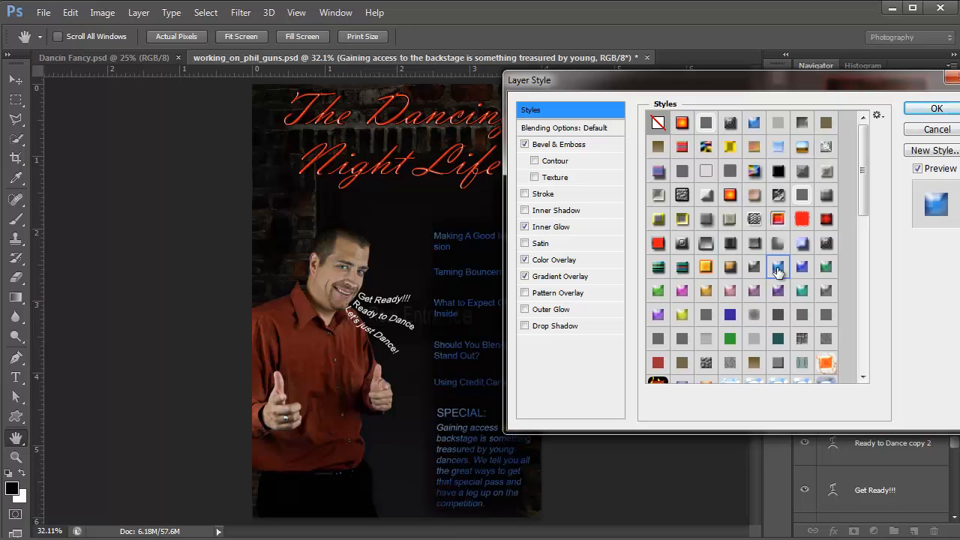
left_click(803, 244)
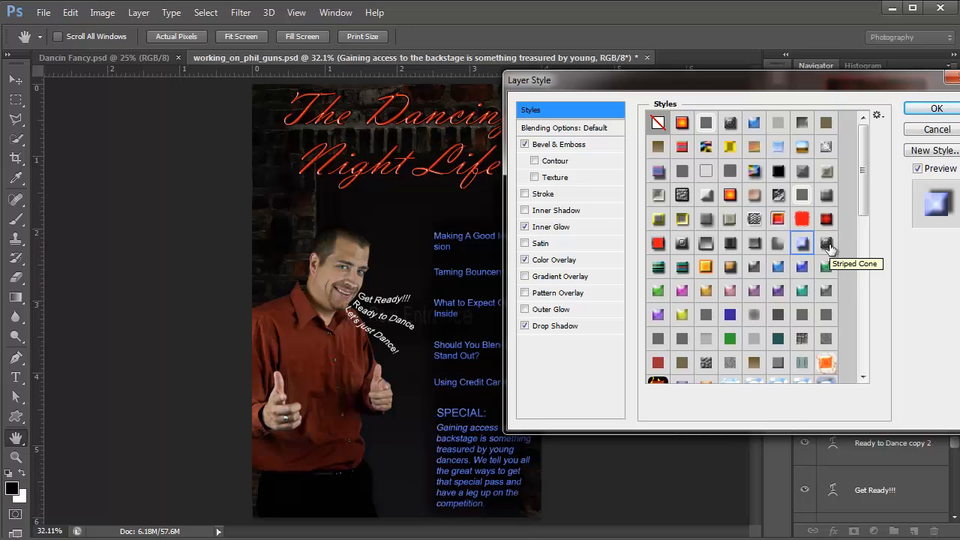
left_click(828, 246)
left_click(658, 316)
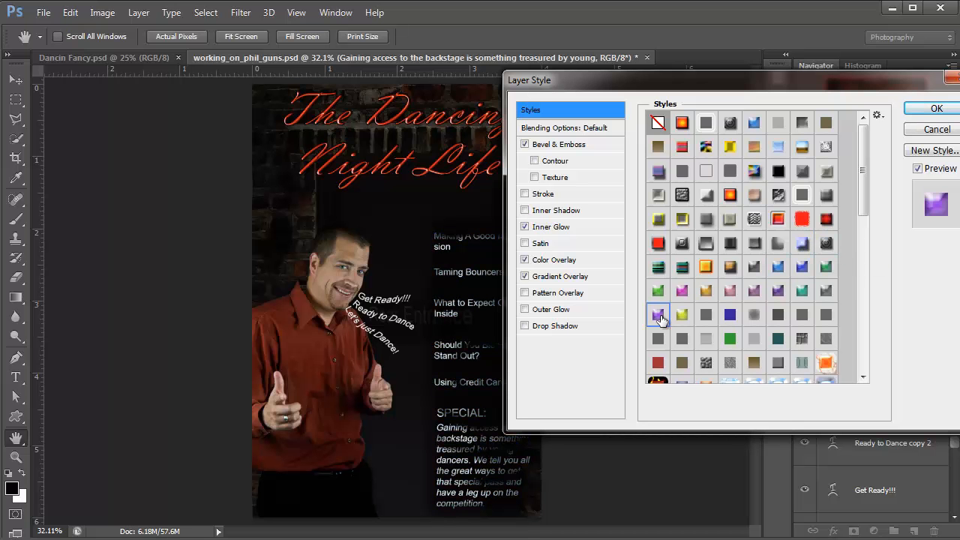
left_click(728, 341)
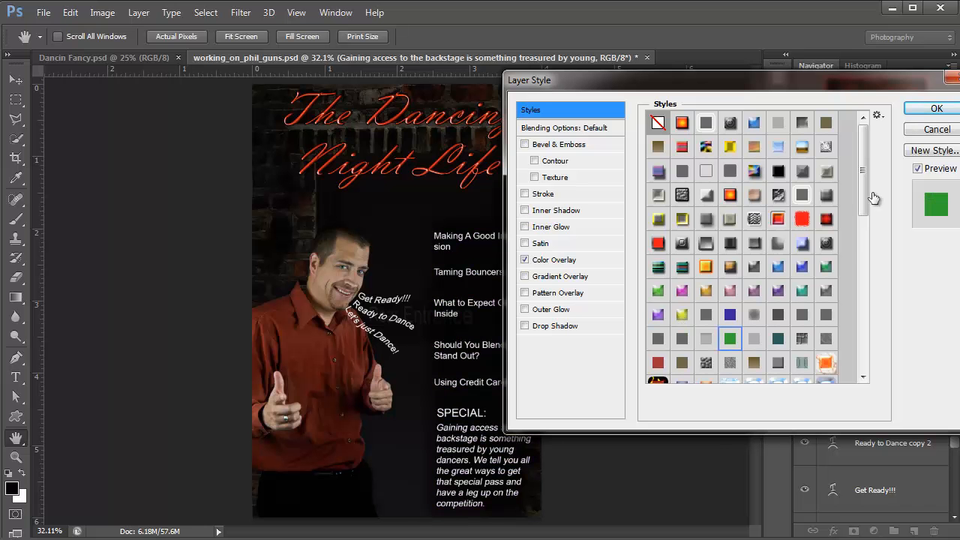
Try the thick red outline preset on the merged text, followed by the green gradient preset with a red outline
left_click_drag(864, 199, 852, 303)
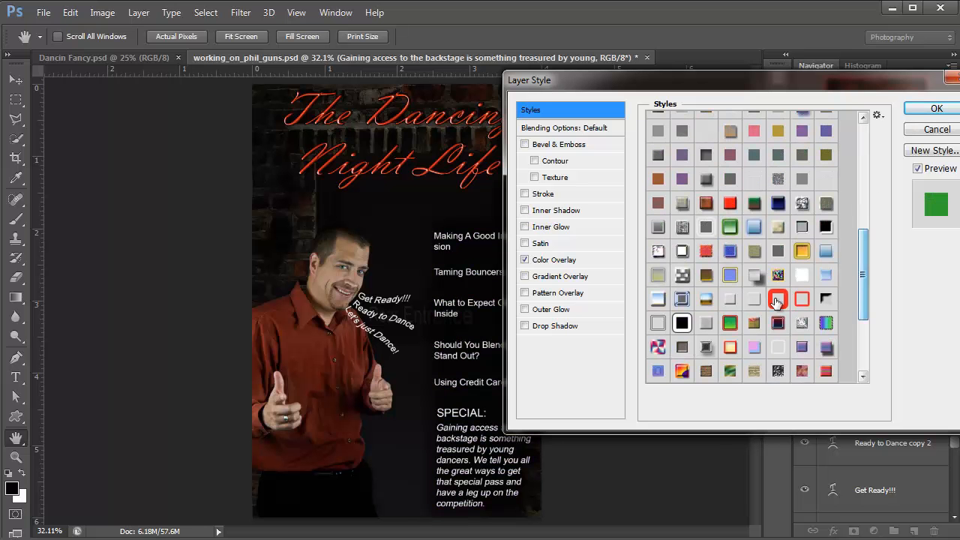
left_click(778, 298)
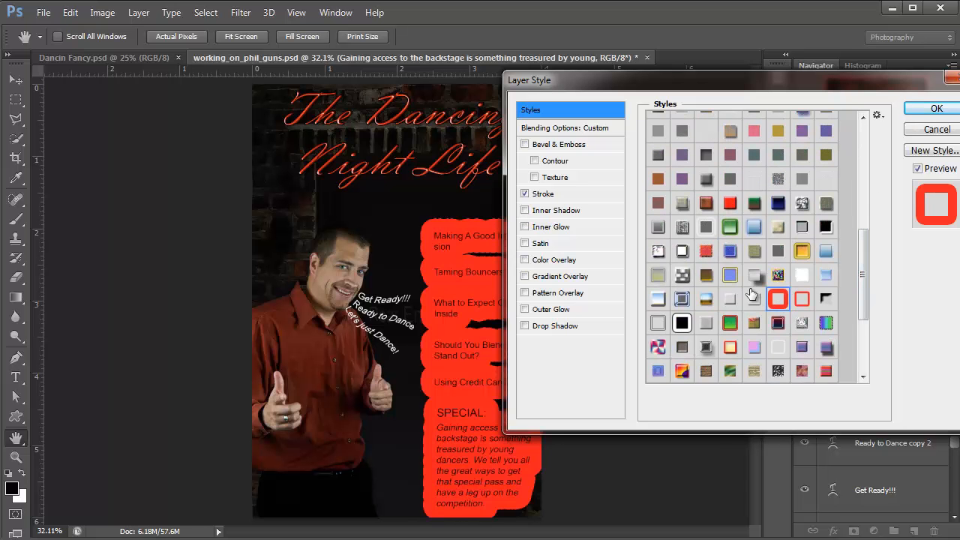
left_click(730, 323)
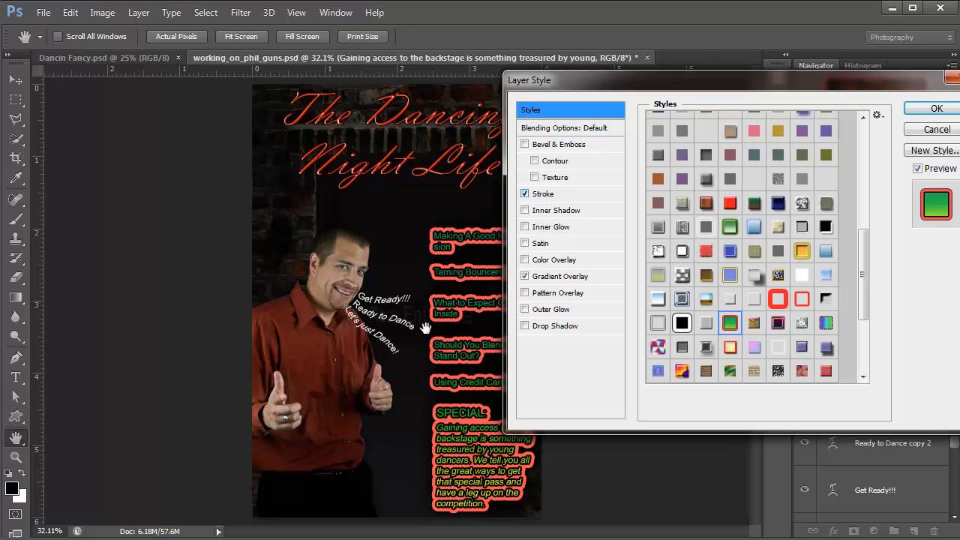
Set the green preset's Stroke size to 2 px and inspect the headline text up close
left_click(546, 195)
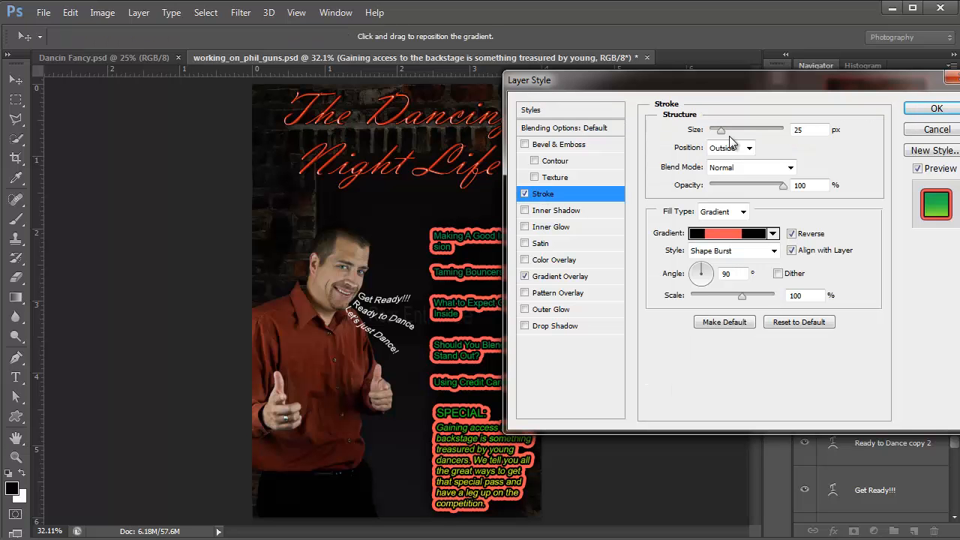
left_click_drag(723, 135, 712, 143)
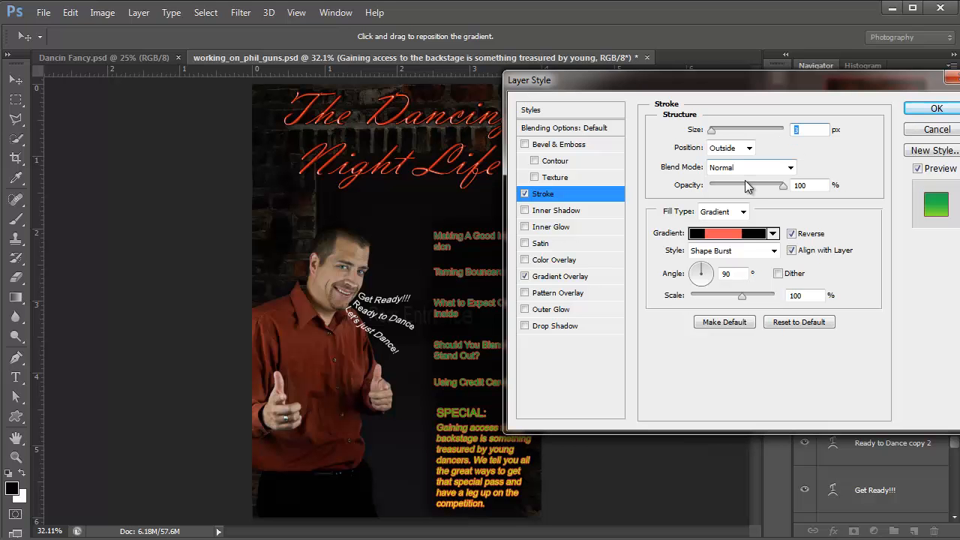
type("1")
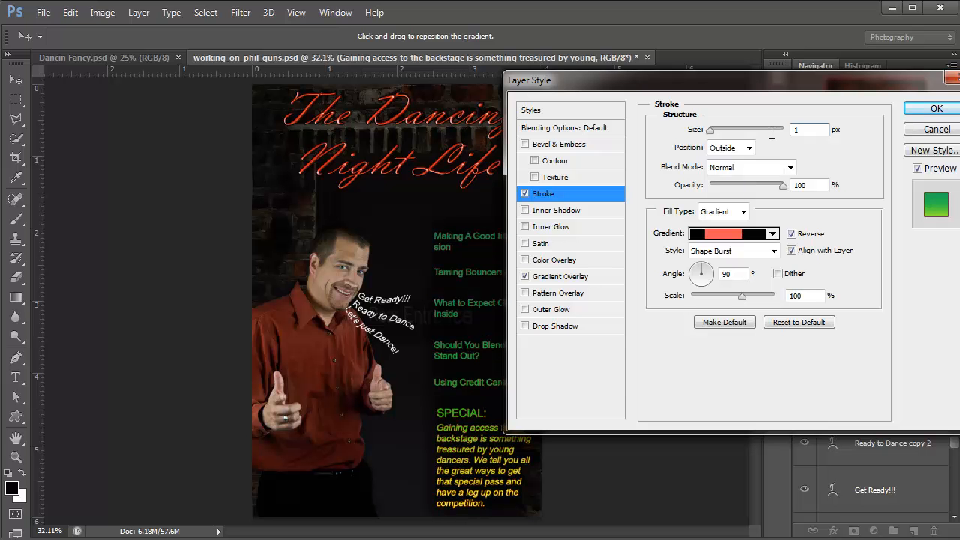
type("2")
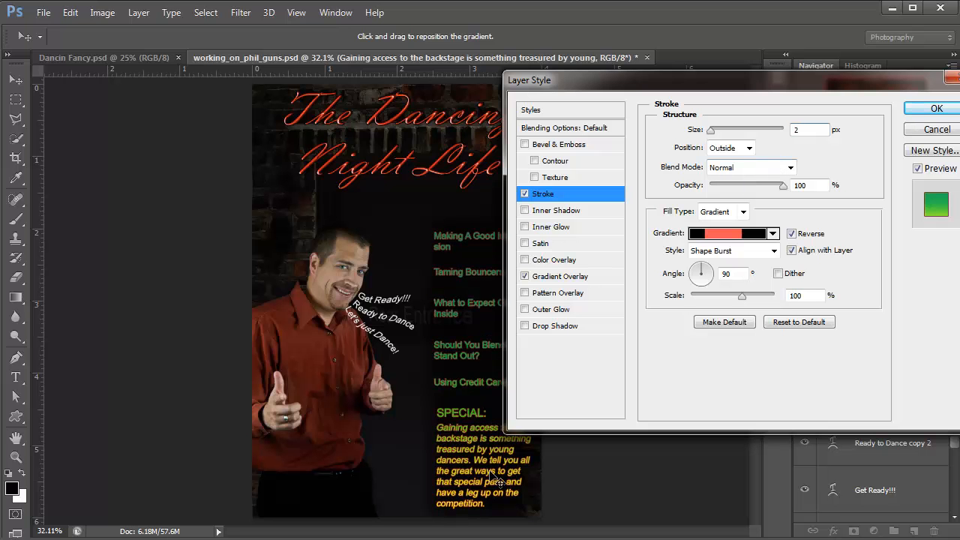
left_click(441, 324, "ctrl")
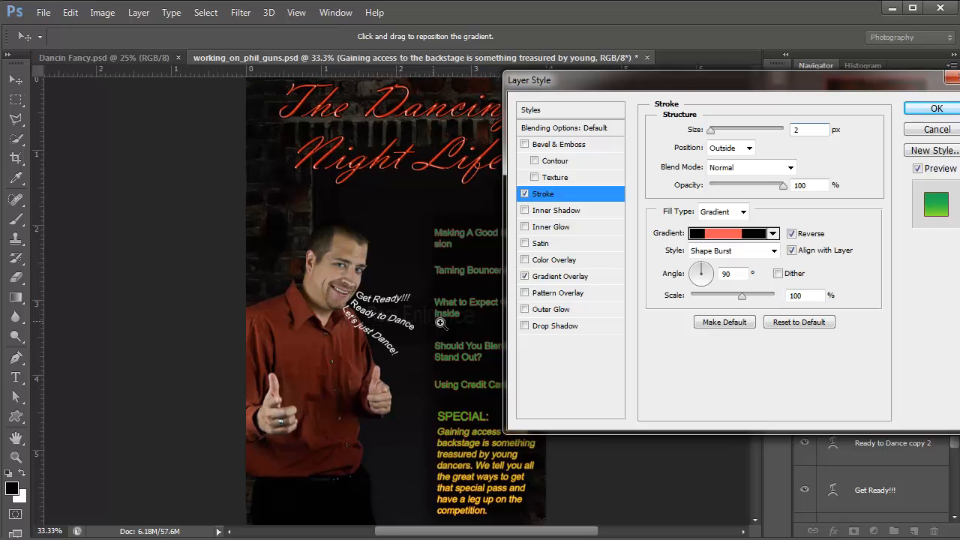
left_click(441, 324, "ctrl")
left_click(441, 323, "ctrl")
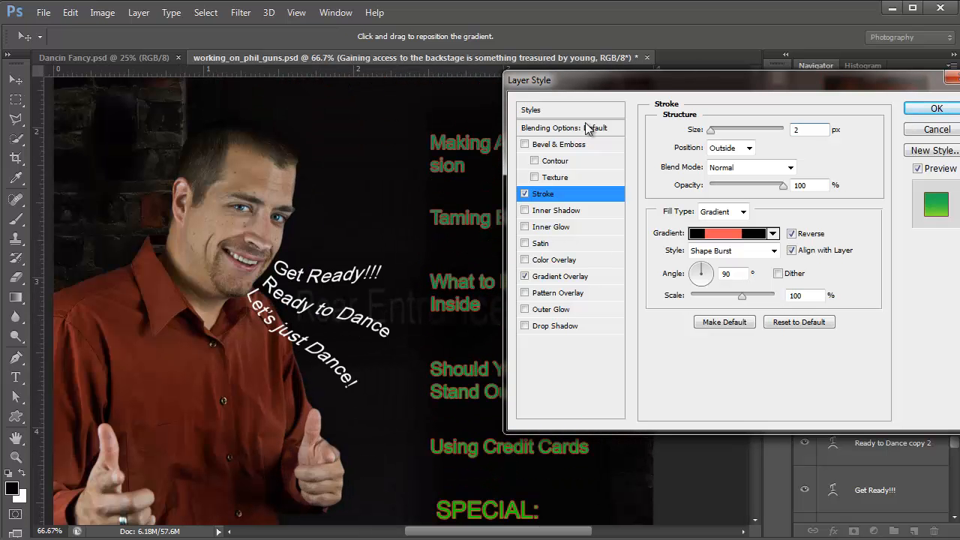
Try the glossy red preset and the multicolored red, yellow and purple pattern preset on the merged text
left_click(554, 116)
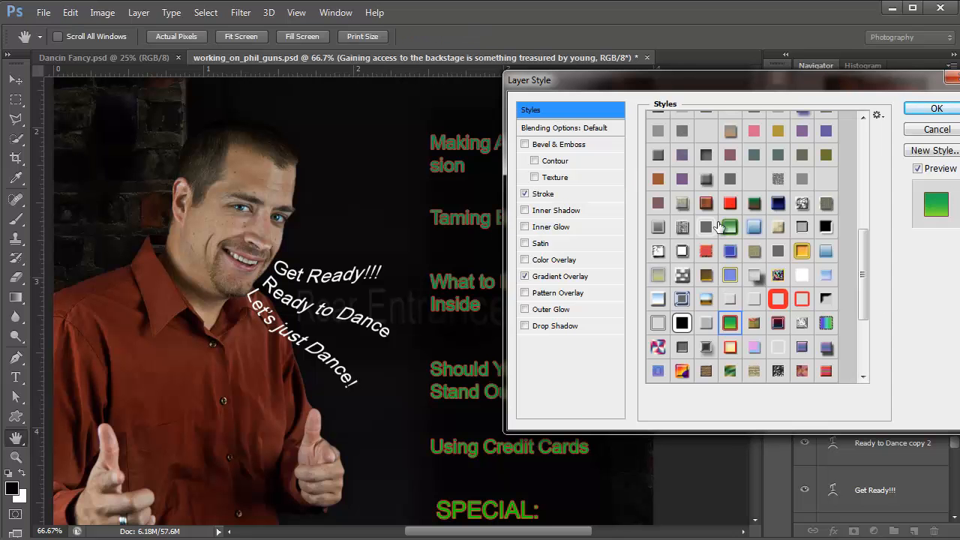
left_click(735, 200)
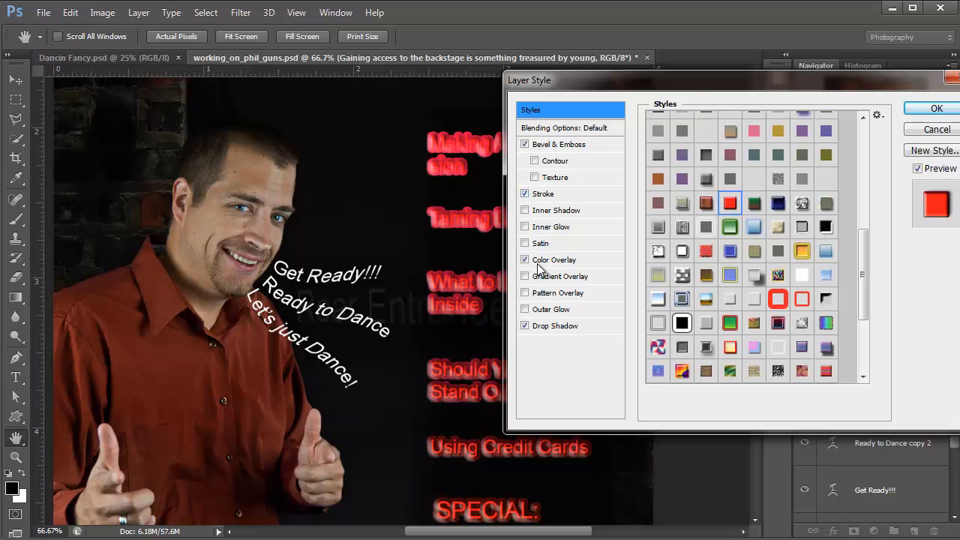
left_click_drag(862, 251, 856, 288)
left_click(682, 266)
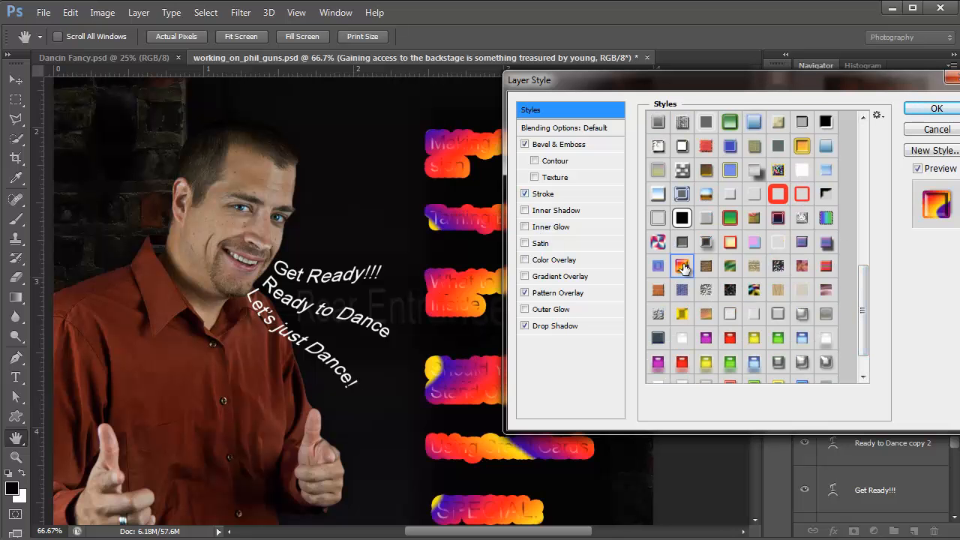
Set the multicolored preset's Stroke size to 2 px and inspect the headline text beside the portrait
left_click(553, 197)
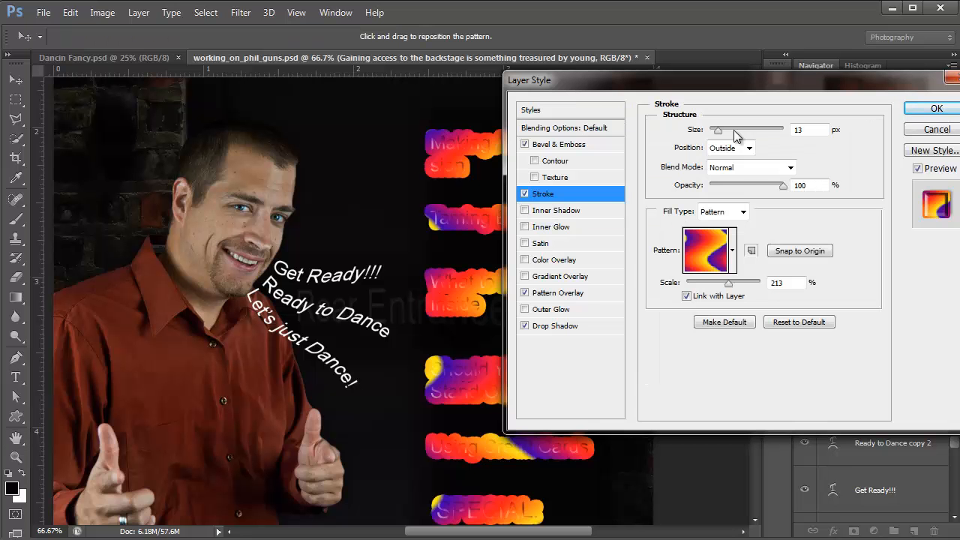
left_click_drag(801, 131, 788, 133)
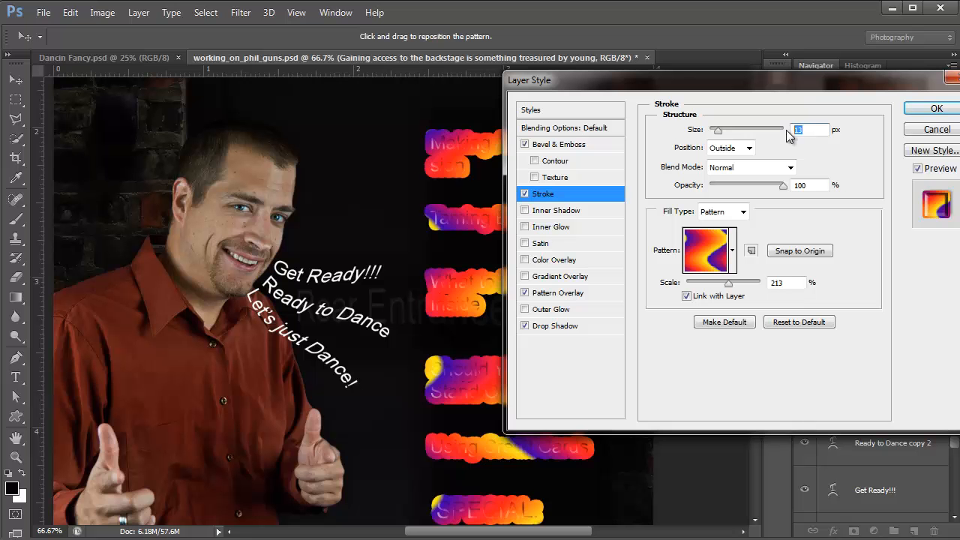
type("2")
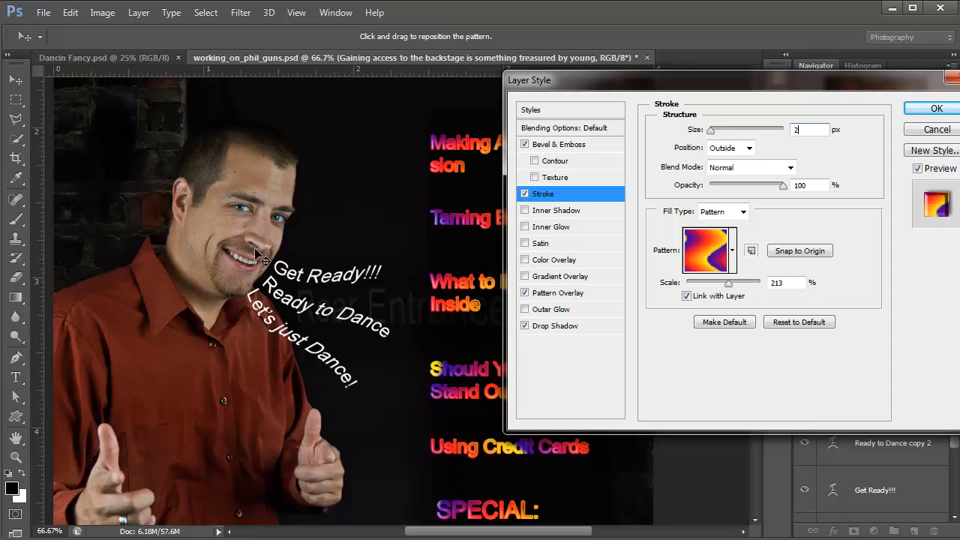
left_click_drag(670, 84, 96, 98)
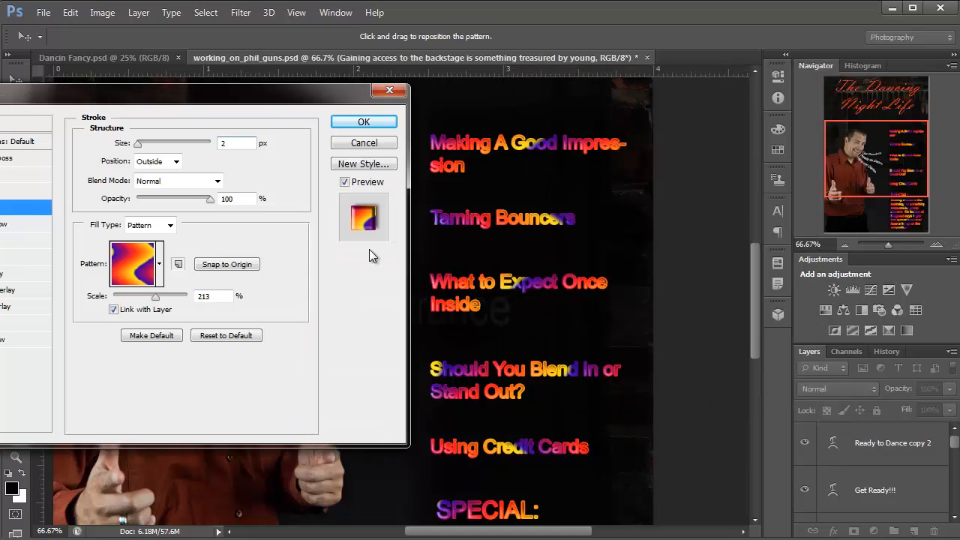
left_click_drag(516, 319, 600, 297)
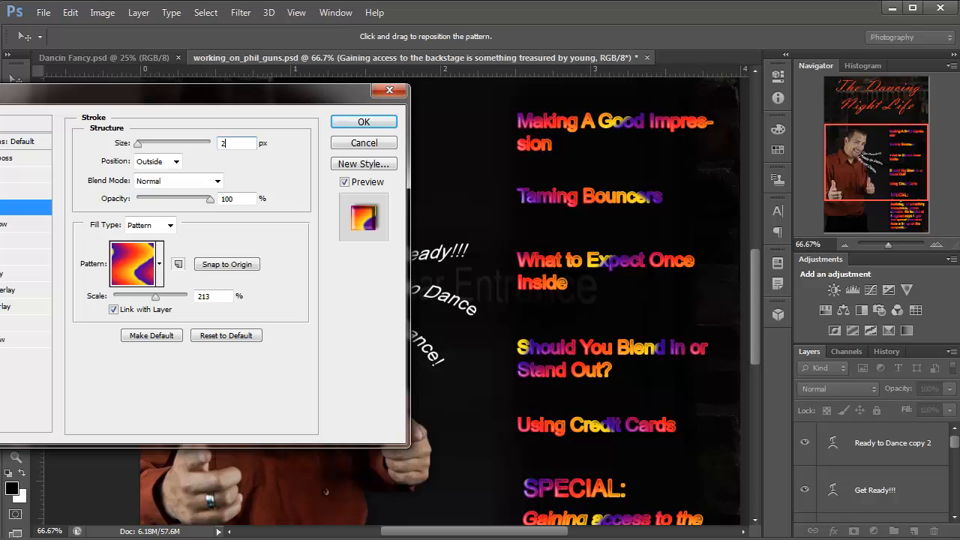
key("Return")
Try a Pattern Overlay scale of 45% and two grainy gray patterns, and cancel the layer style changes
left_click(30, 306)
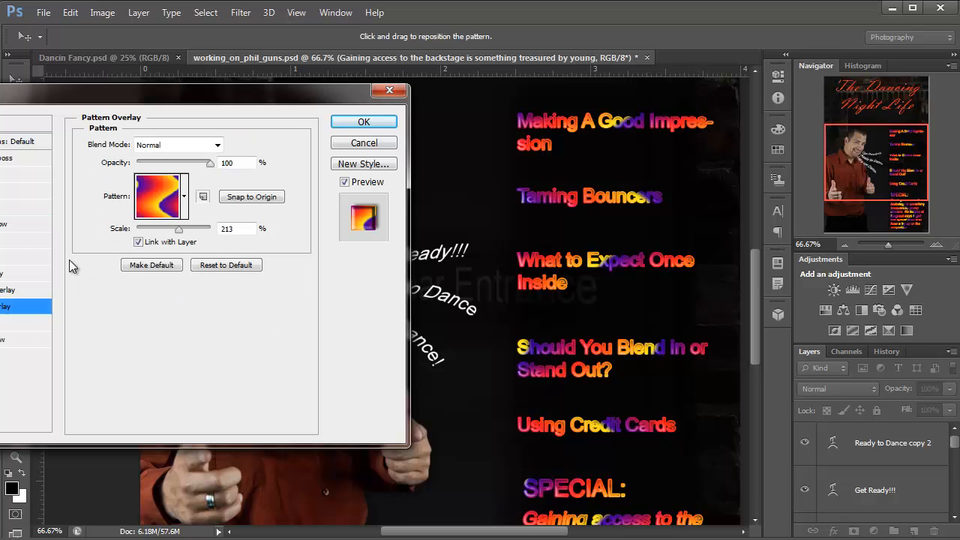
left_click(154, 228)
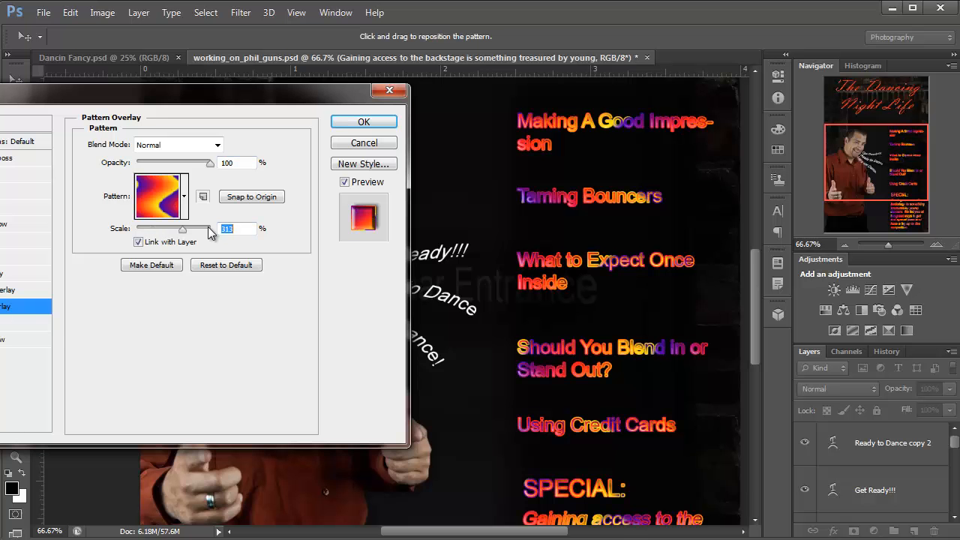
left_click(185, 197)
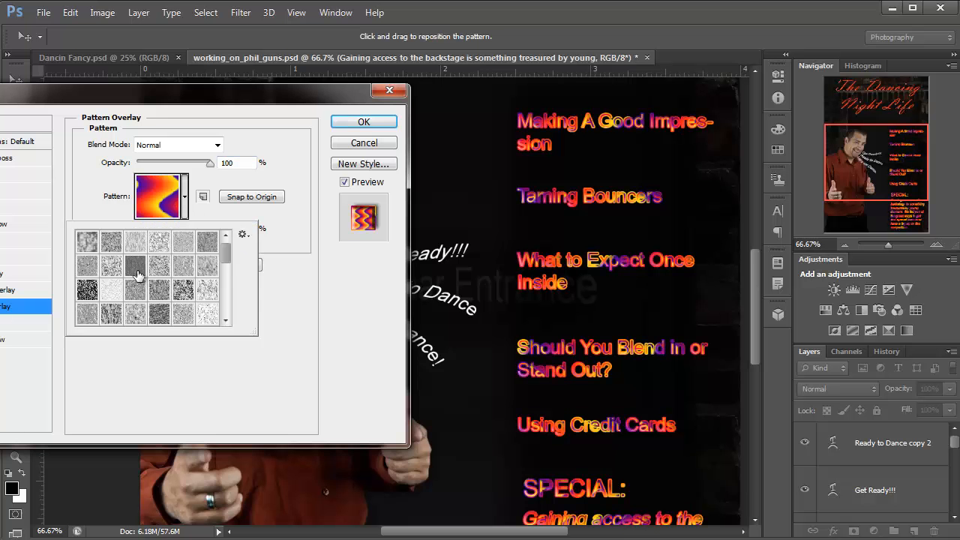
left_click(158, 244)
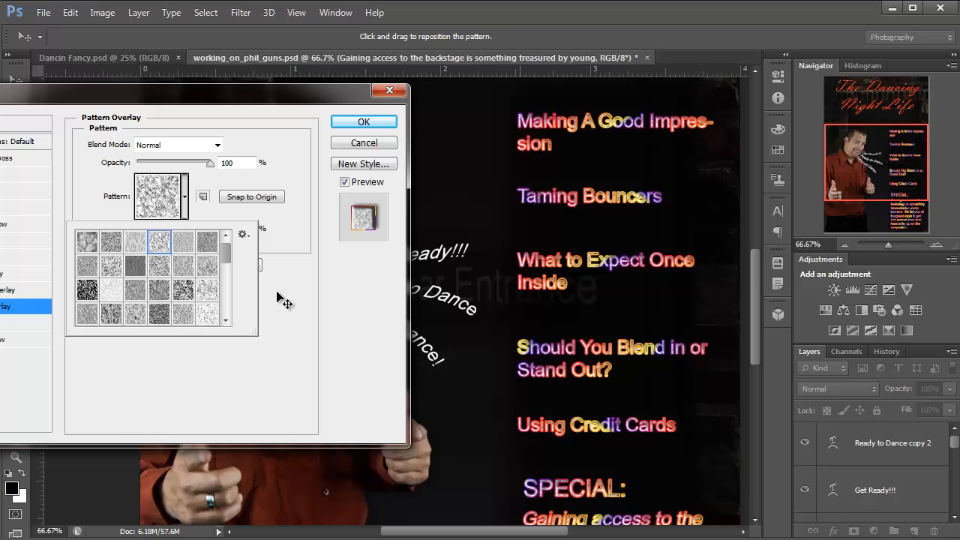
left_click(184, 291)
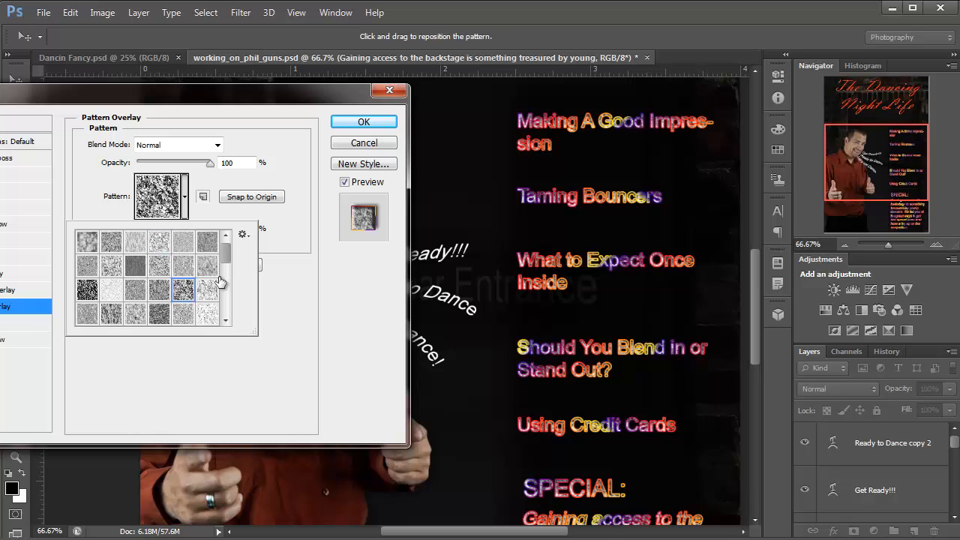
left_click(365, 143)
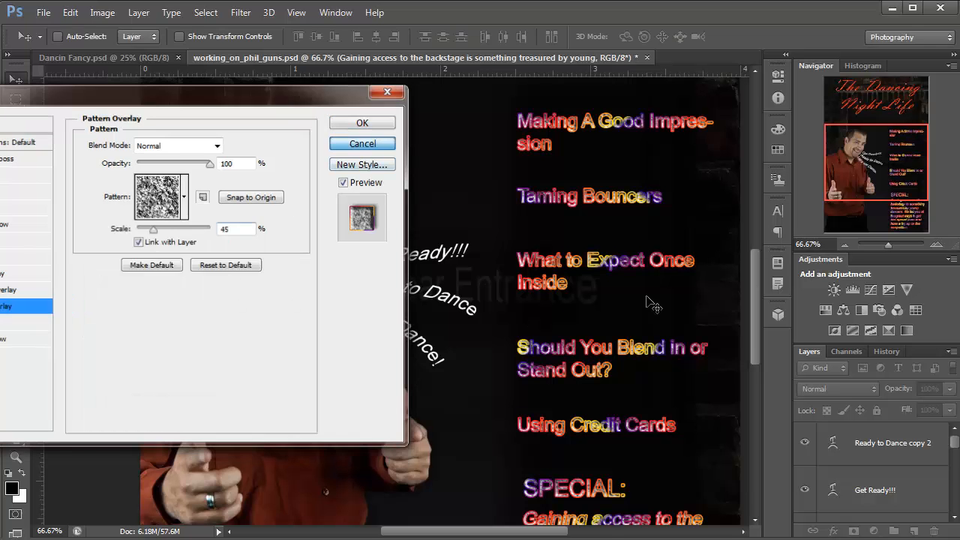
left_click(364, 143)
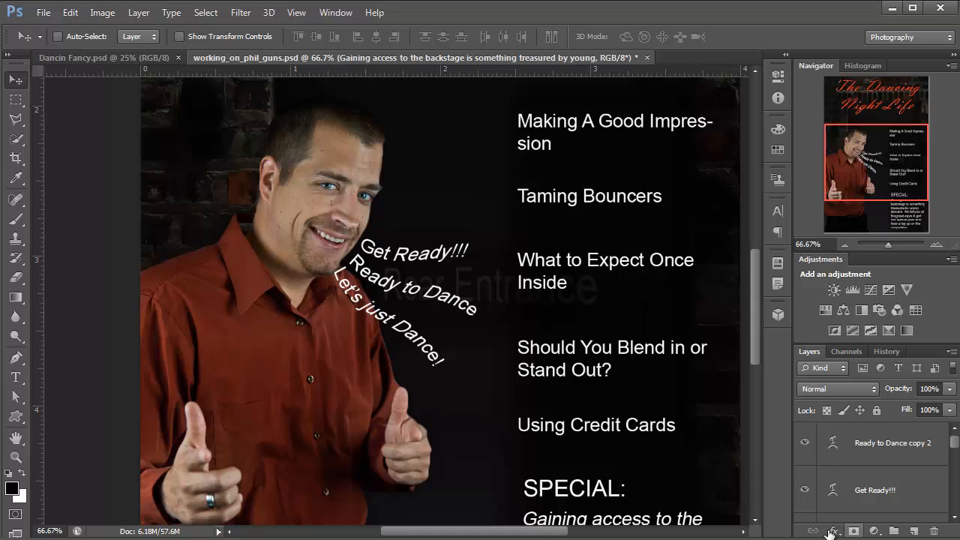
Reopen the merged text's layer style and try two chrome presets, the glowing blue preset and the glowing red preset
left_click(855, 539)
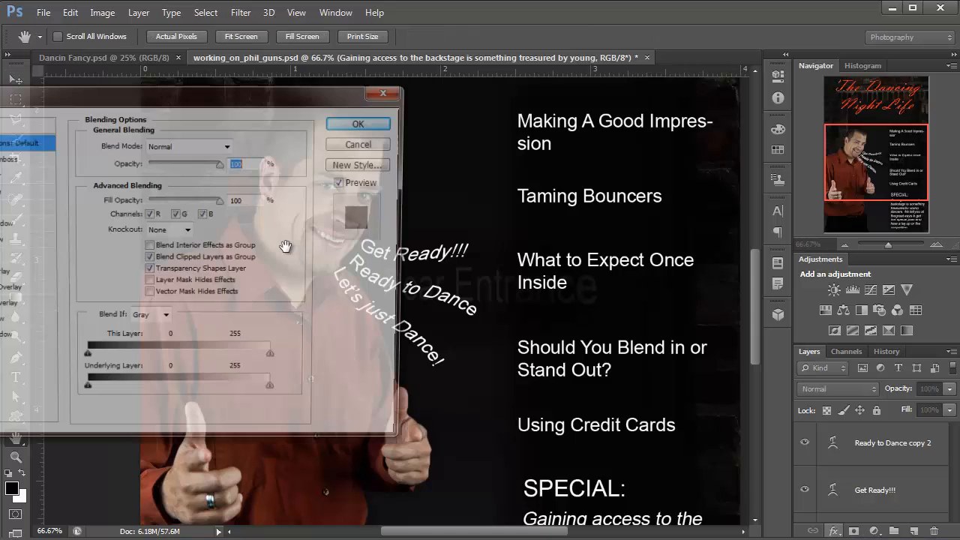
left_click(7, 125)
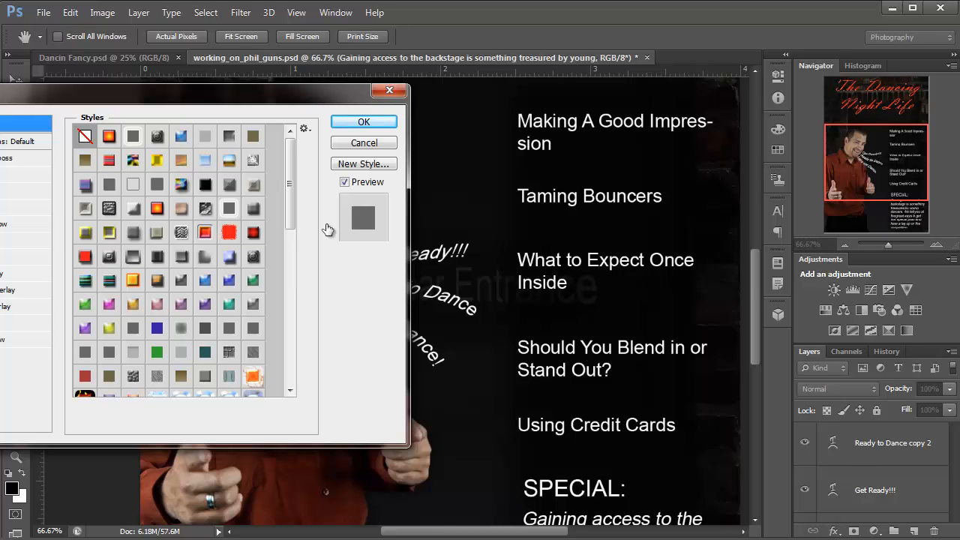
scroll(276, 322, "down", 10)
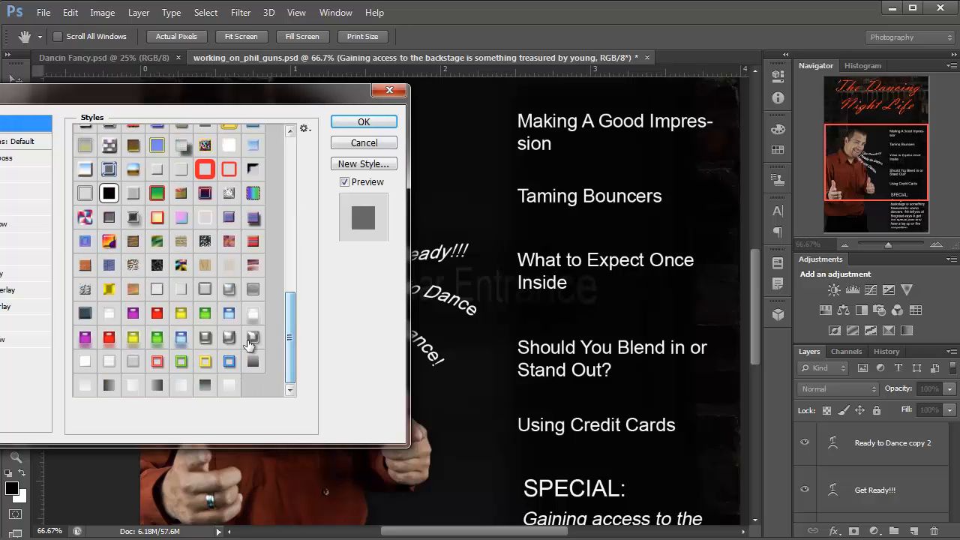
left_click(252, 337)
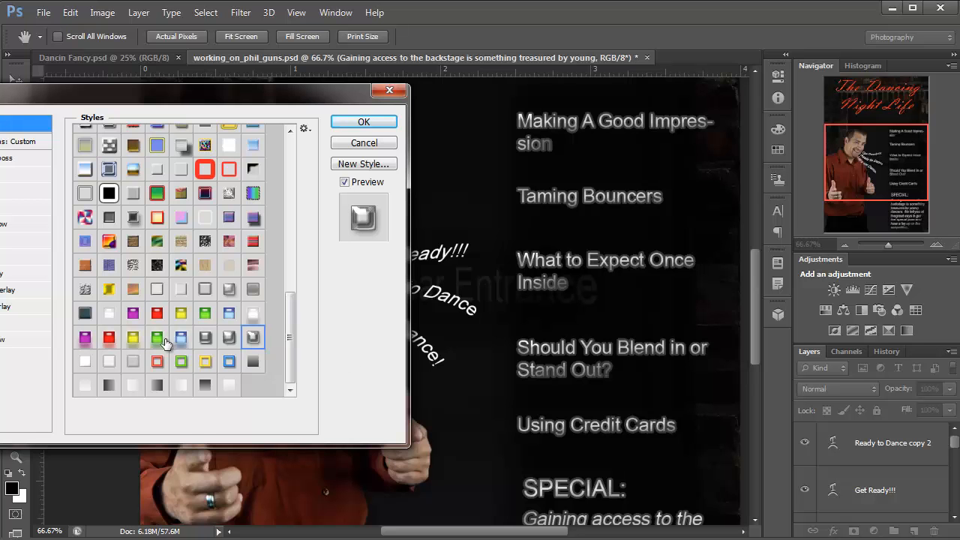
left_click(230, 340)
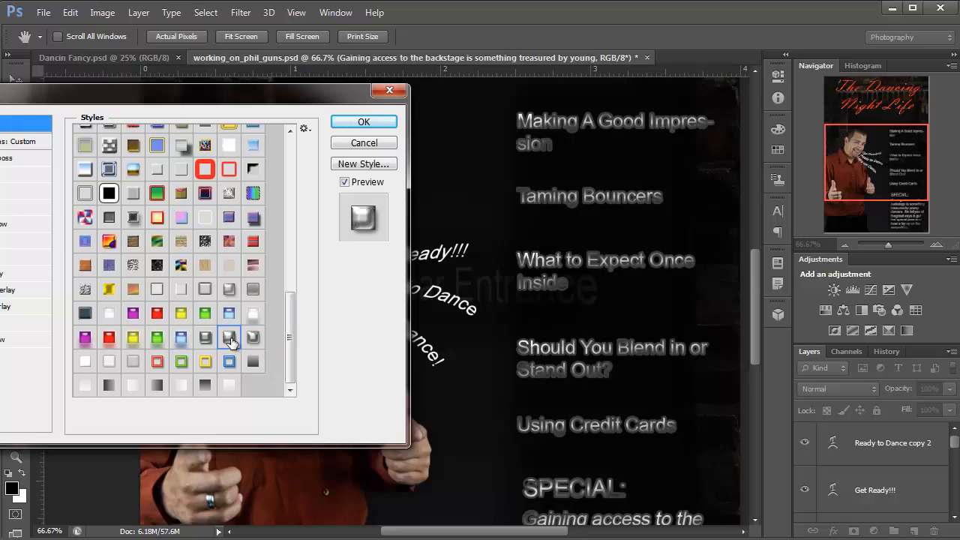
left_click(180, 339)
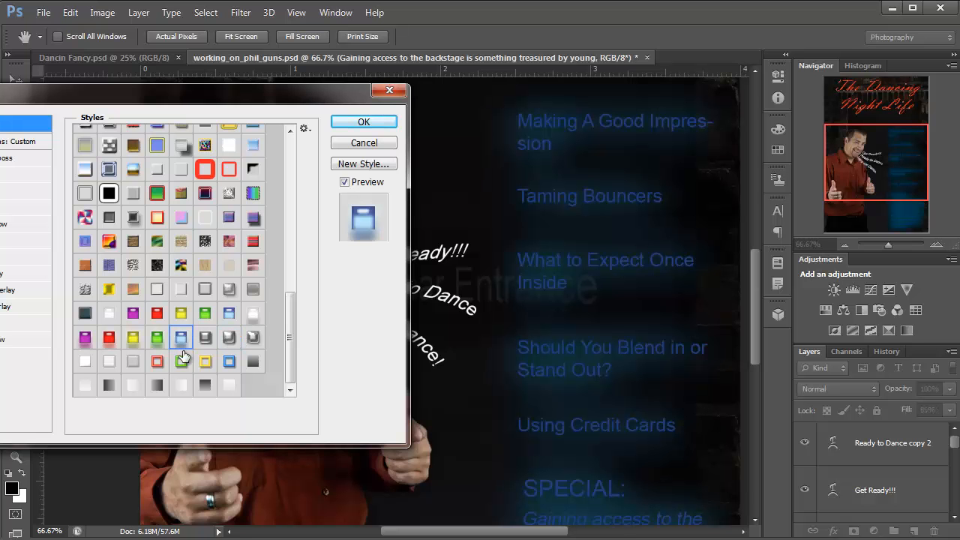
left_click(108, 340)
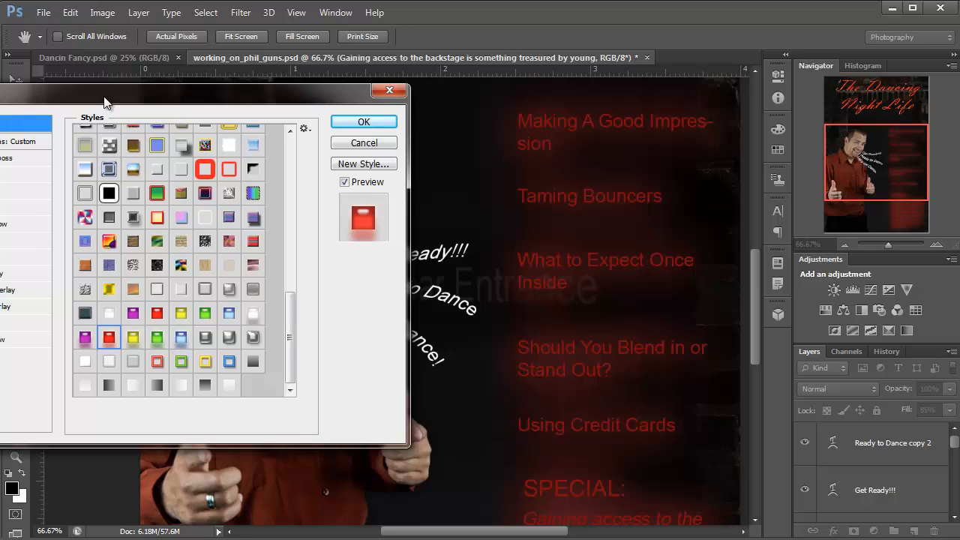
Toggle the red preset's Outer Glow off and on, and set its opacity to 53% and size to 0 px
left_click_drag(104, 102, 204, 106)
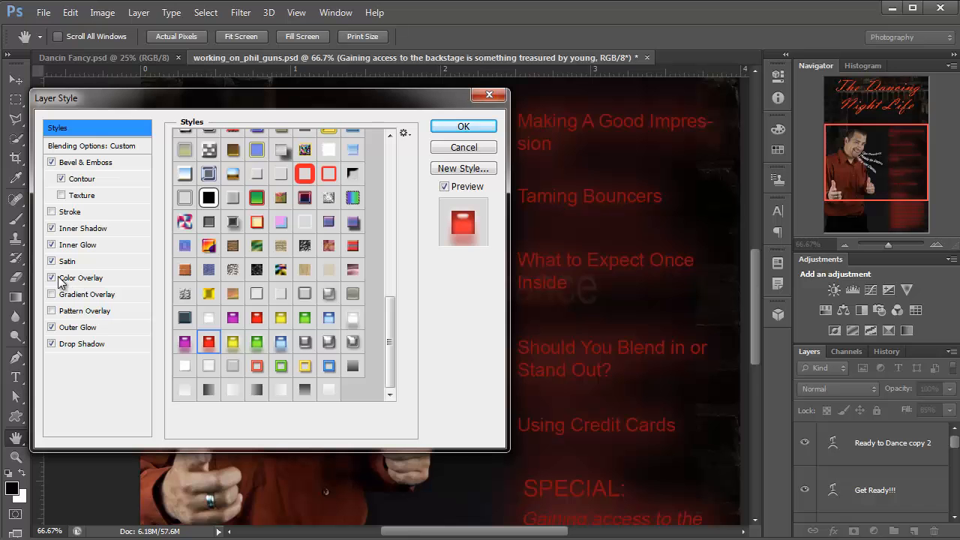
left_click(51, 327)
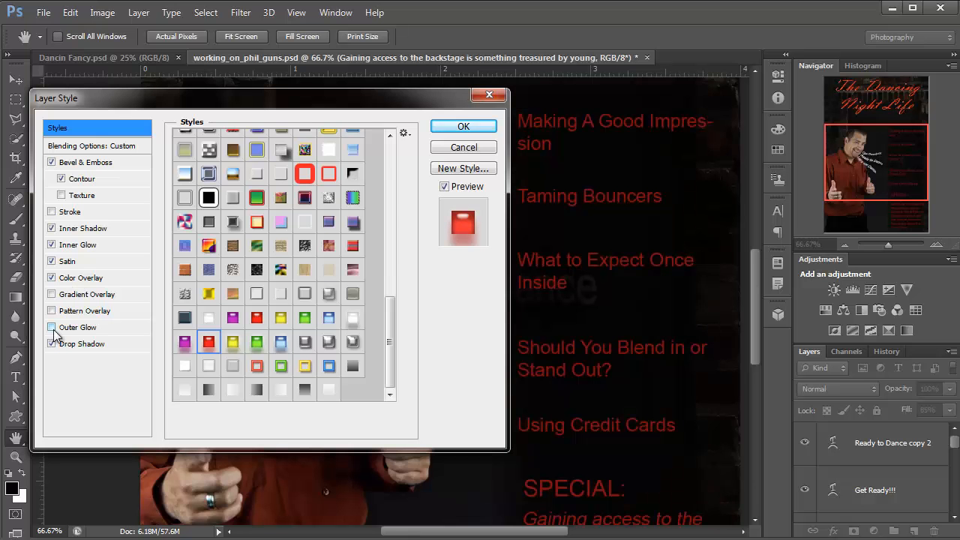
left_click(75, 330)
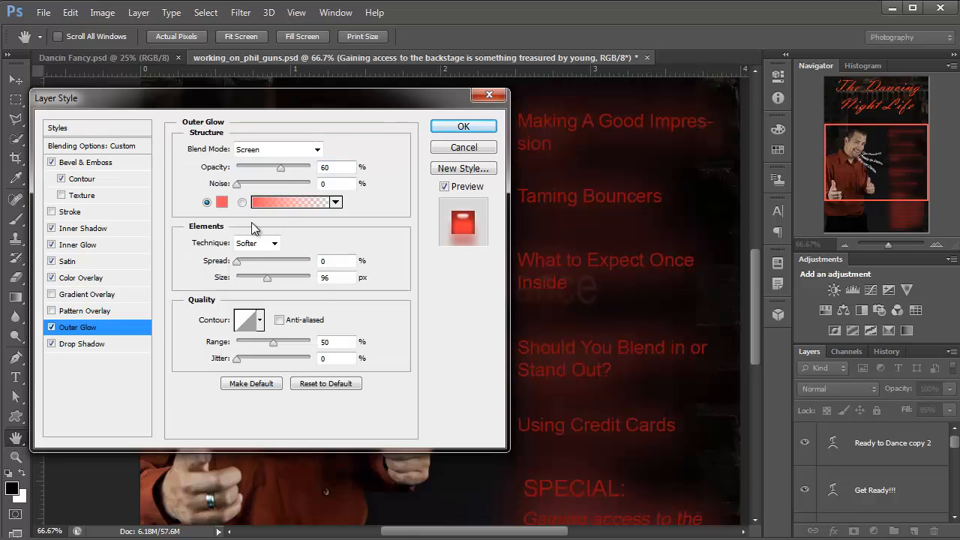
left_click(267, 167)
left_click(275, 166)
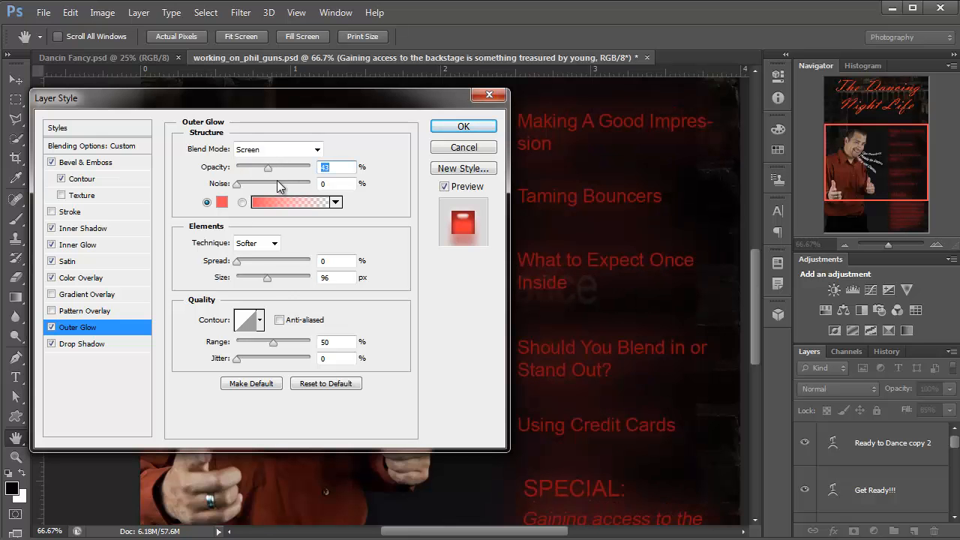
left_click(248, 279)
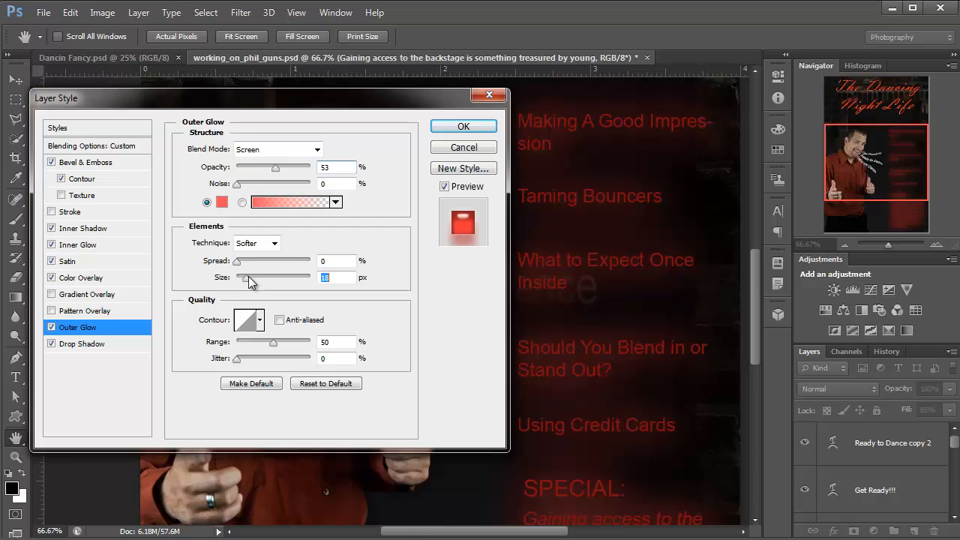
left_click_drag(247, 279, 243, 281)
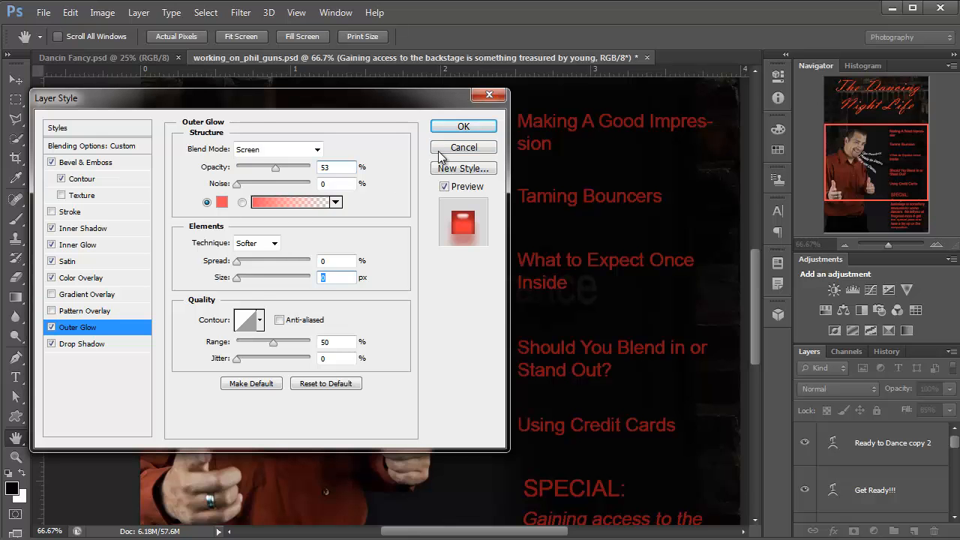
Try the orange brick, black-and-white textured, brown wood, fiery multicolored and blue gradient preset styles on the merged text
left_click(104, 129)
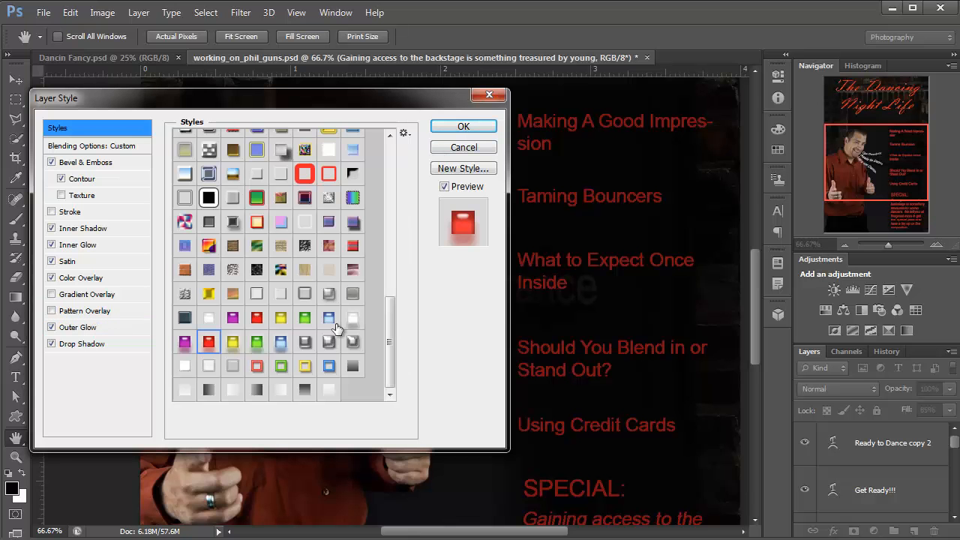
left_click(186, 273)
left_click(209, 269)
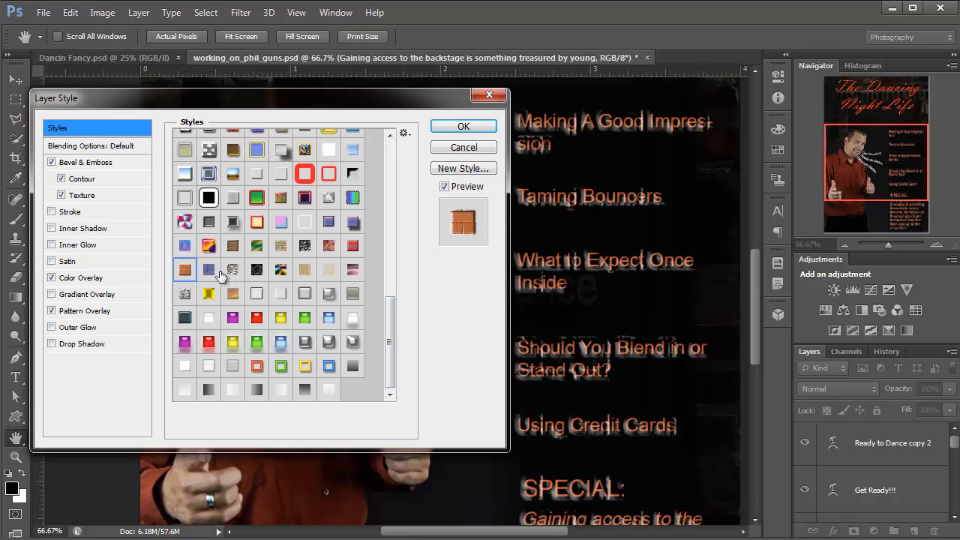
left_click(281, 249)
left_click(305, 246)
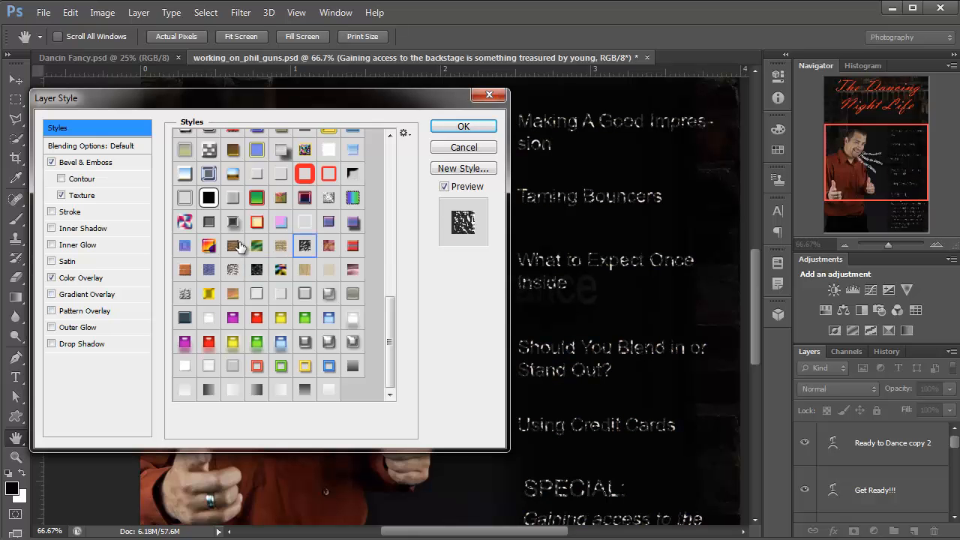
left_click(233, 245)
left_click(208, 248)
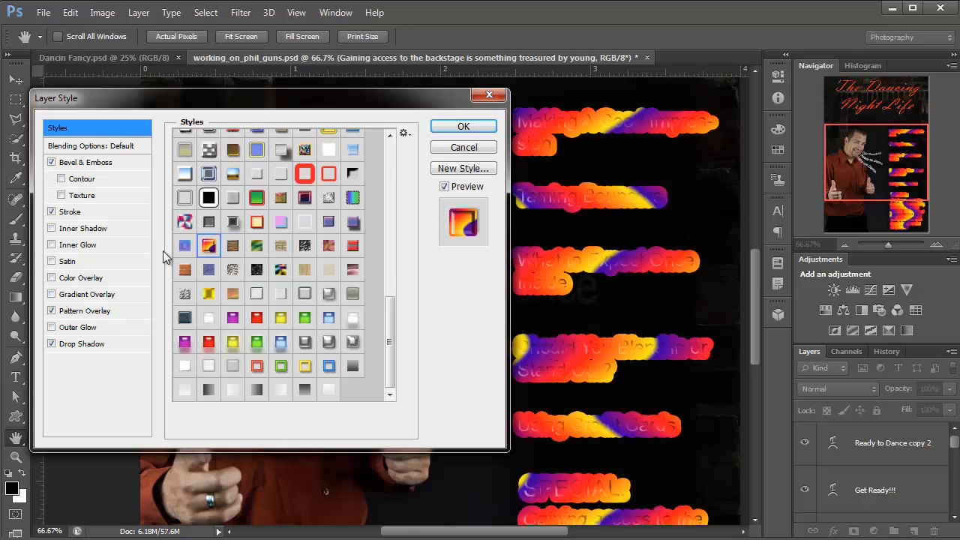
left_click(185, 247)
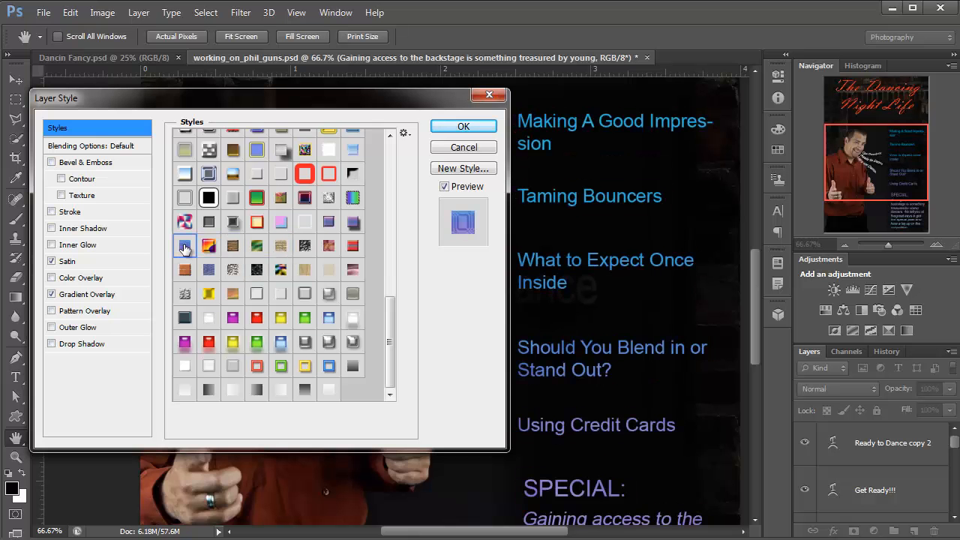
Compare the pink-and-blue, dark chrome and radial pink-blue preset styles on the text, and choose the dark chrome one
left_click(280, 224)
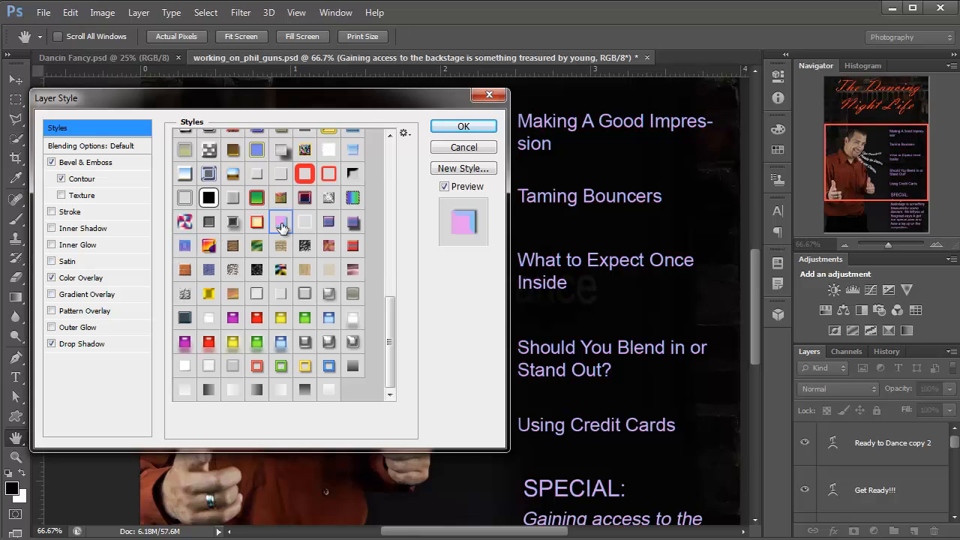
left_click(233, 225)
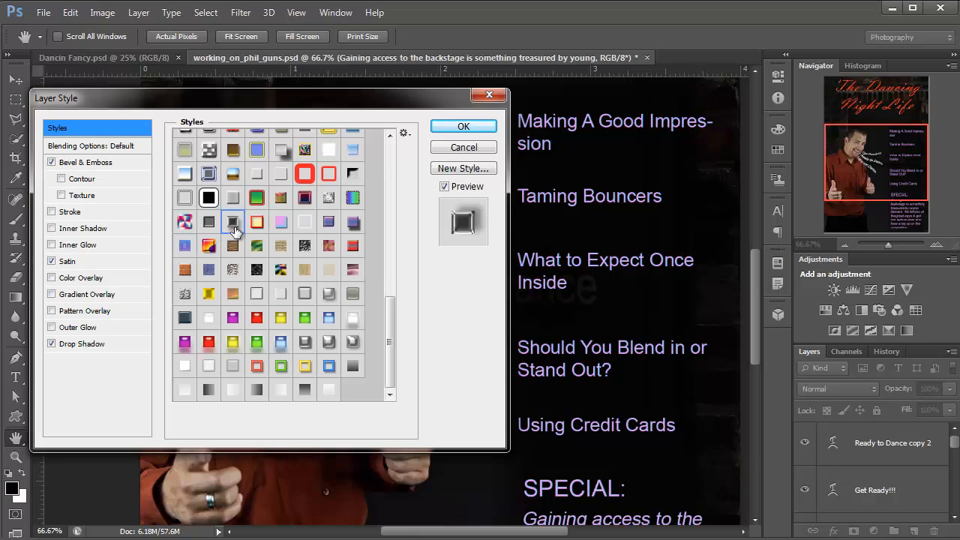
left_click(184, 224)
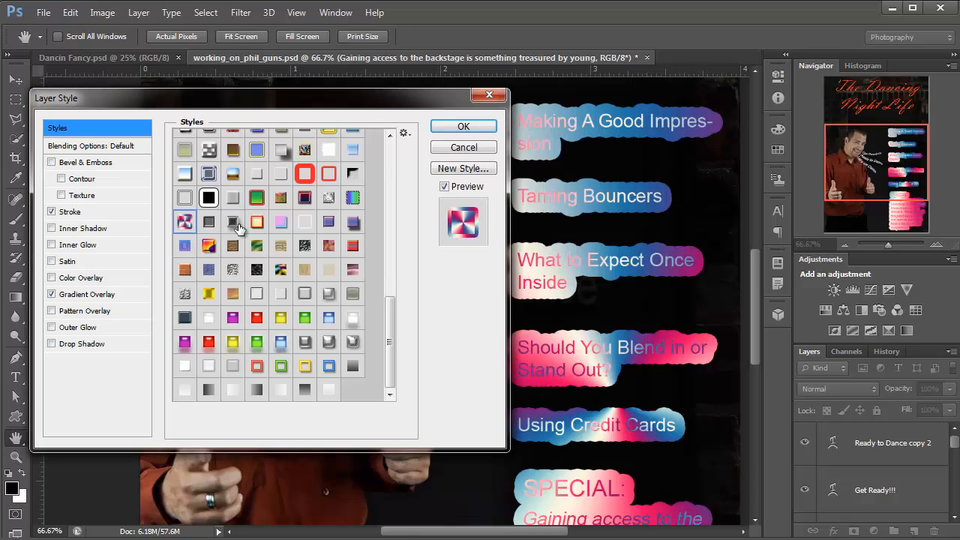
left_click(235, 225)
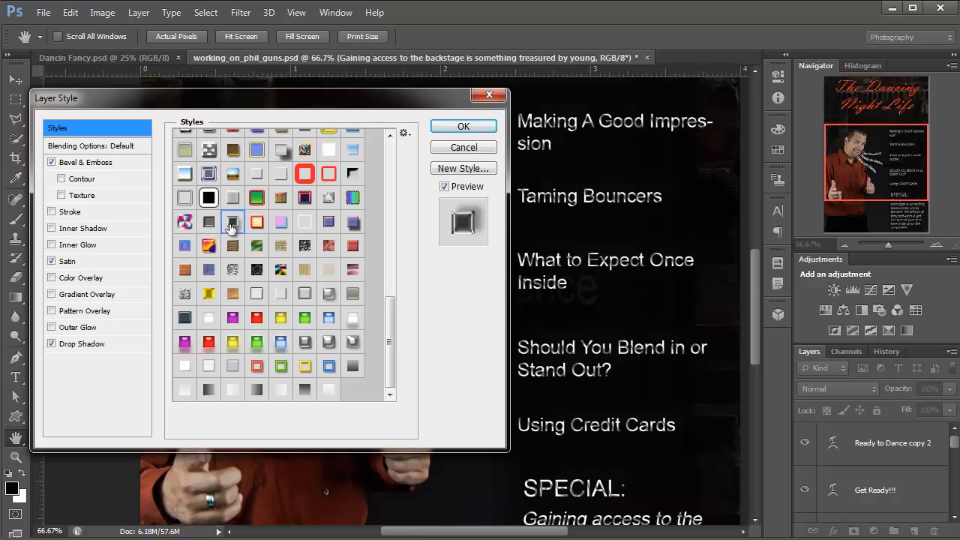
Set the Bevel & Emboss technique to Chisel Hard, try a wavy gloss contour, and return to the twin-peak contour
left_click(77, 165)
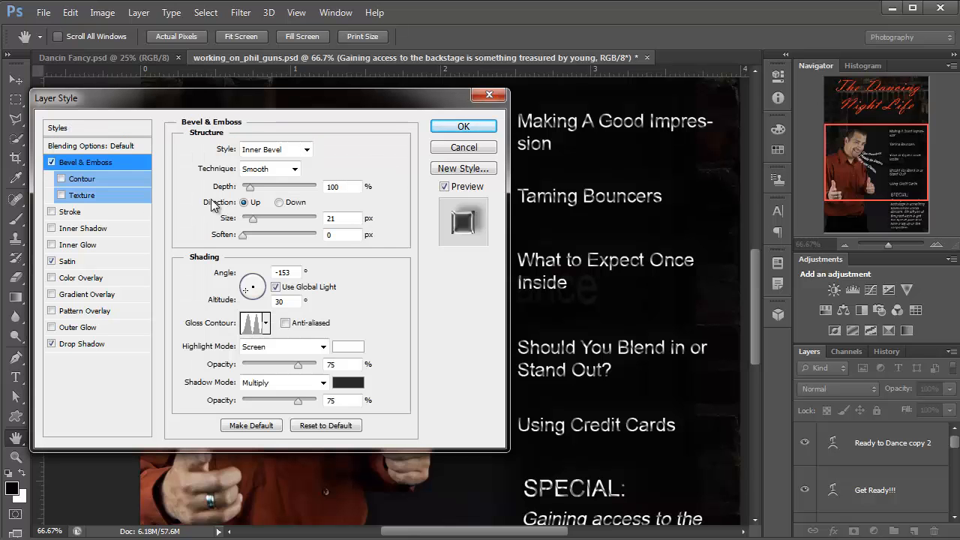
left_click(254, 170)
left_click(259, 193)
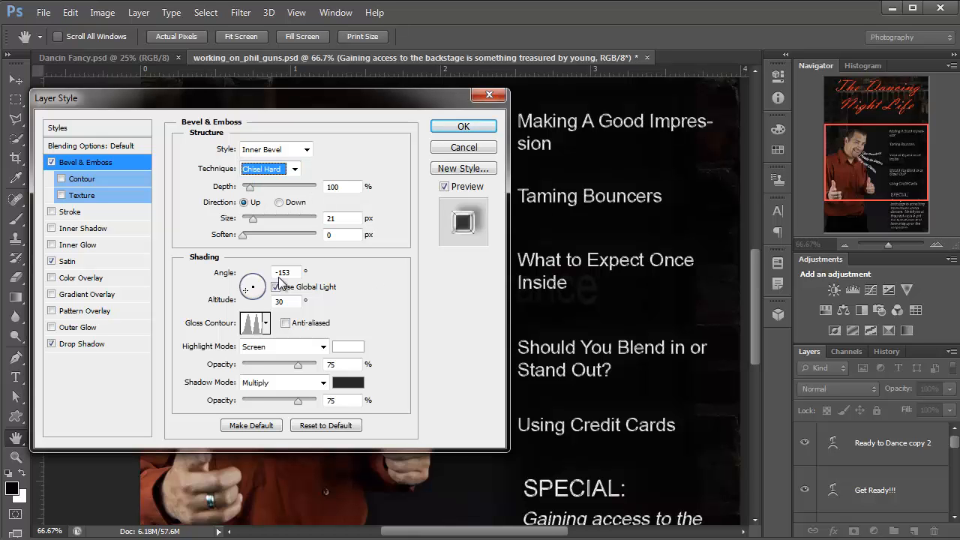
left_click(265, 323)
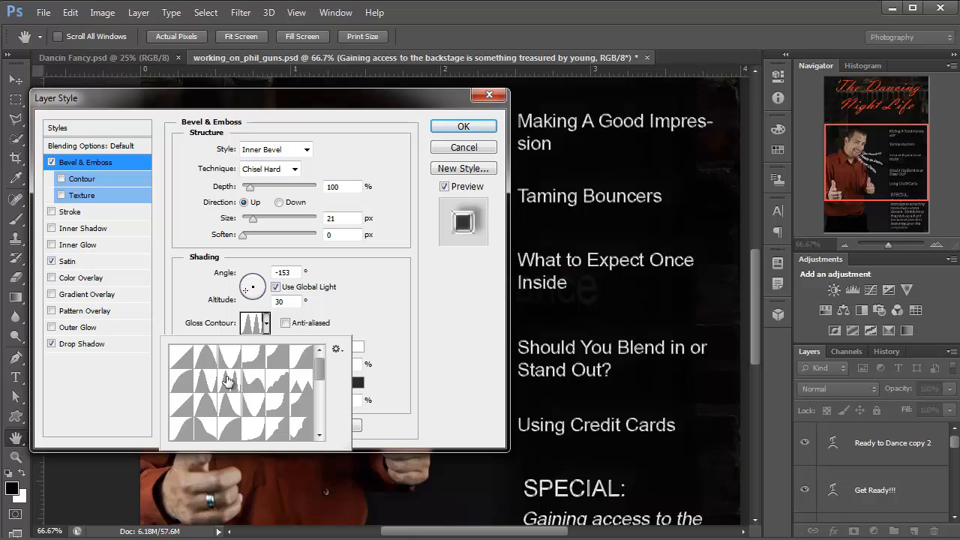
left_click(253, 381)
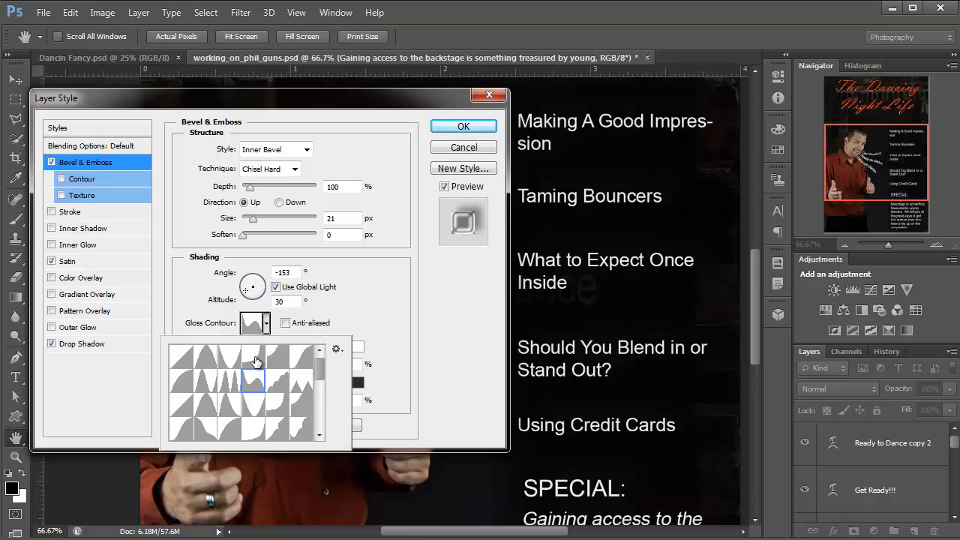
left_click(225, 380)
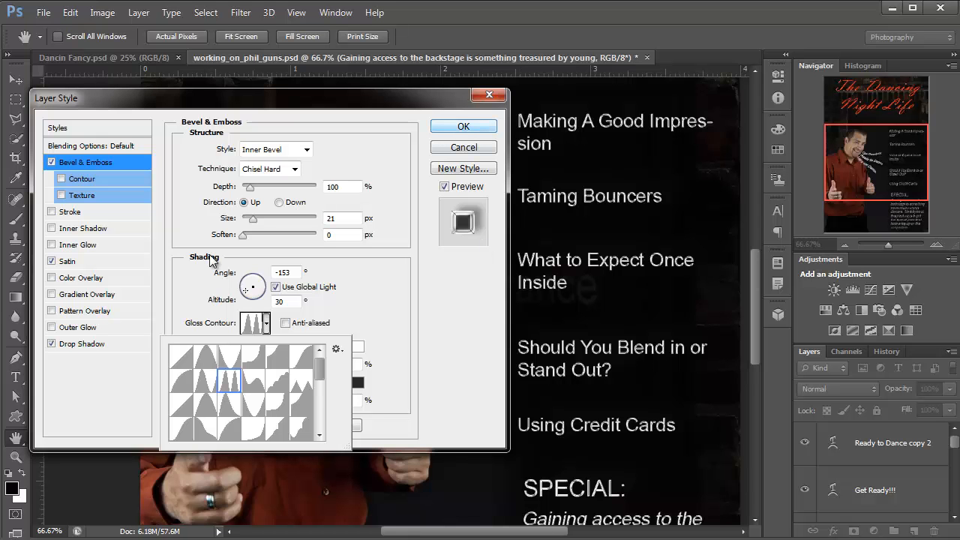
Change the dark chrome style's Satin blend mode to Multiply
left_click(69, 262)
left_click(88, 262)
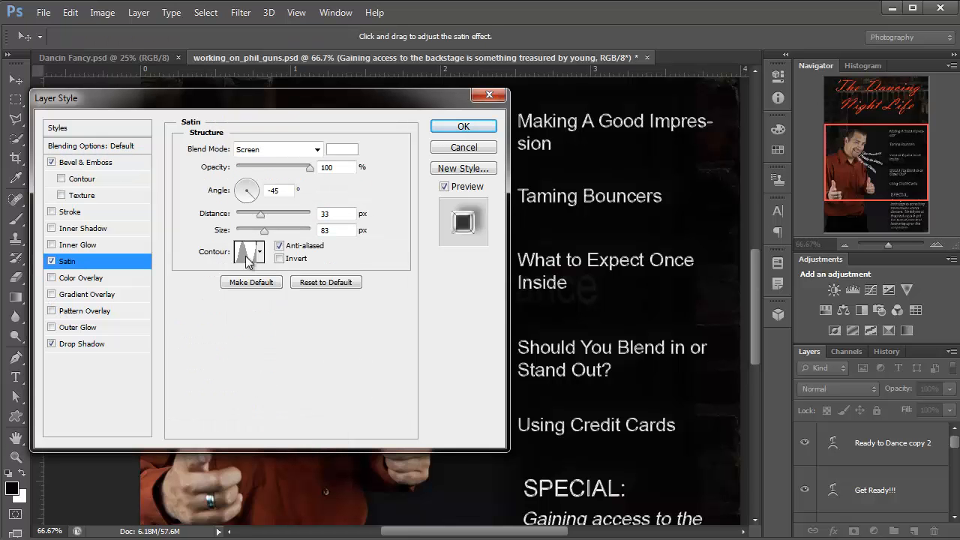
left_click(273, 152)
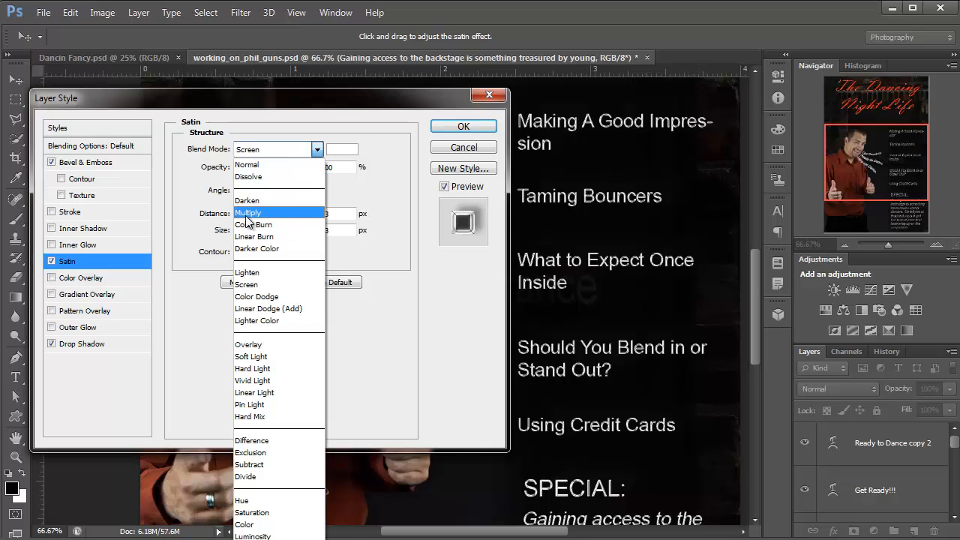
left_click(248, 213)
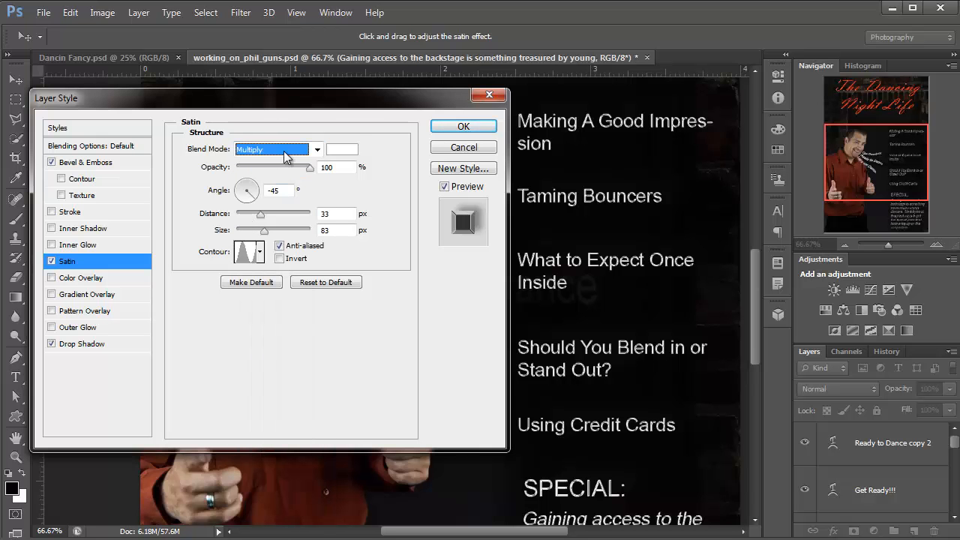
Try a Gradient Overlay with the Violet, Orange preset on the merged text, and cancel the layer style changes
left_click(51, 294)
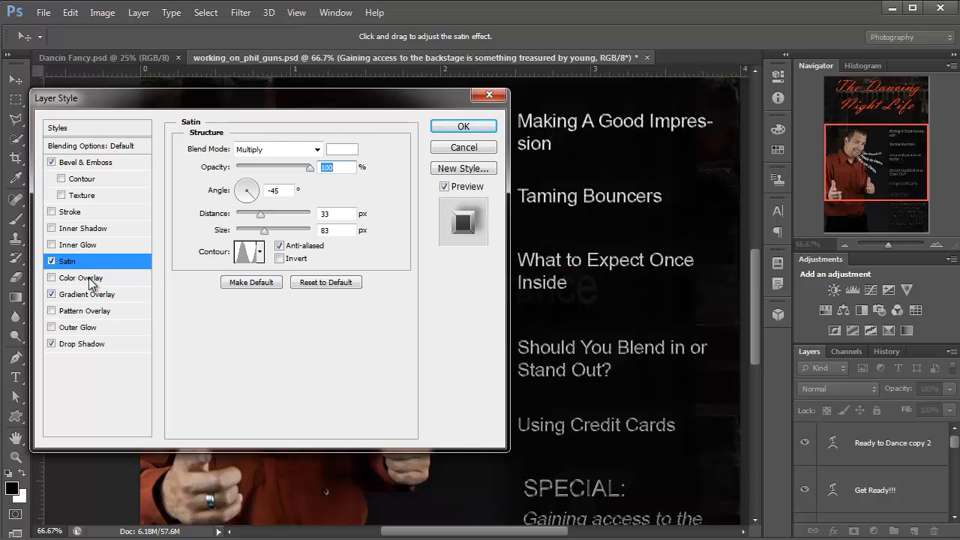
left_click(90, 295)
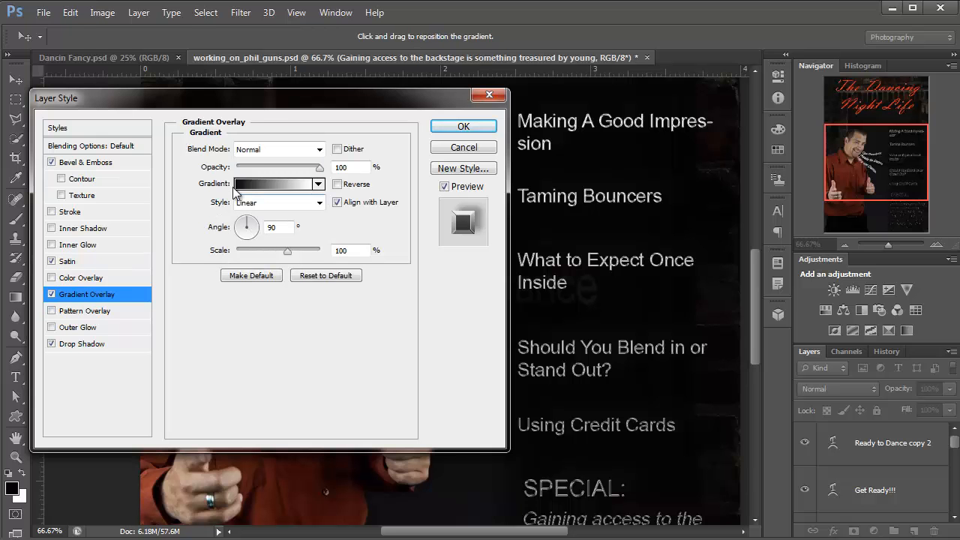
left_click(256, 185)
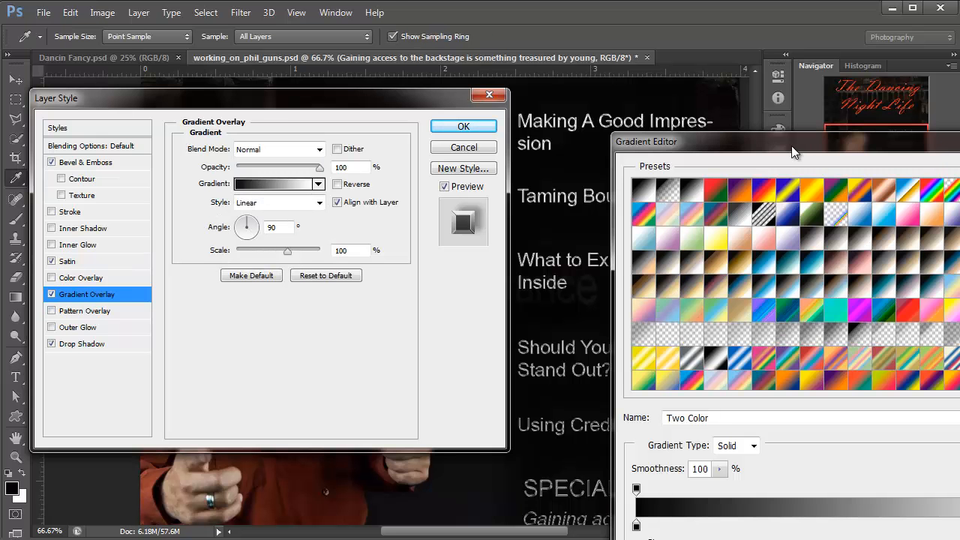
left_click_drag(791, 146, 683, 107)
left_click(638, 152)
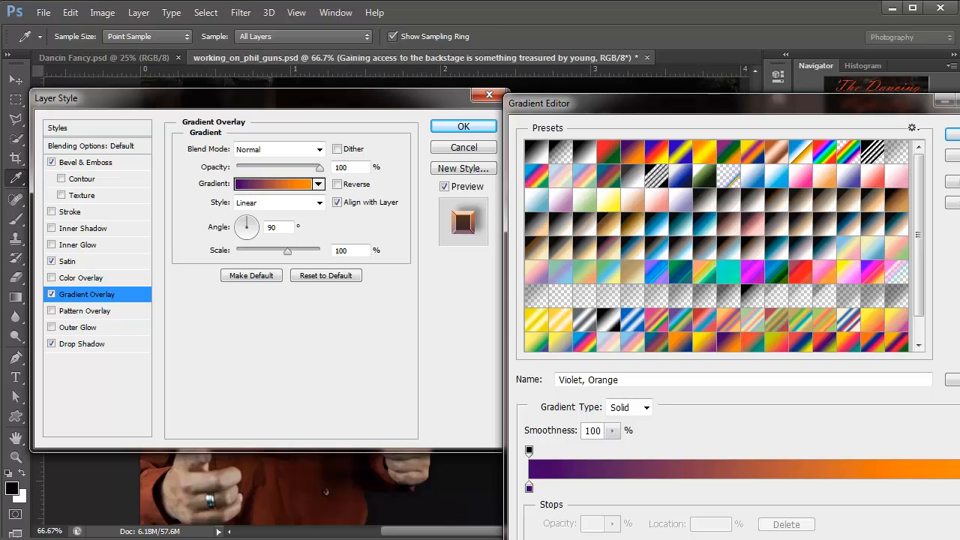
left_click(951, 134)
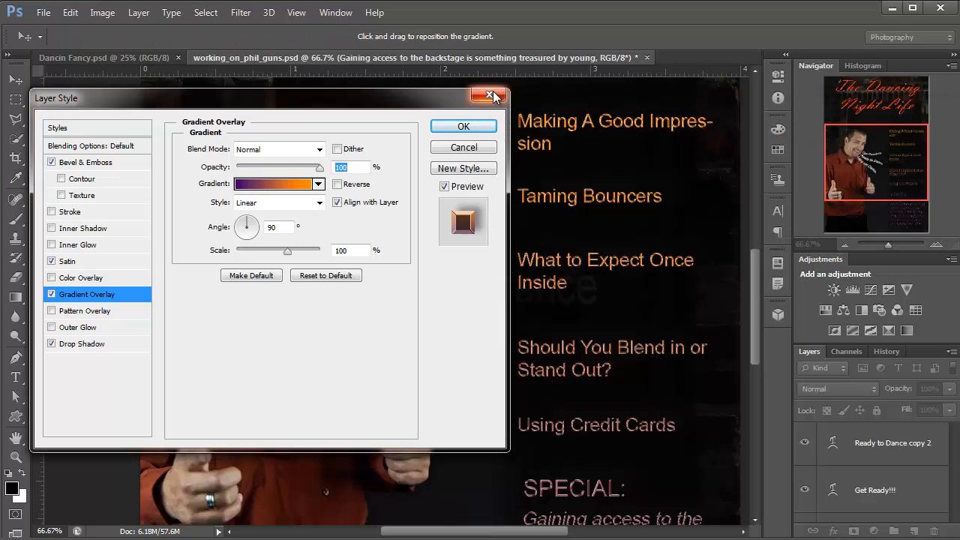
key("Escape")
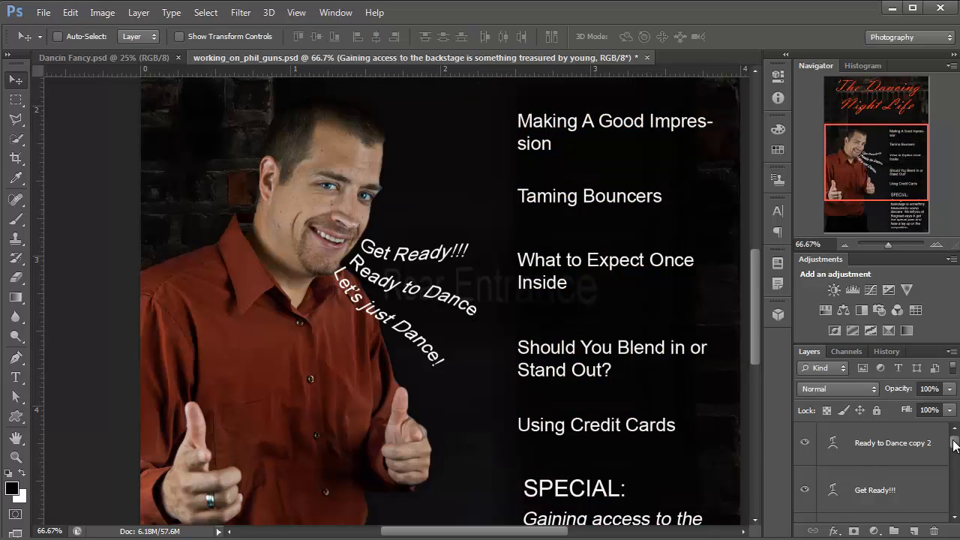
mouse_move(952, 444)
left_mouse_down()
mouse_move(951, 464)
mouse_move(951, 442)
left_mouse_up()
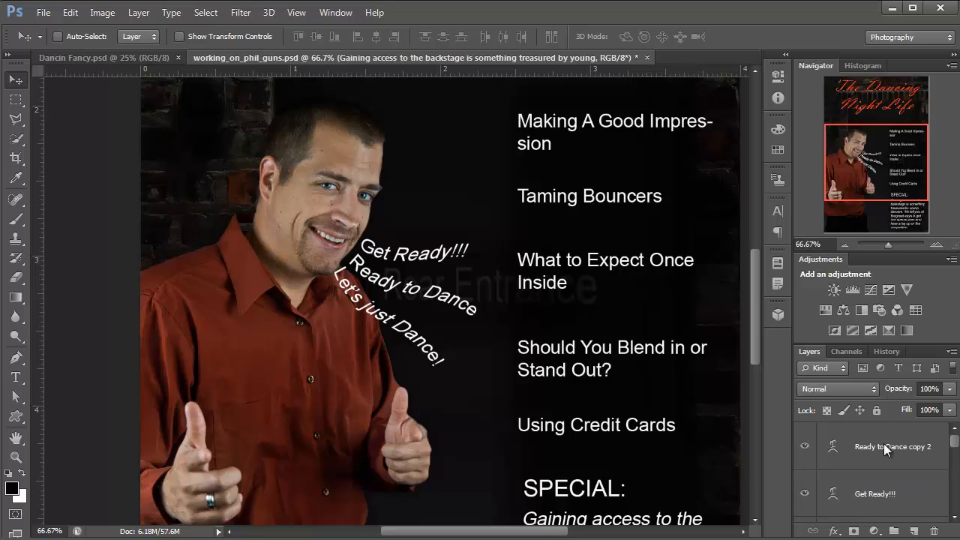
key("ctrl+minus")
key("ctrl+minus")
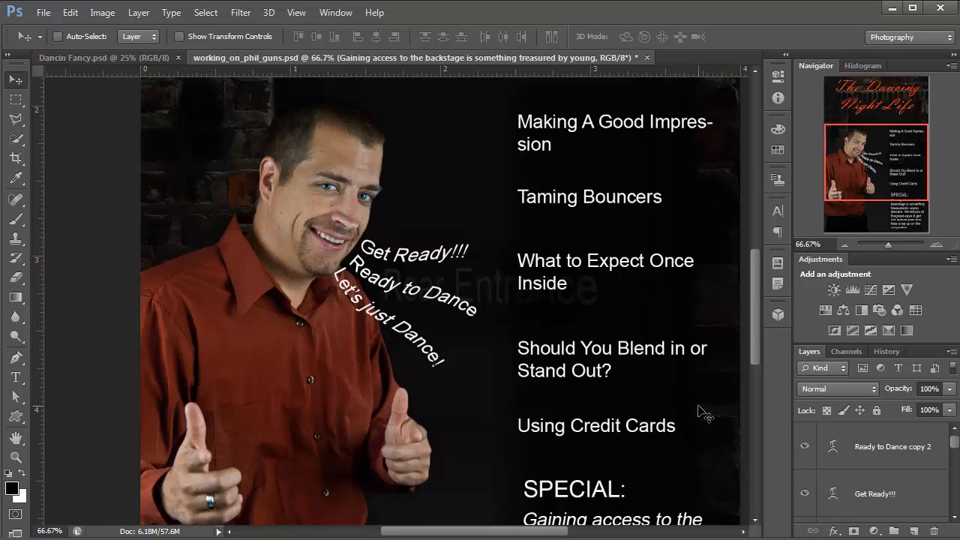